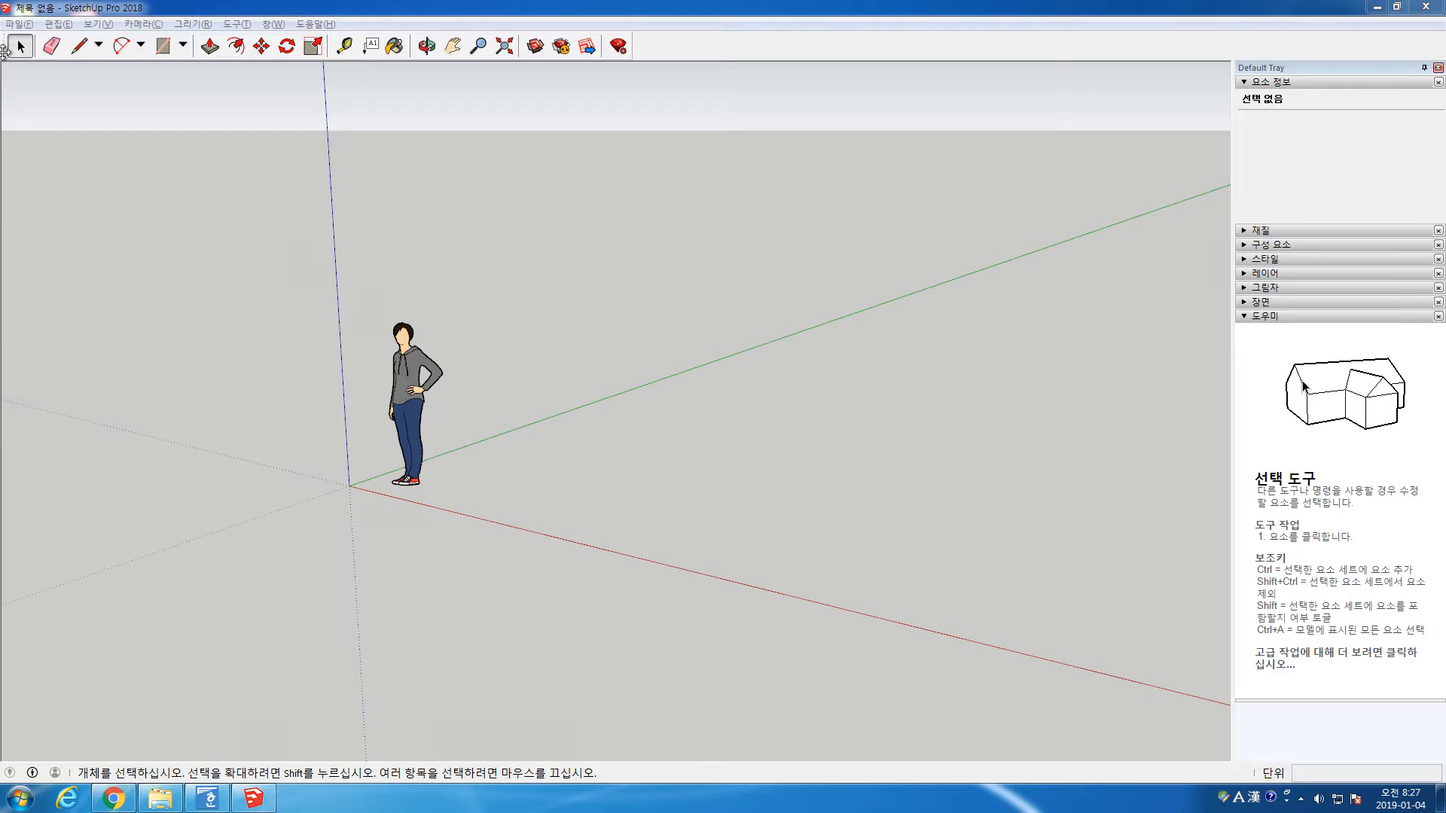
Keep the Getting Started toolbar docked at its original place and display the Large Tool Set (큰 도구 세트) toolbar
left_click_drag(4, 46, 393, 30)
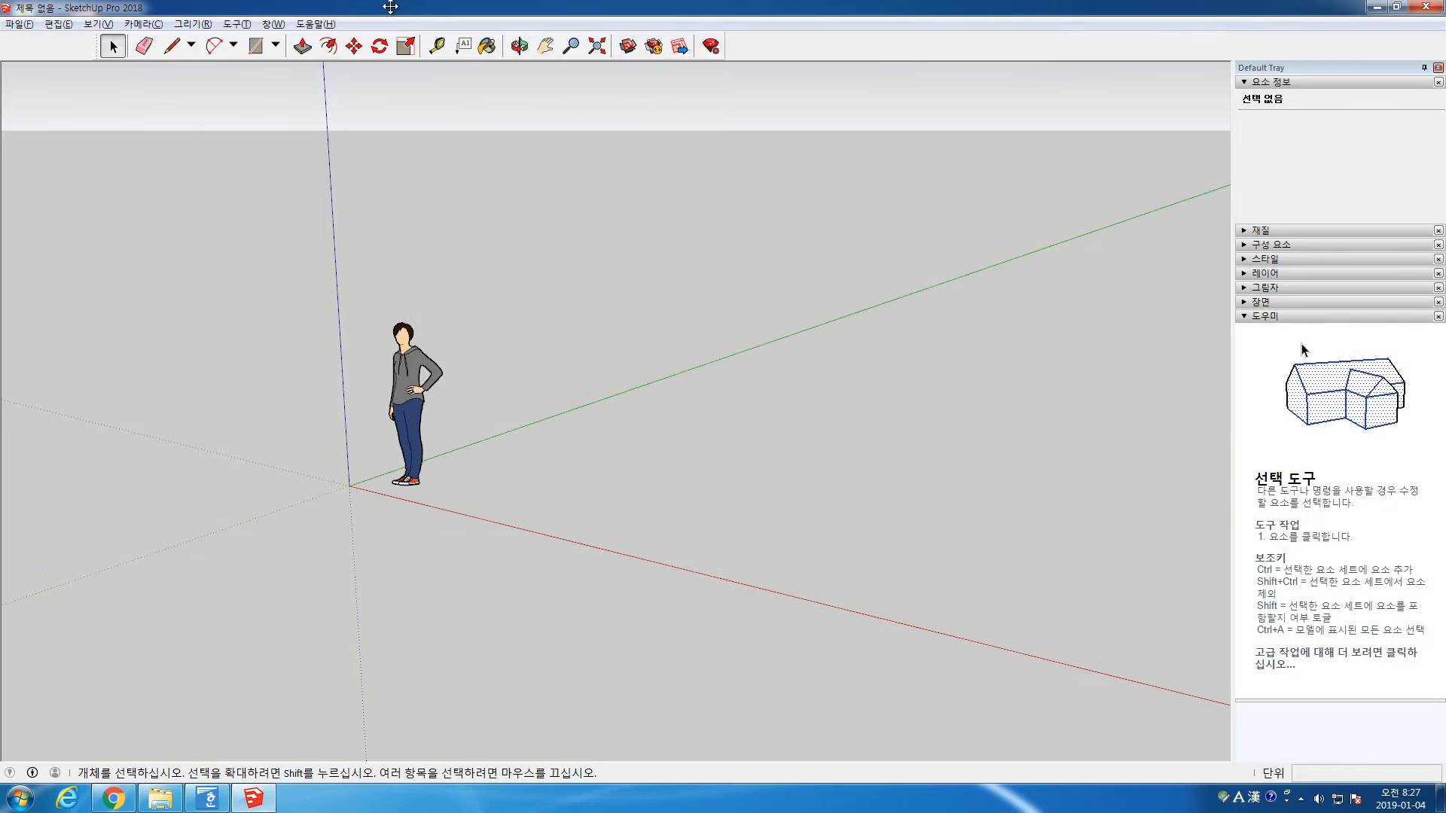
left_click_drag(98, 45, 6, 45)
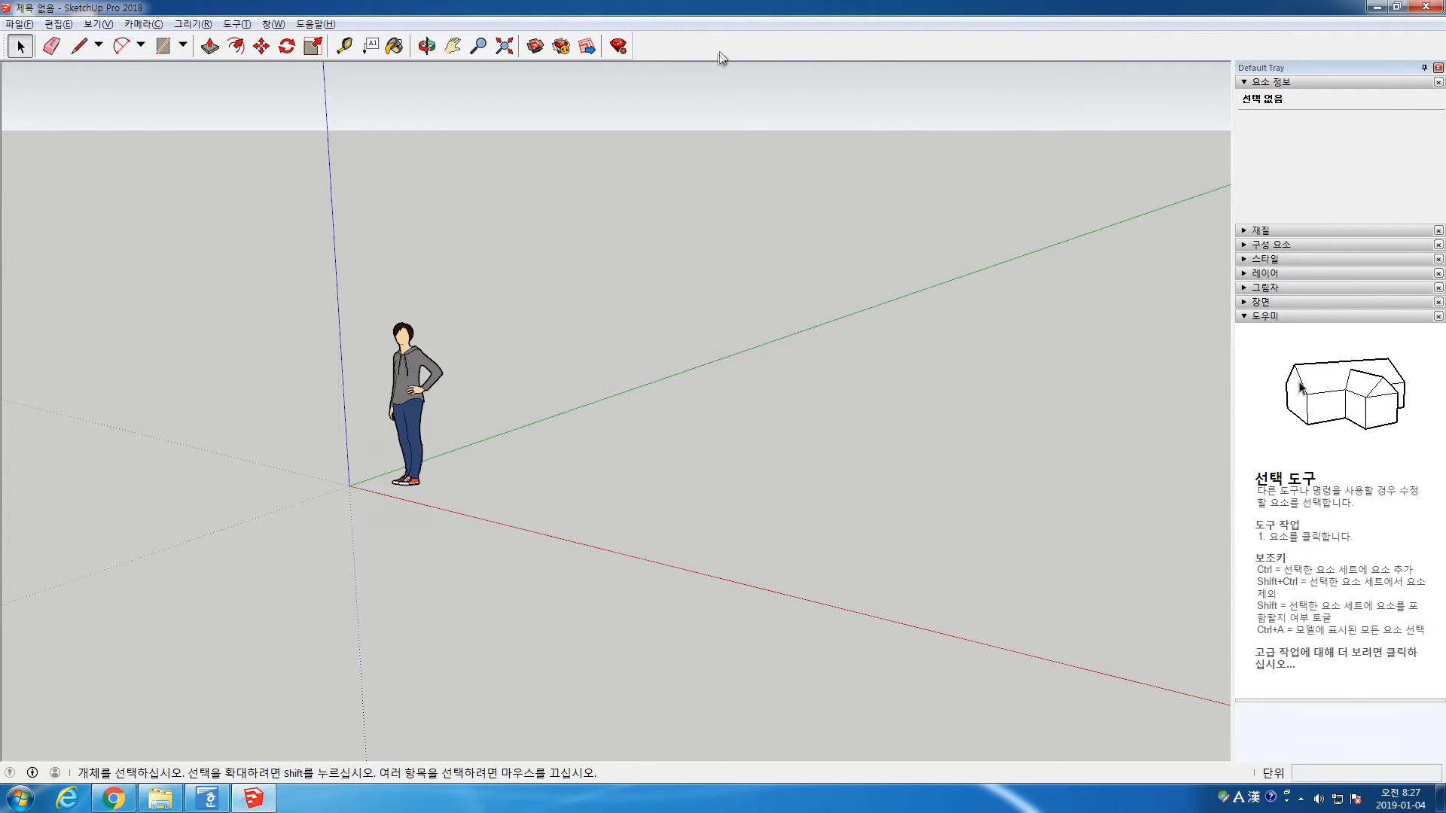
right_click(760, 50)
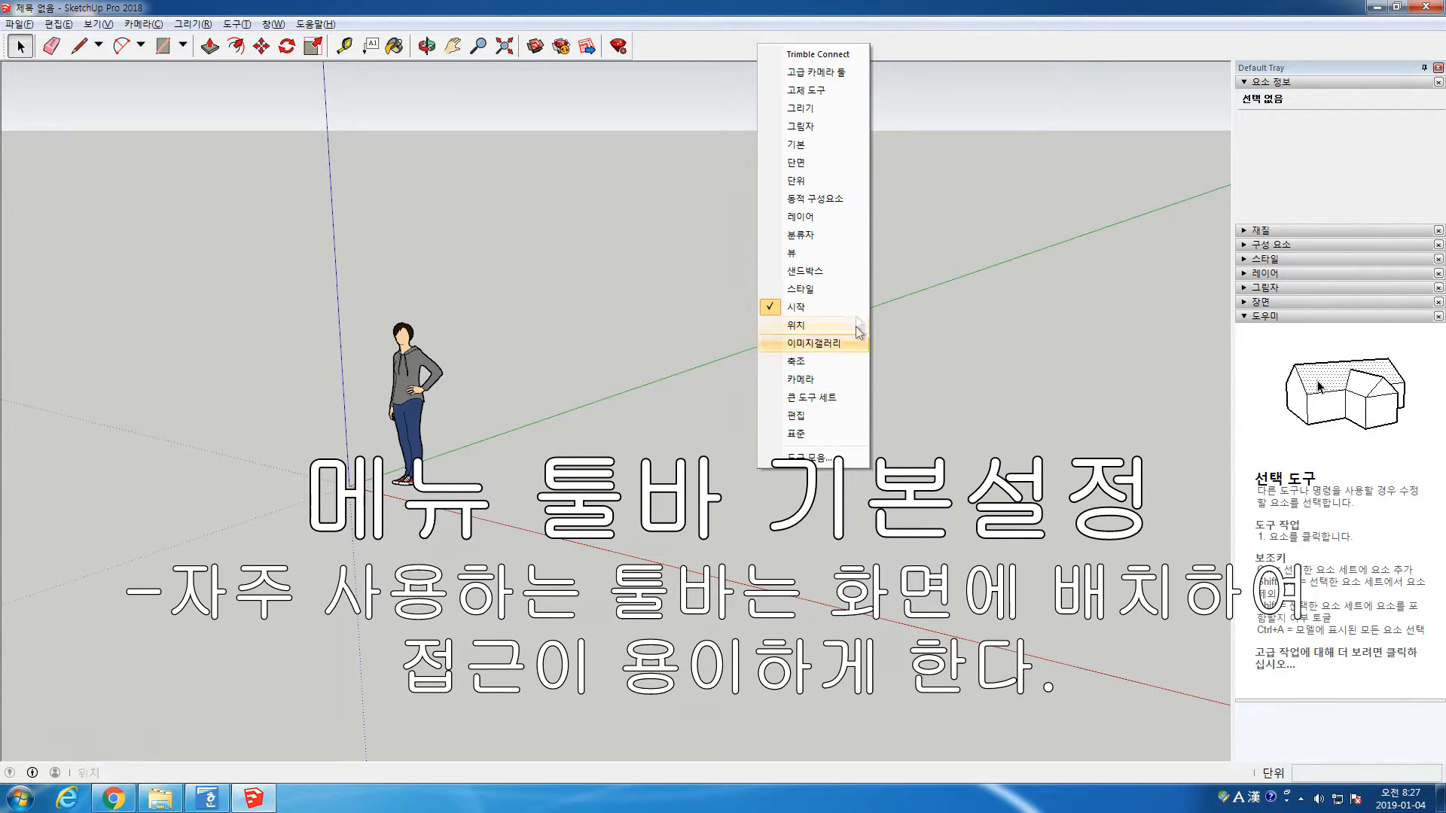
left_click(828, 406)
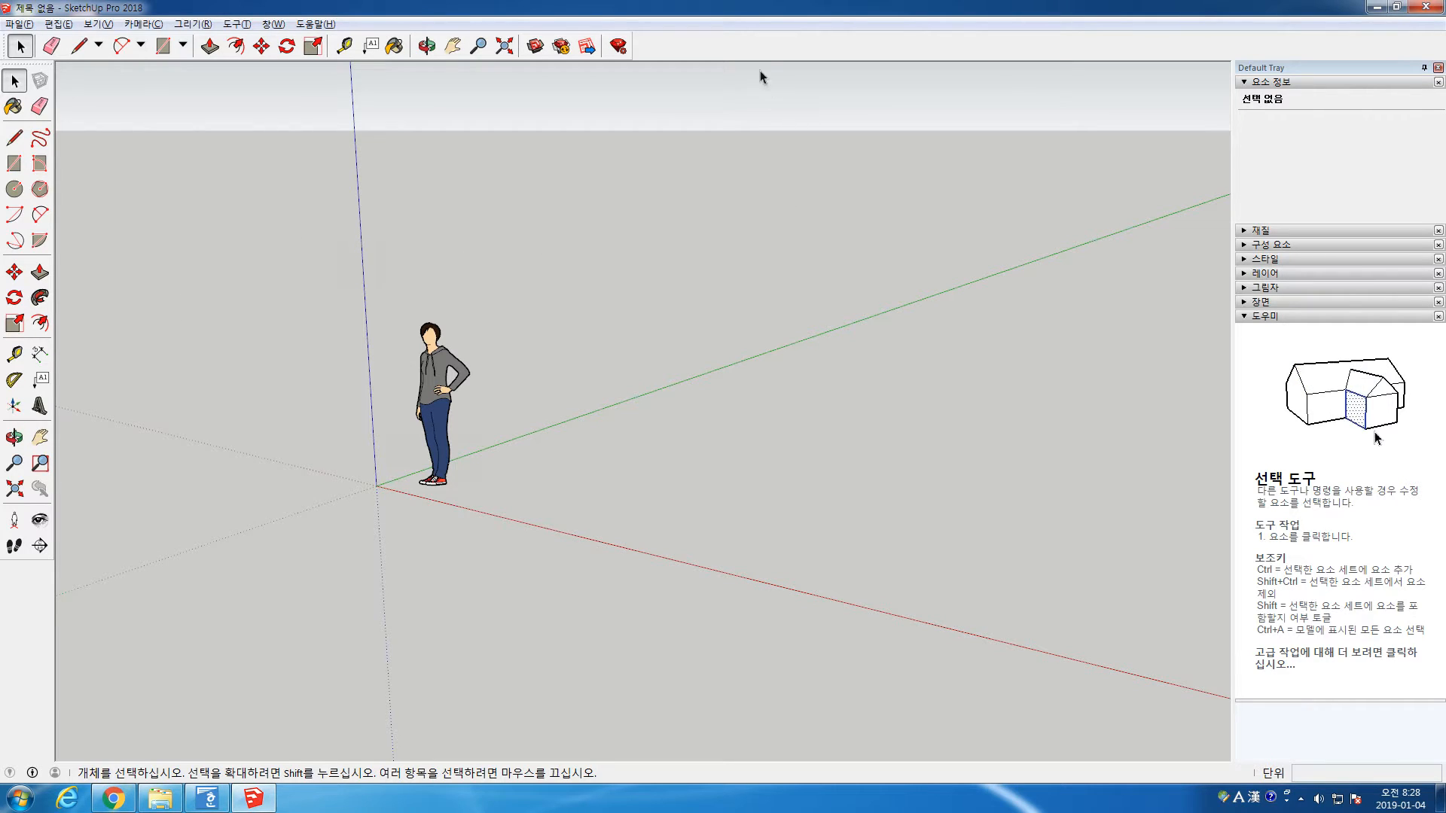
Display the Views (뷰) toolbar and dock it in the same row beside the Getting Started toolbar
right_click(756, 47)
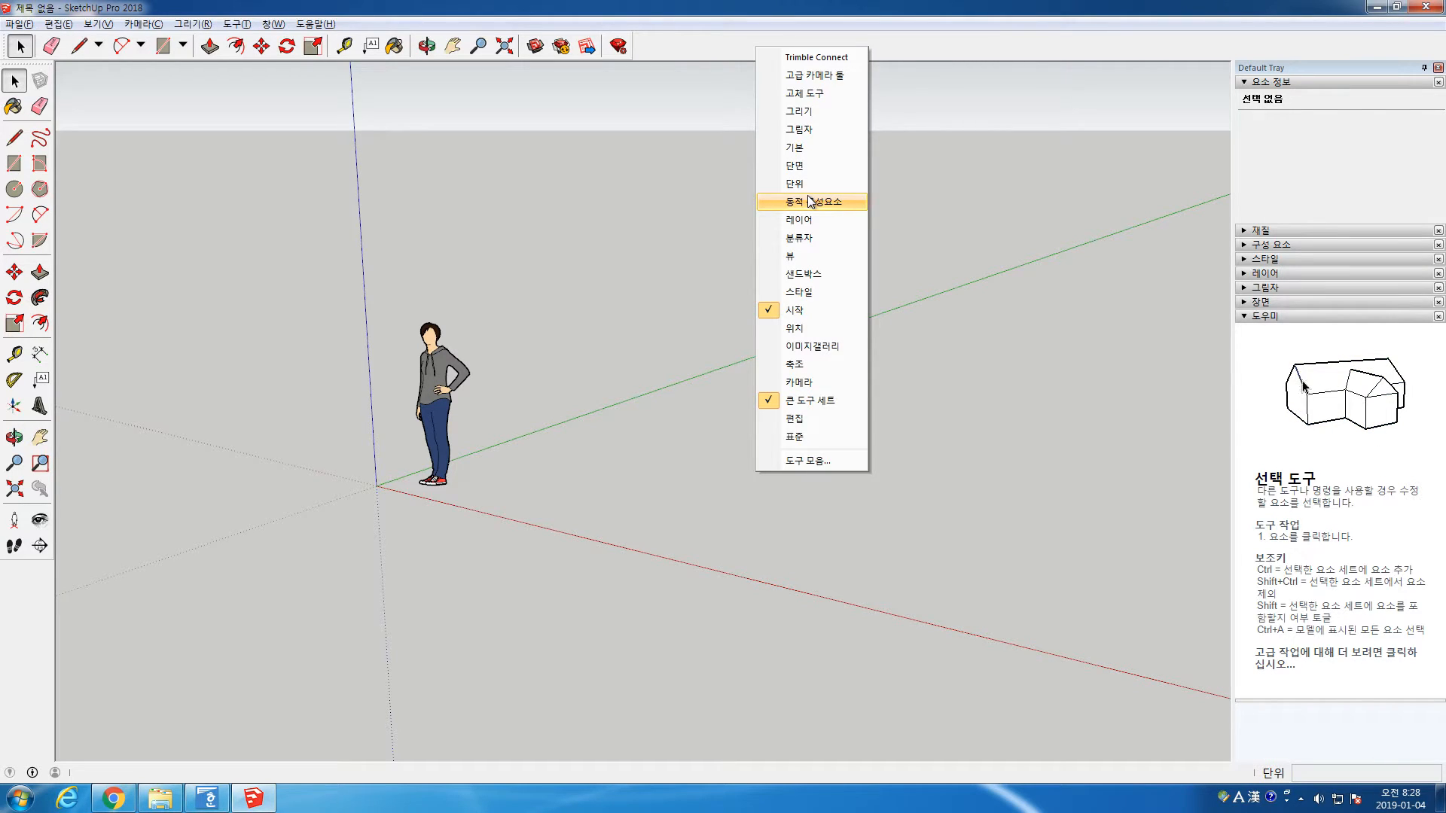
left_click(802, 259)
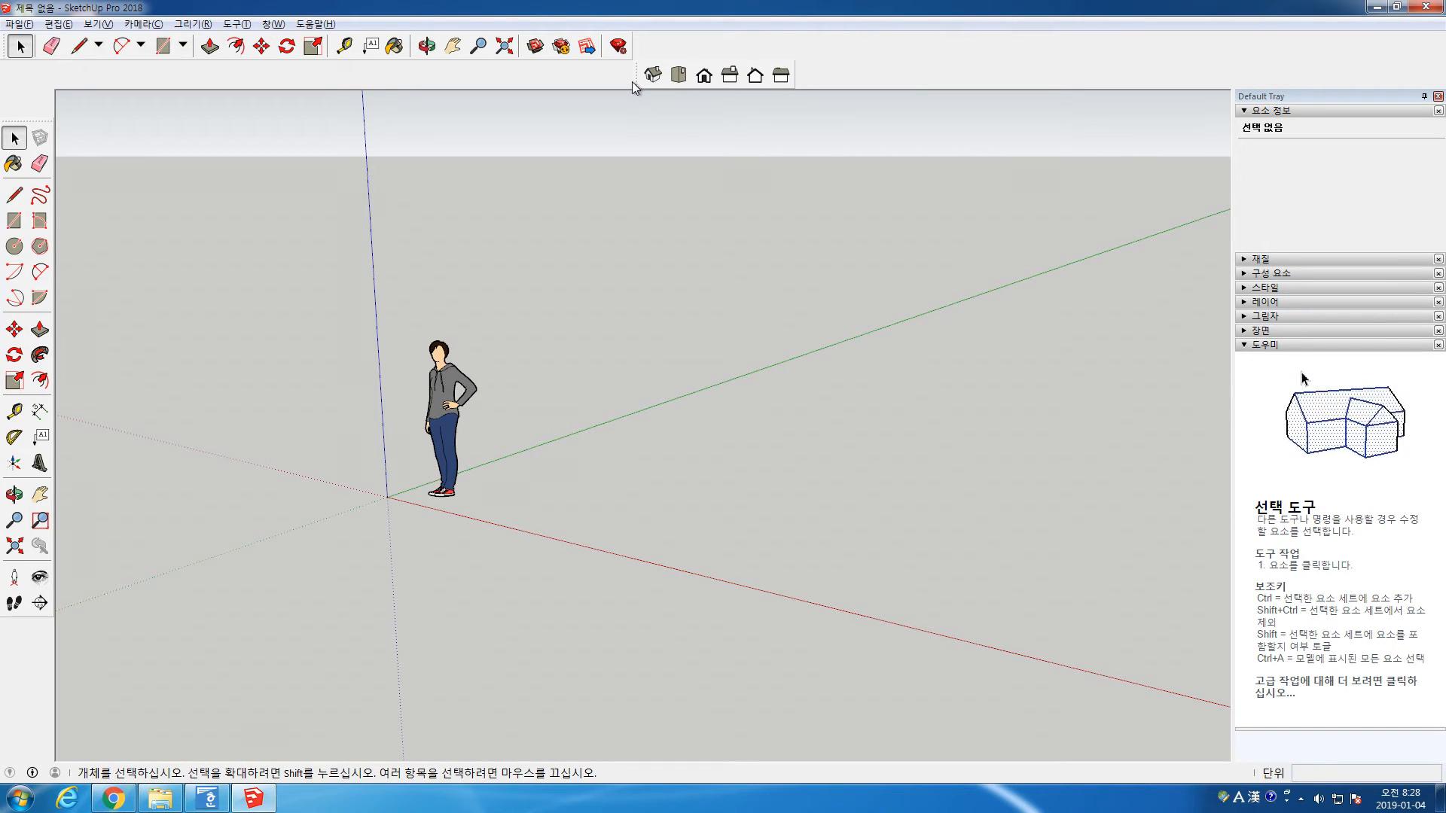
left_click_drag(638, 75, 651, 37)
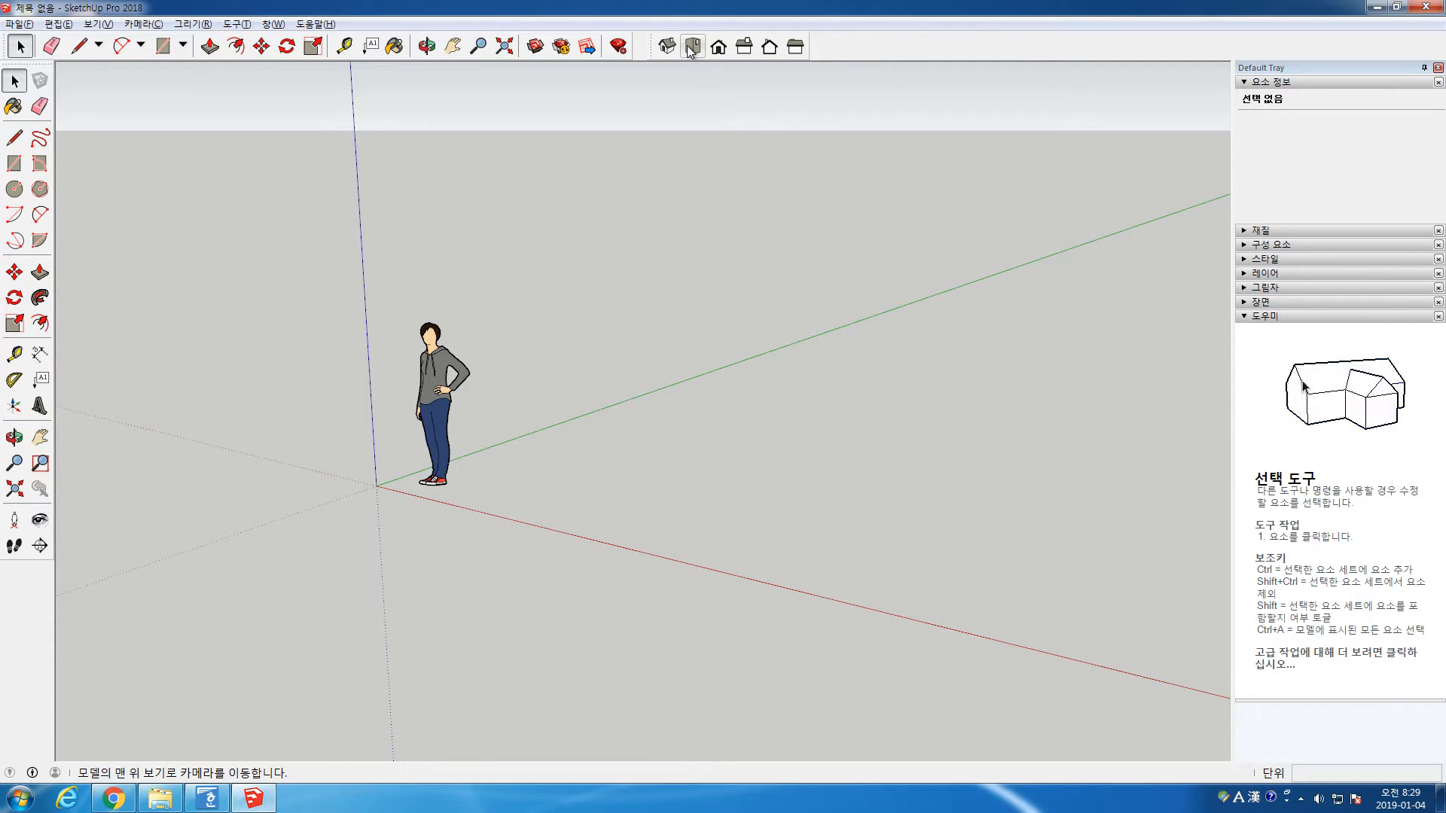
Display the Solid Tools (고체 도구) toolbar and dock it in the row beside the Views toolbar
right_click(874, 51)
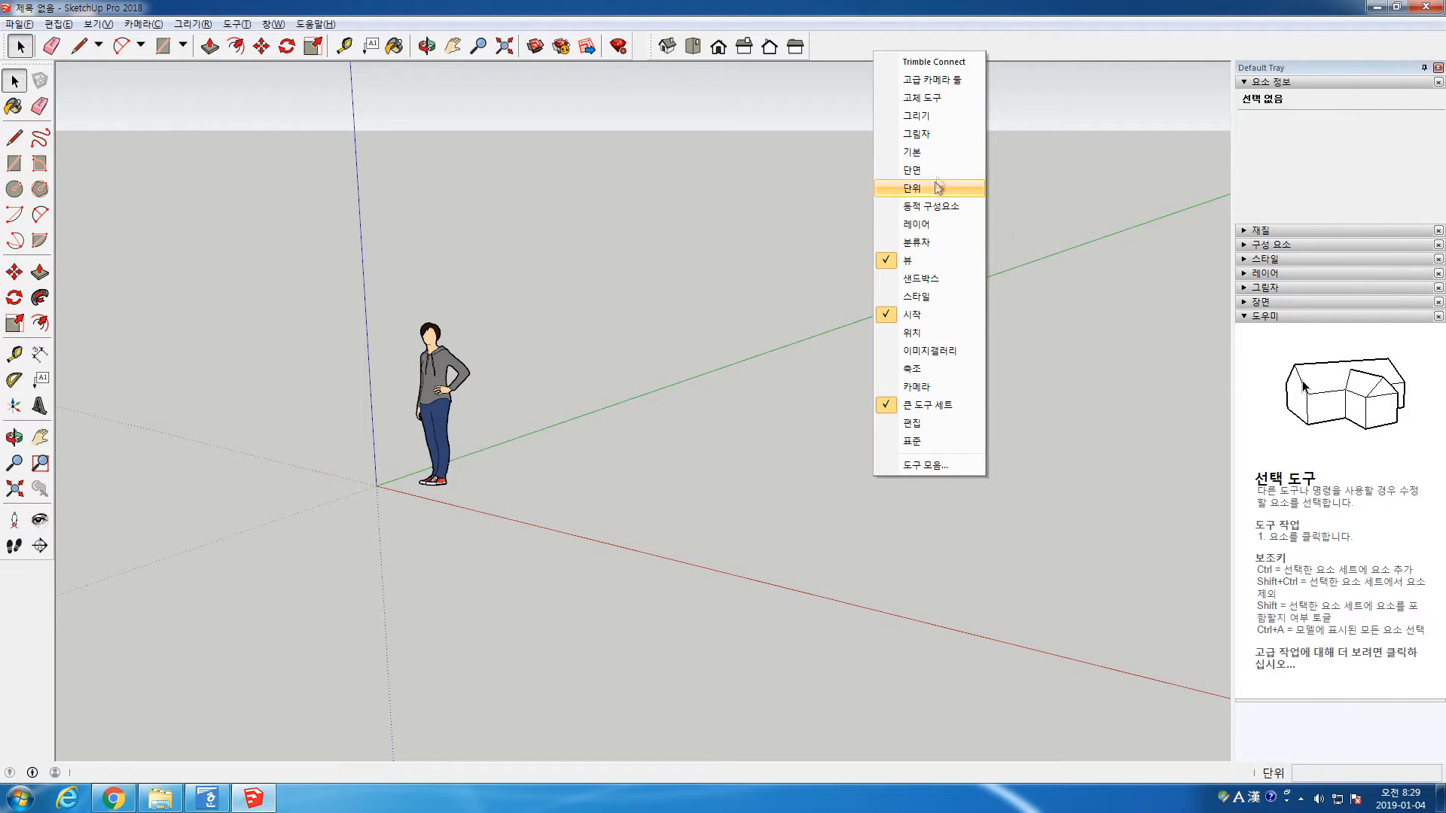
left_click(932, 97)
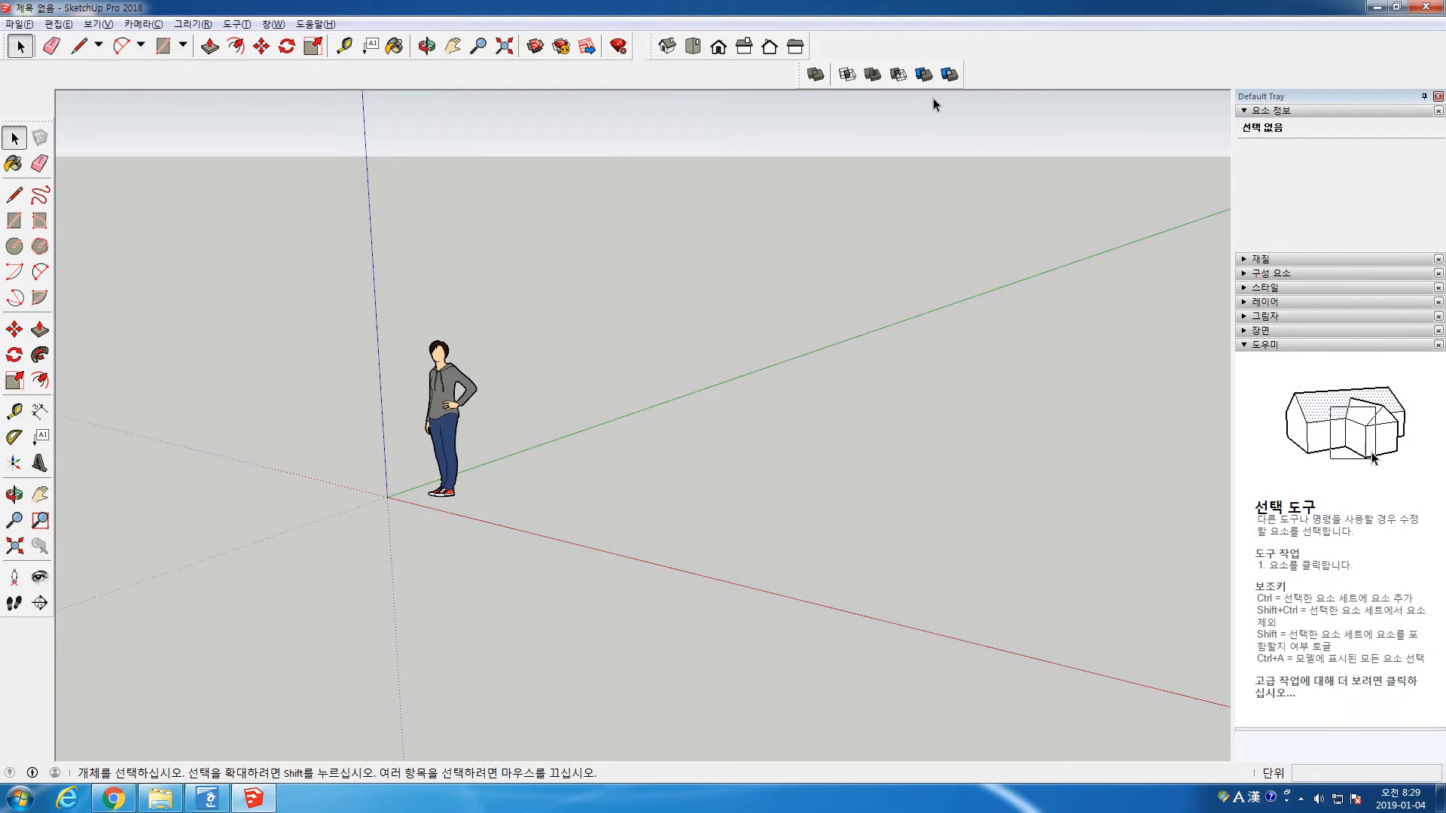
left_click_drag(807, 78, 836, 43)
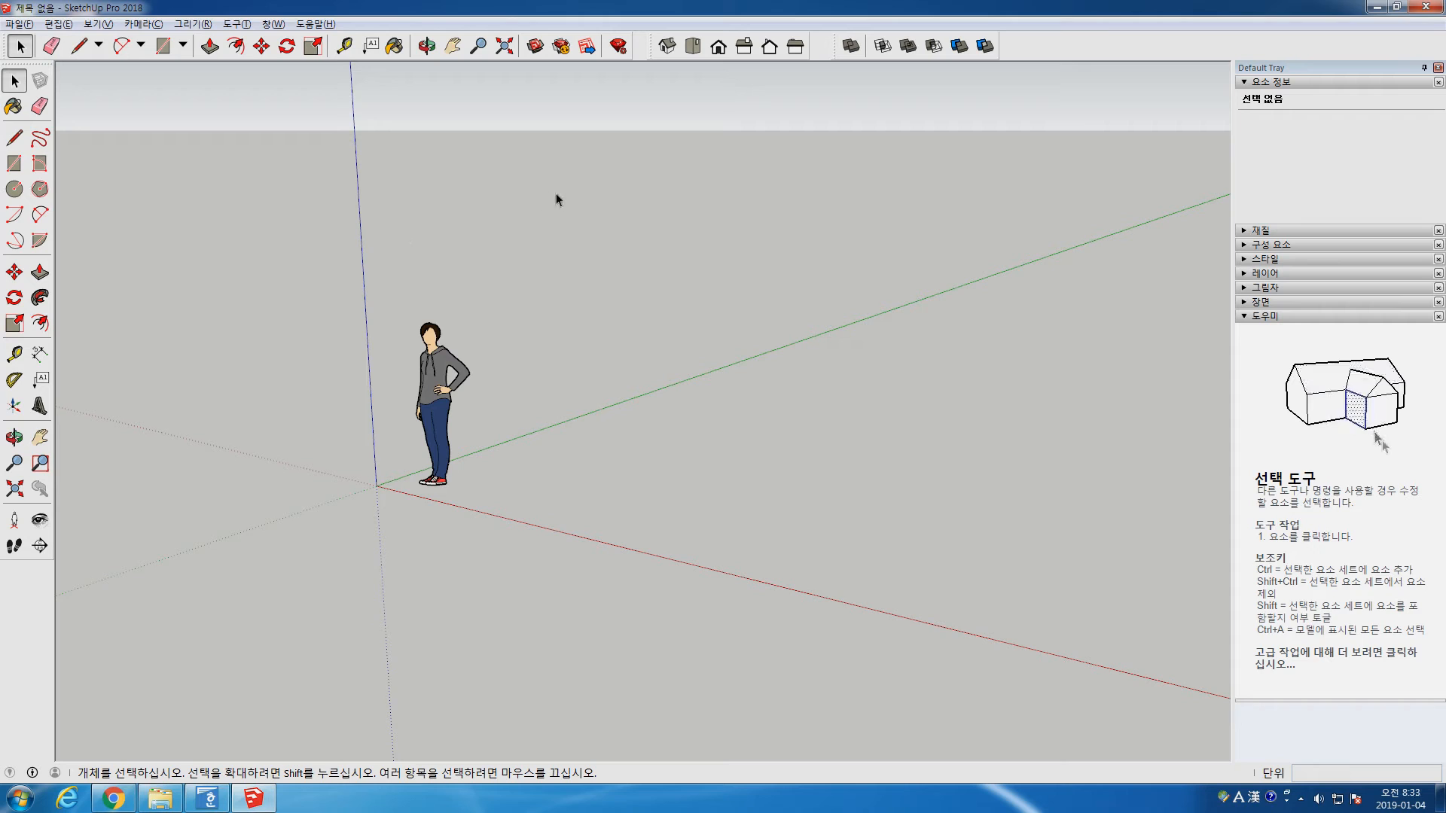
Examine the workspace, applications, general, shortcuts and accessibility pages of the SketchUp preferences
left_click(274, 24)
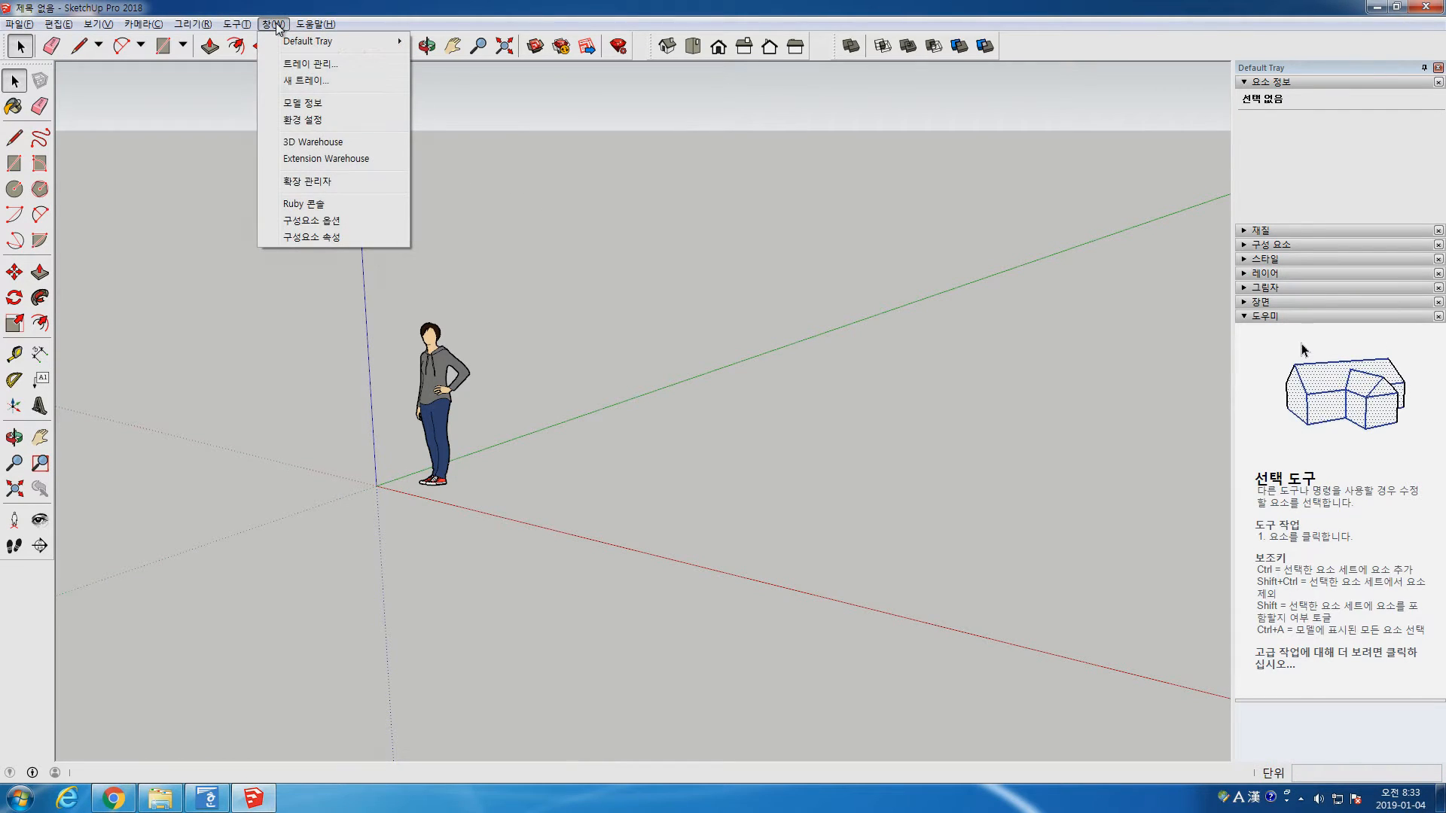
left_click(313, 122)
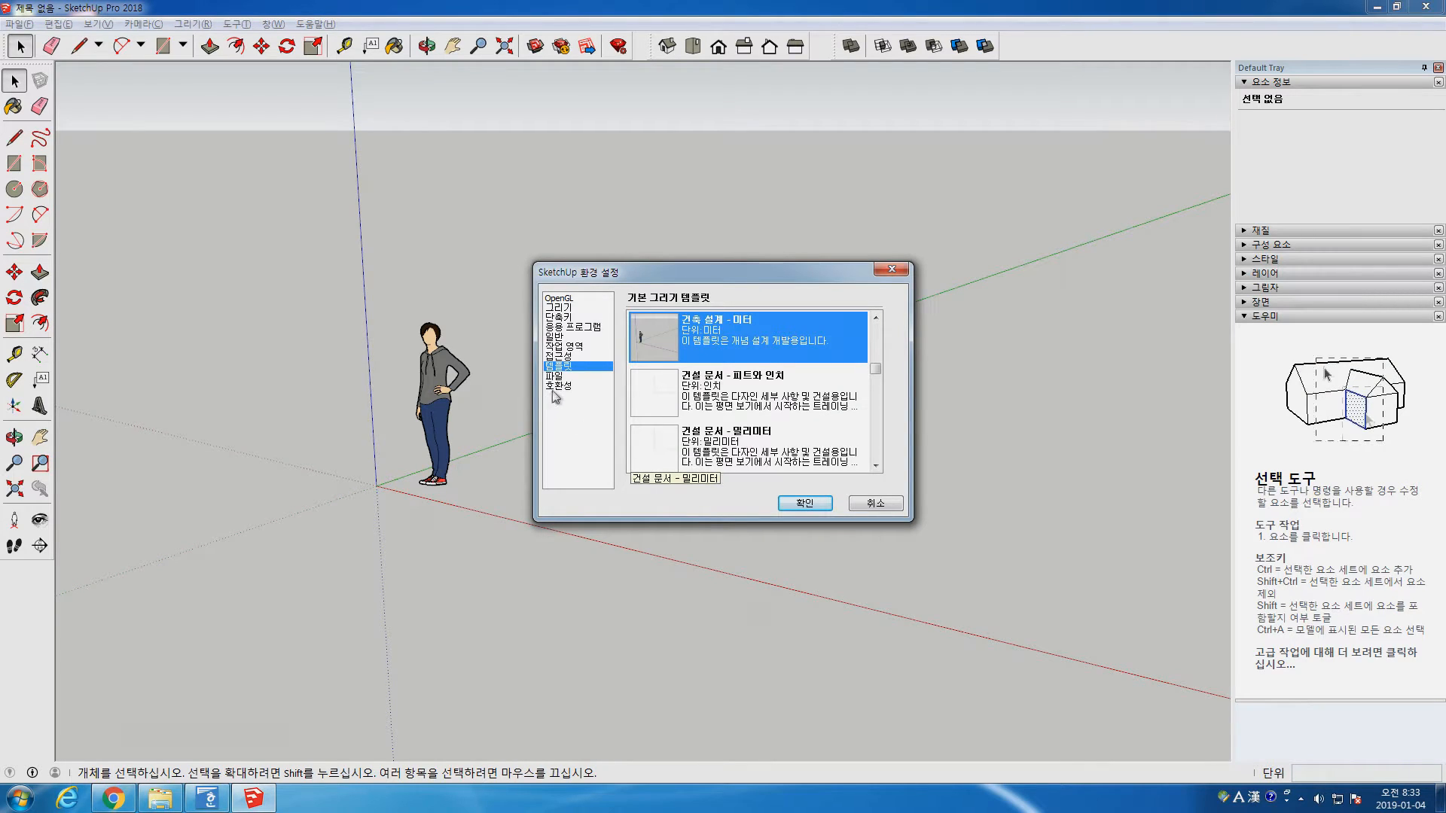
left_click(570, 347)
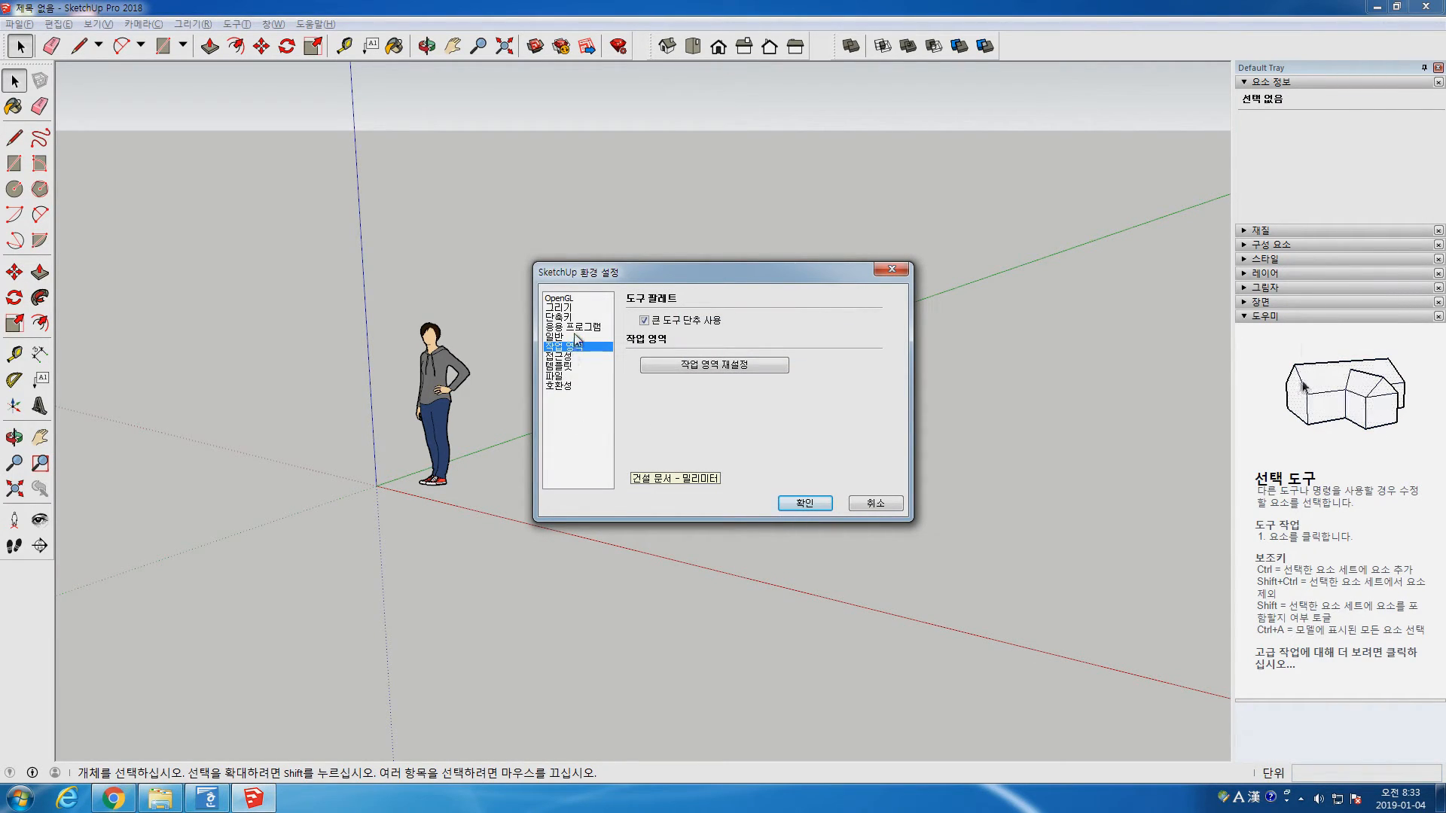
left_click(575, 327)
left_click(558, 338)
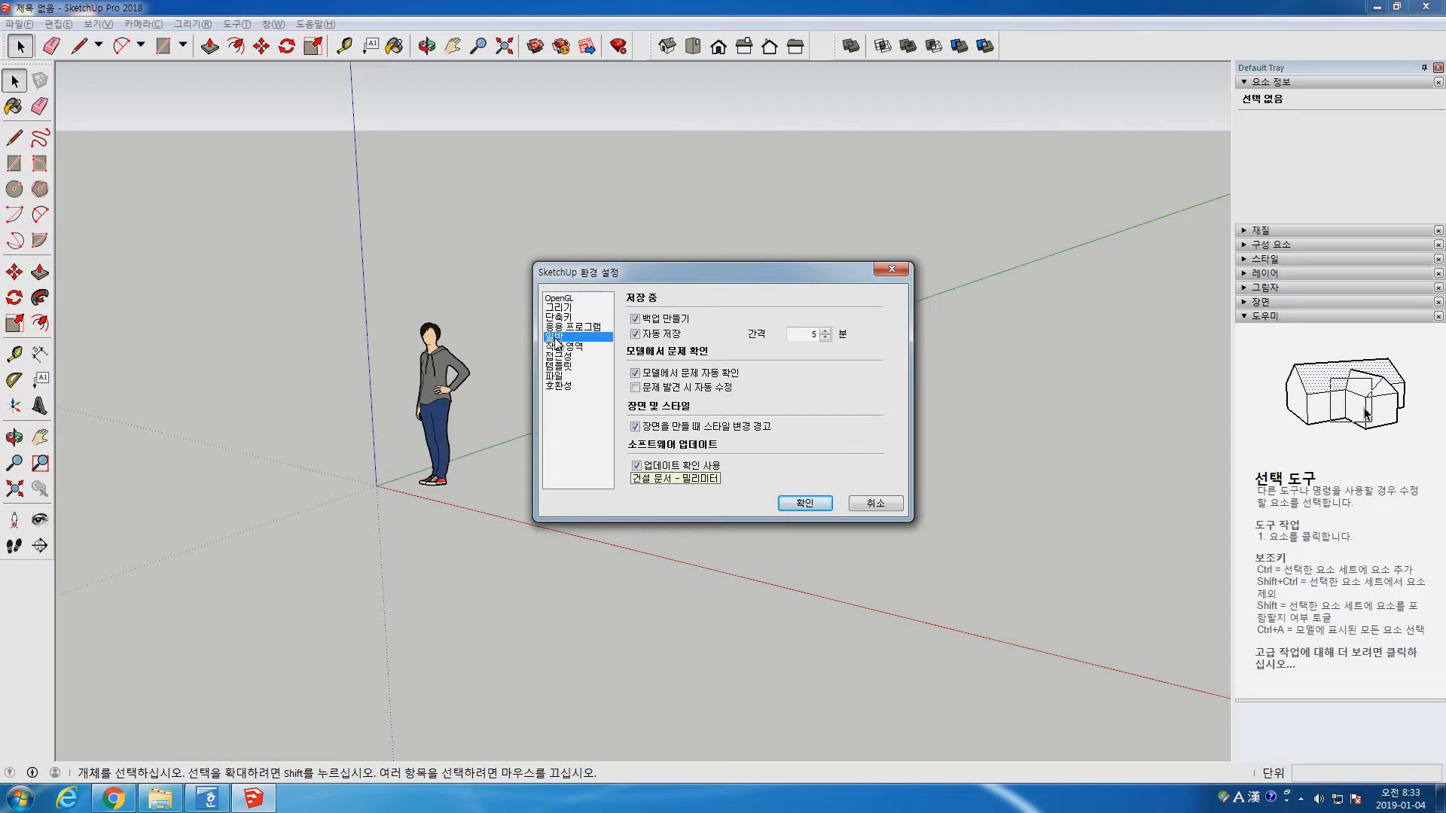
left_click(560, 319)
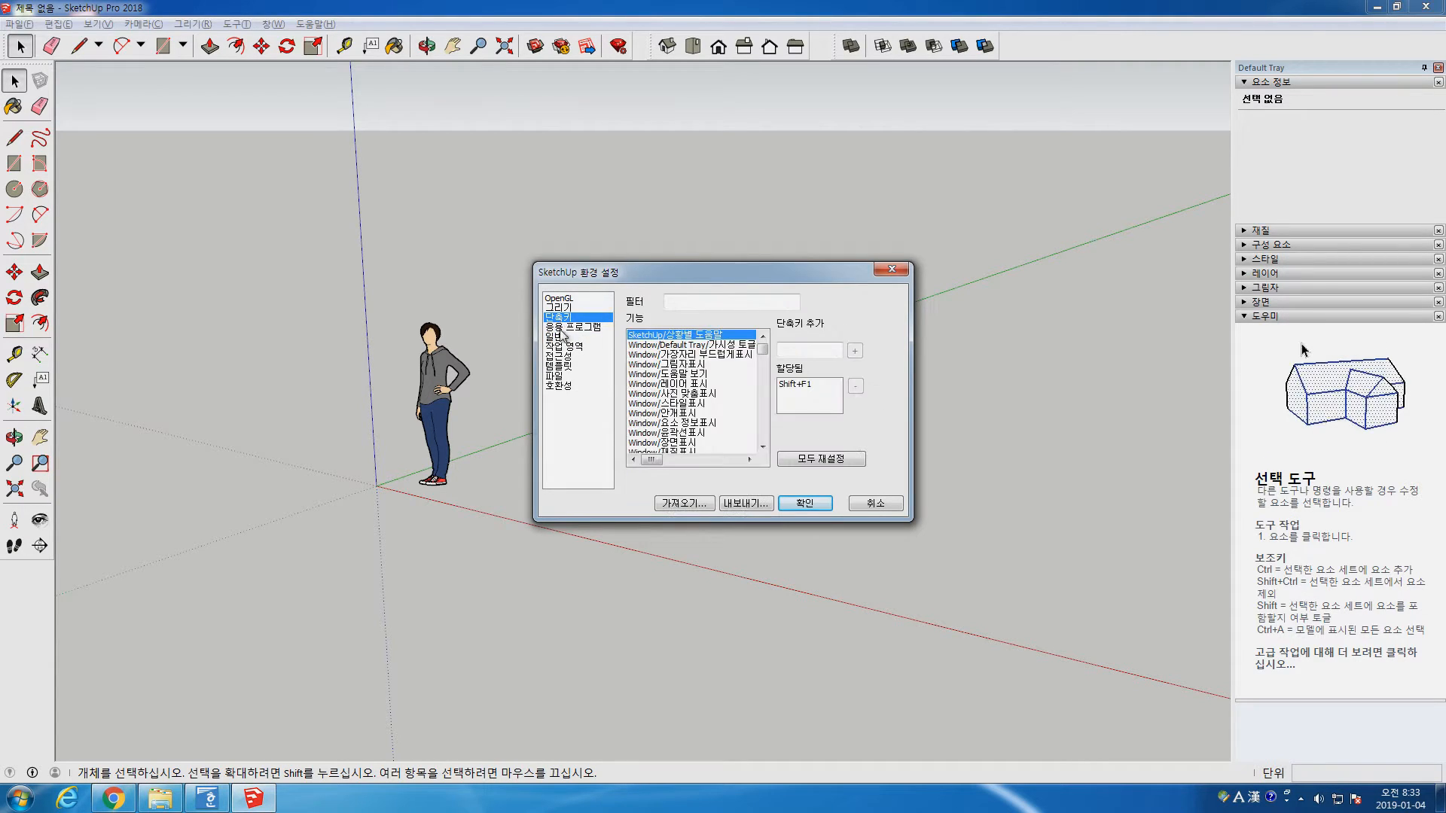
left_click(566, 357)
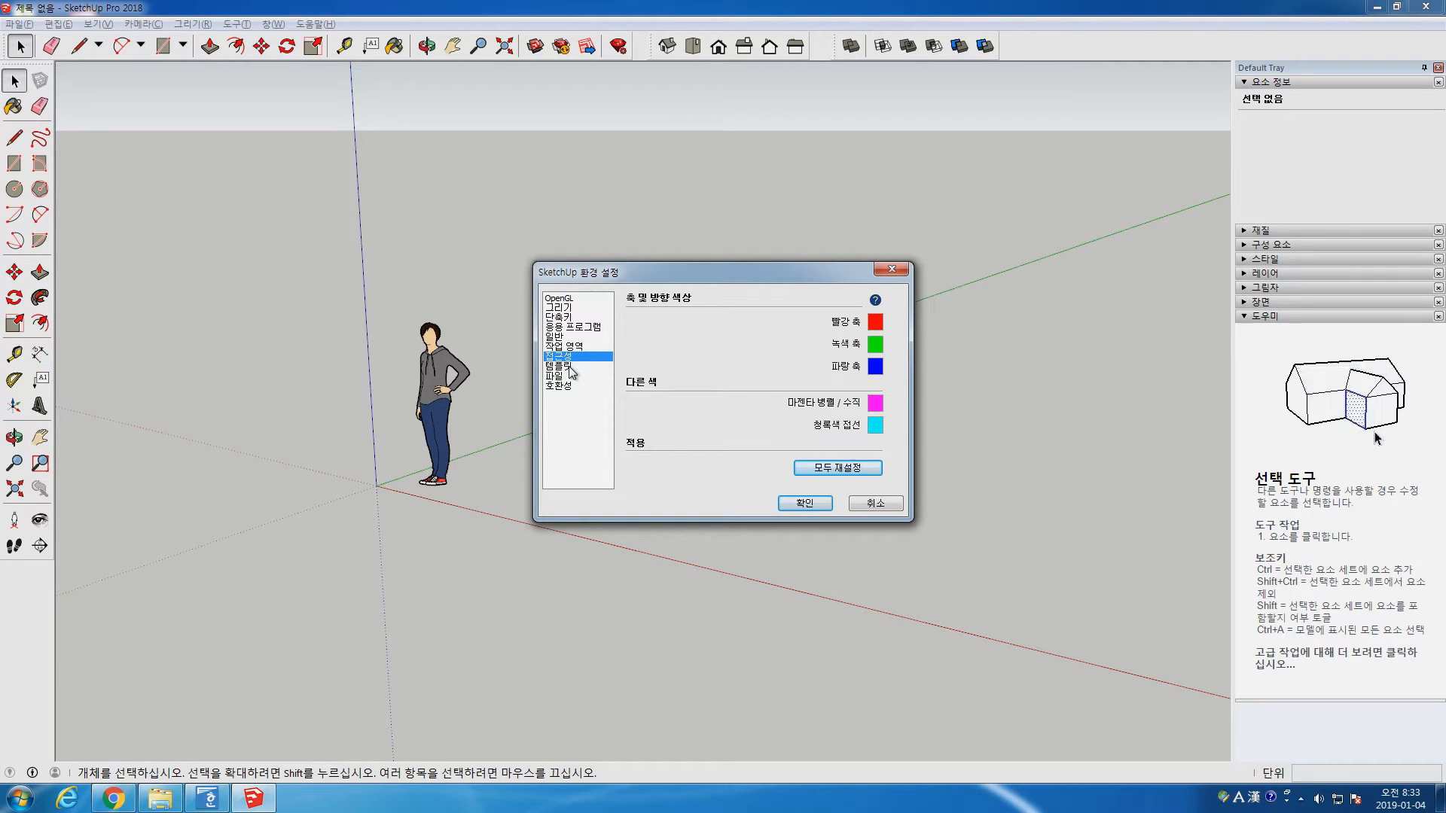
Choose the metre-based architectural design template (건축 설계 - 미터) as the default drawing template
left_click(569, 366)
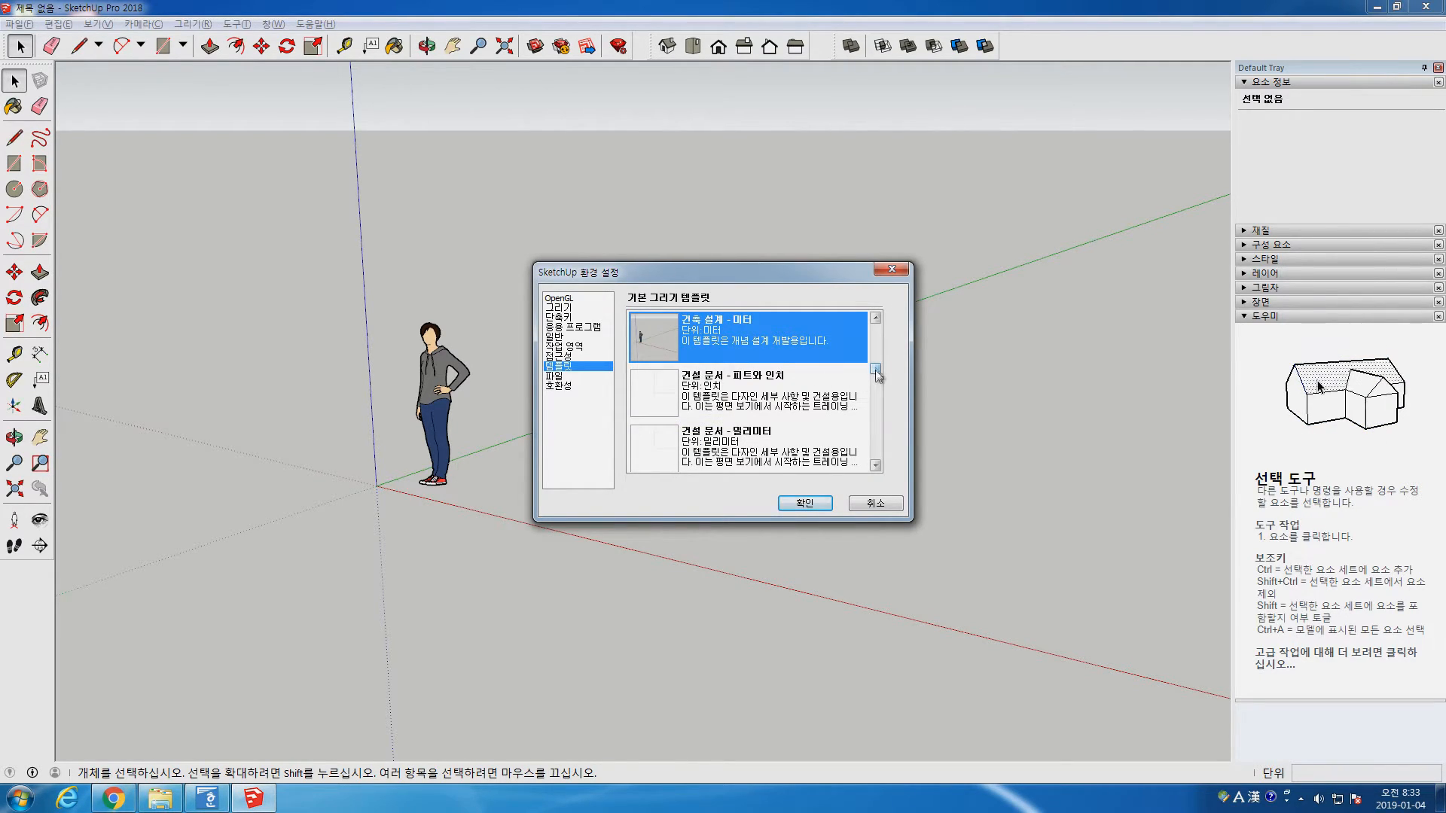
left_click_drag(877, 376, 881, 362)
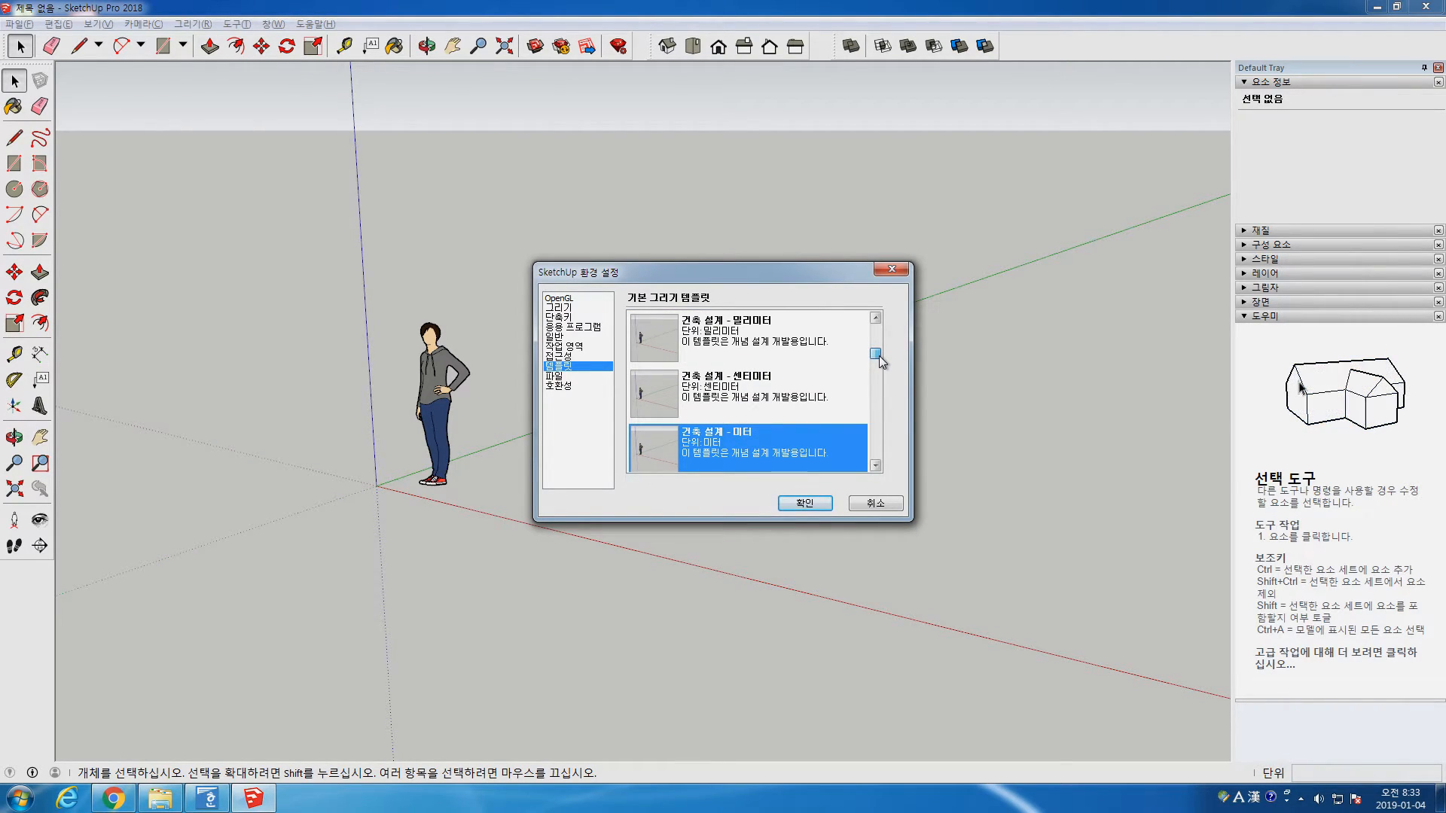
mouse_move(878, 361)
left_mouse_down()
mouse_move(881, 331)
mouse_move(881, 344)
left_mouse_up()
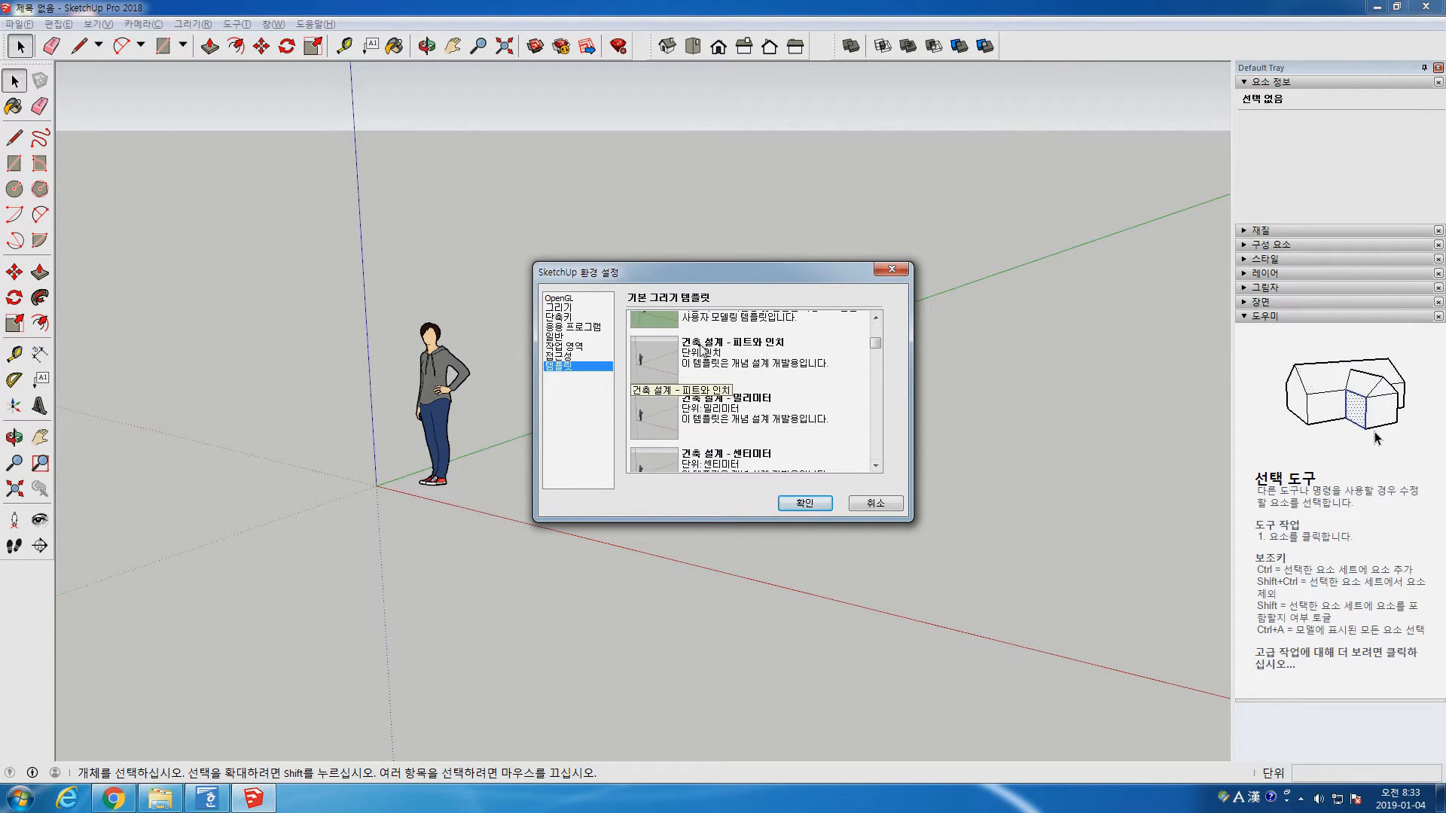
left_click(666, 363)
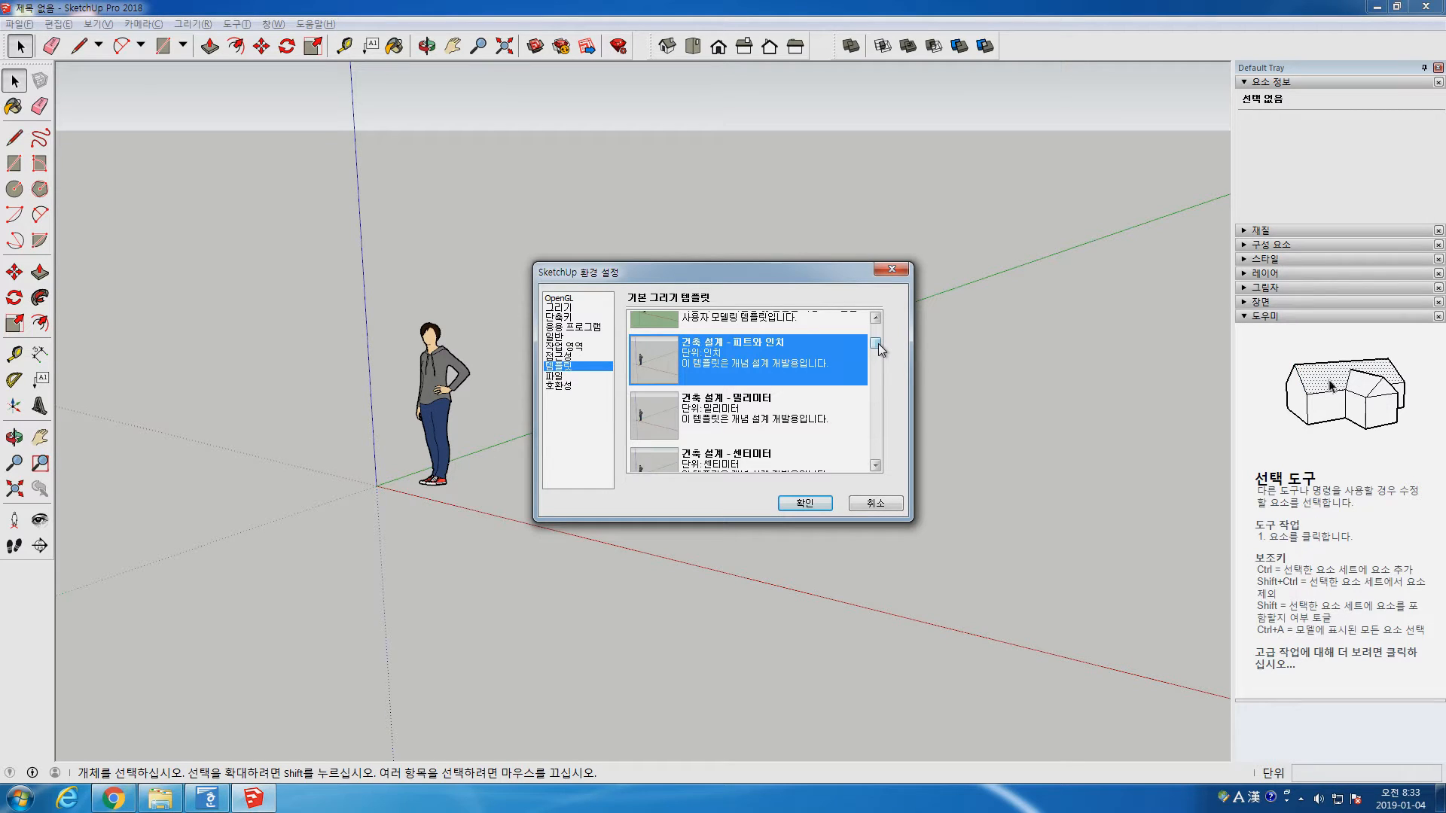
left_click_drag(877, 344, 877, 357)
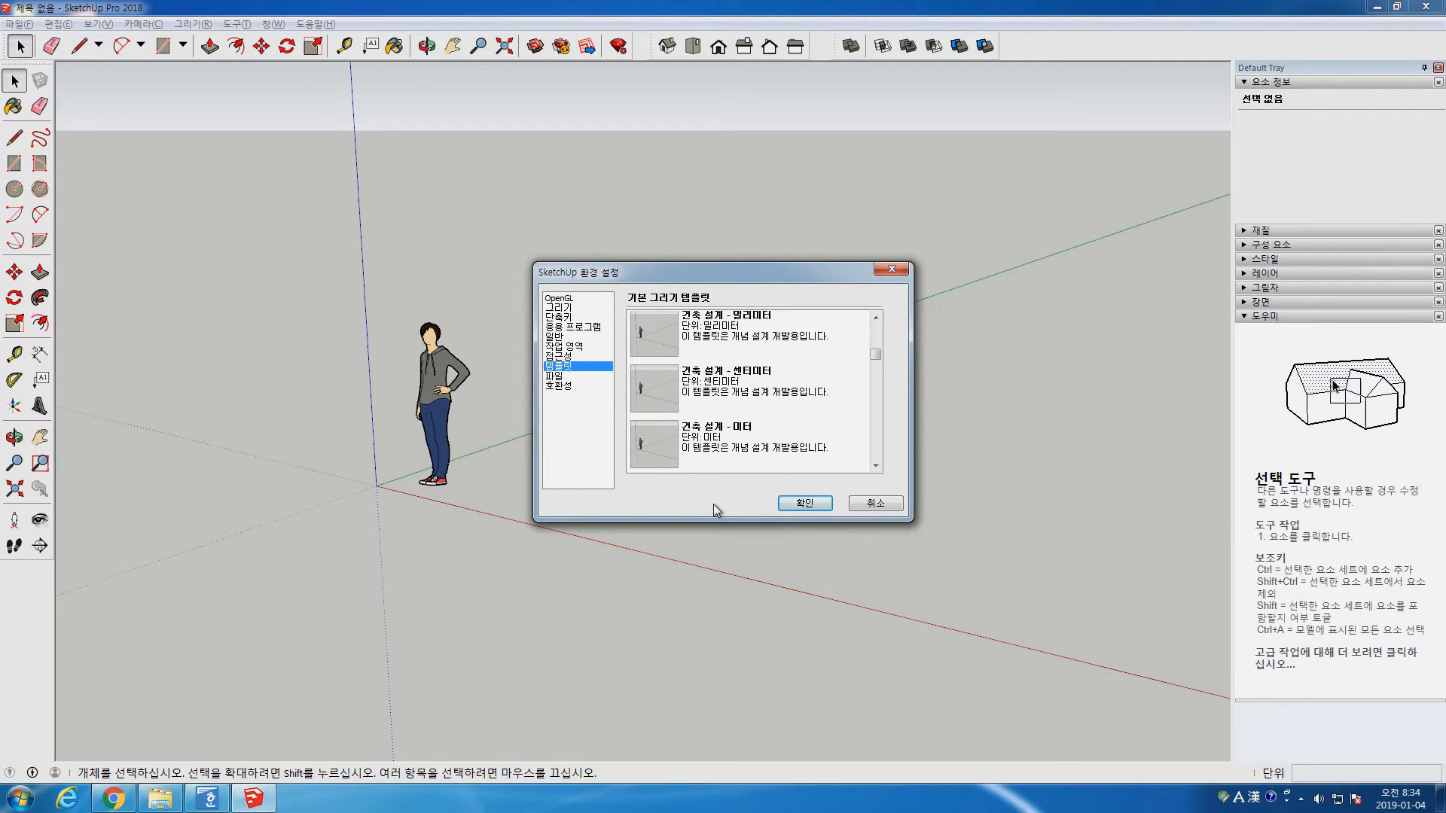
left_click(725, 450)
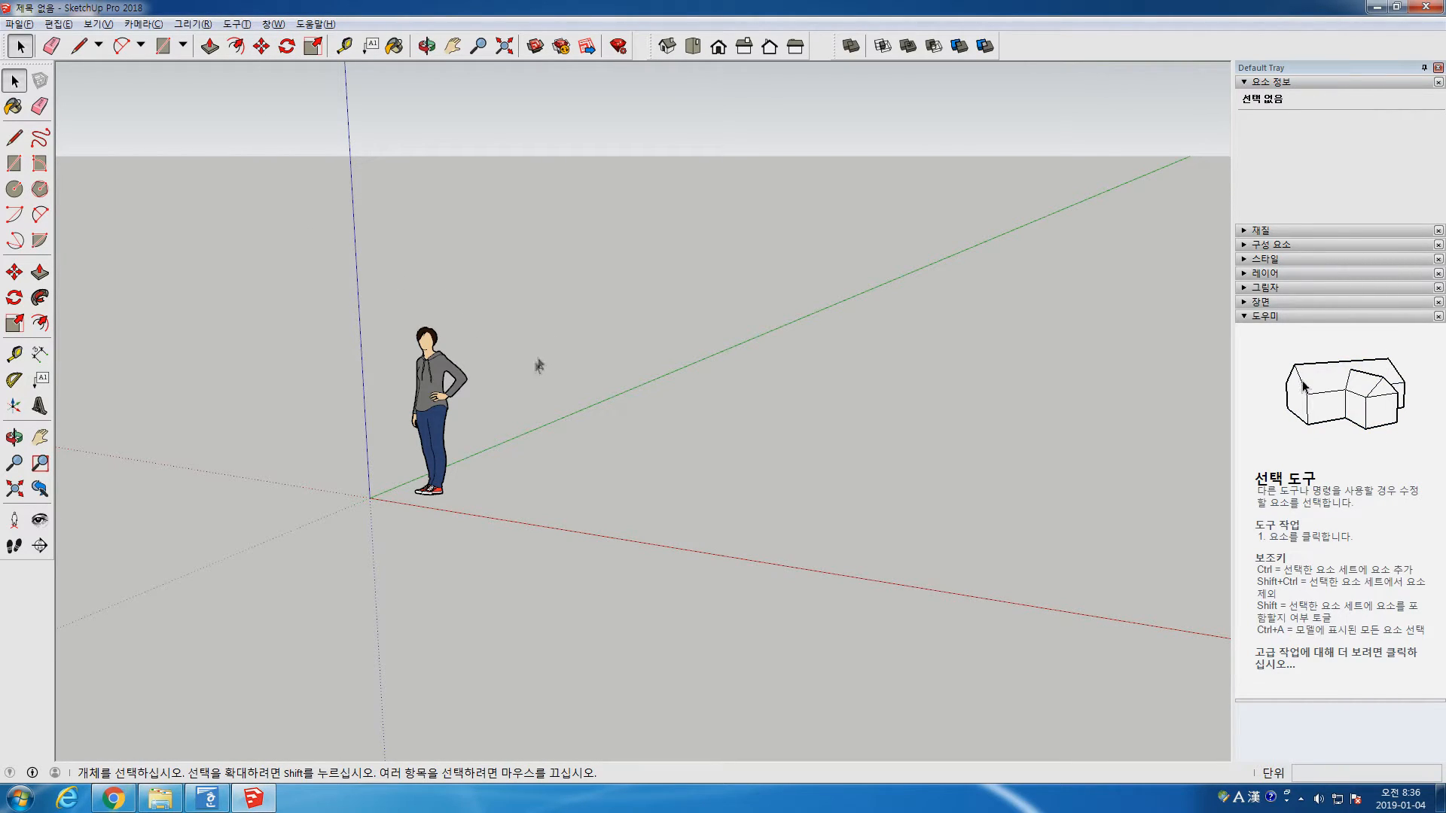
Draw an open chain of four connected lines beside the human figure, with the first segment about 0.82 m long
middle_click_drag(512, 396, 778, 324)
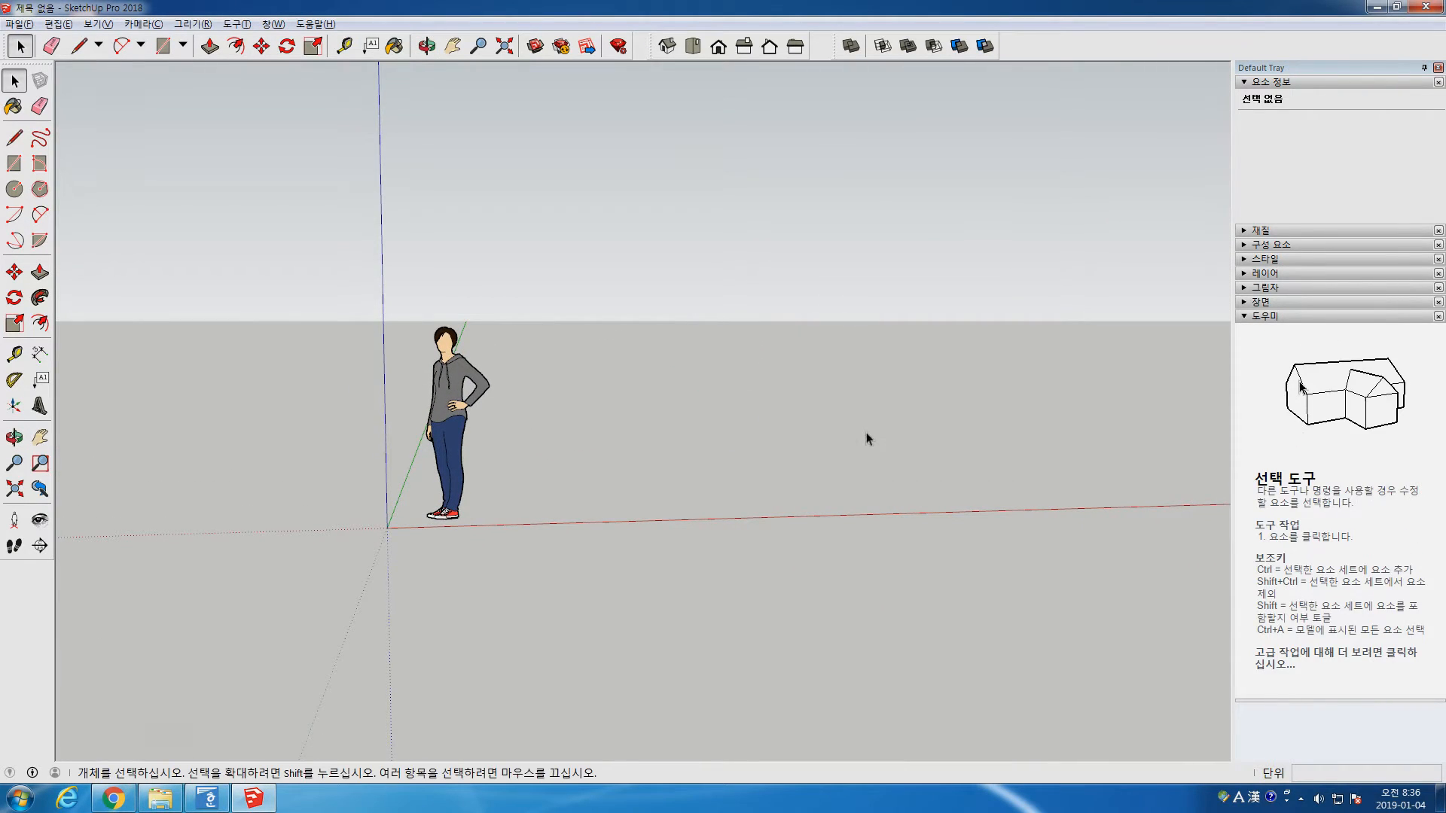
middle_click_drag(866, 432, 830, 461)
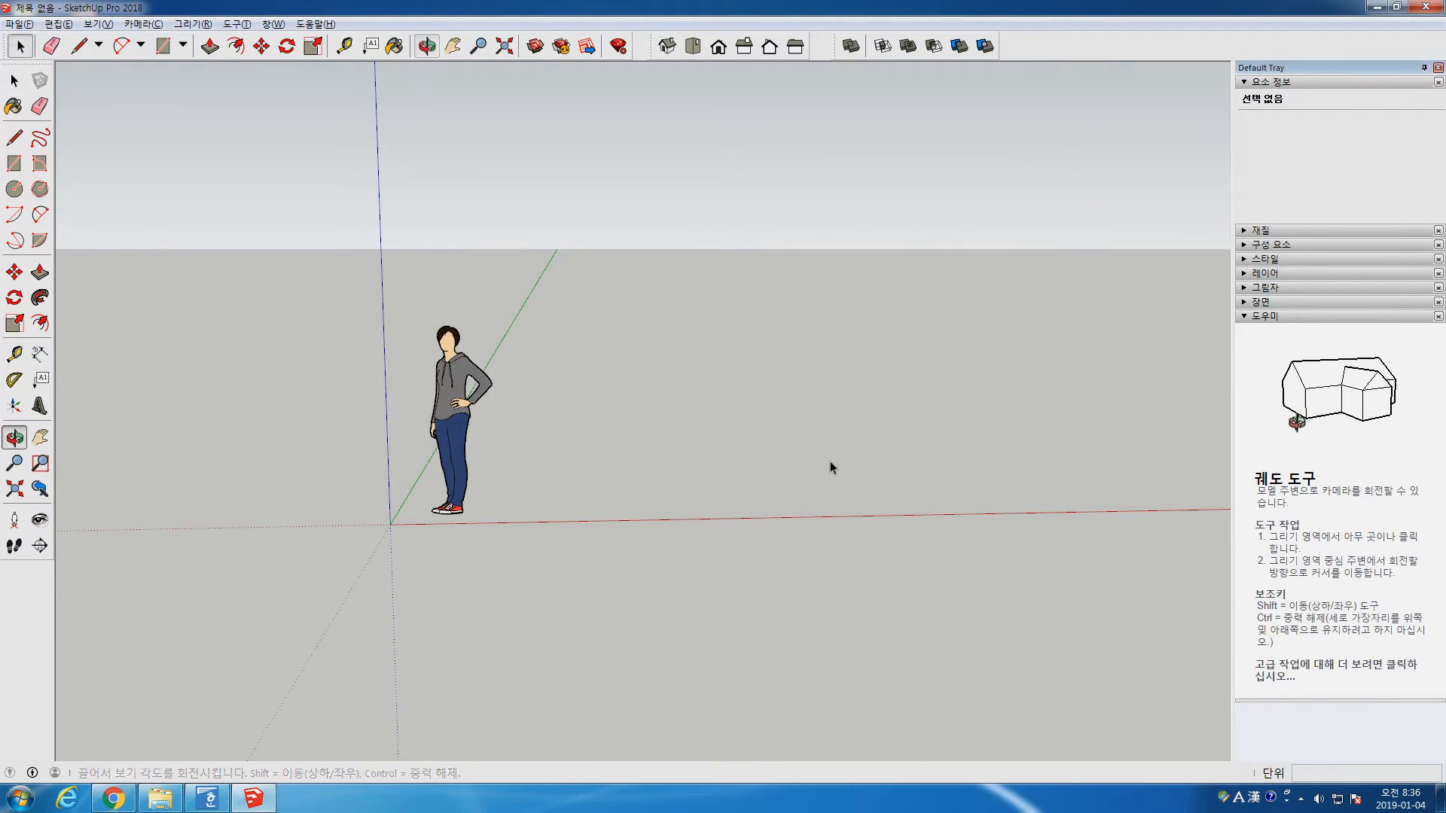
left_click(15, 138)
left_click(610, 412)
left_click(704, 422)
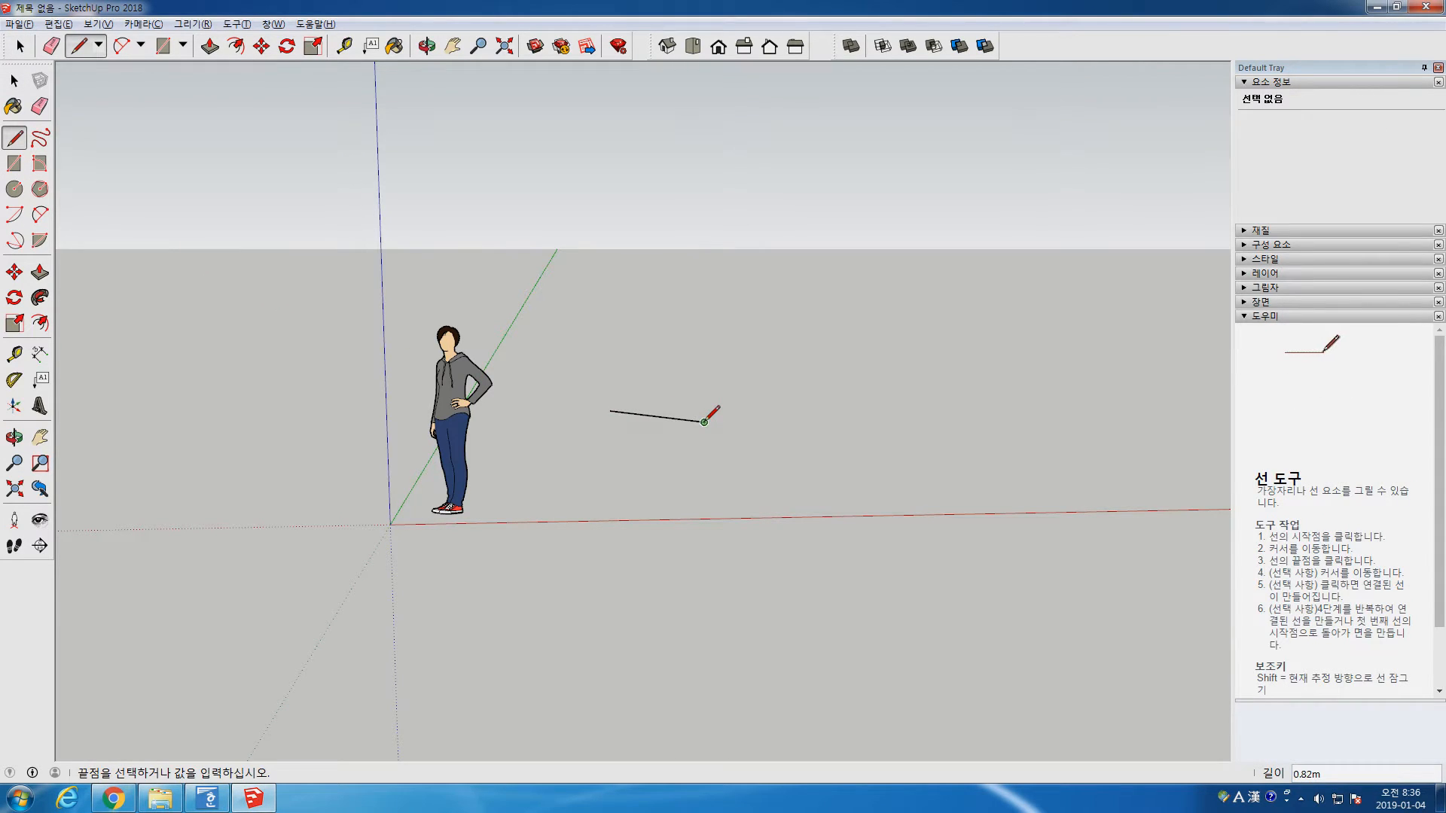
left_click(728, 389)
left_click(669, 372)
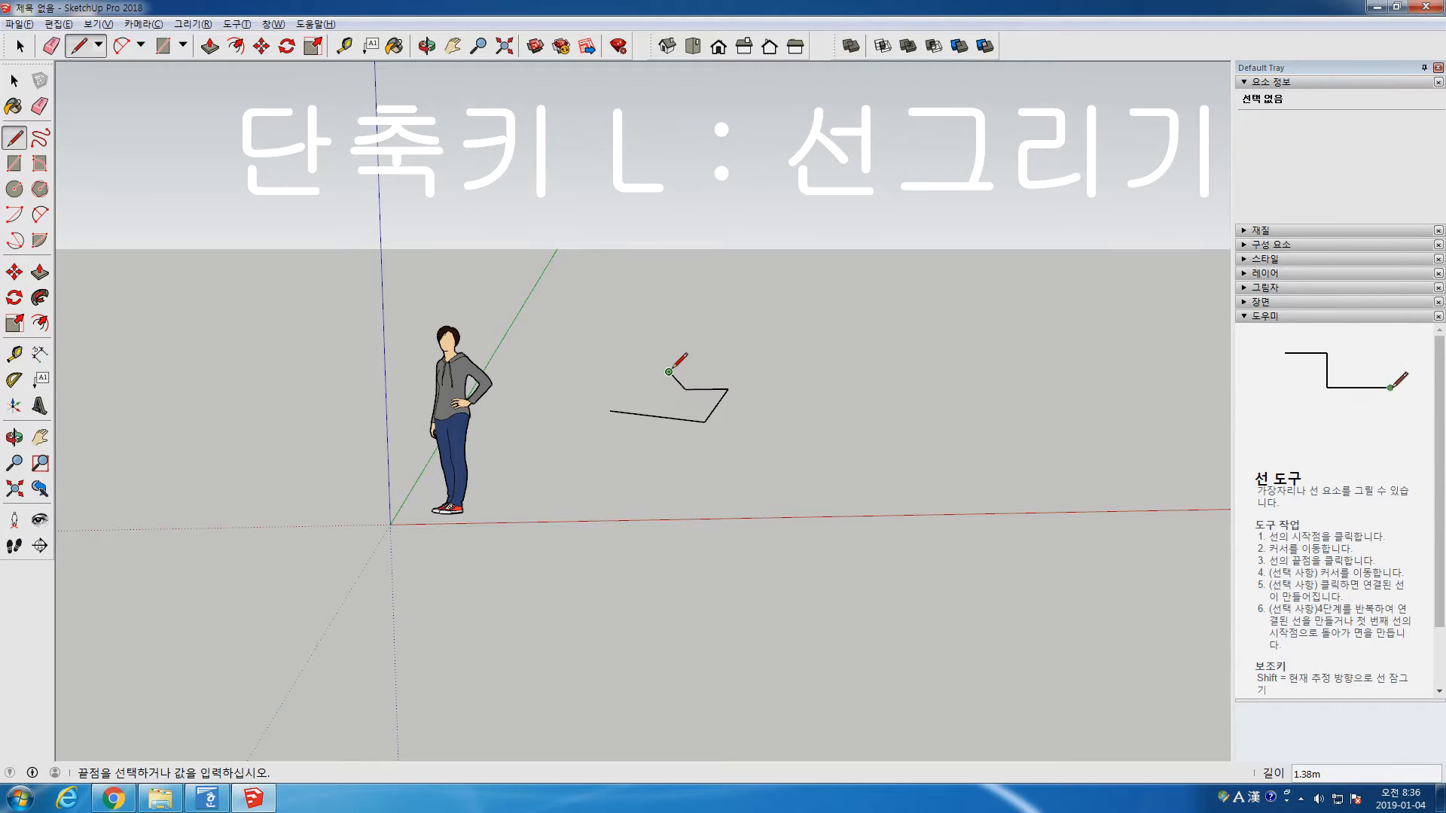
key("space")
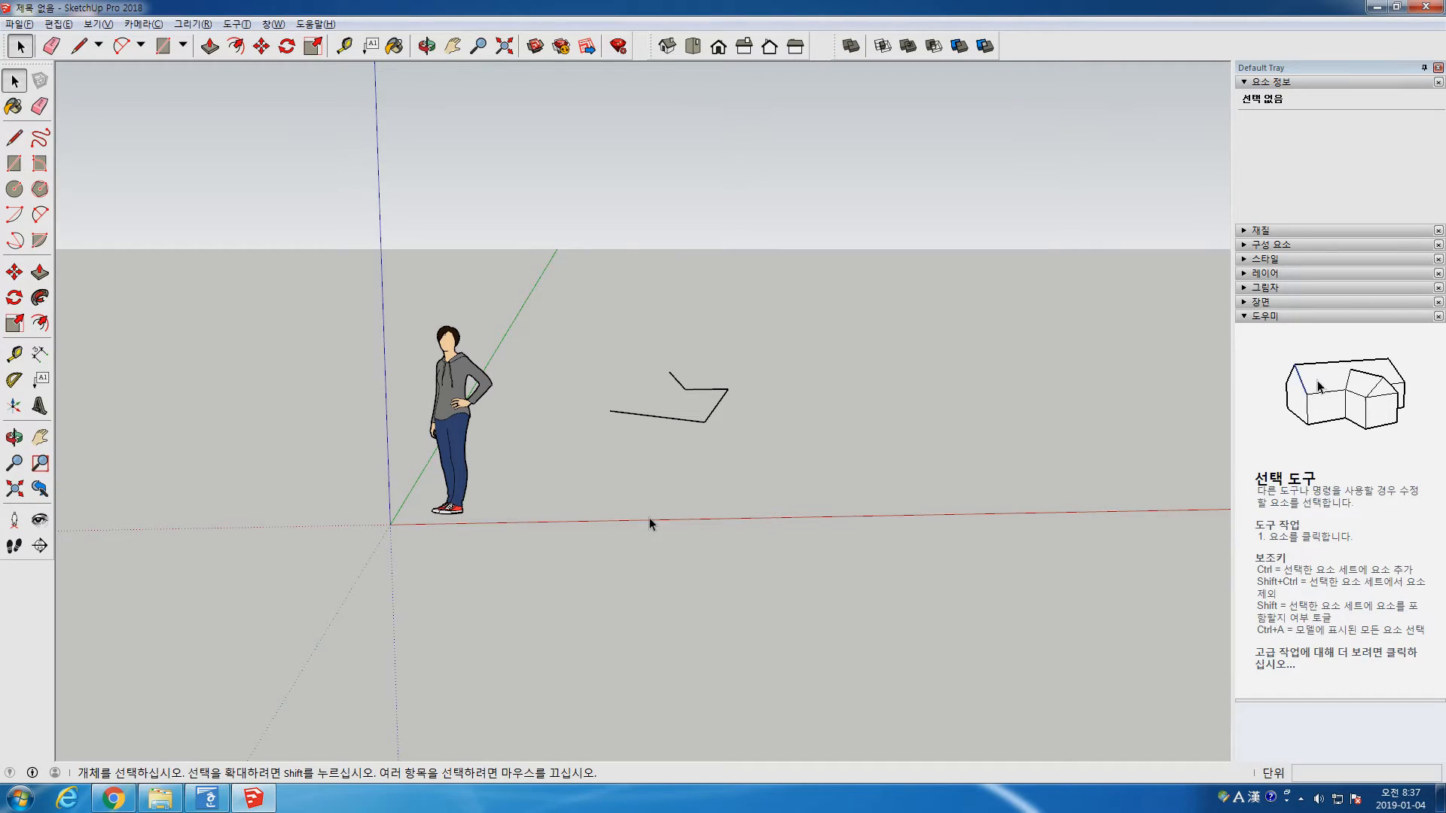
Draw more connected lines below the first chain, closing some of them into a triangular face
key("l")
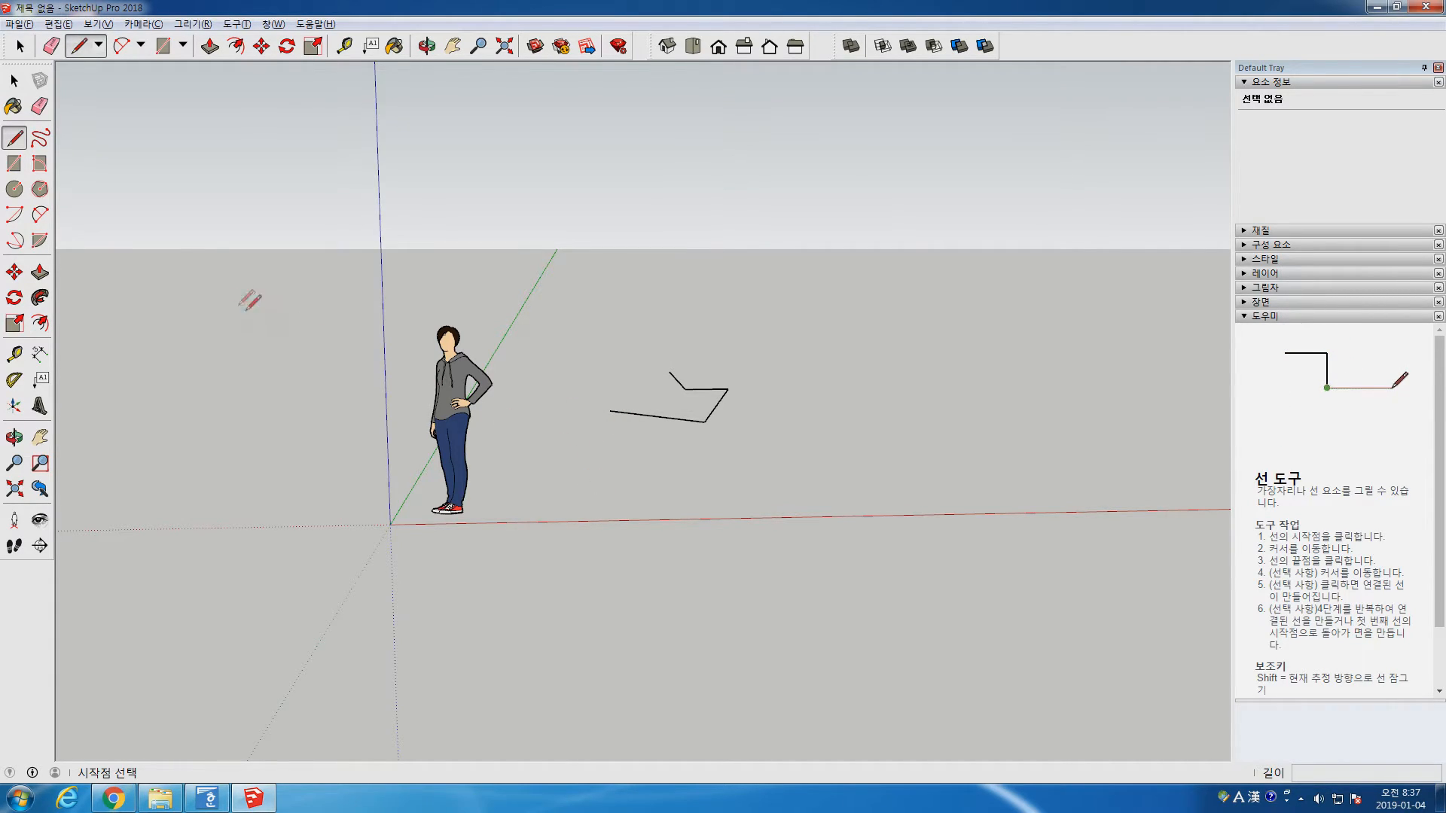
left_click(17, 140)
left_click(592, 463)
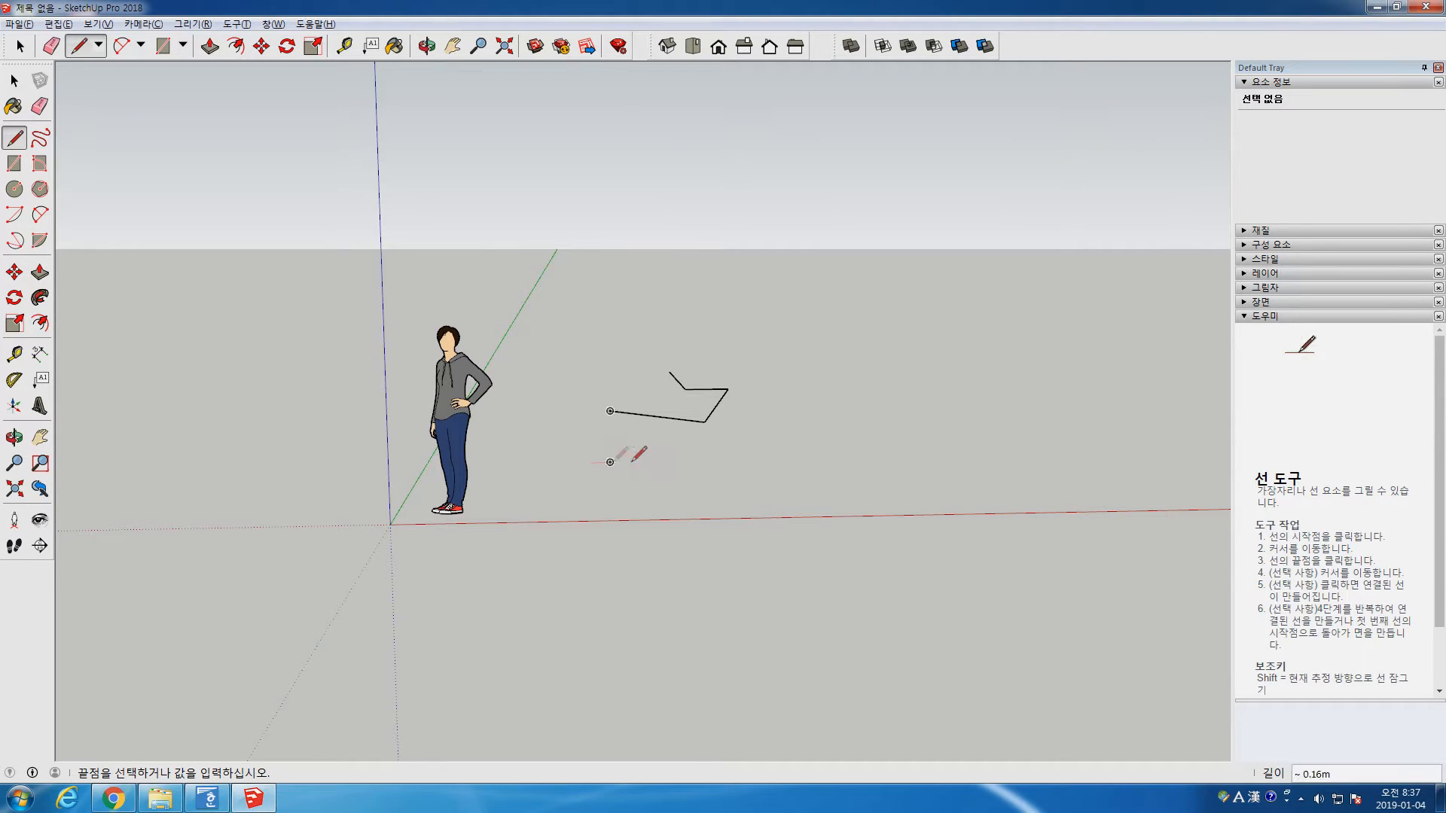
left_click(761, 496)
left_click(622, 462)
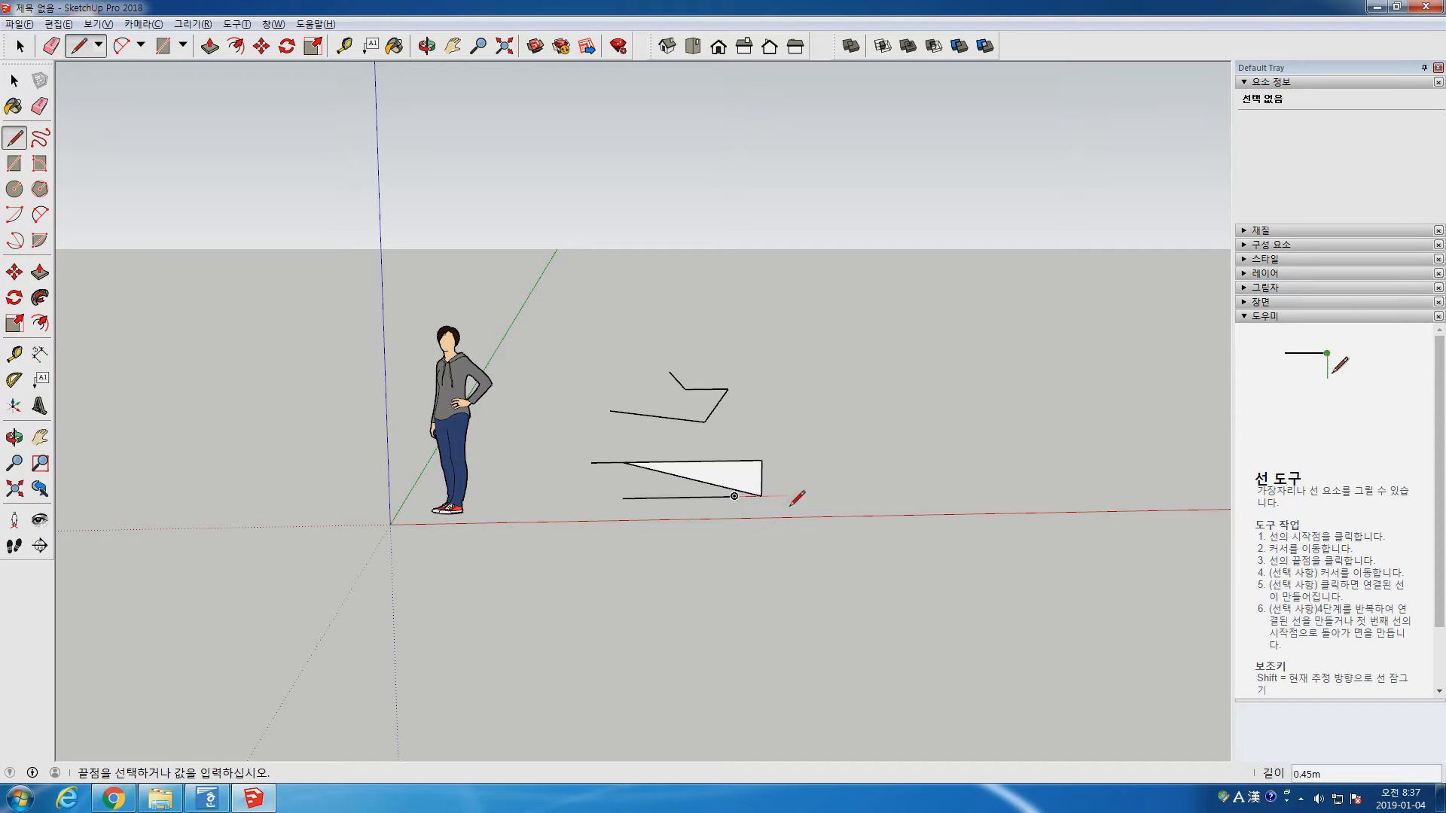
left_click(787, 495)
Select all the drawn practice lines together with the human figure's surroundings and delete them
key("space")
left_click_drag(840, 508, 495, 350)
key("Delete")
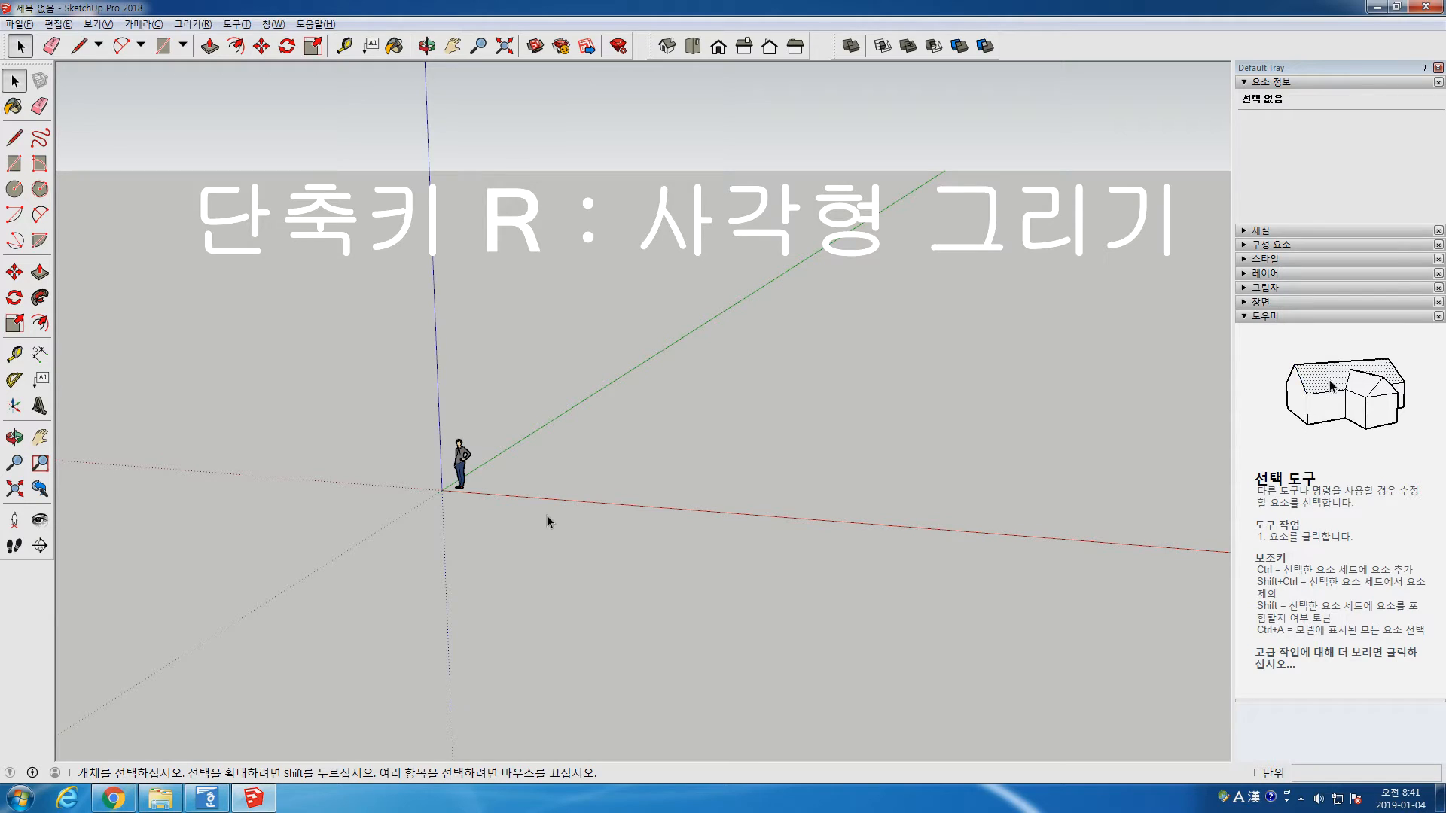
Draw two overlapping rectangles between the green and red axes and a third, about 2.15 m by 5.89 m, across the red axis
key("r")
left_click(614, 410)
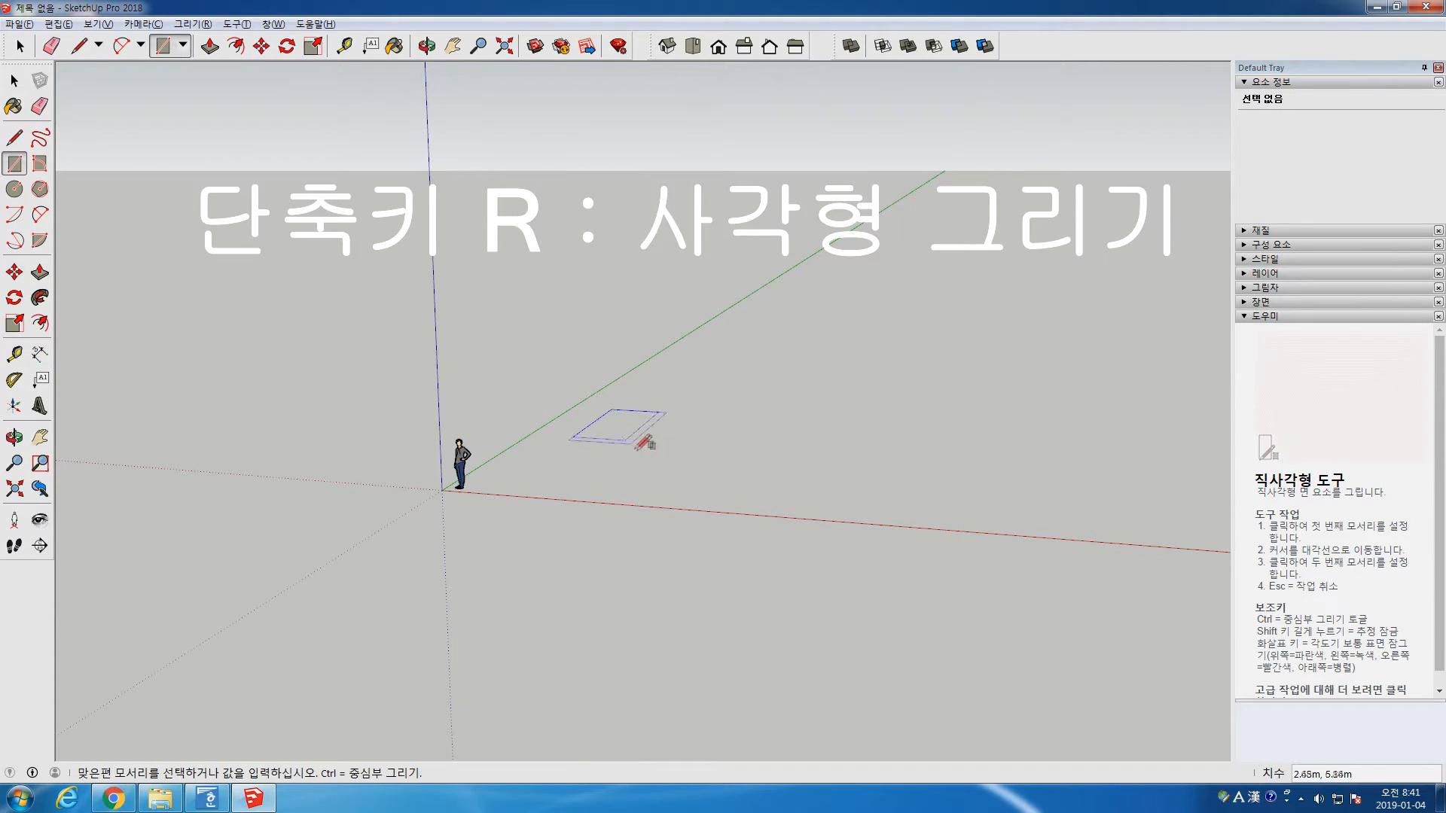
left_click(710, 468)
left_click(723, 353)
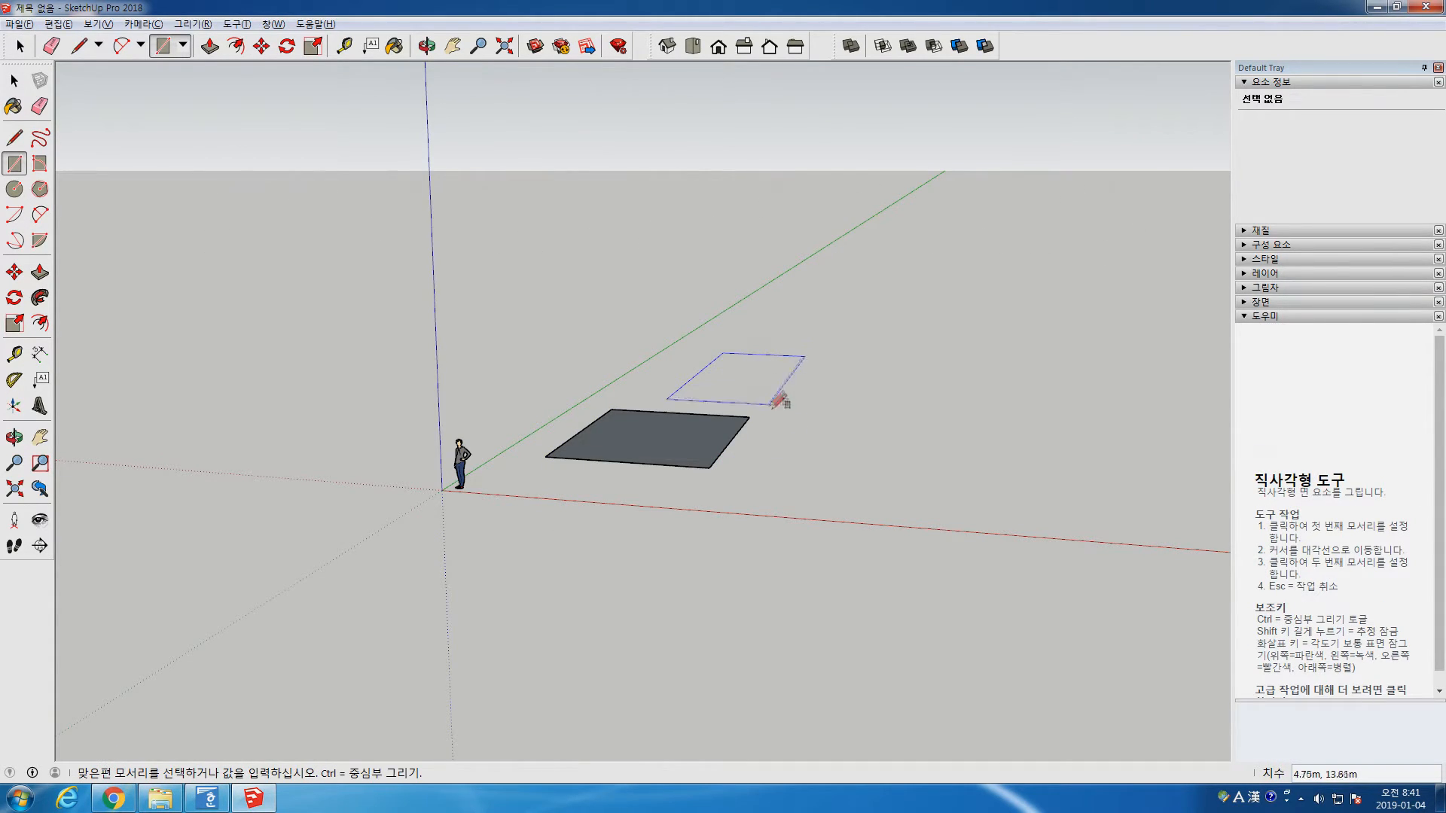
left_click(796, 442)
left_click(751, 482)
left_click(795, 543)
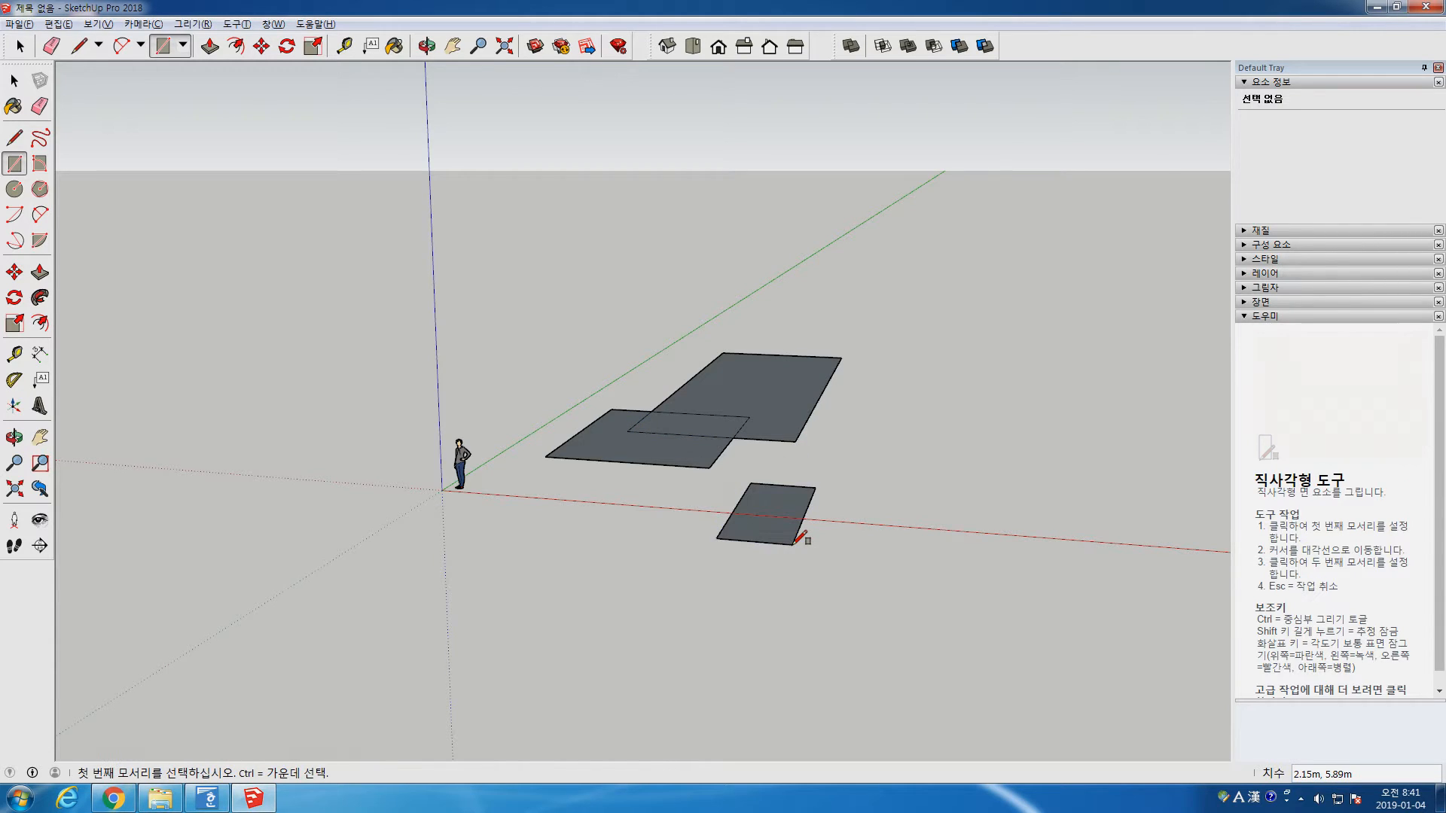
Draw a narrow rectangle across the red axis near the human figure and another rectangle in front of it
left_click(610, 508)
left_click(538, 488)
left_click(580, 549)
left_click(631, 598)
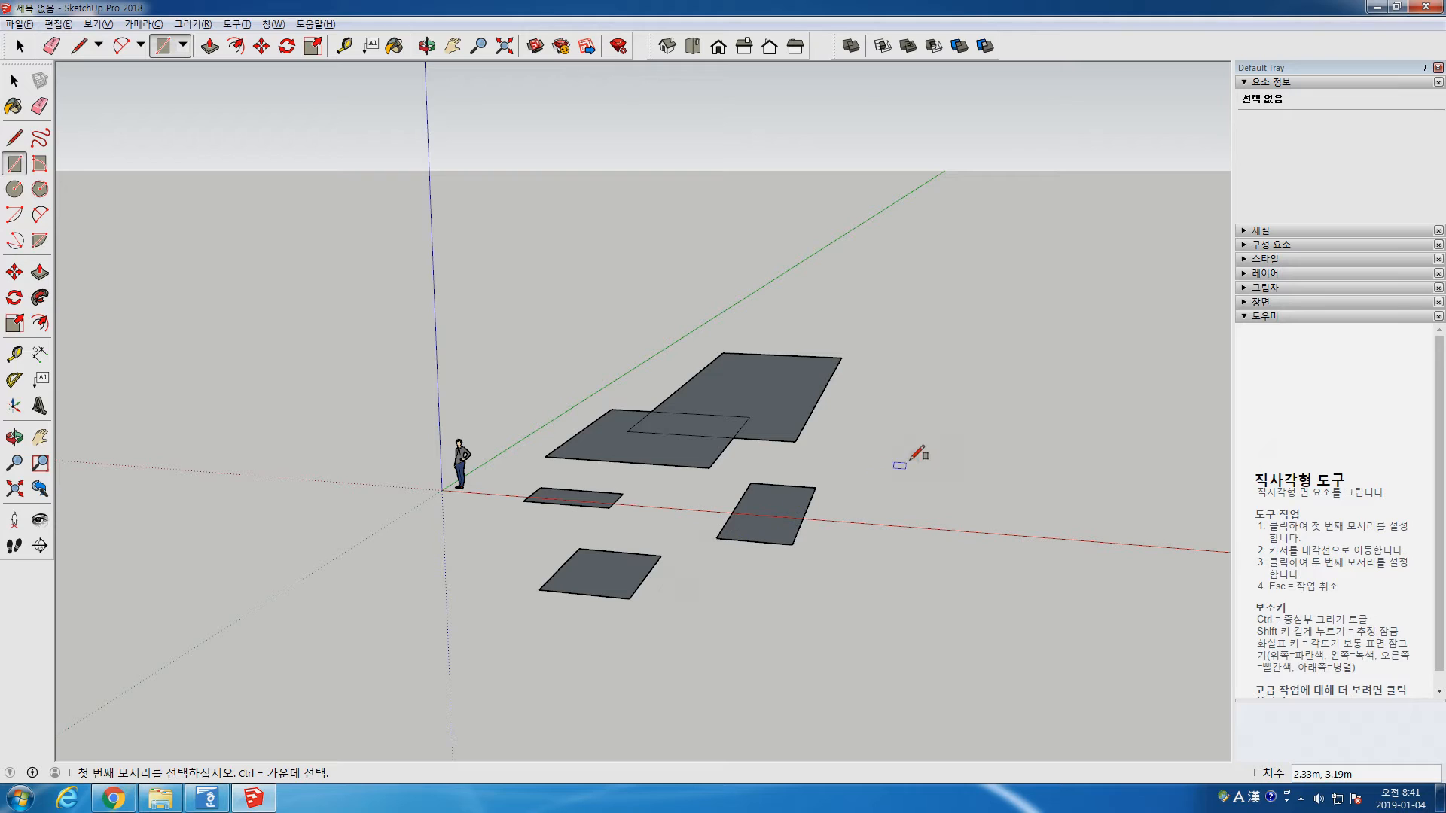
Draw three rectangles outward from their centres, about 3.44 m by 10.64 m, 1.82 m by 2.20 m and 4.22 m by 15.82 m
key("ctrl")
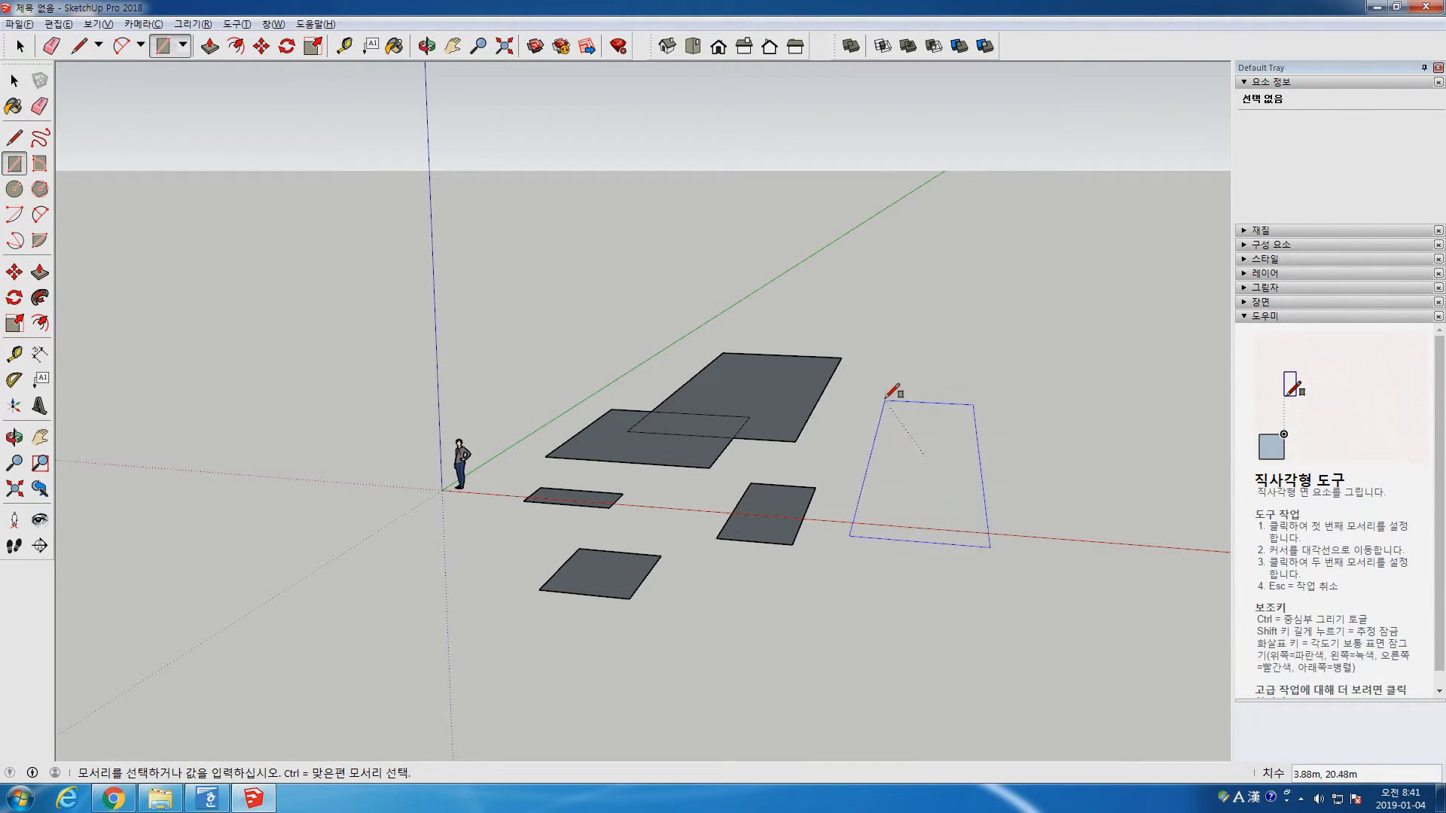
left_click(884, 422)
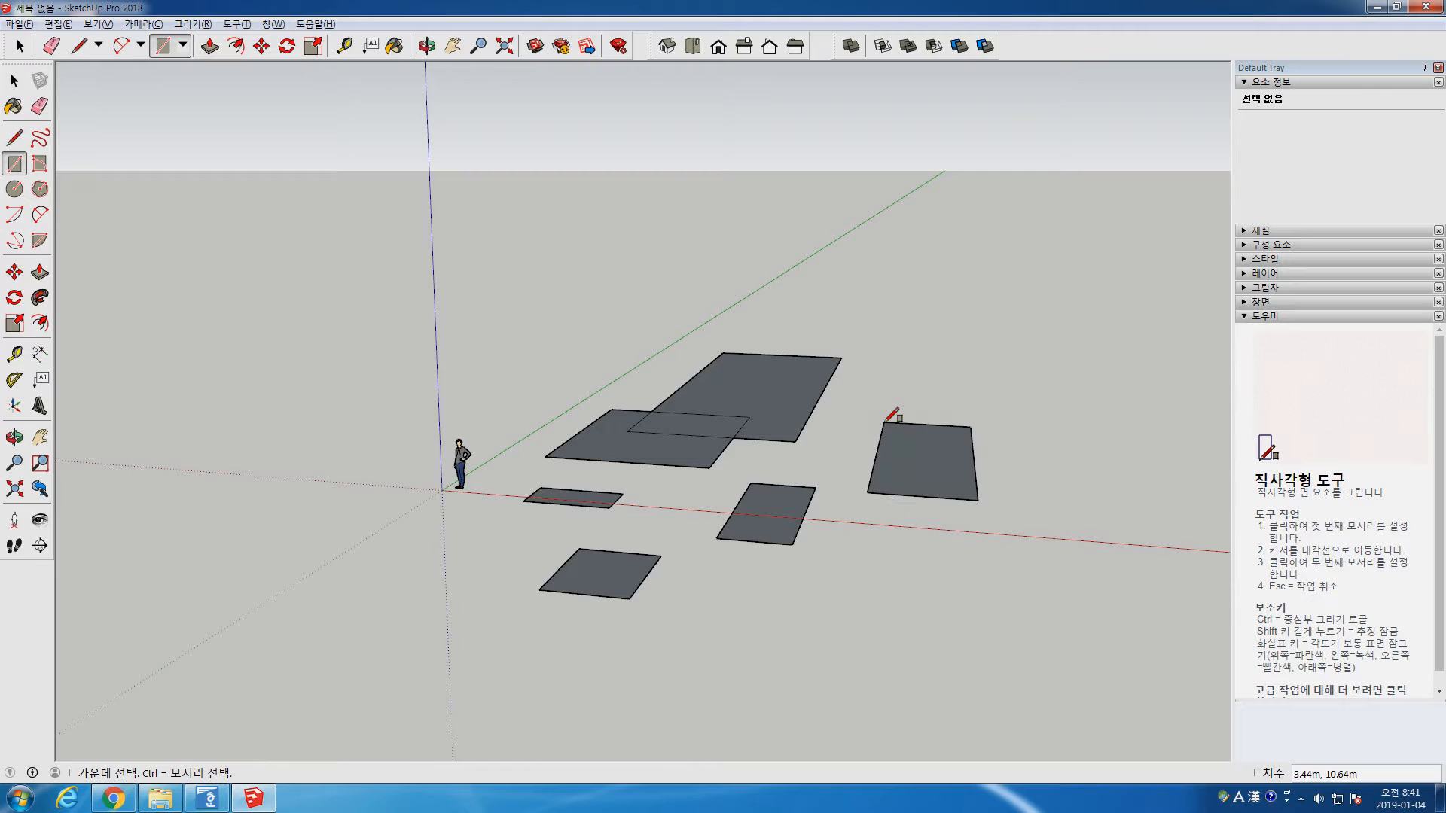
left_click(868, 542)
key("ctrl")
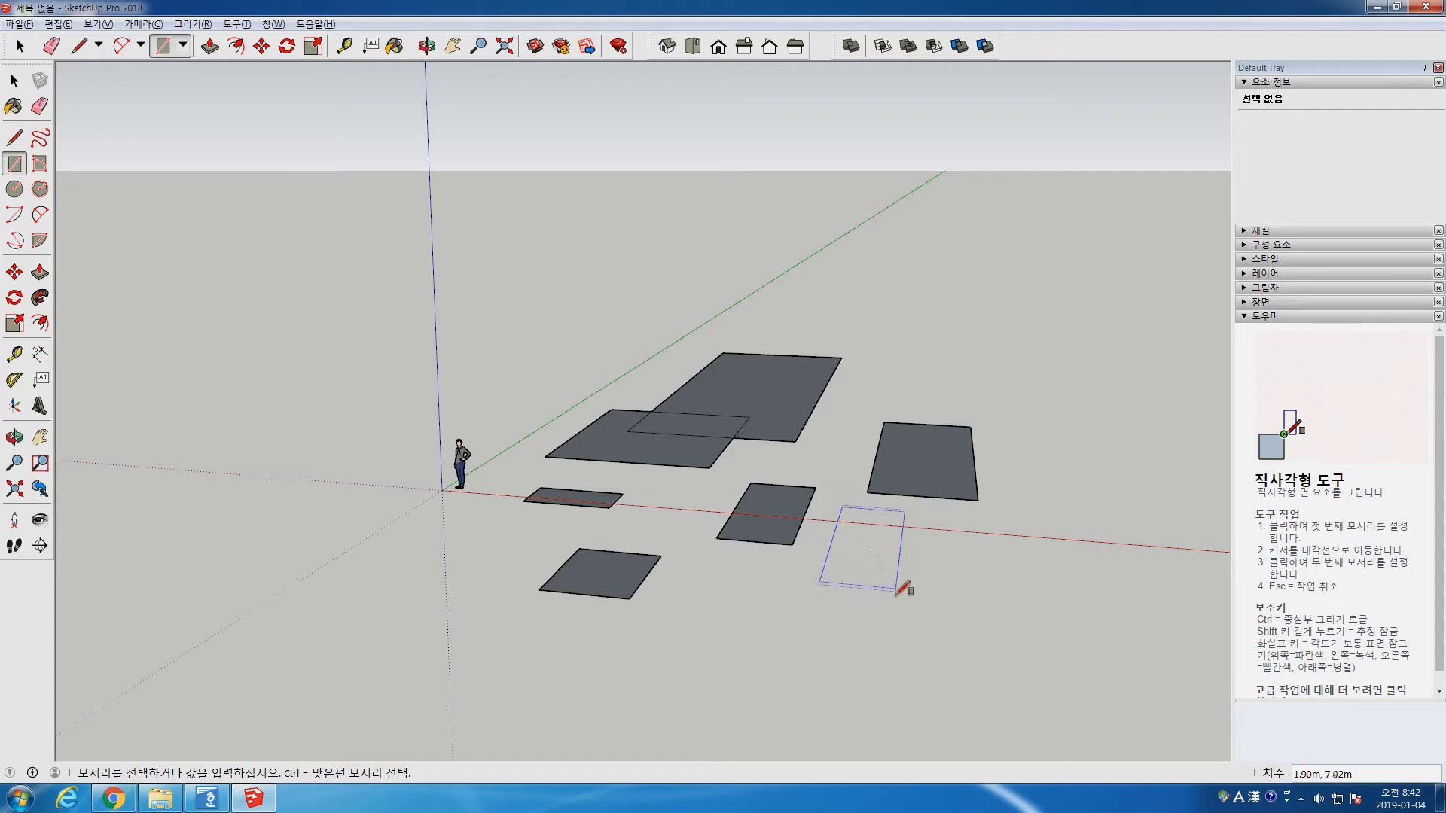
left_click(901, 557)
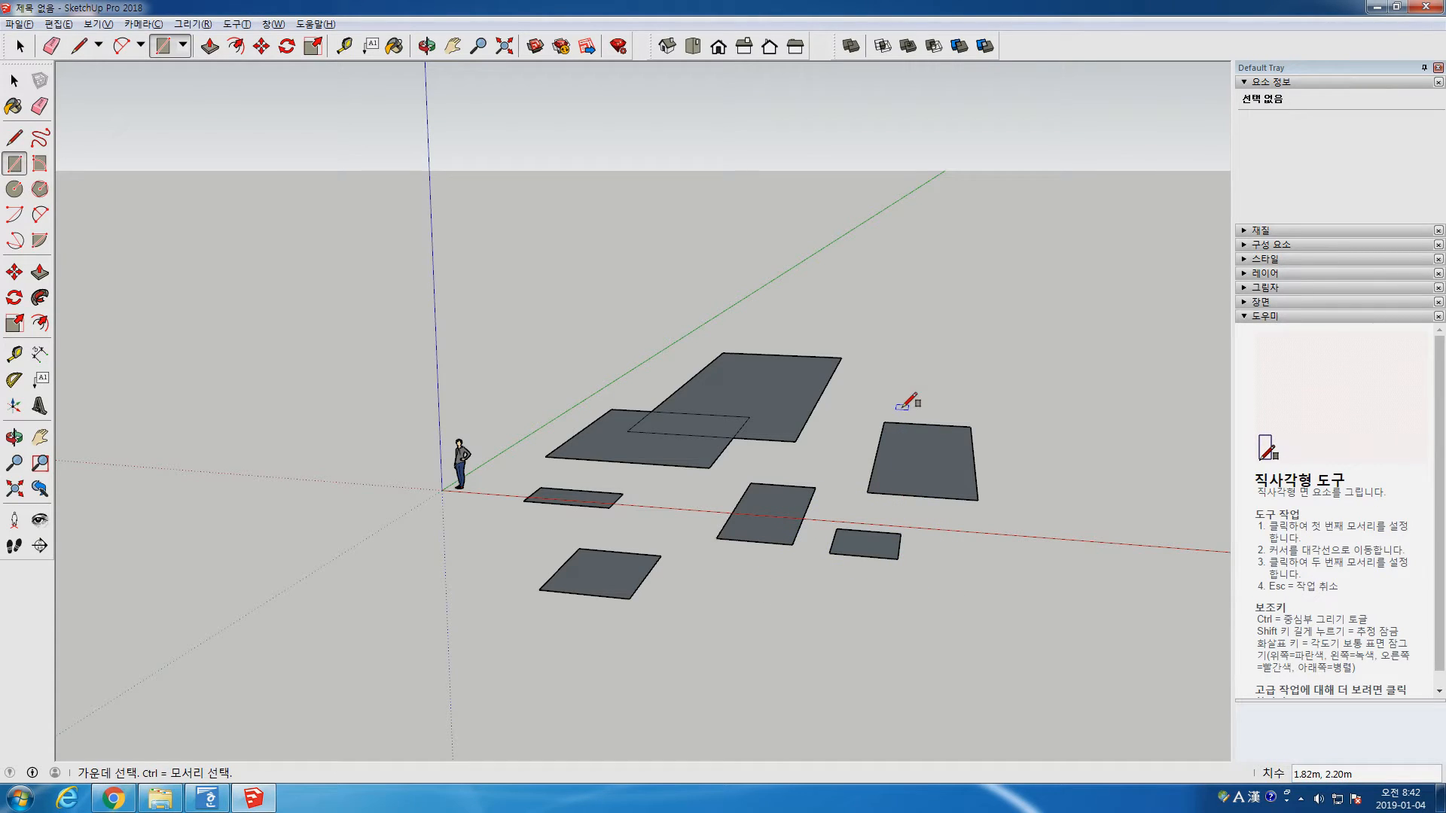
left_click(905, 377)
left_click(947, 352)
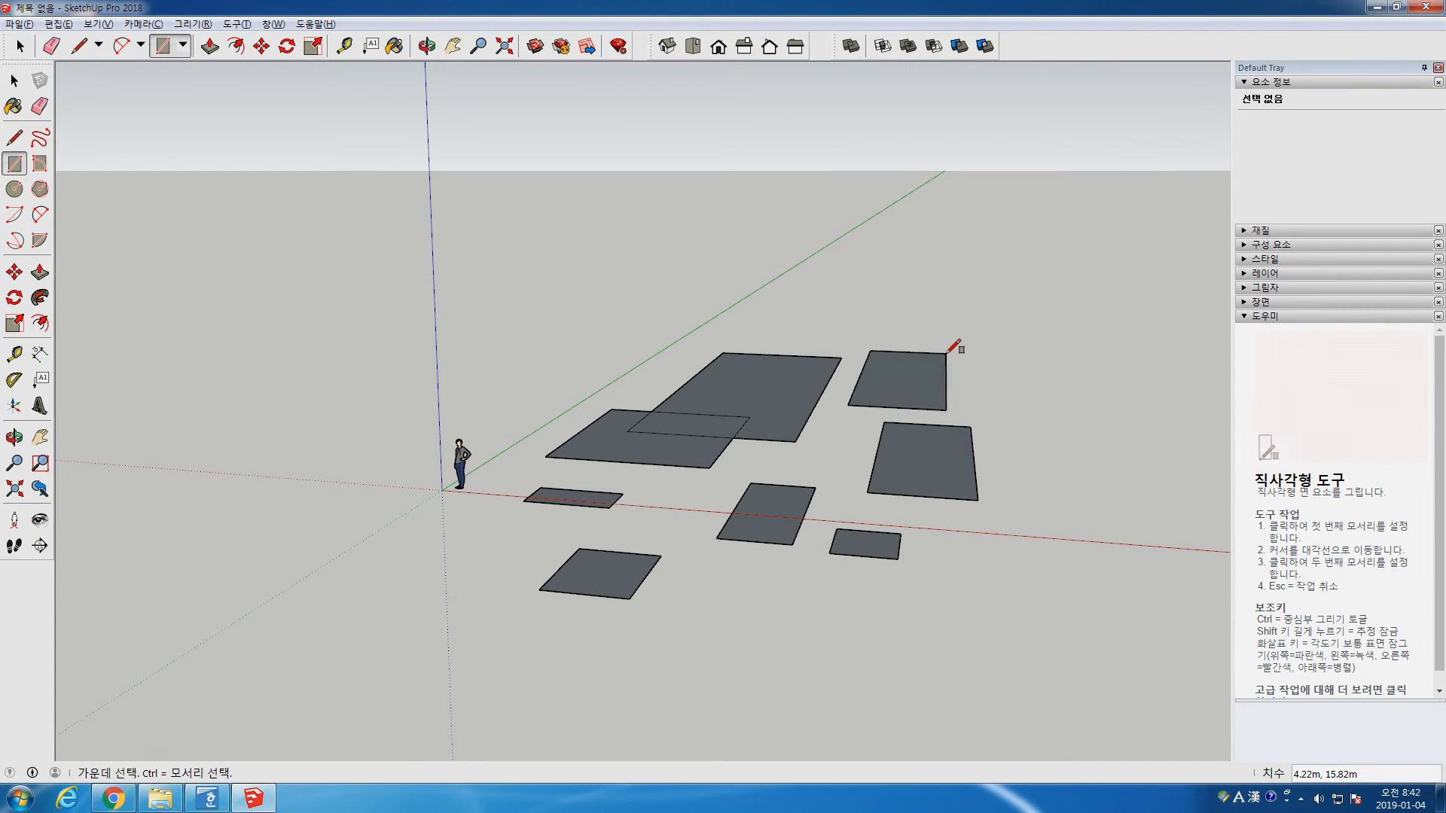
Draw three small rectangles corner to corner beyond the existing ones, the middle one about 1.23 m by 5.78 m
left_click(969, 549)
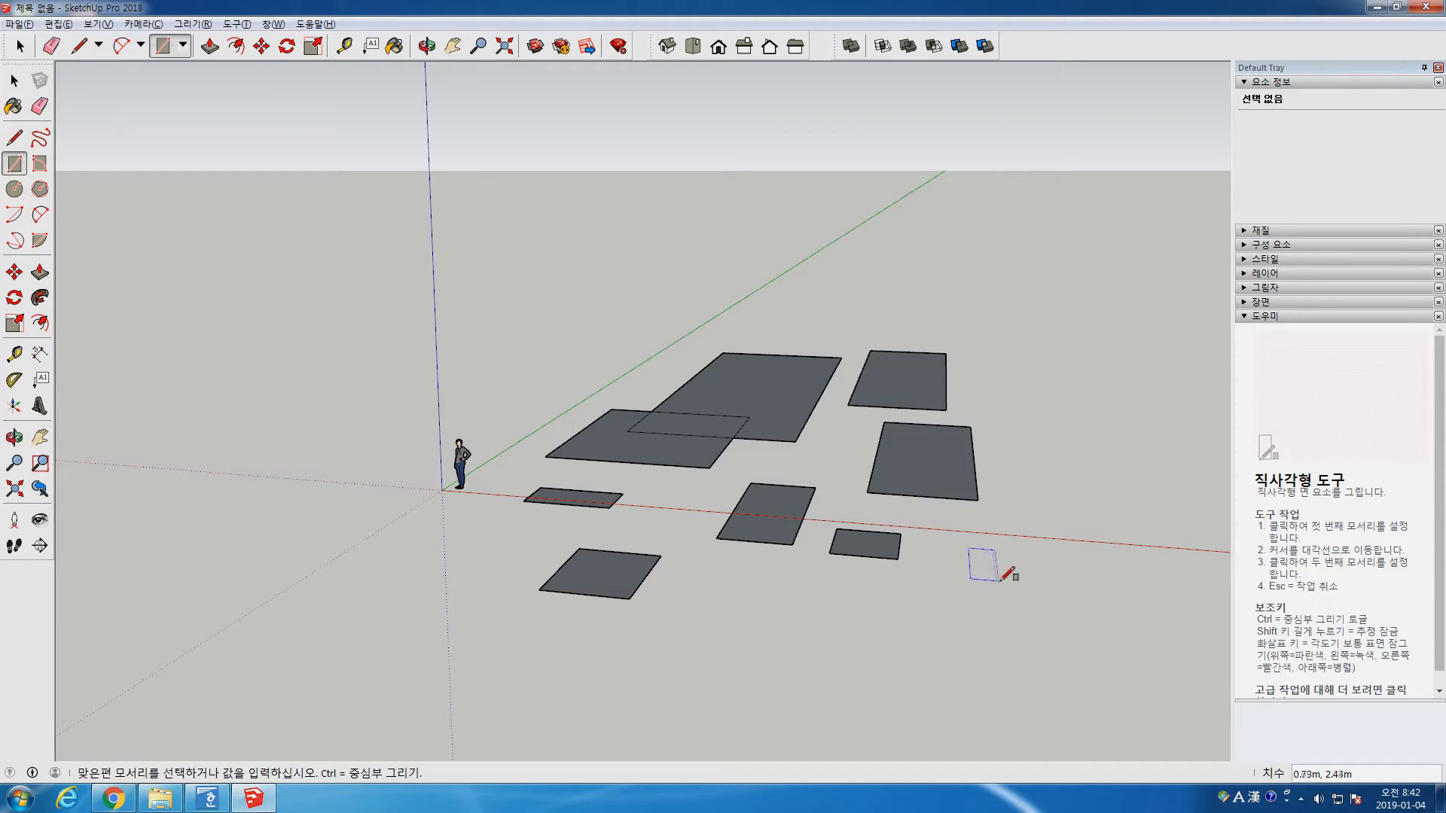
left_click(1029, 582)
left_click(1029, 446)
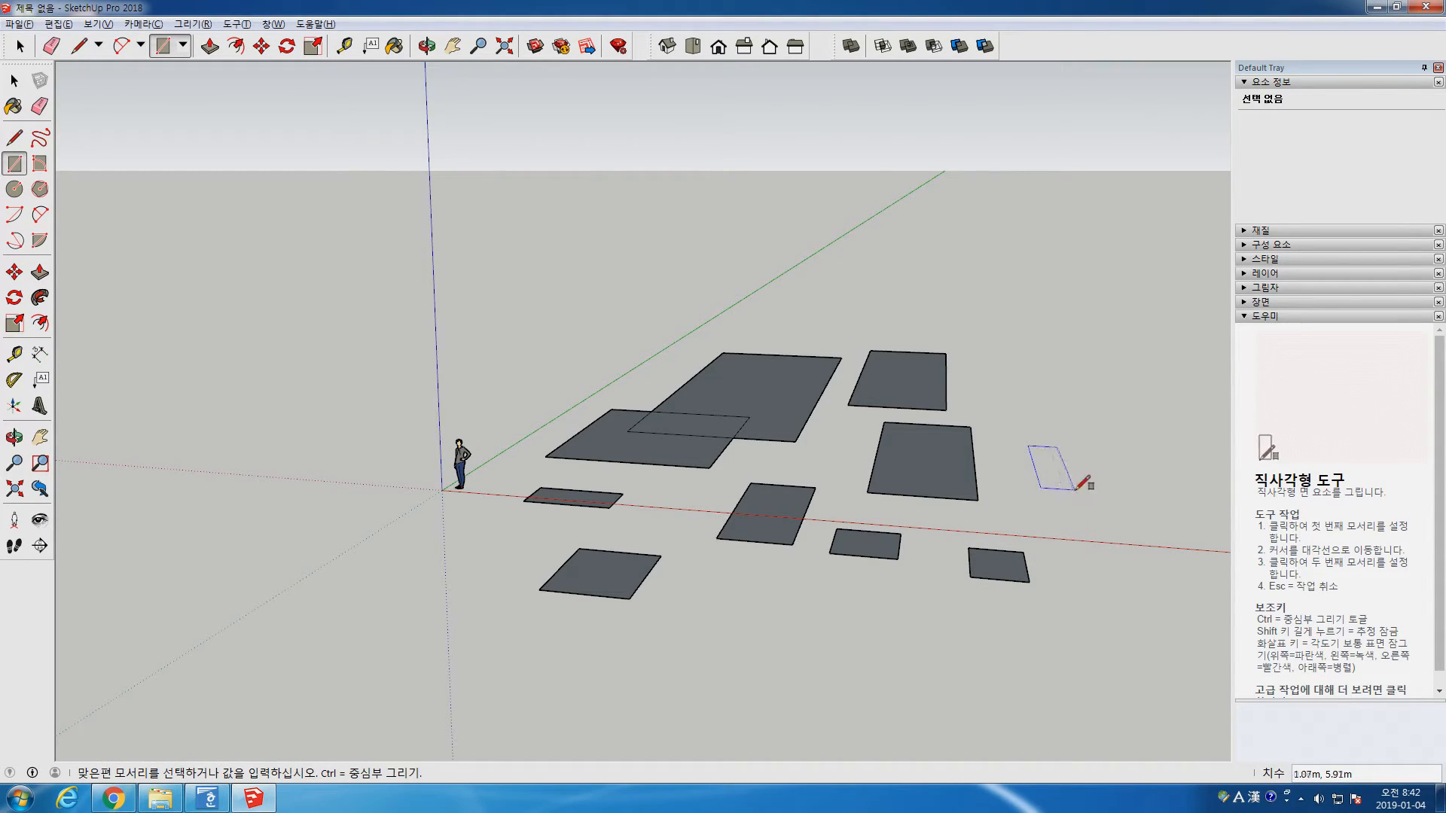
left_click(1080, 490)
left_click(995, 349)
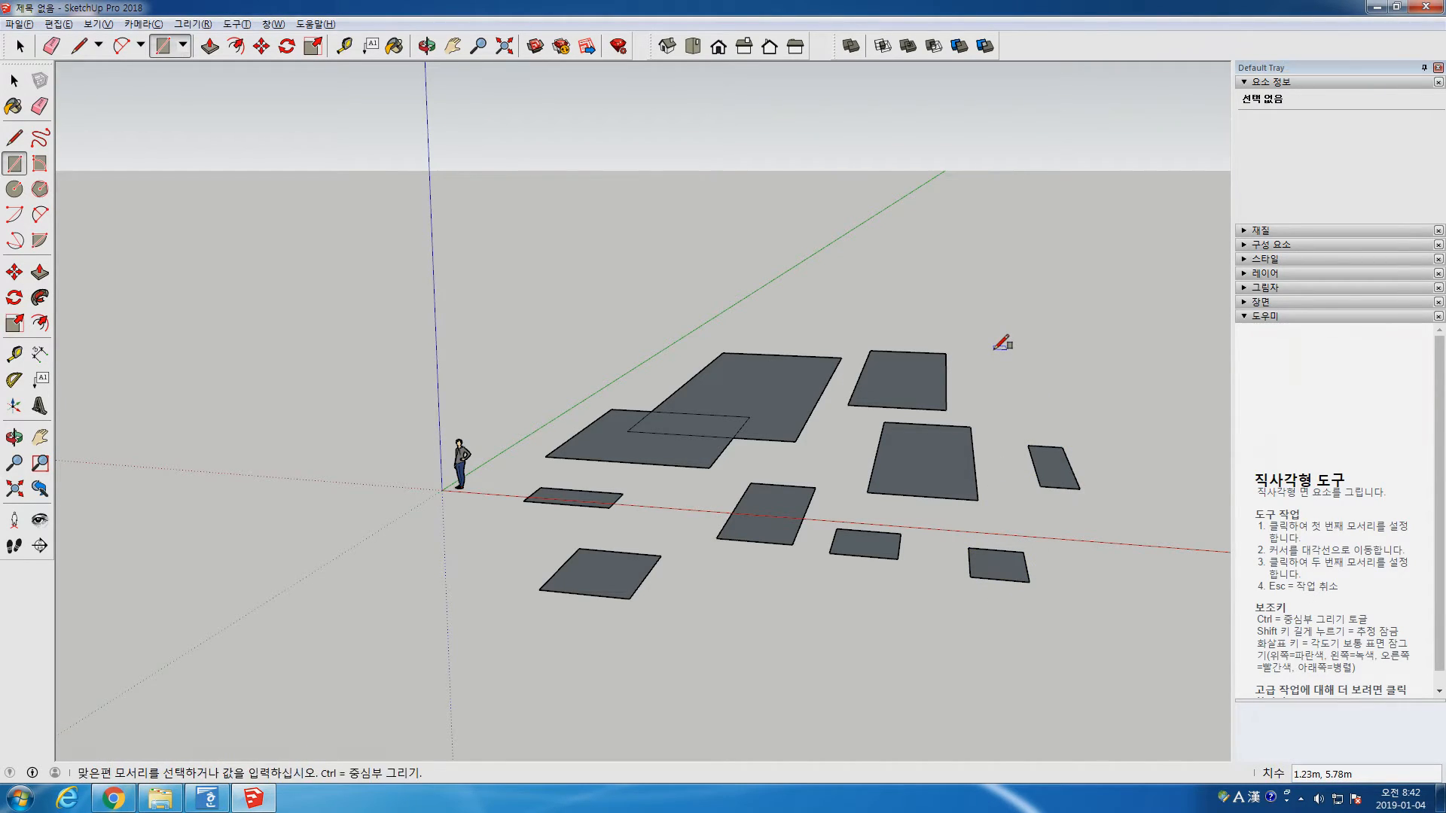
left_click(1049, 381)
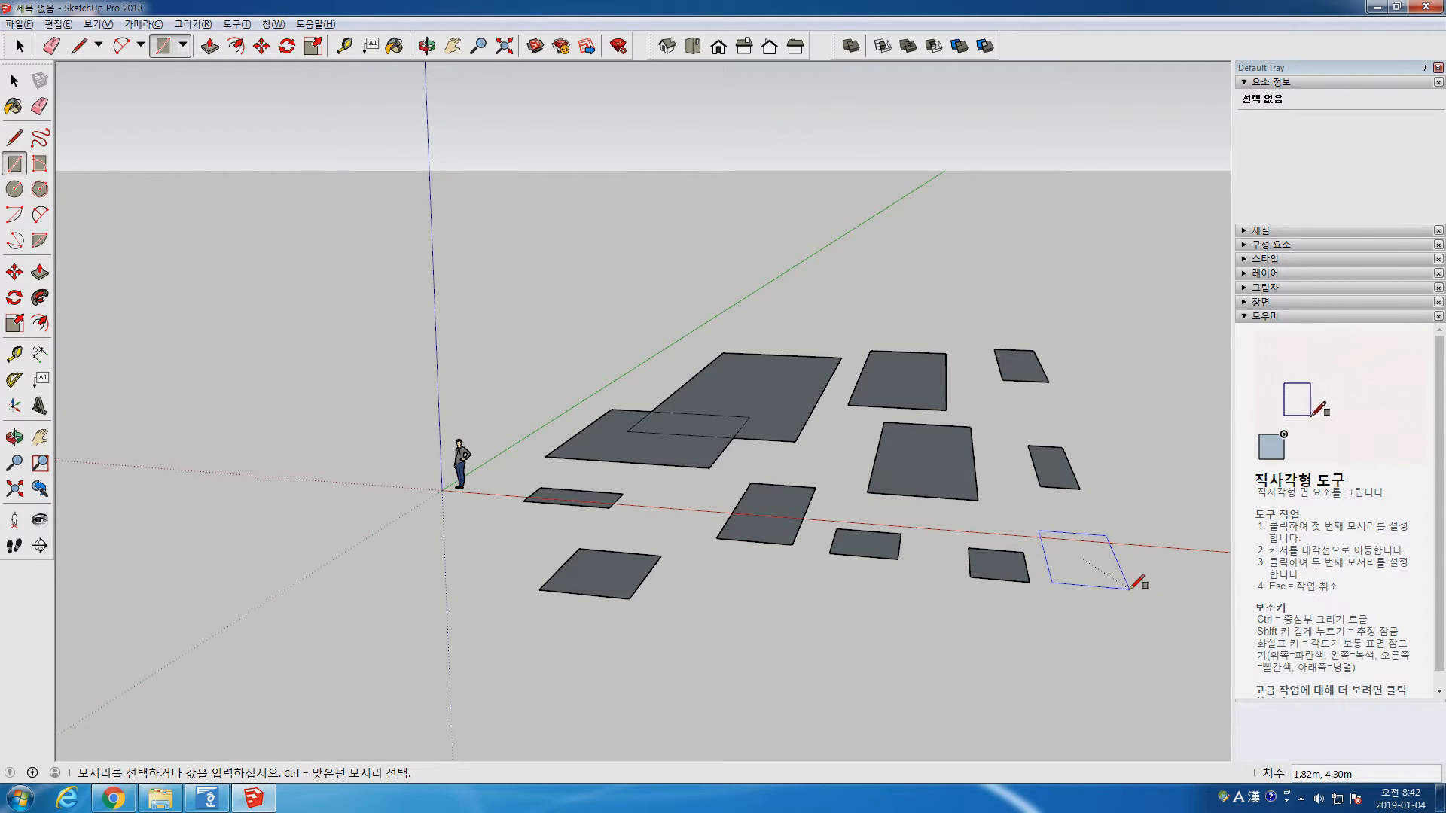
Draw a rectangle about 1.82 m by 4.30 m from its centre across the red axis and a corner-to-corner one about 1.16 m by 3.06 m
left_click(1130, 587)
left_click(971, 585)
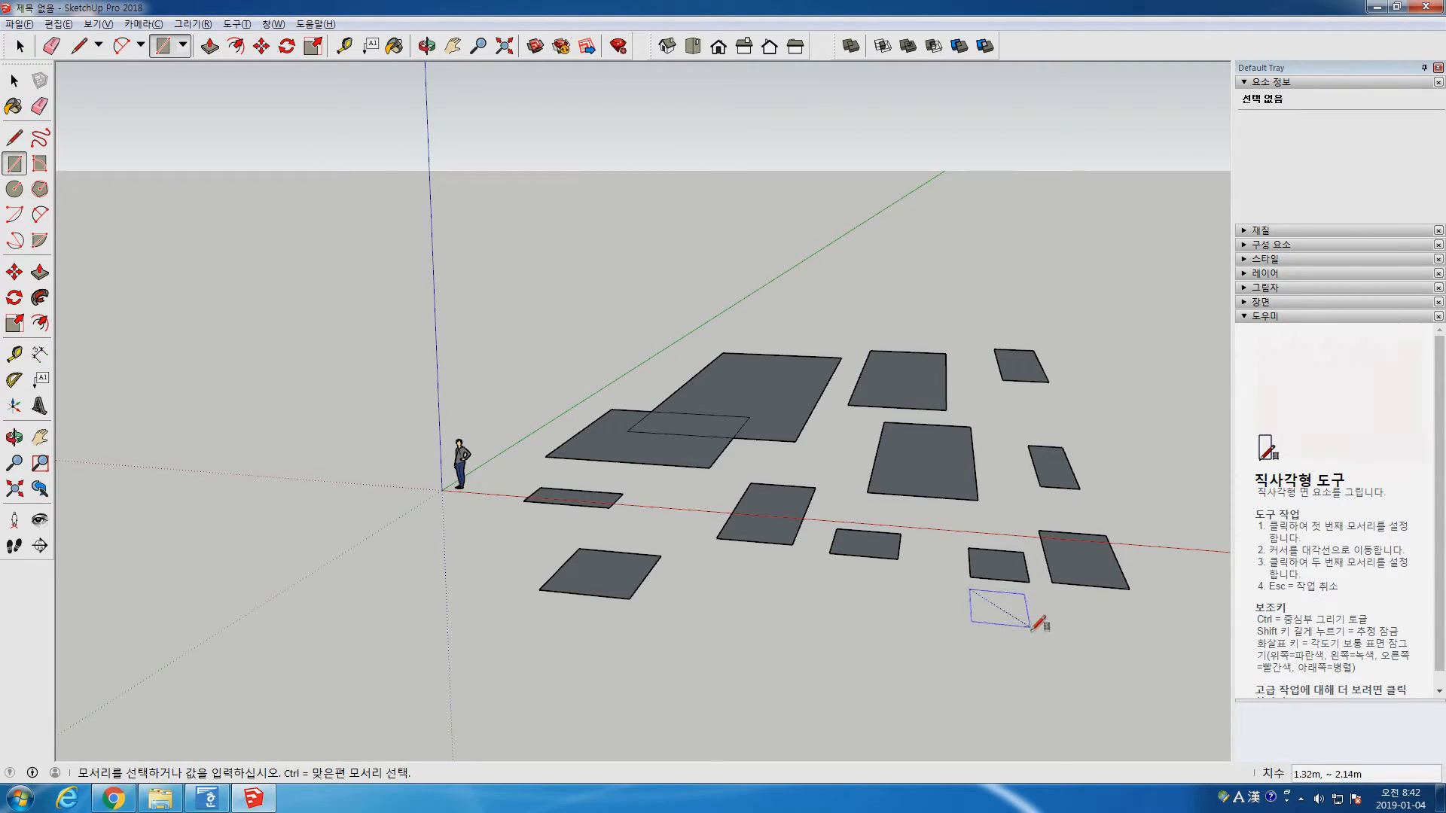
left_click(1028, 634)
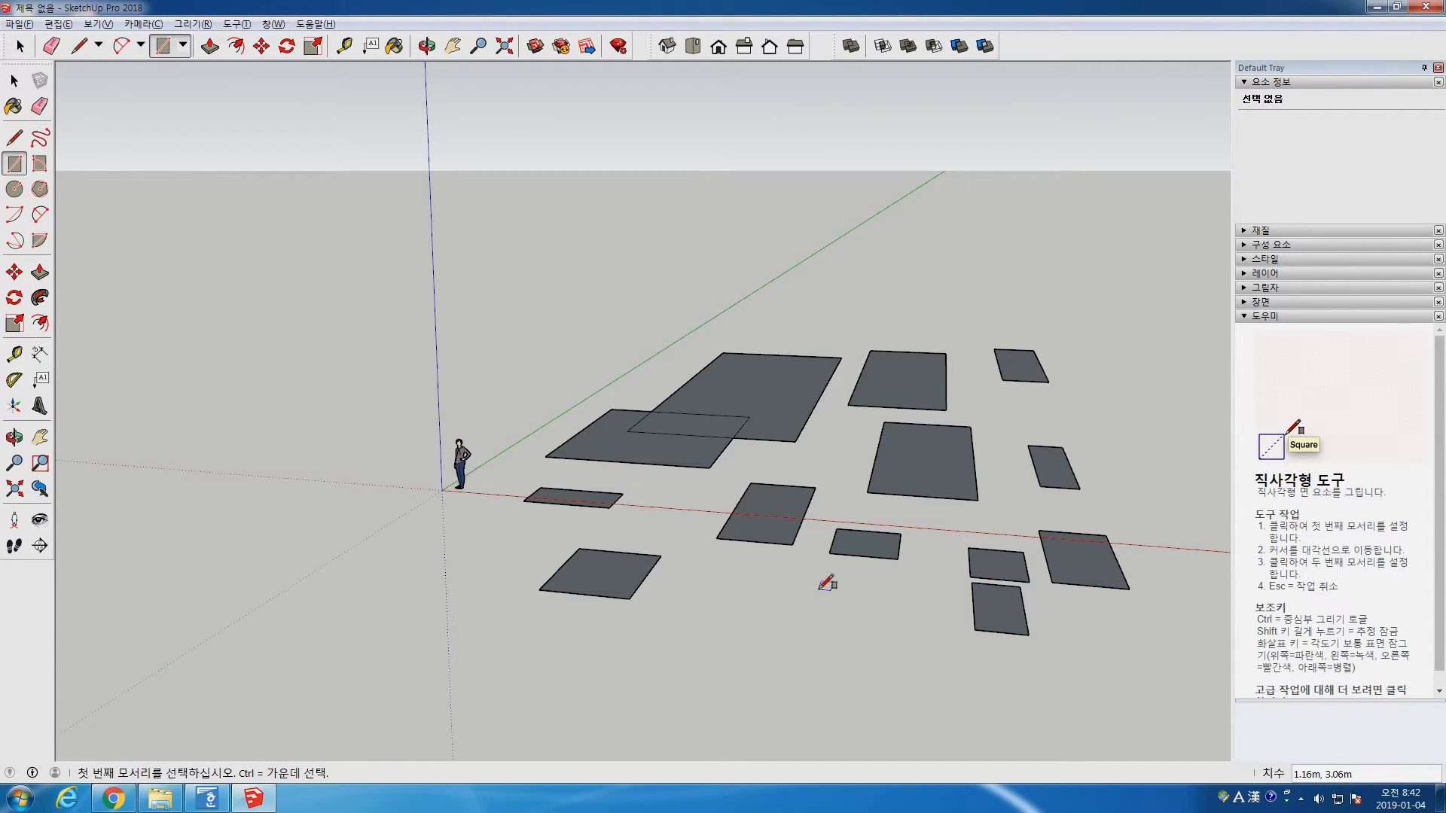
Draw a small corner-to-corner rectangle about 0.53 m by 0.95 m in front of the red axis and another from its centre beside it
scroll(790, 581, "up", 5)
scroll(610, 472, "up", 1)
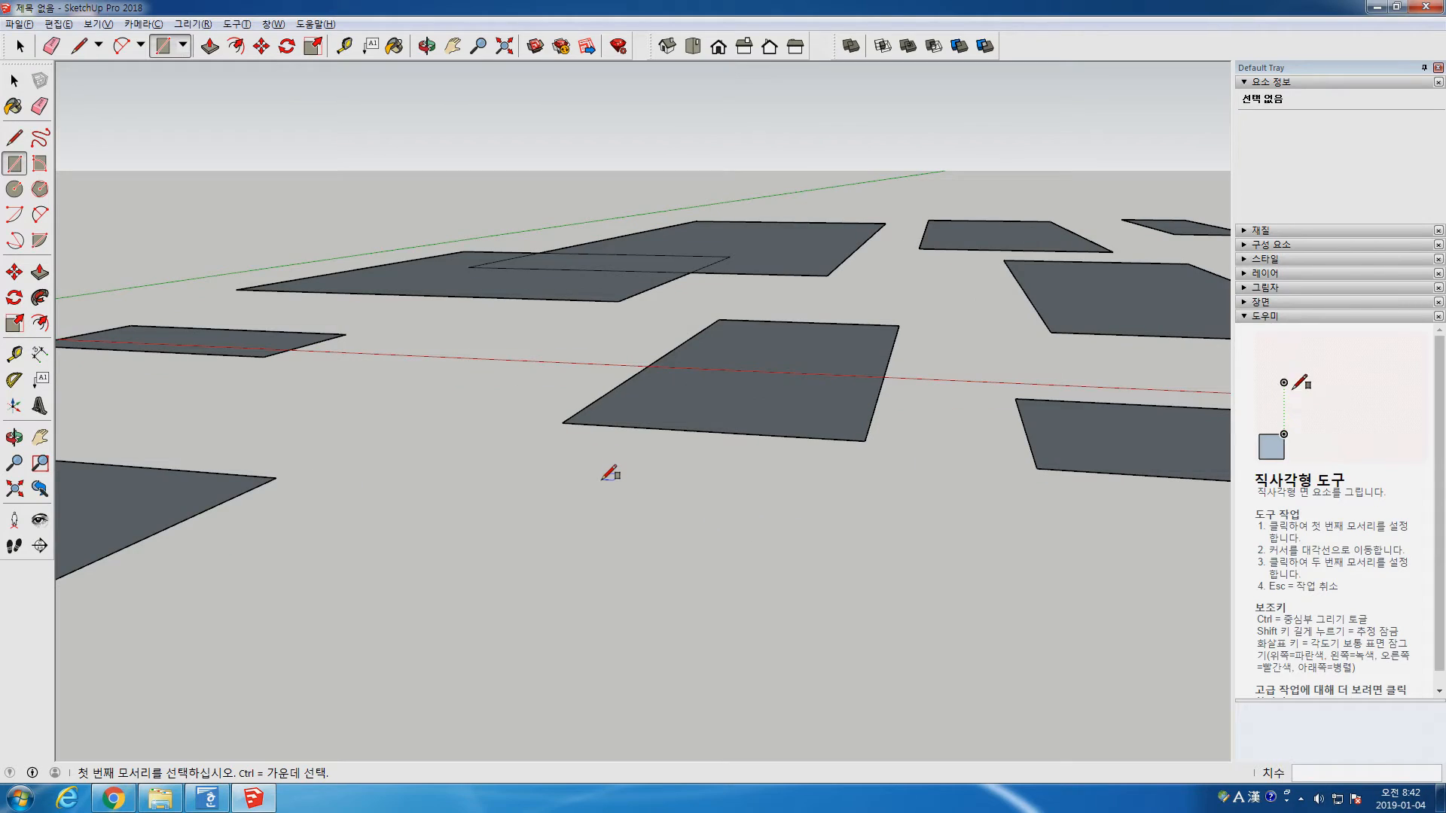
key("ctrl")
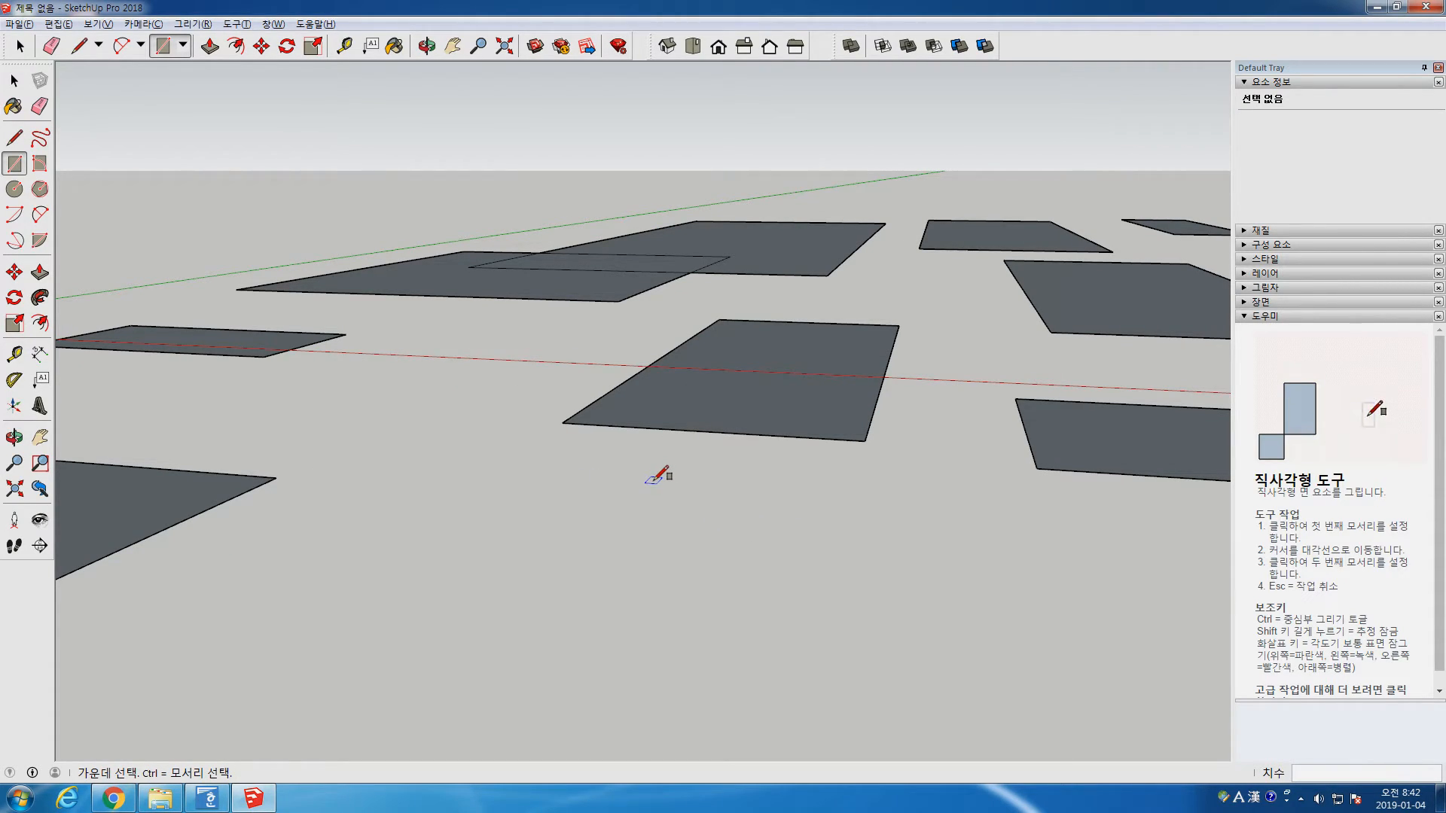
key("ctrl")
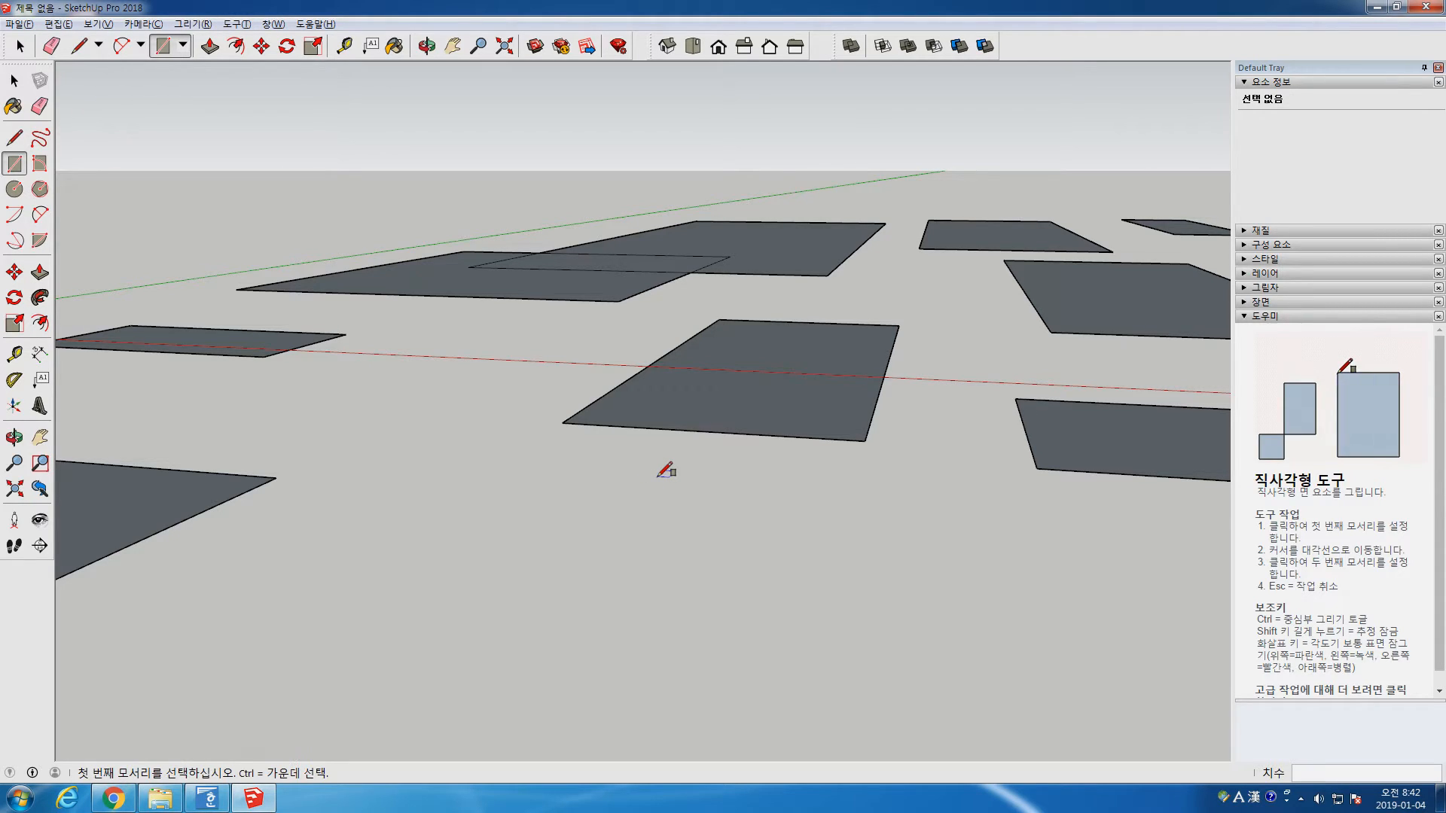
left_click(640, 482)
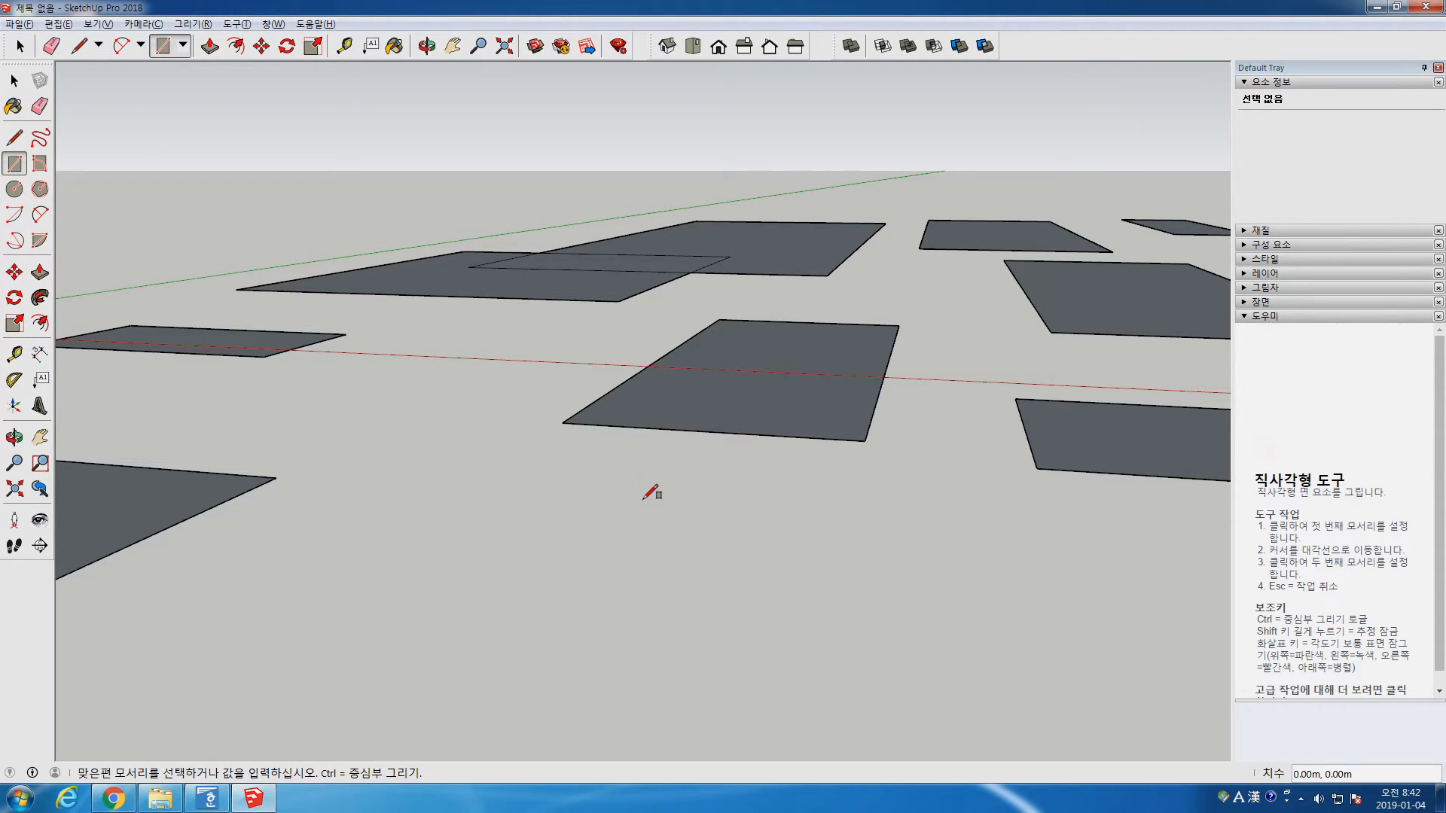
left_click(694, 540)
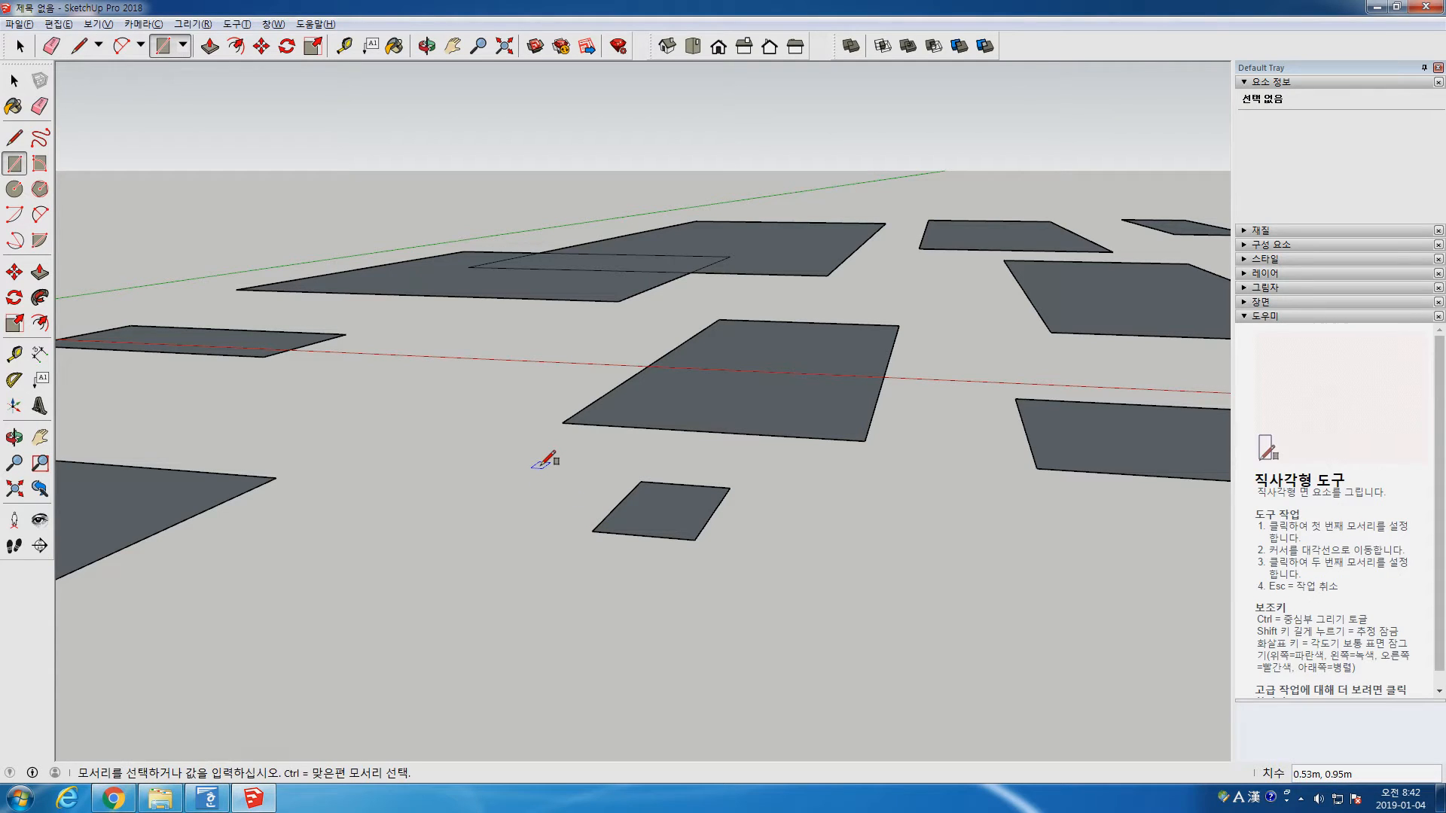
left_click(571, 490)
scroll(570, 510, "down", 5)
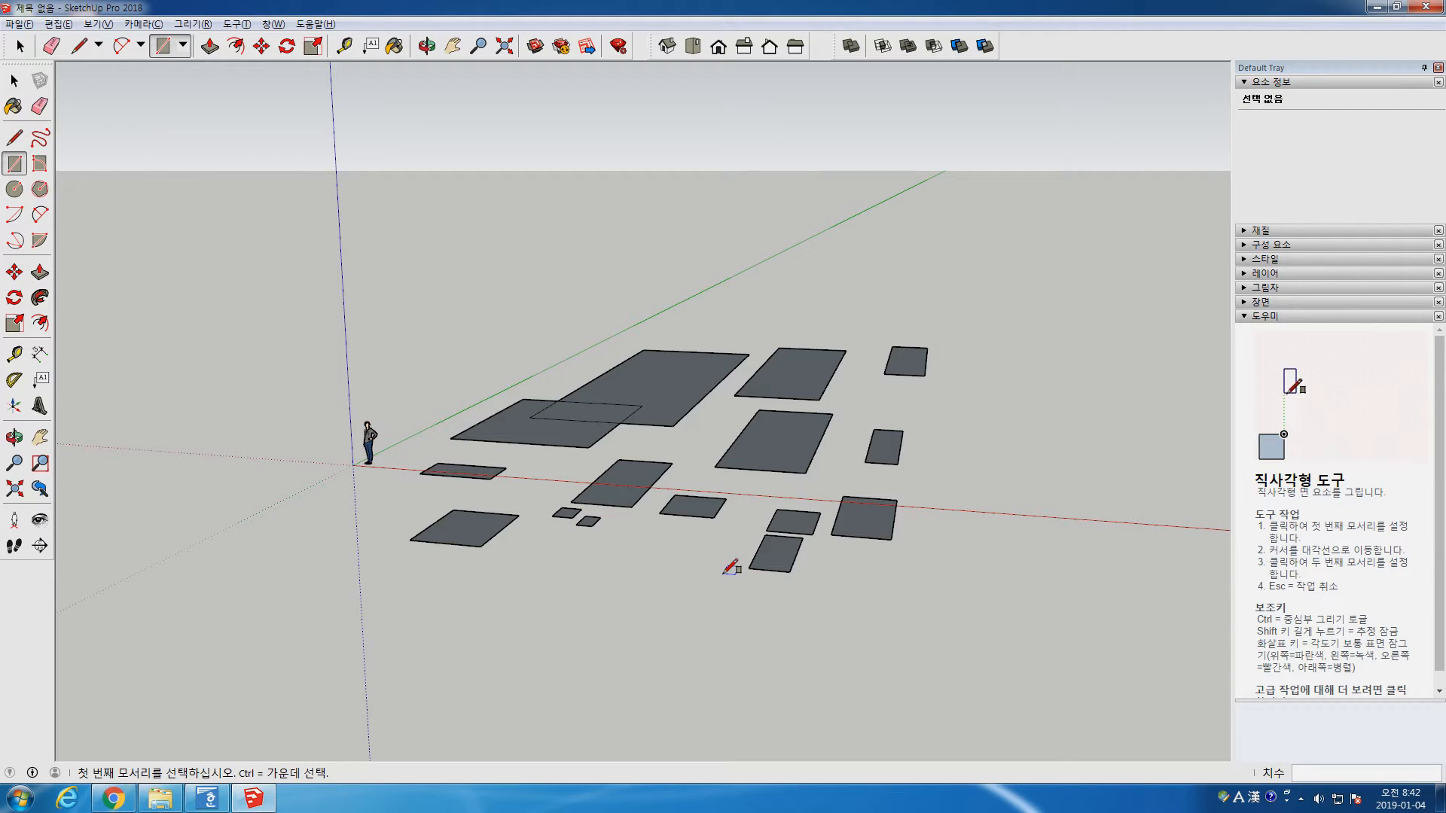
Draw a rectangle in the foreground, in front of the small ones, and set its size to 5 m by 7 m
left_click(588, 562)
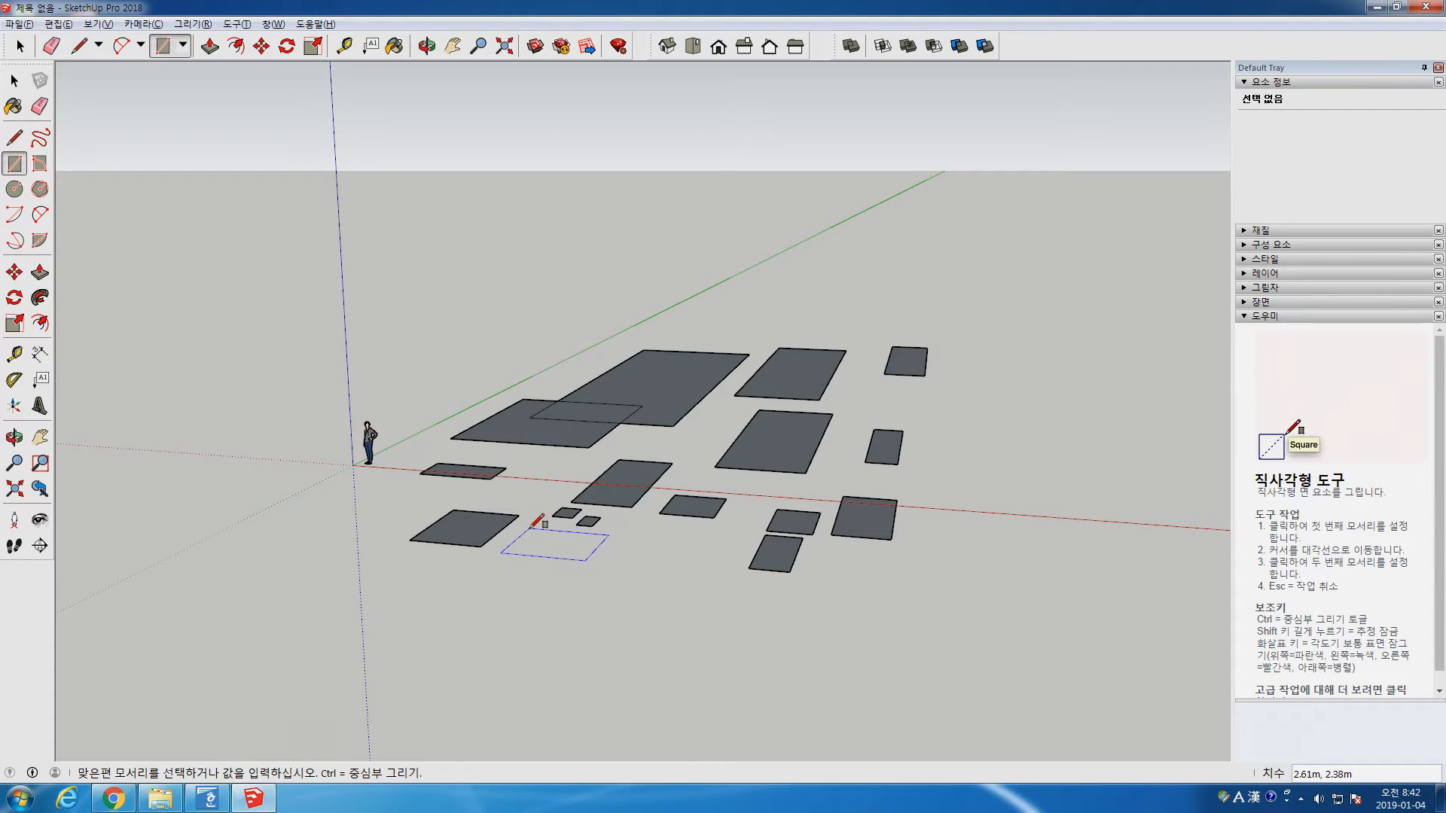
left_click(652, 617)
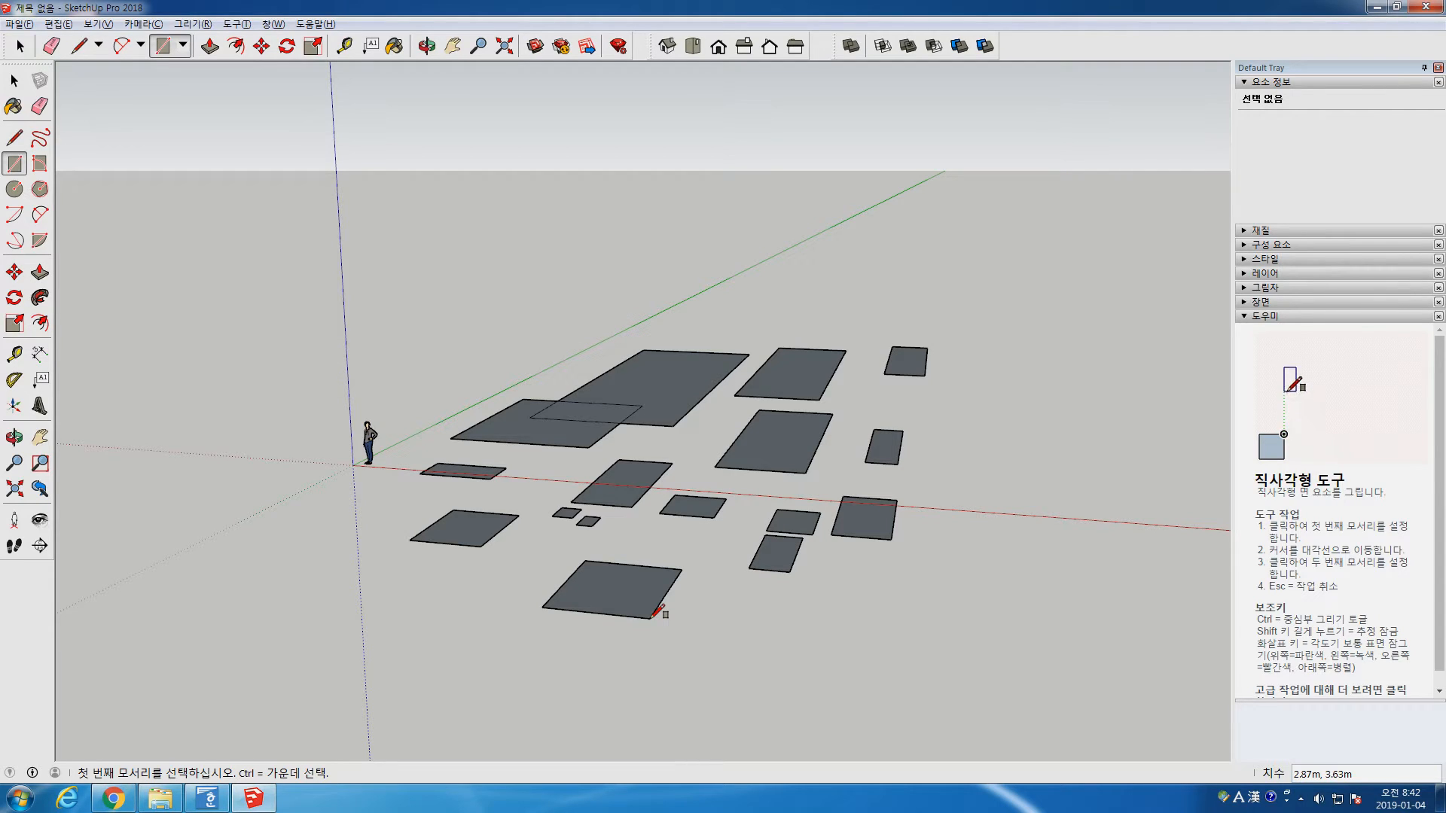
type("5,7")
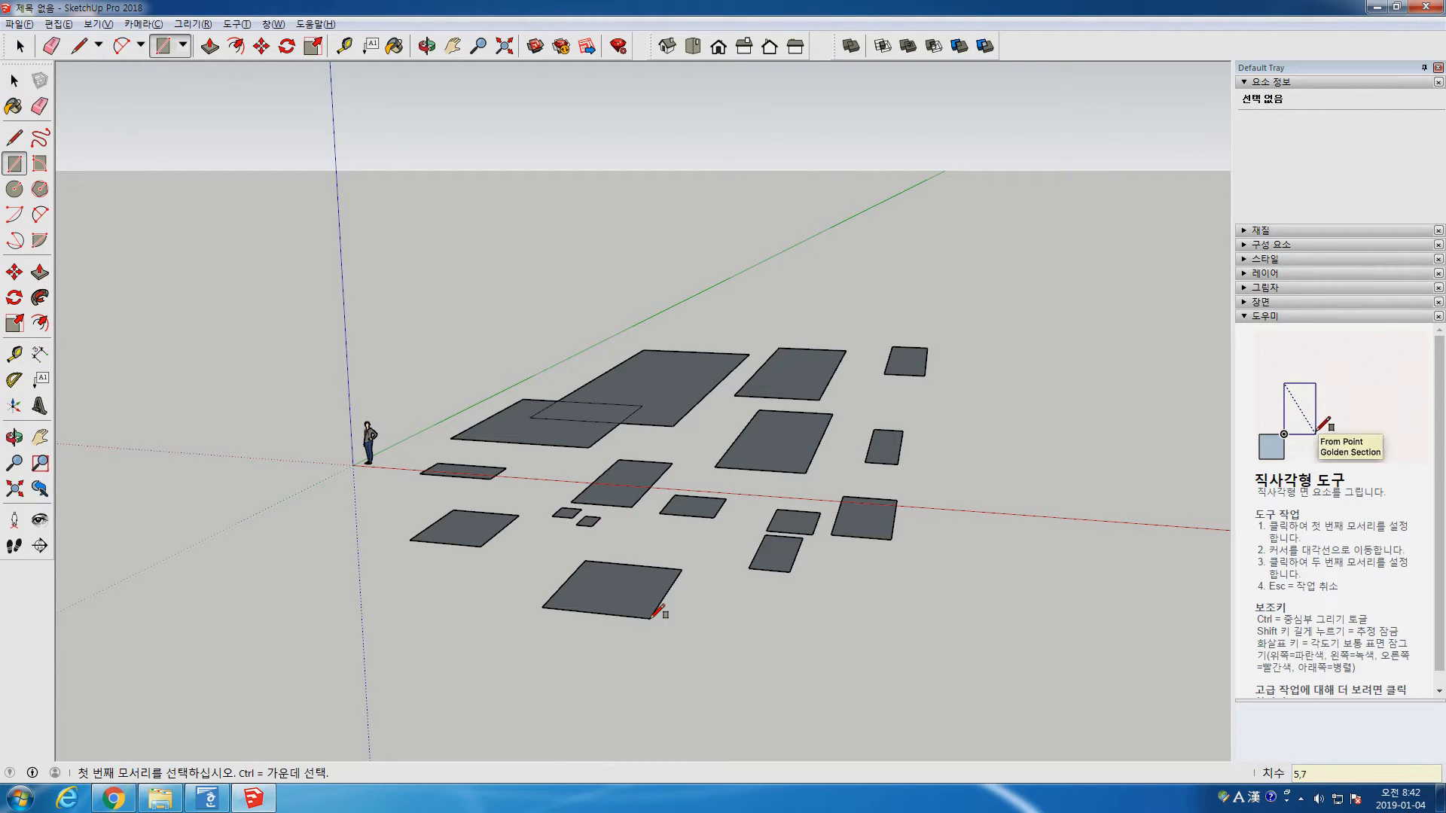
key("Return")
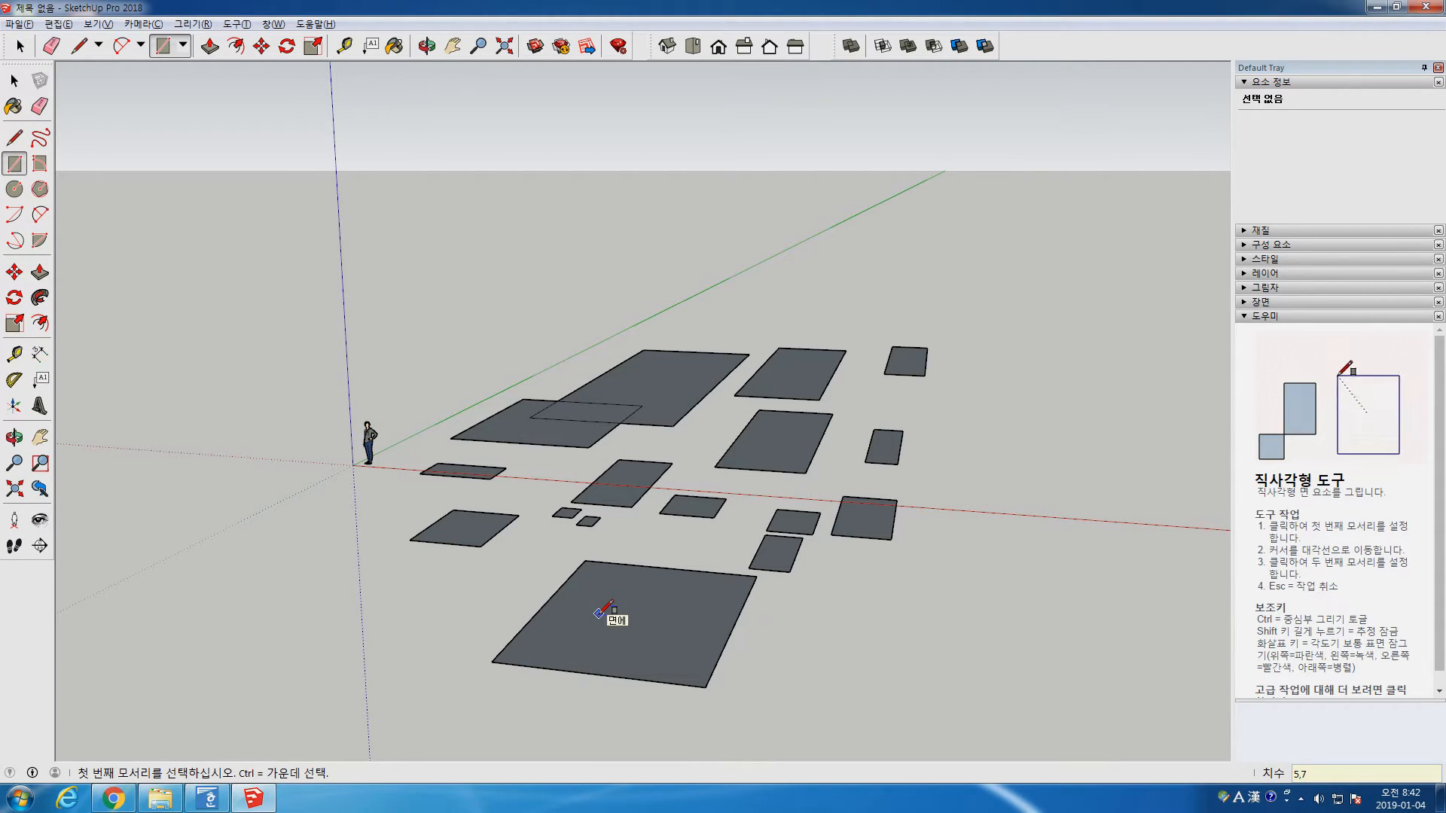
Select all the practice rectangles, leaving out the human figure, and delete them
key("space")
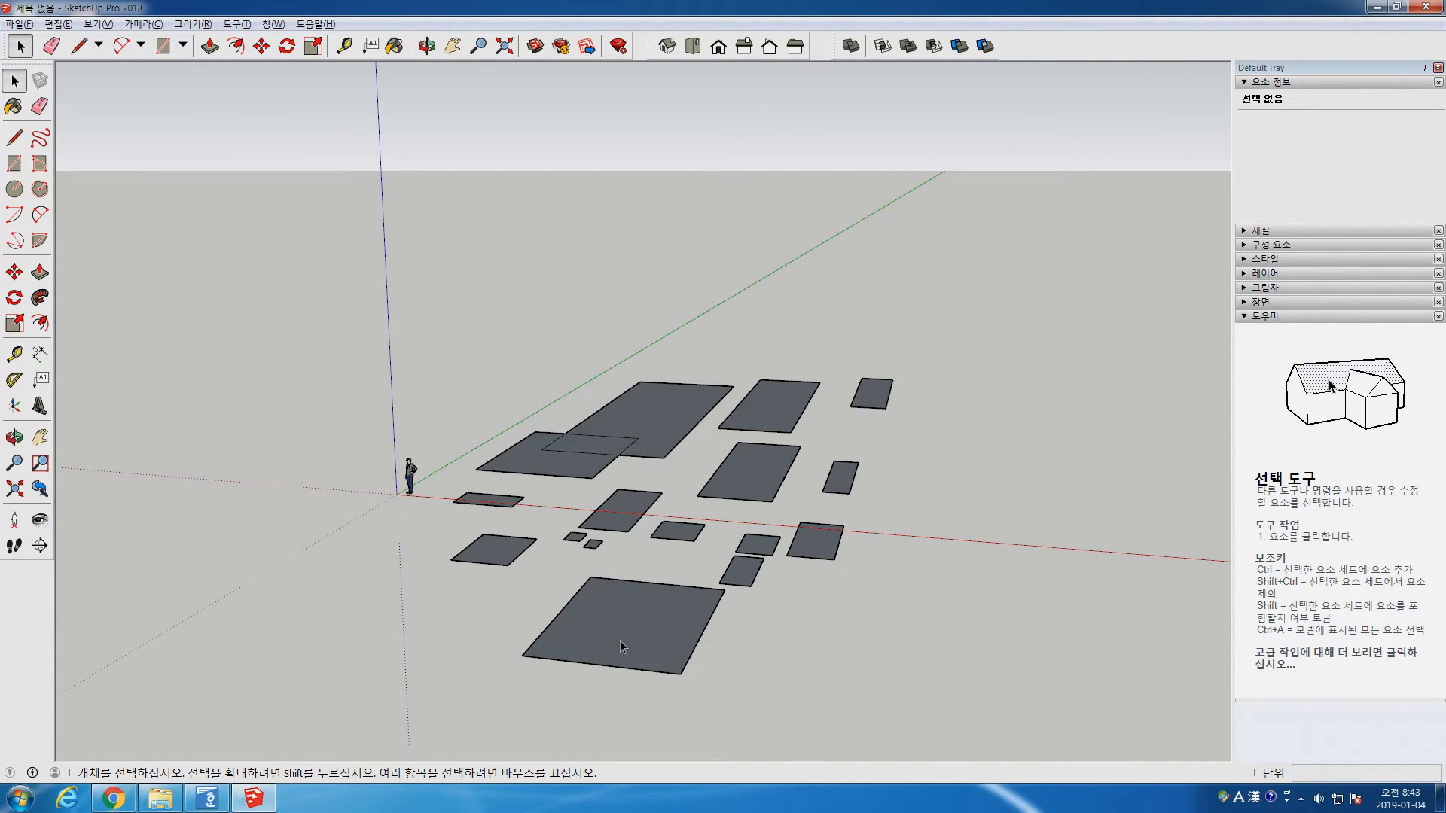
middle_click_drag(621, 640, 834, 670)
left_click_drag(469, 386, 449, 366)
key("Delete")
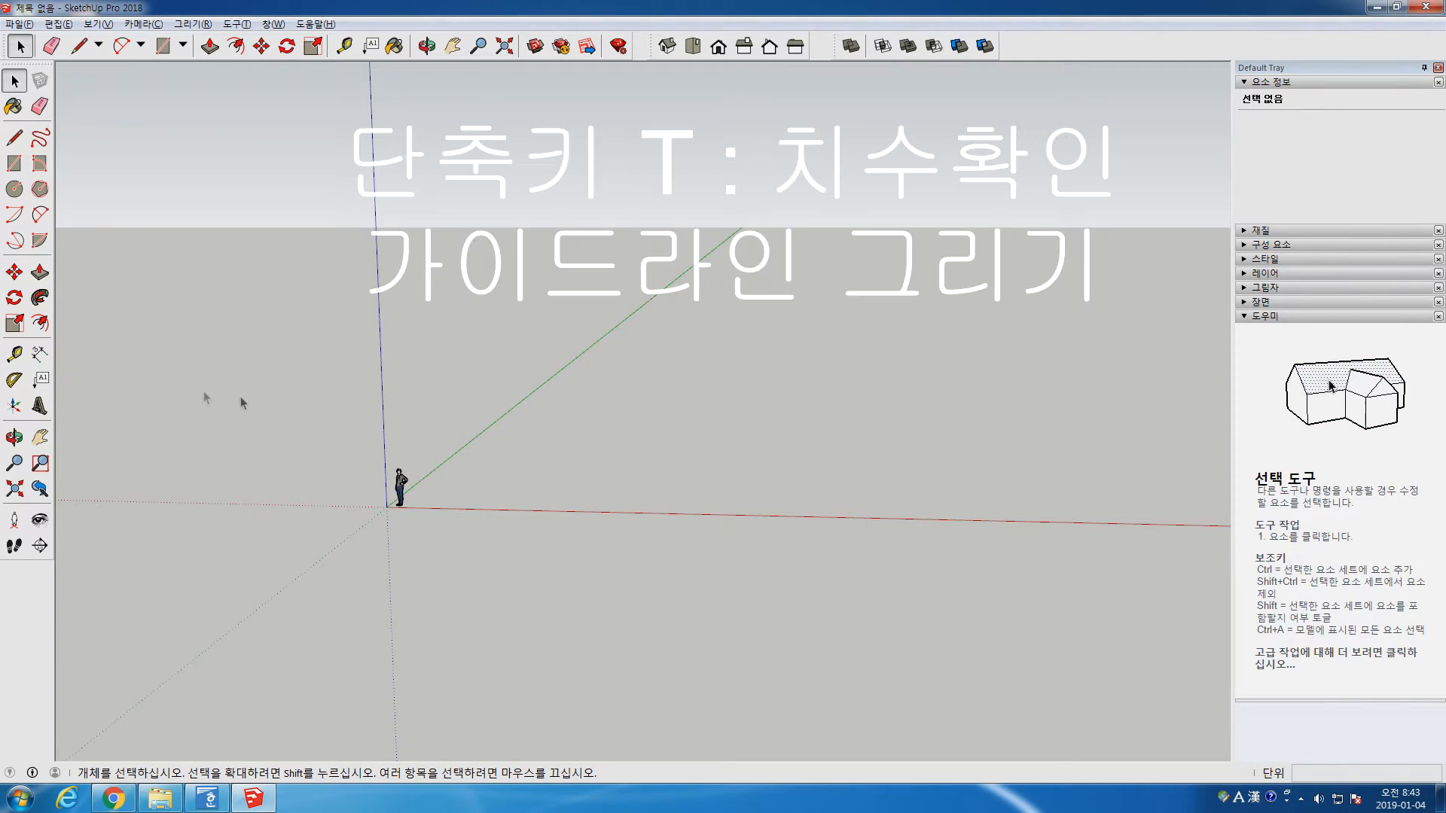
key("t")
left_click(642, 435)
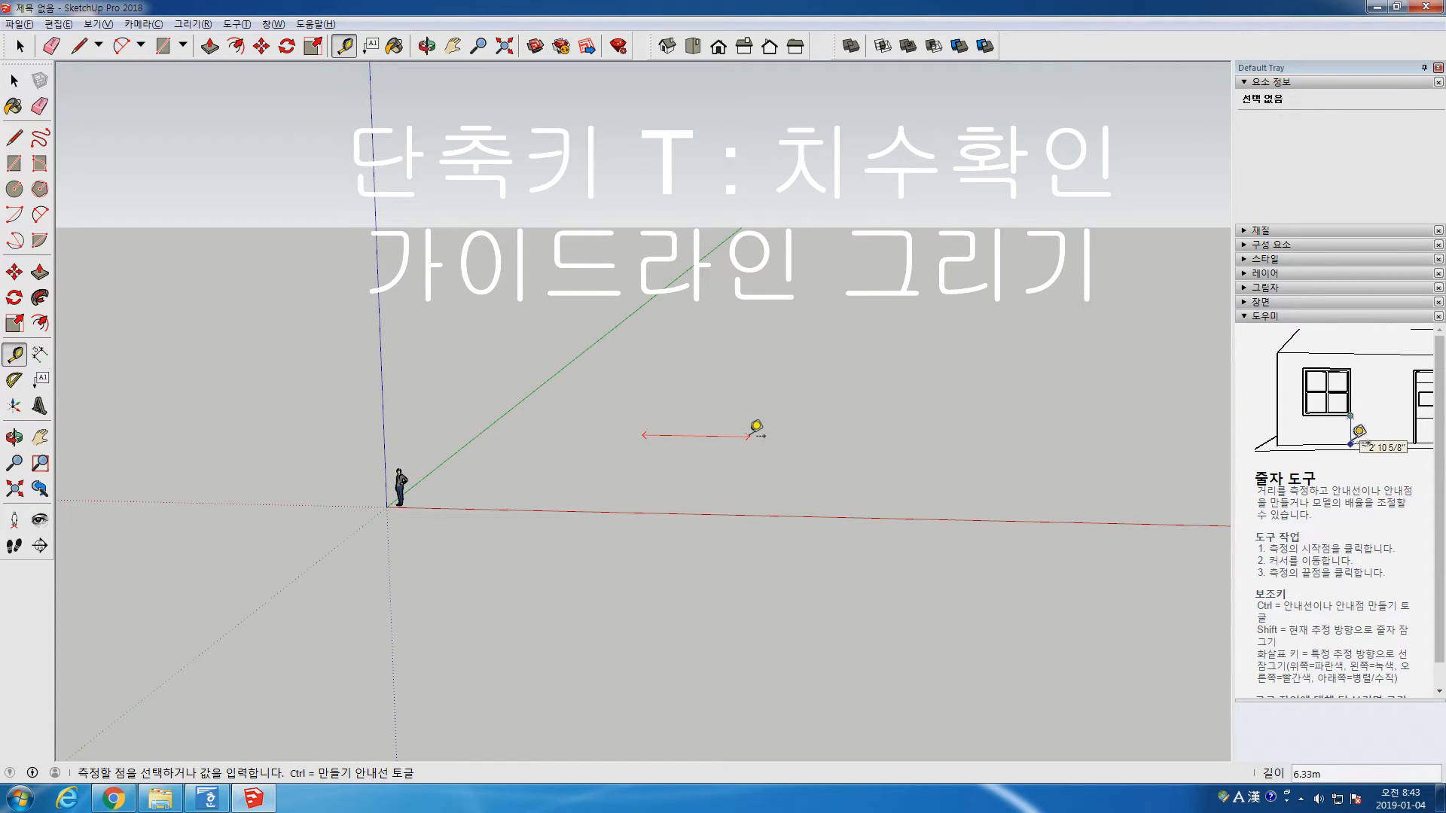
key("space")
scroll(659, 471, "up", 3)
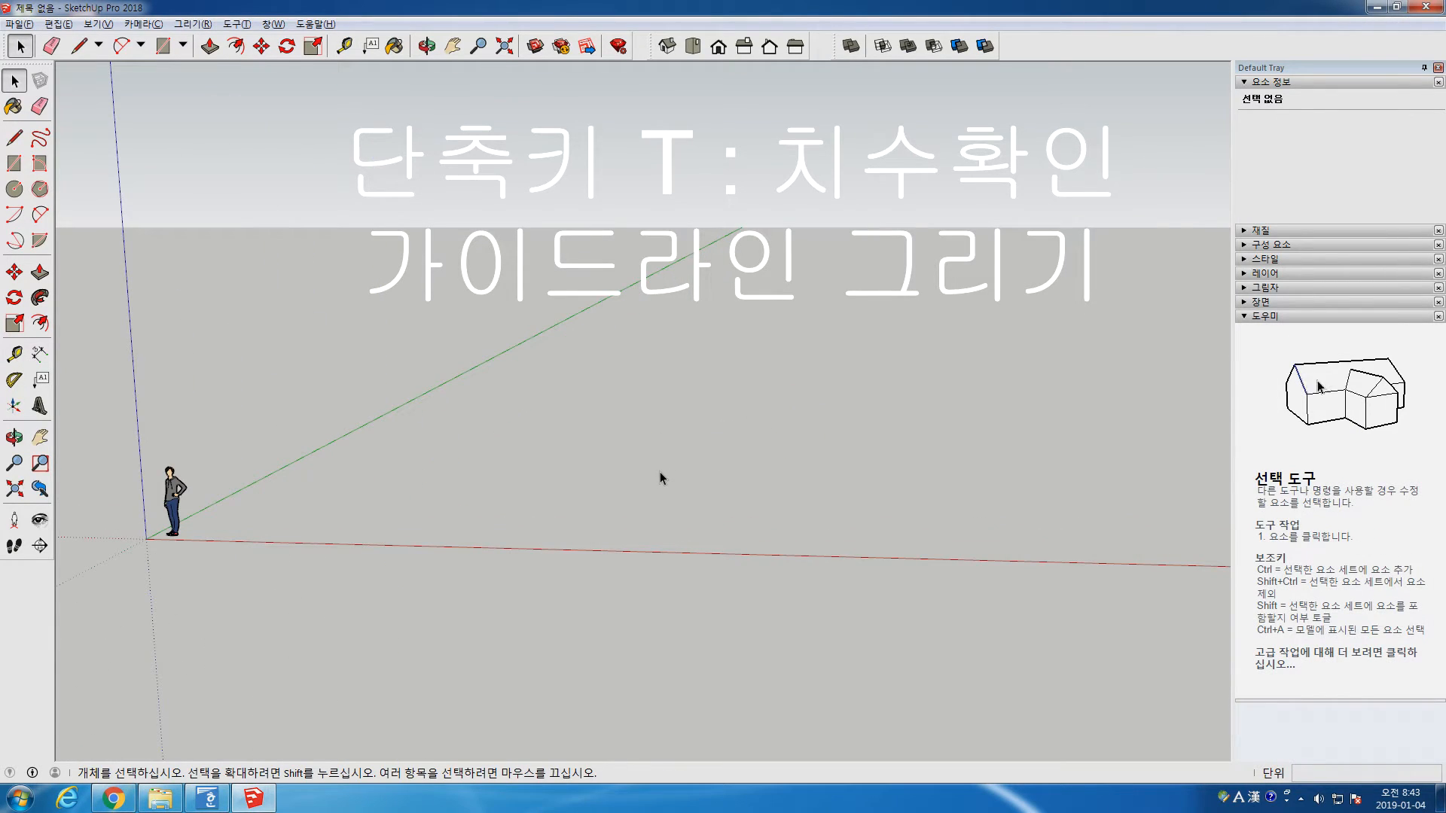
key("h")
left_click_drag(549, 423, 851, 458)
scroll(851, 457, "up", 2)
key("space")
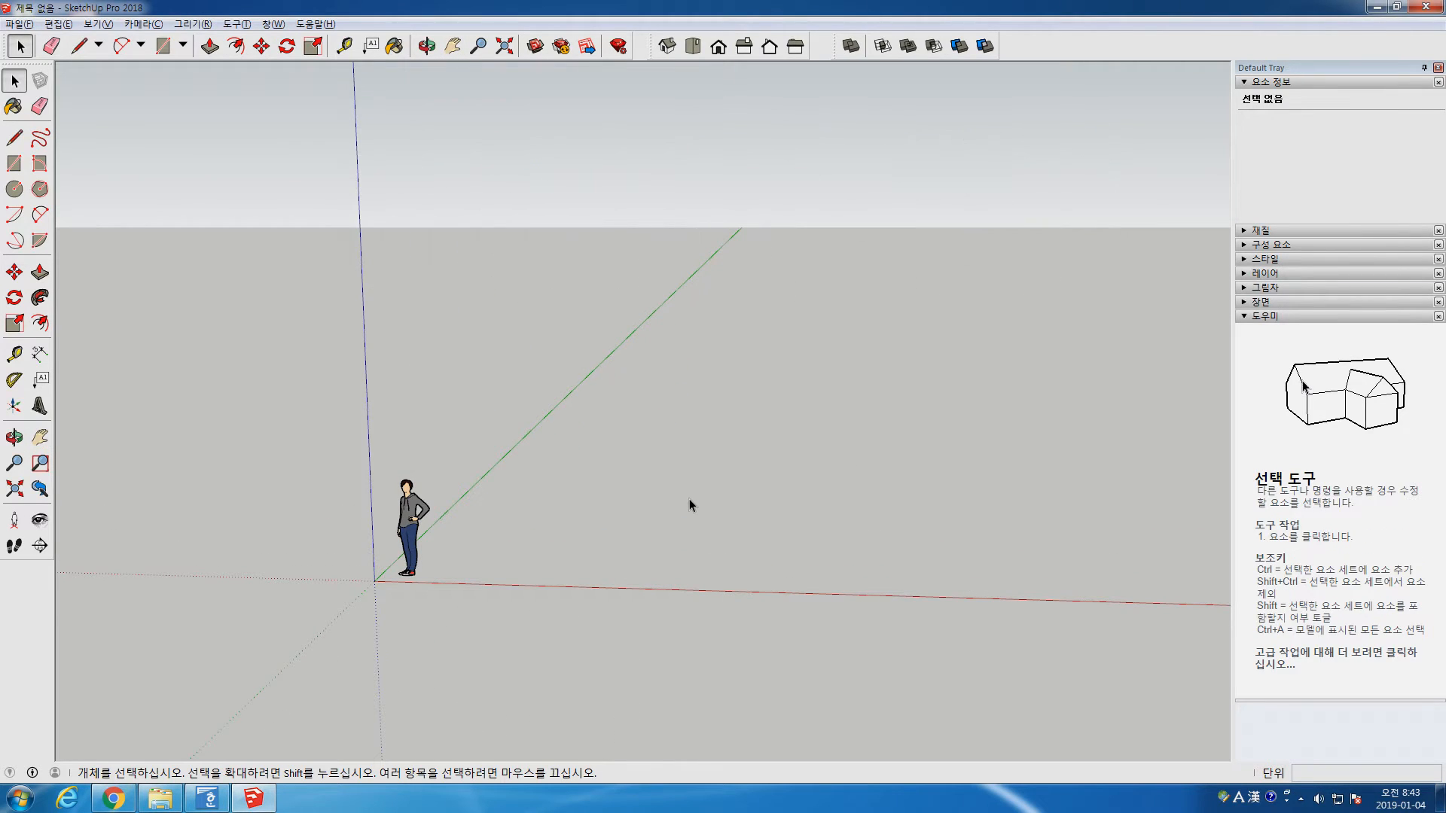
key("r")
left_click(632, 490)
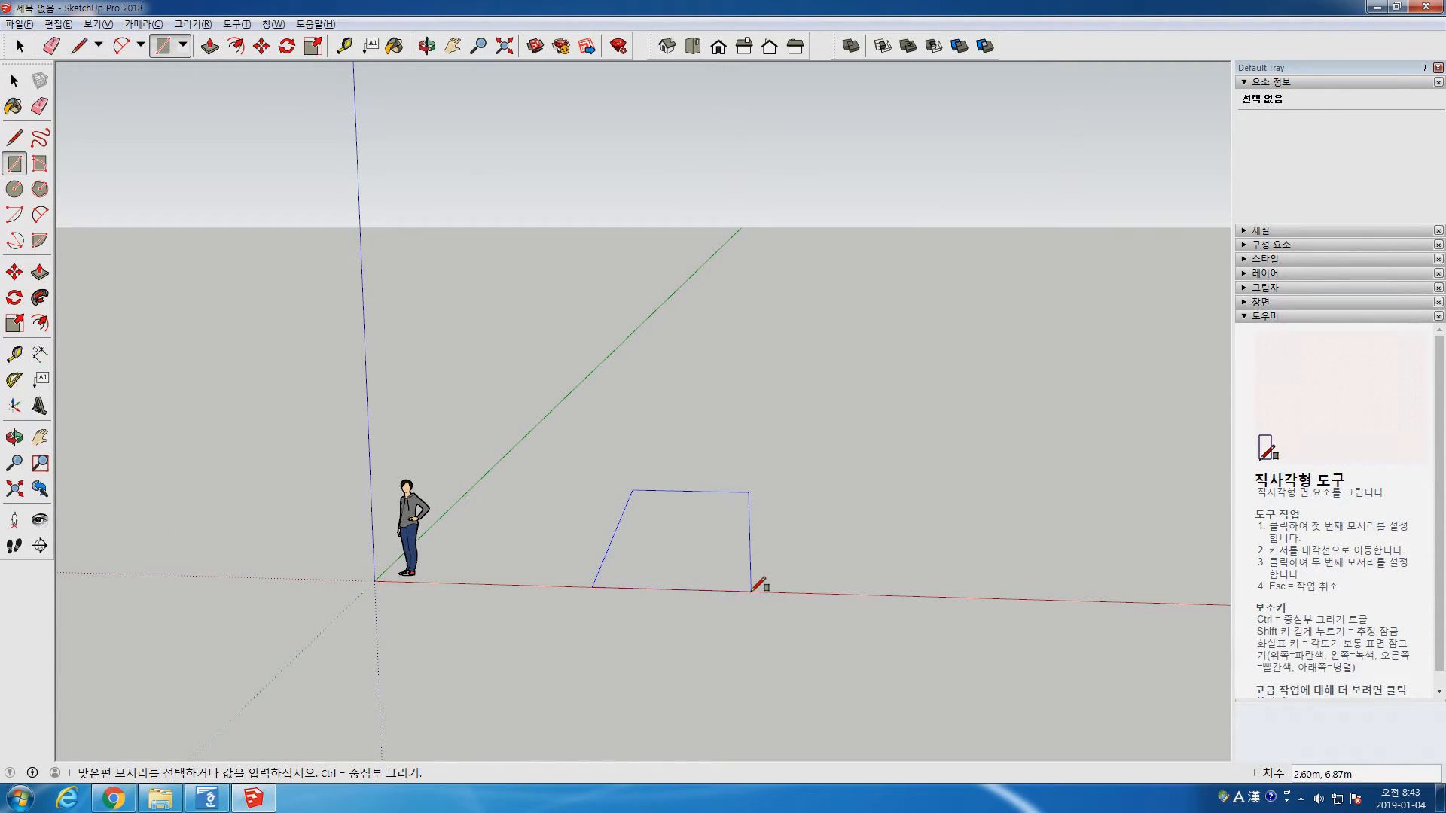
key("p")
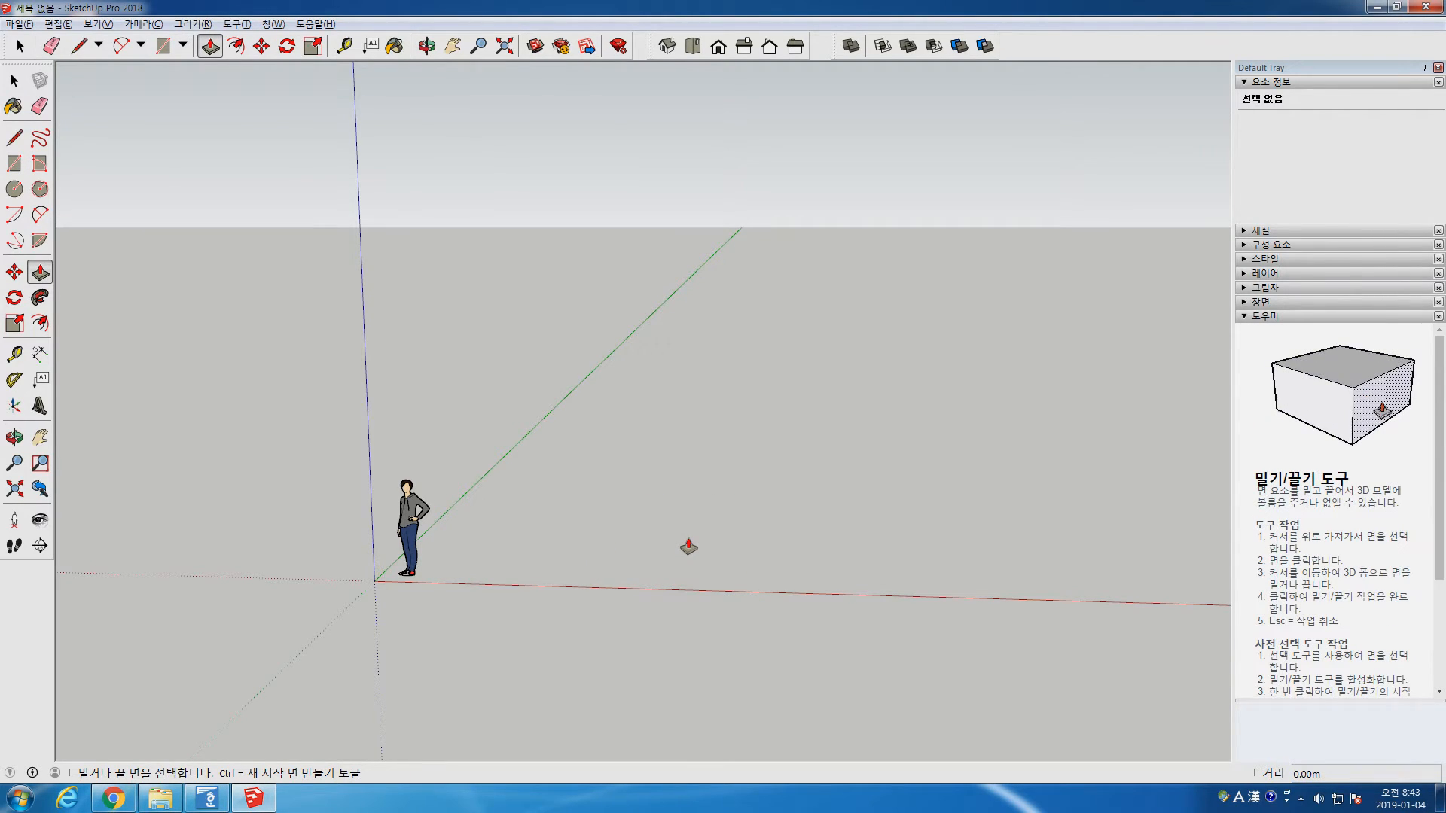
Draw a rectangle across the red axis near the human figure and raise it into a box with Push/Pull
key("r")
left_click(606, 506)
left_click(770, 602)
key("space")
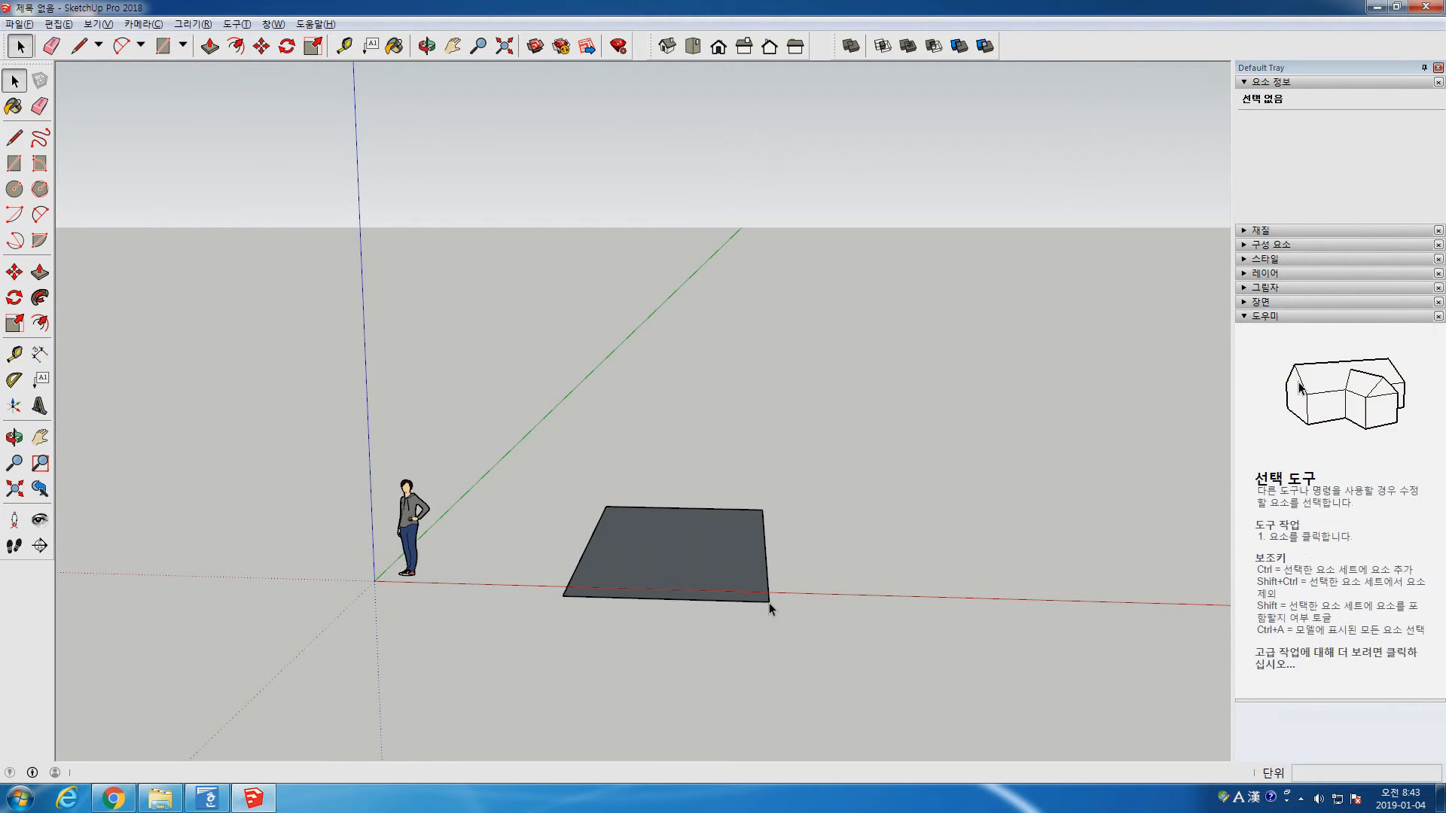
key("p")
left_click_drag(663, 591, 704, 474)
key("space")
Select all faces and edges of the box, make them a group, and select that group
middle_click_drag(842, 563, 706, 600)
triple_click(704, 524)
right_click(706, 520)
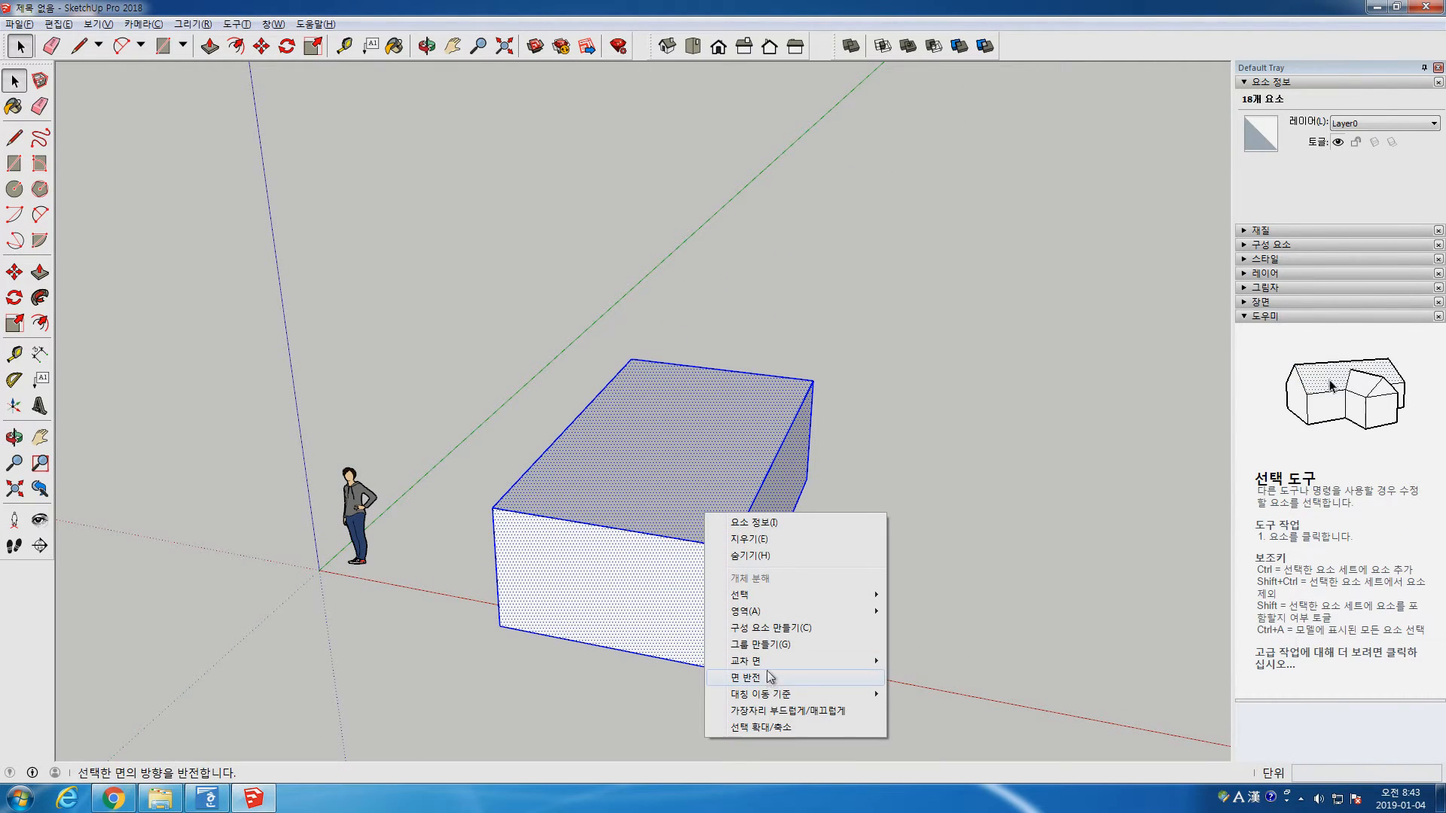
left_click(776, 647)
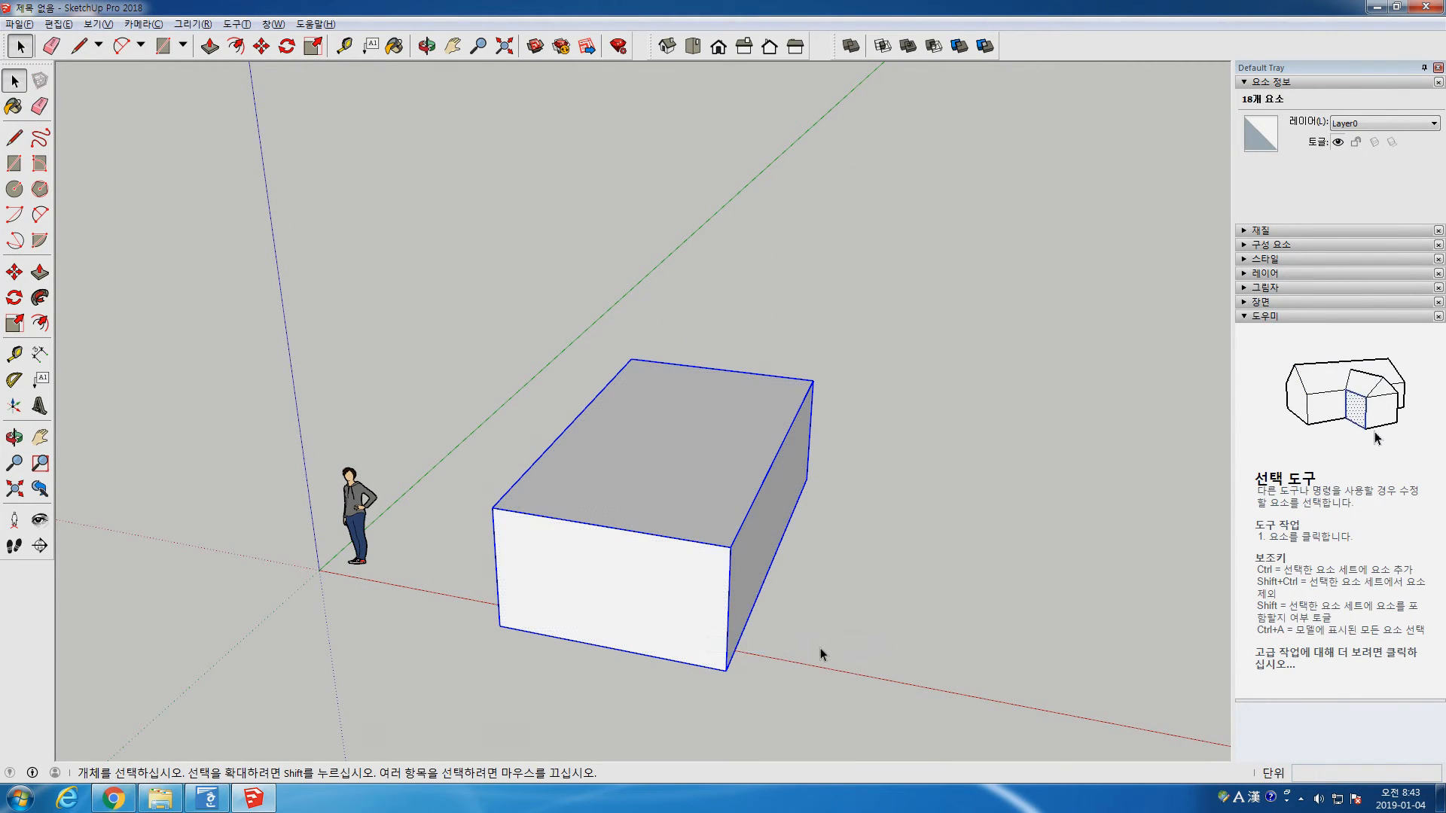
left_click(939, 594)
left_click(714, 494)
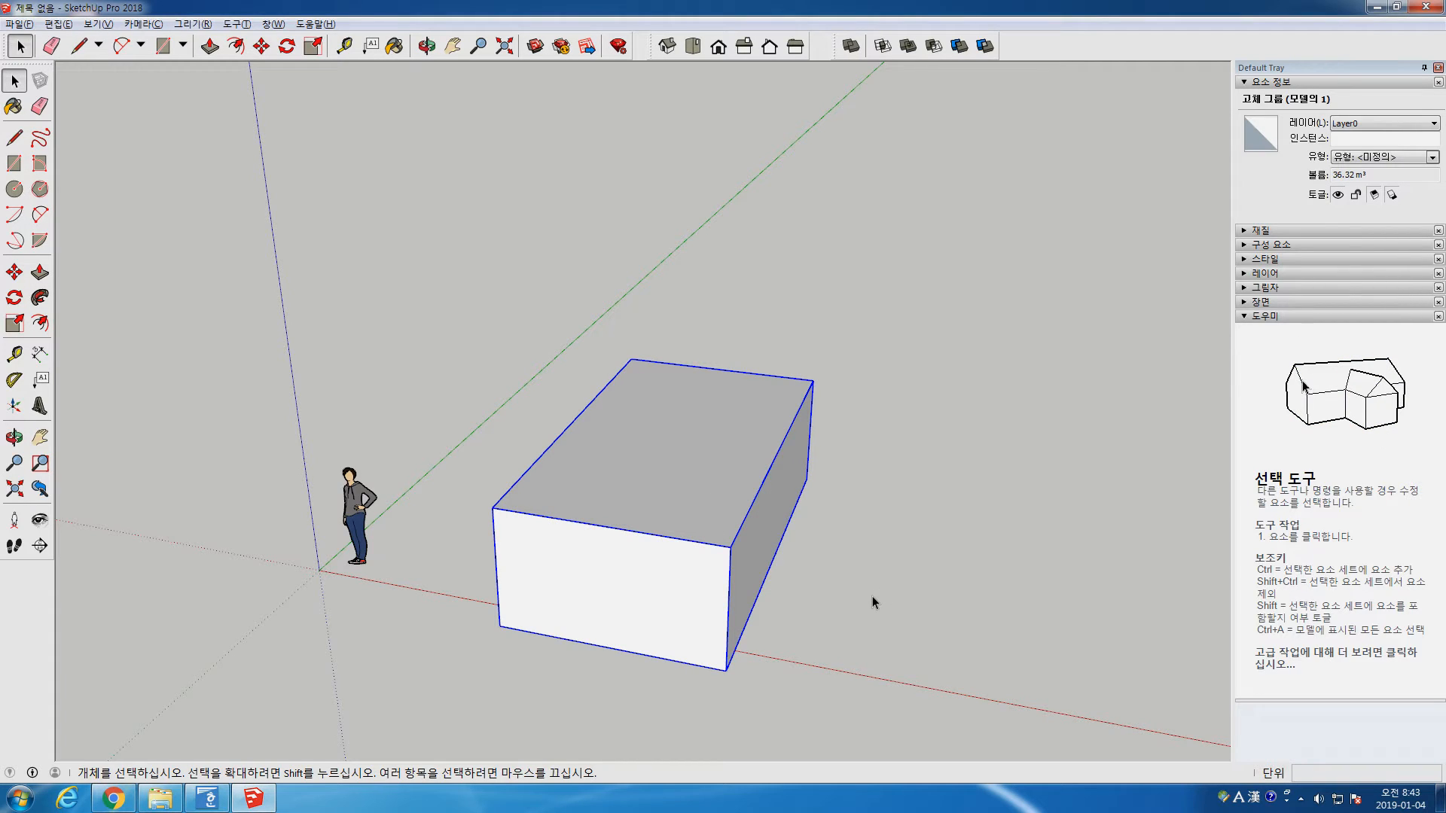
Measure the box's front top edge from corner to corner with the Tape Measure
key("t")
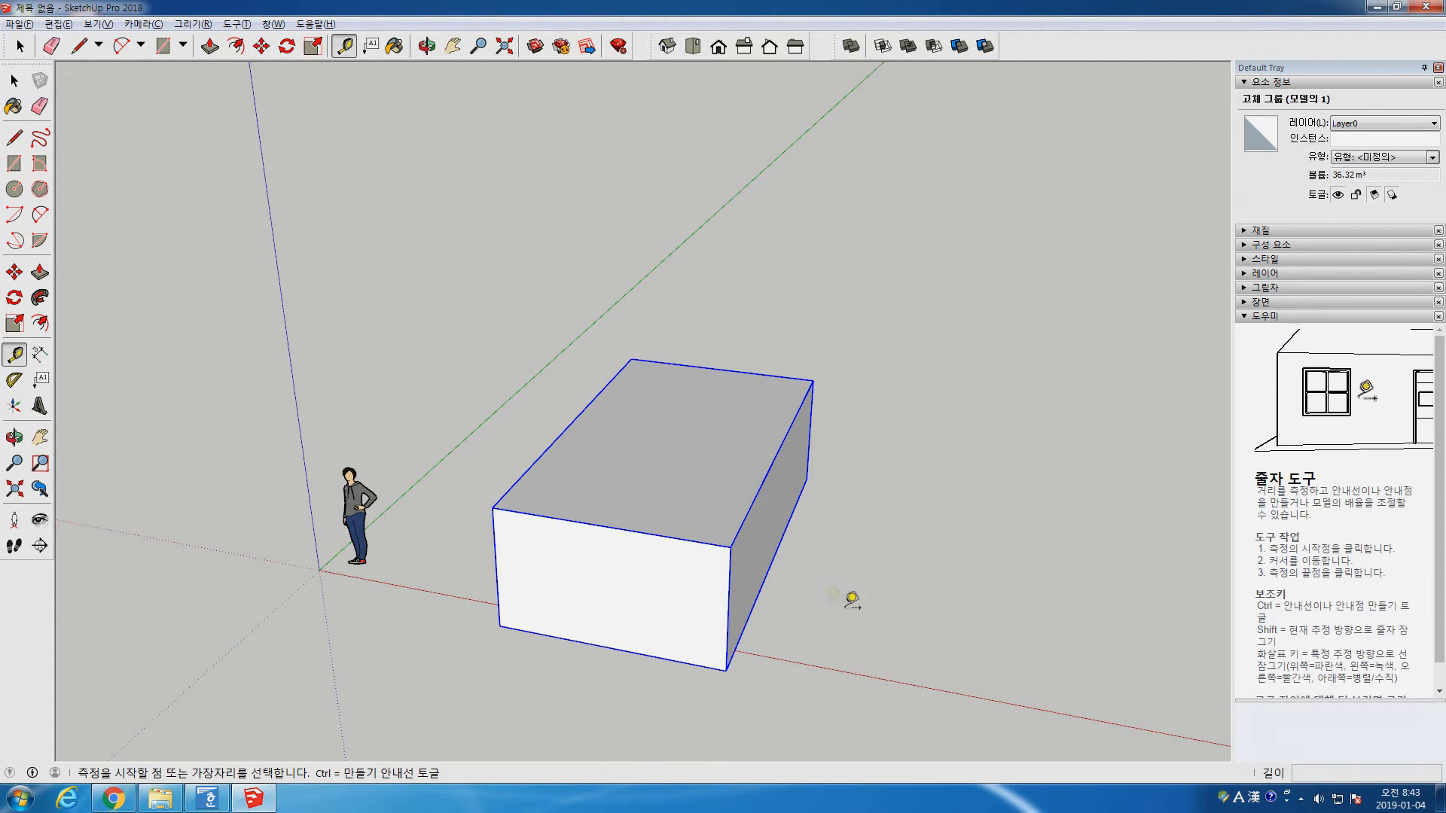
left_click(493, 507)
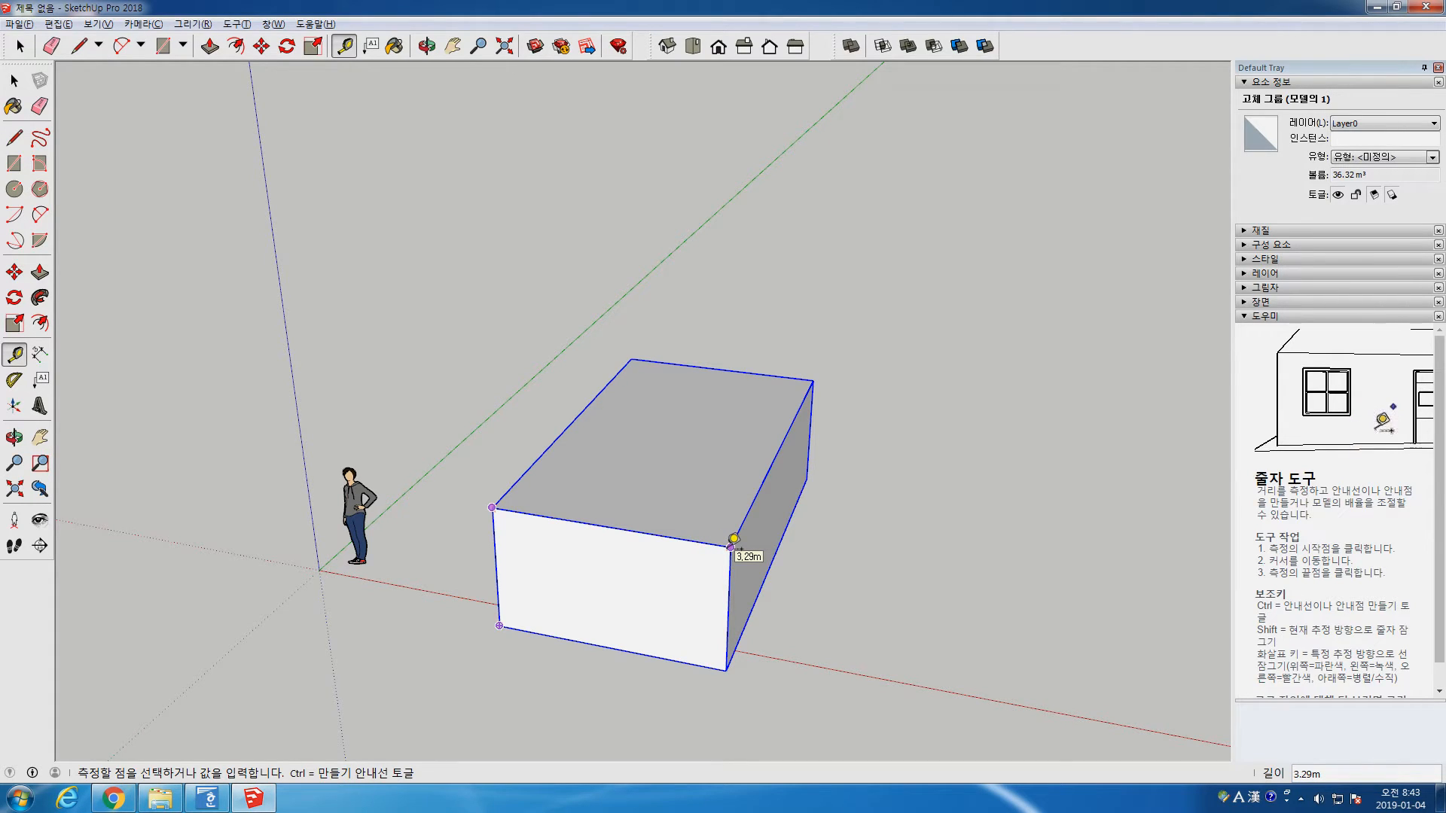
key("space")
Place guide lines 0.1 m inside both long edges of the box's top face with the Tape Measure
key("t")
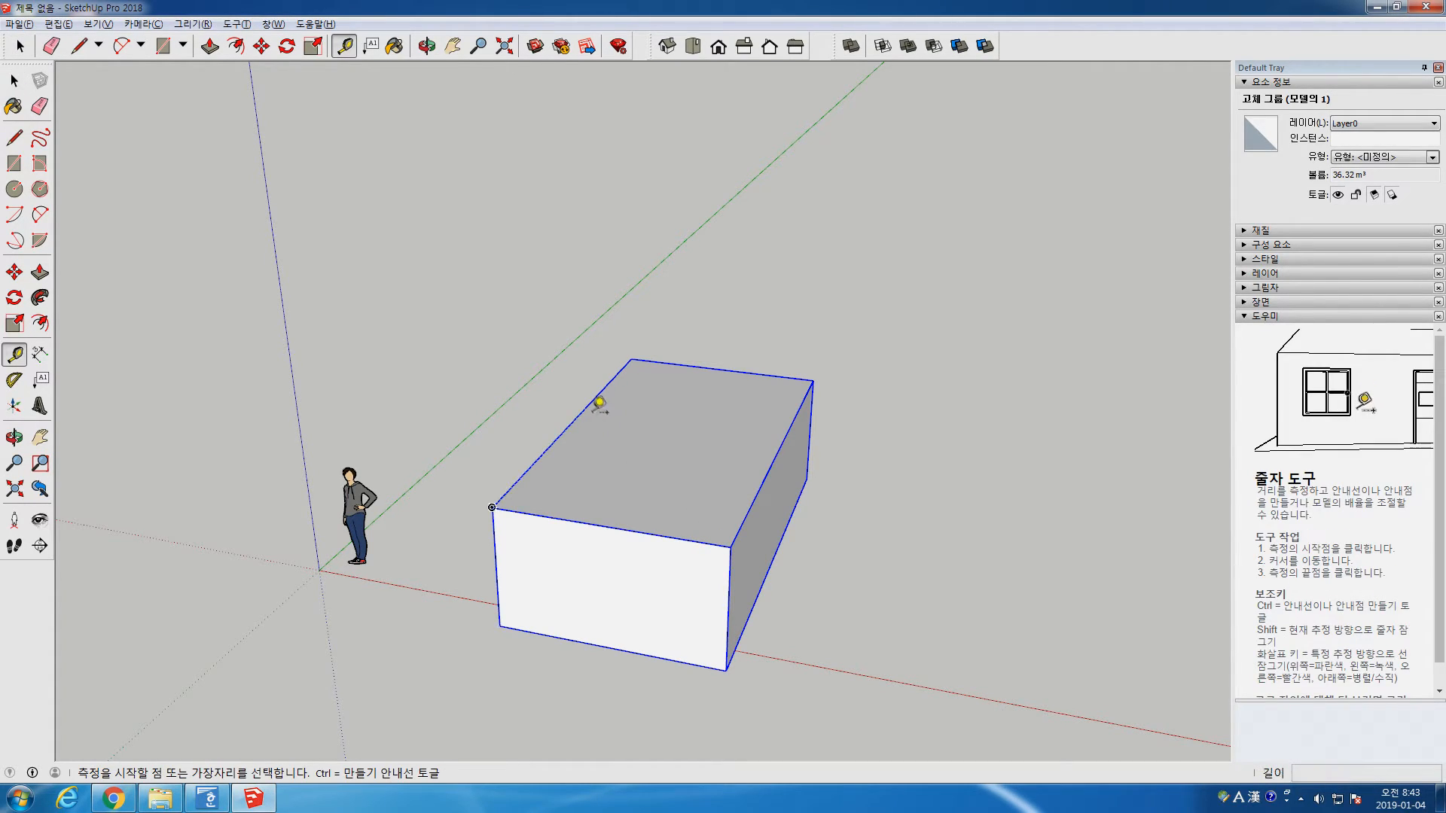
left_click(588, 405)
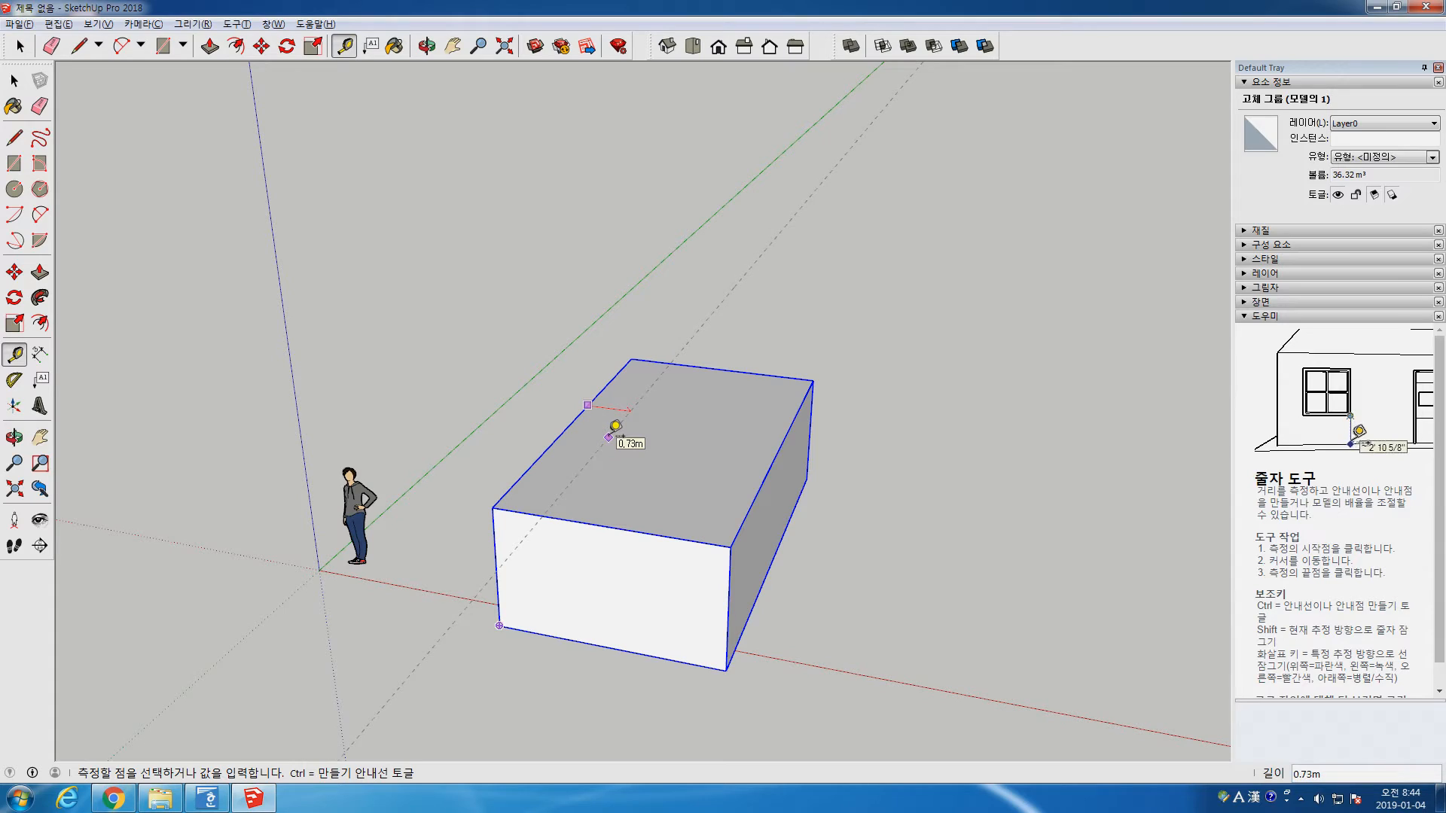
left_click(615, 427)
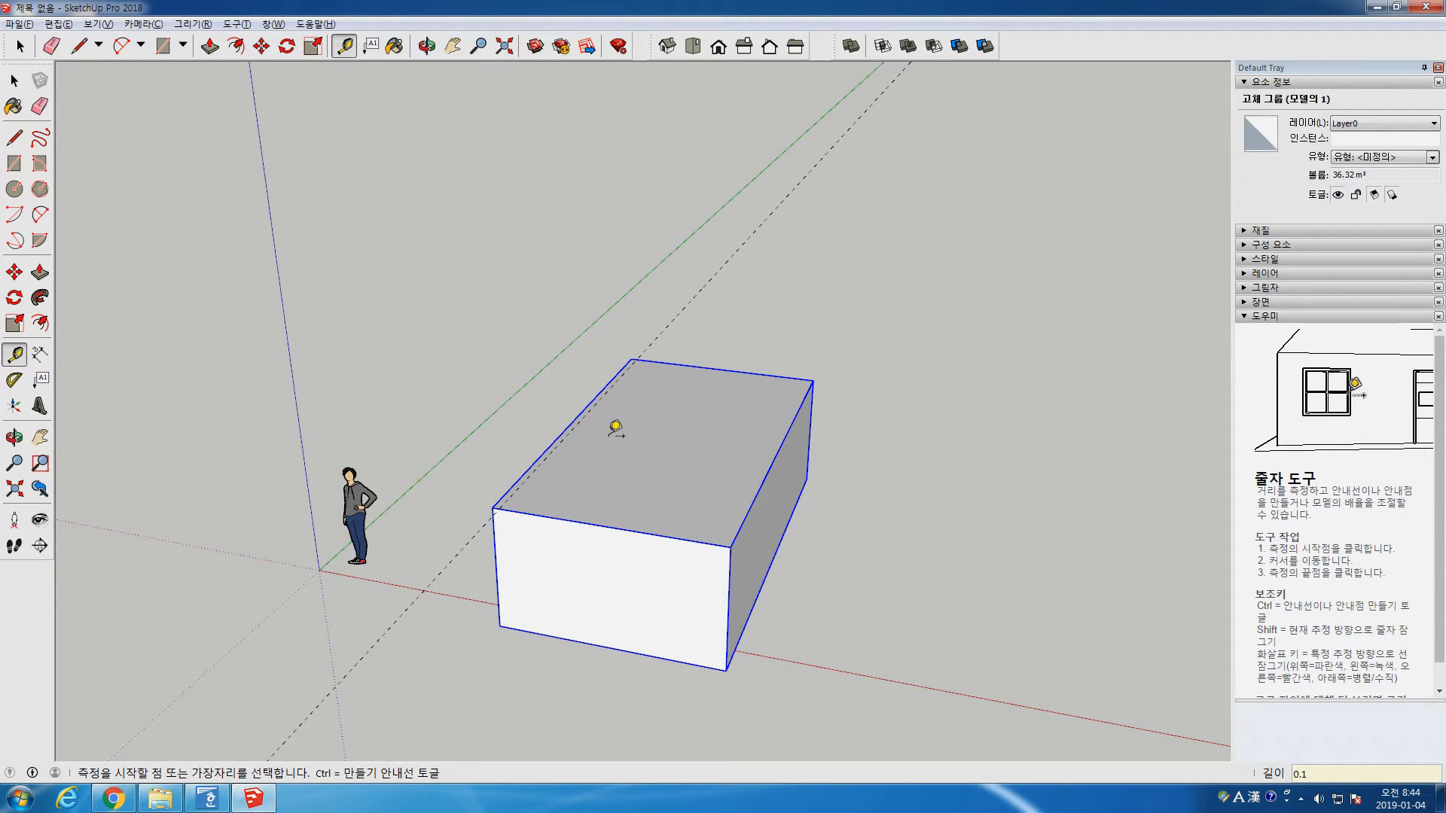
left_click(768, 468)
left_click(748, 461)
type("1")
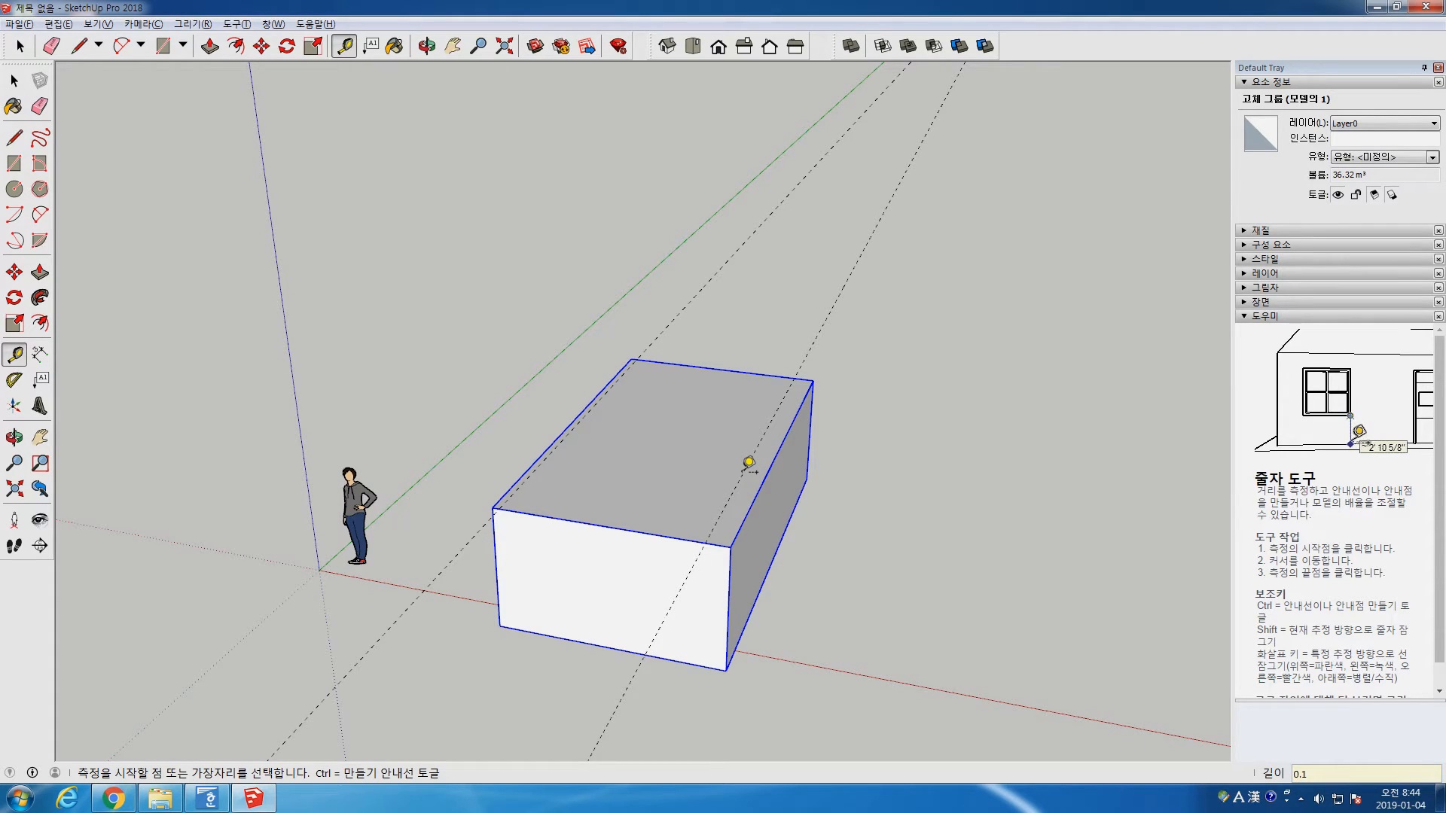
Place a guide line along the box's front top edge and another one 0.10 m inside that edge
left_click(770, 374)
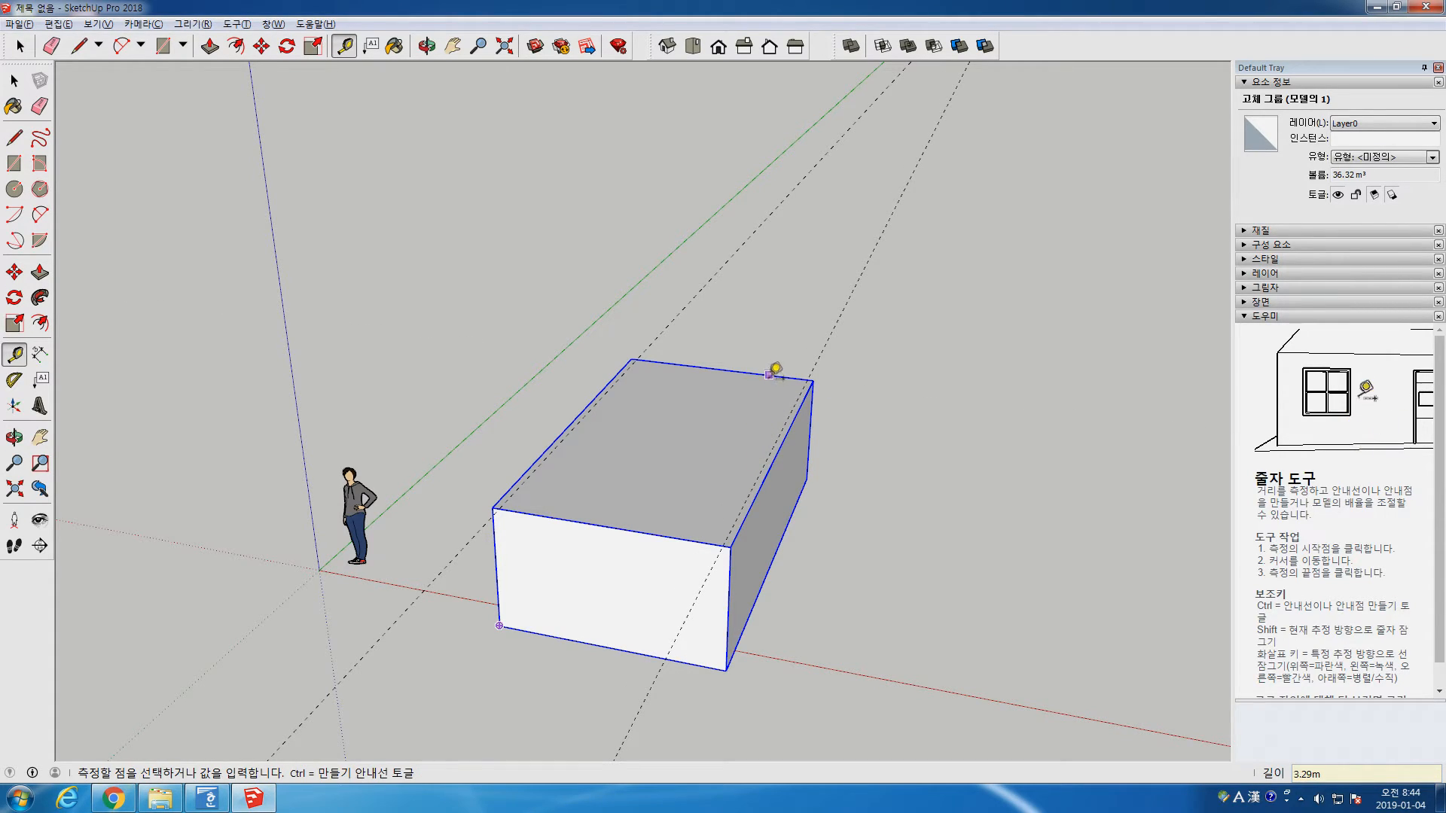
left_click(653, 527)
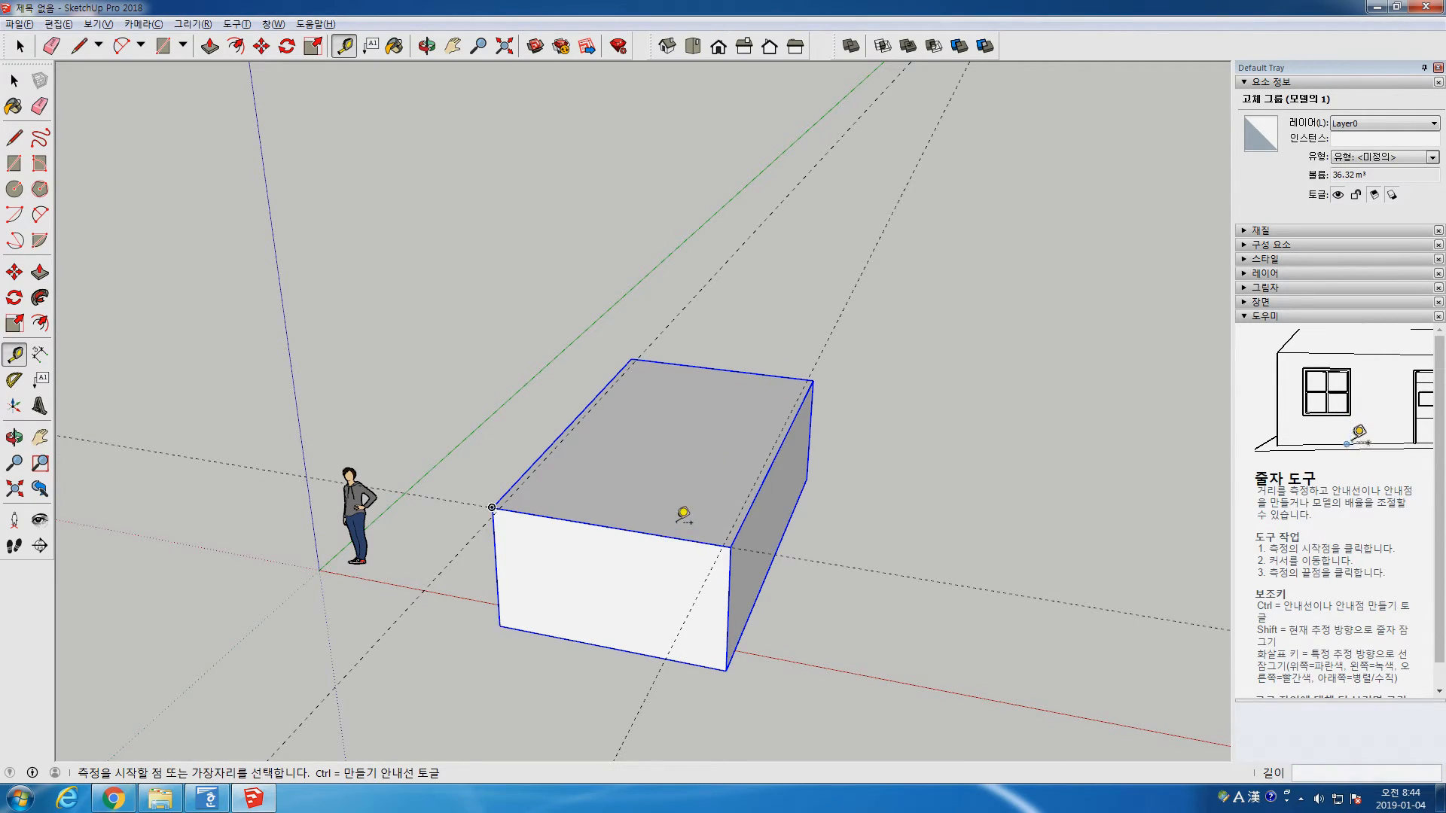
left_click(670, 537)
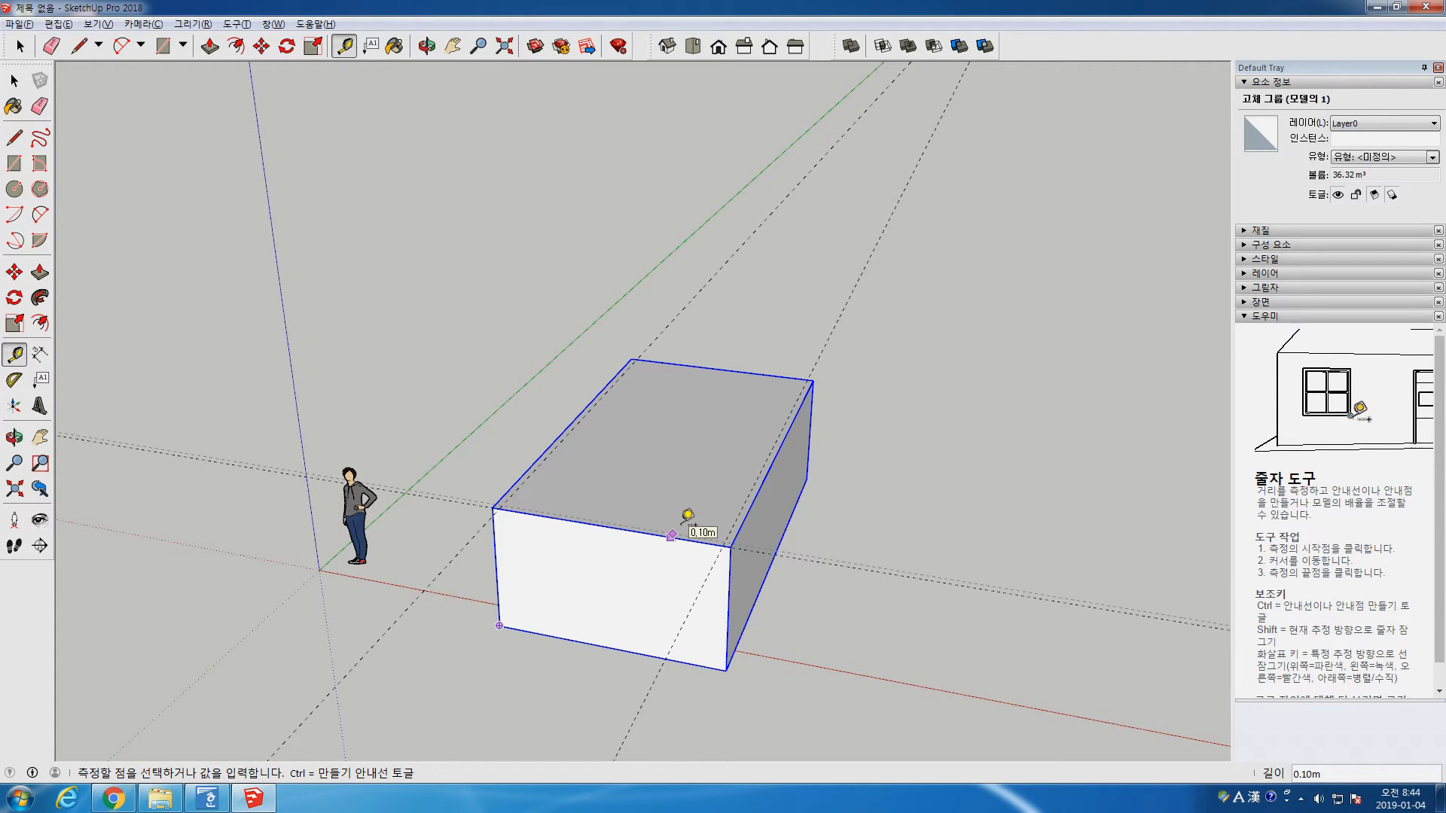
left_click(687, 515)
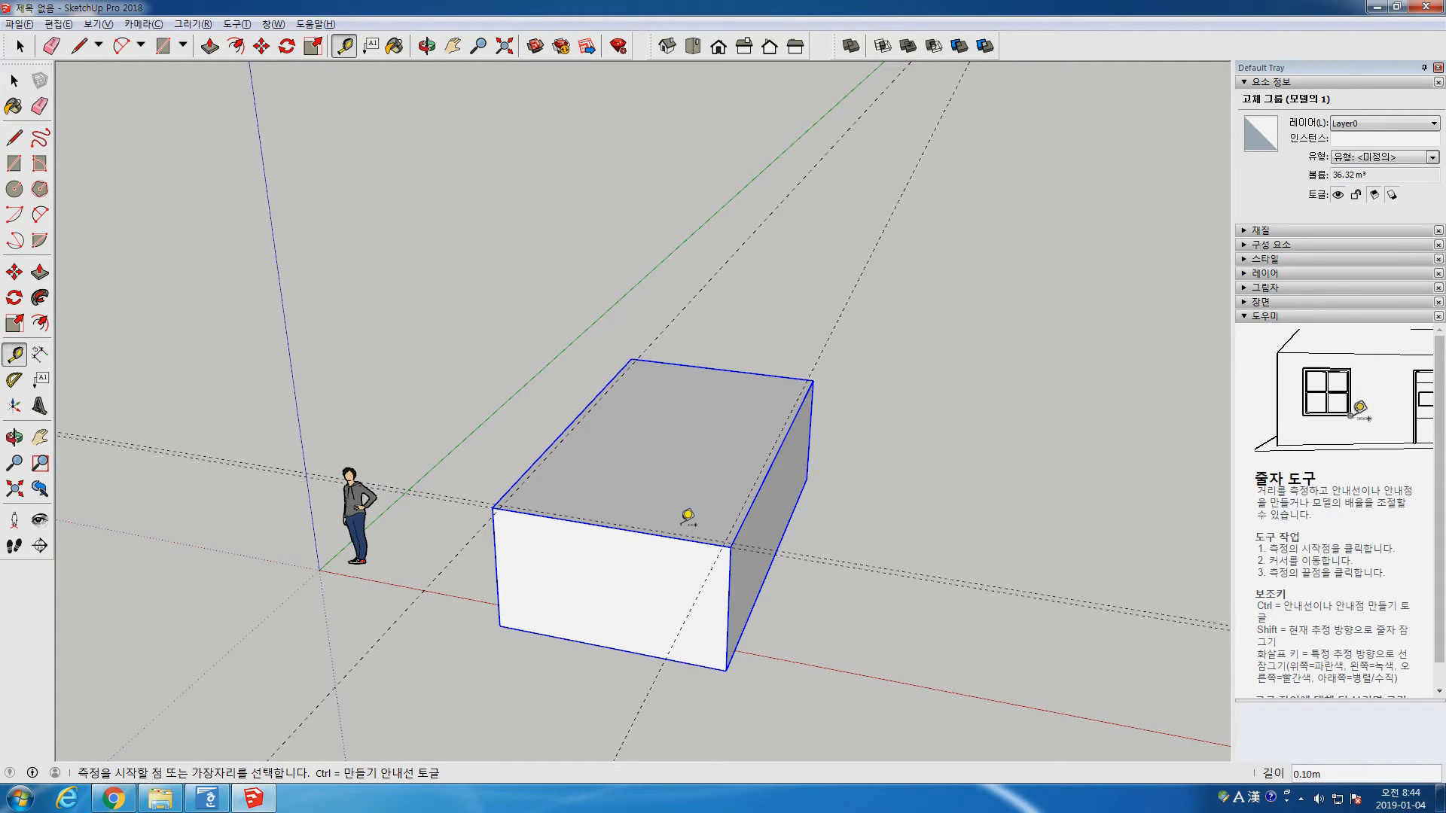
Place a guide line 0.10 m inside the back short edge of the box's top face
scroll(687, 515, "up", 2)
middle_click_drag(684, 517, 294, 669)
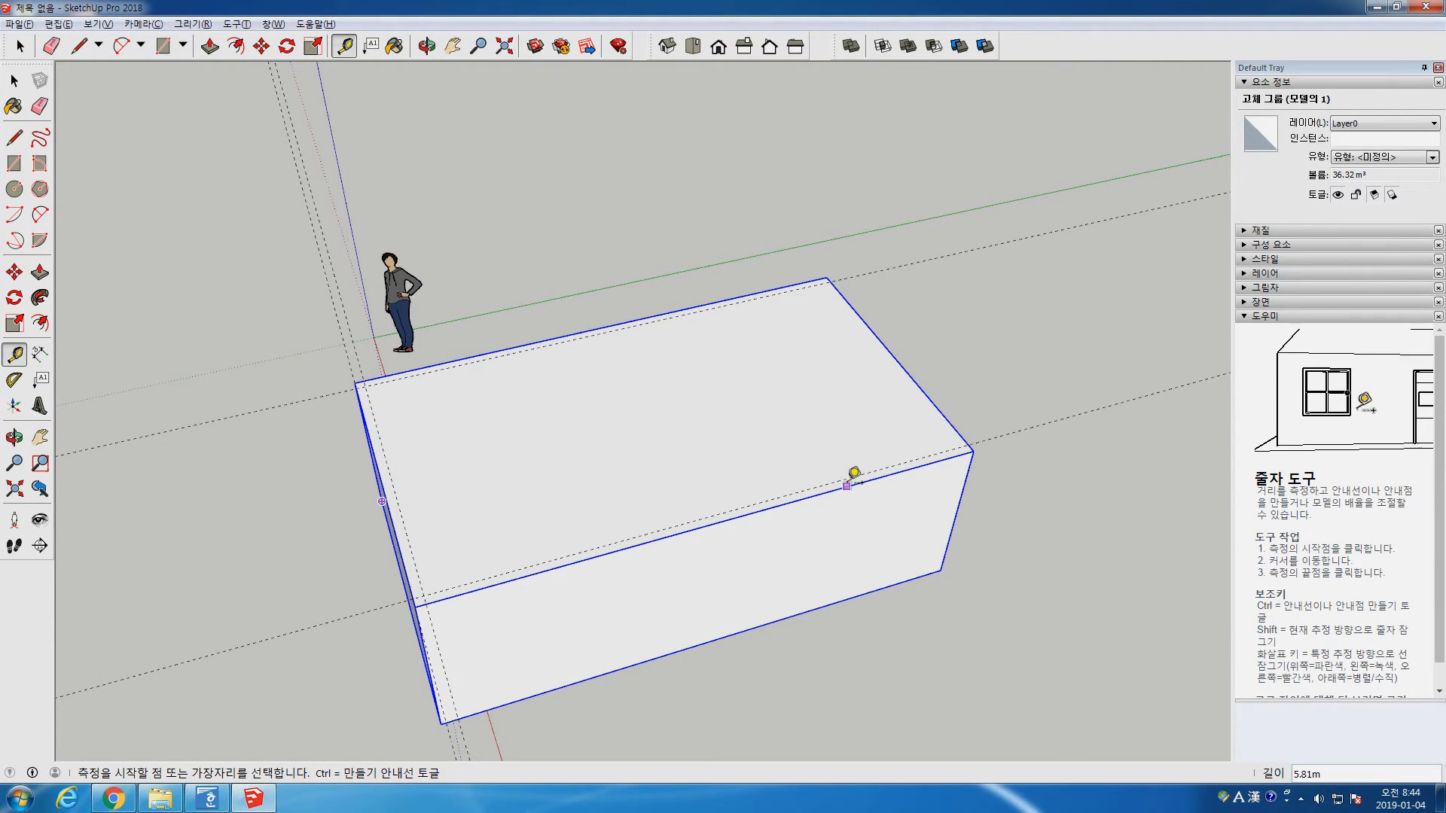
left_click(904, 369)
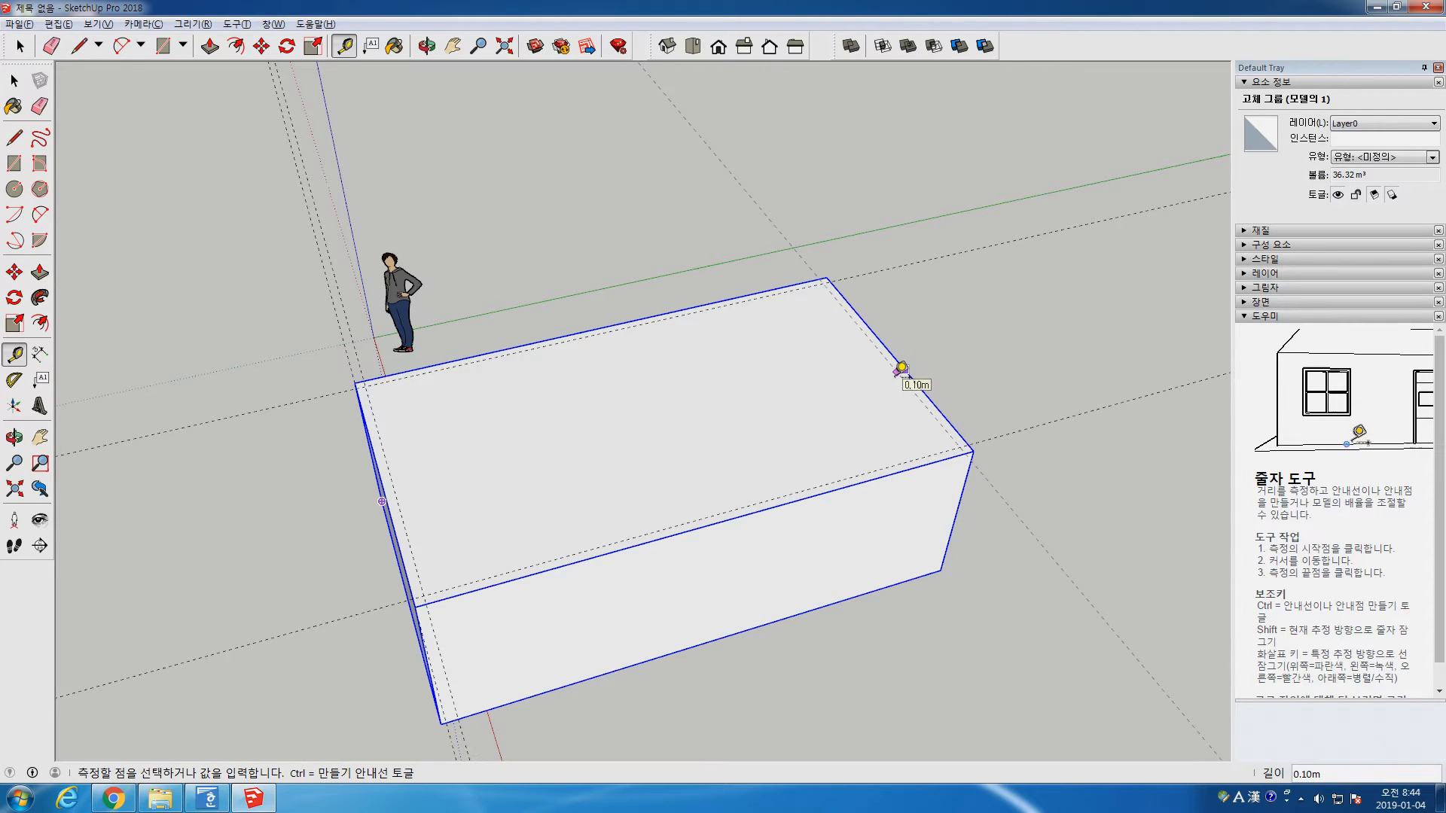
left_click(902, 369)
key("space")
middle_click_drag(645, 547, 697, 505)
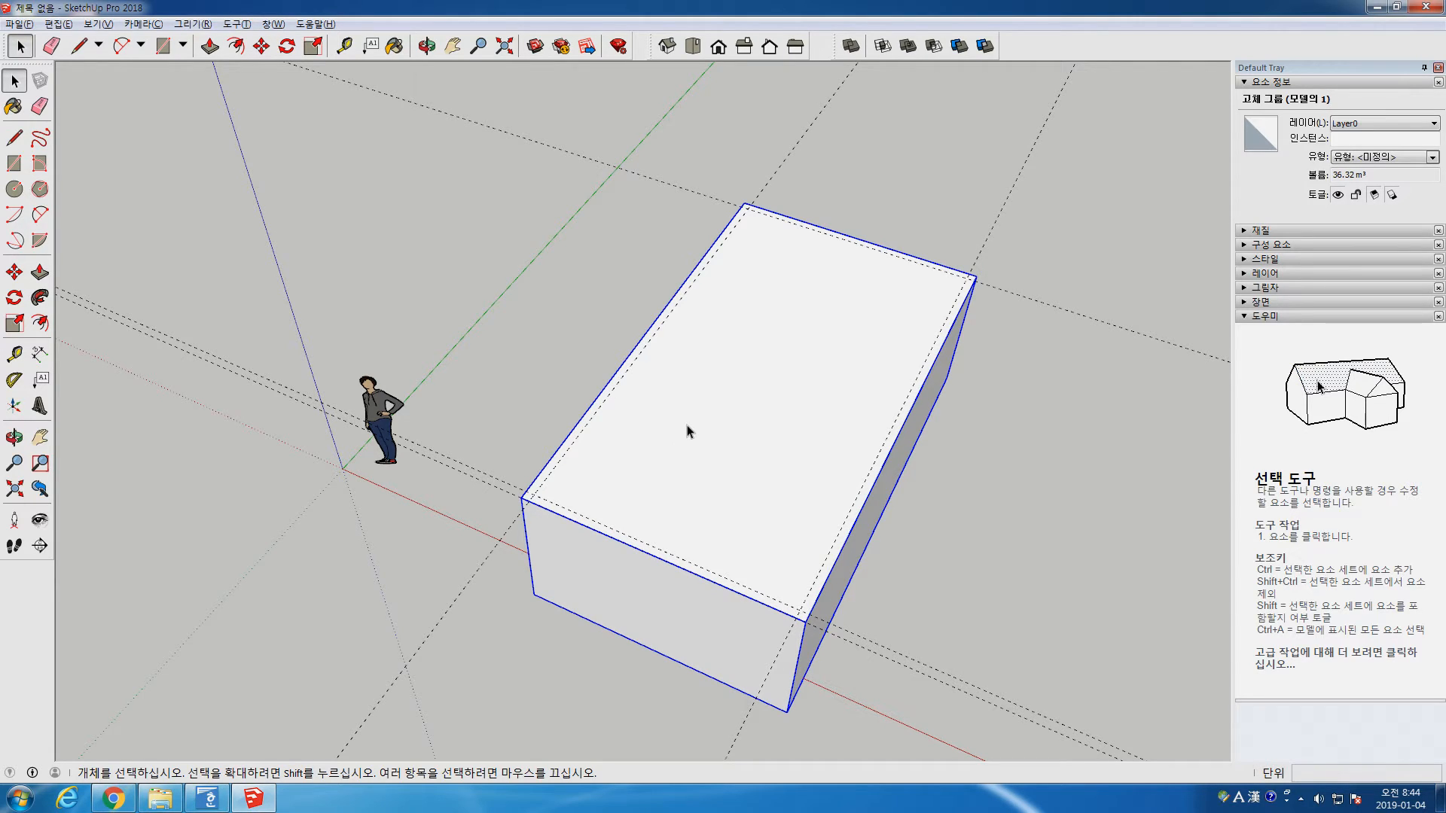
Add a second pair of guide lines 0.3 m inside the two long edges of the box's top face
key("t")
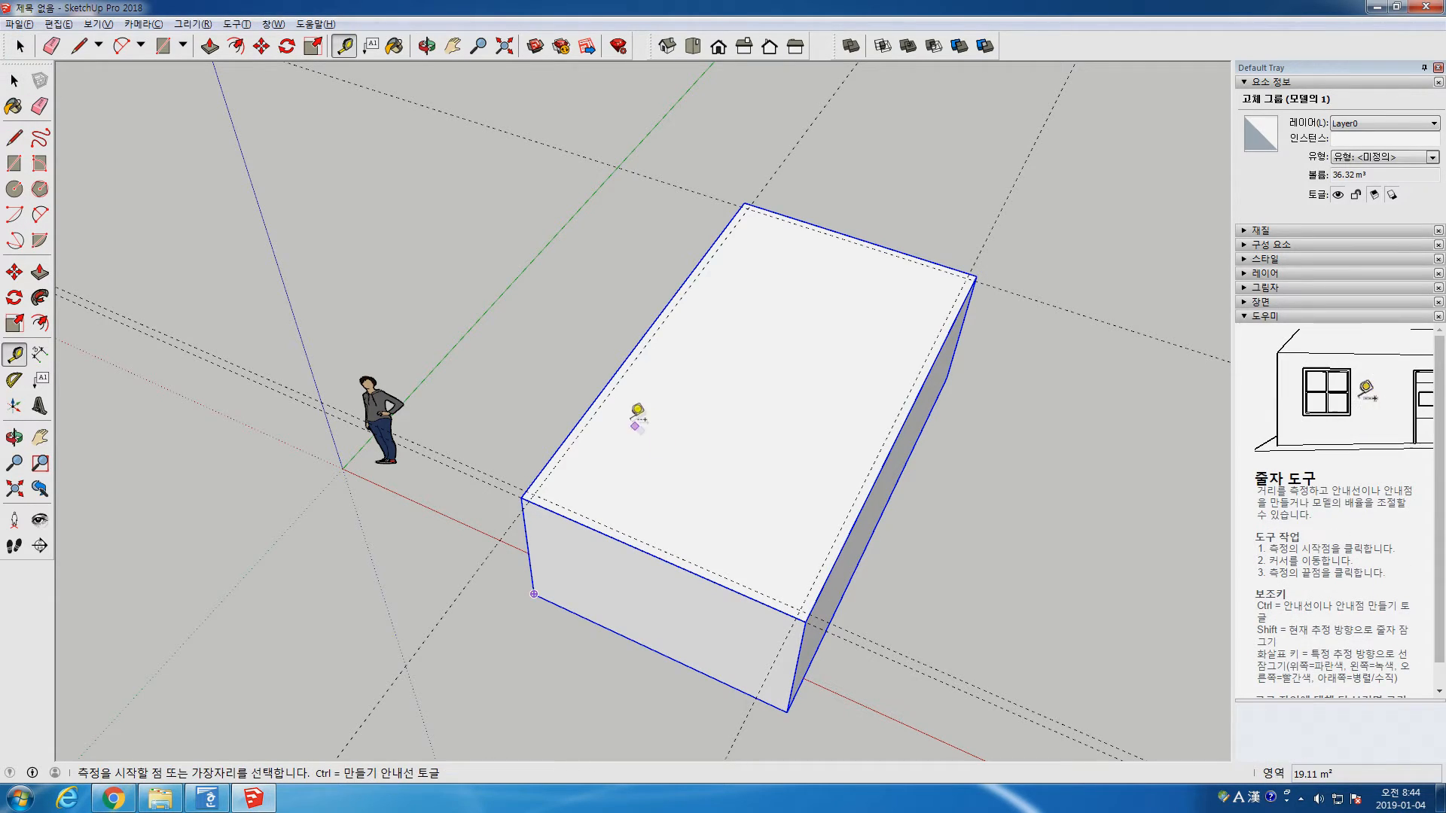
left_click(612, 377)
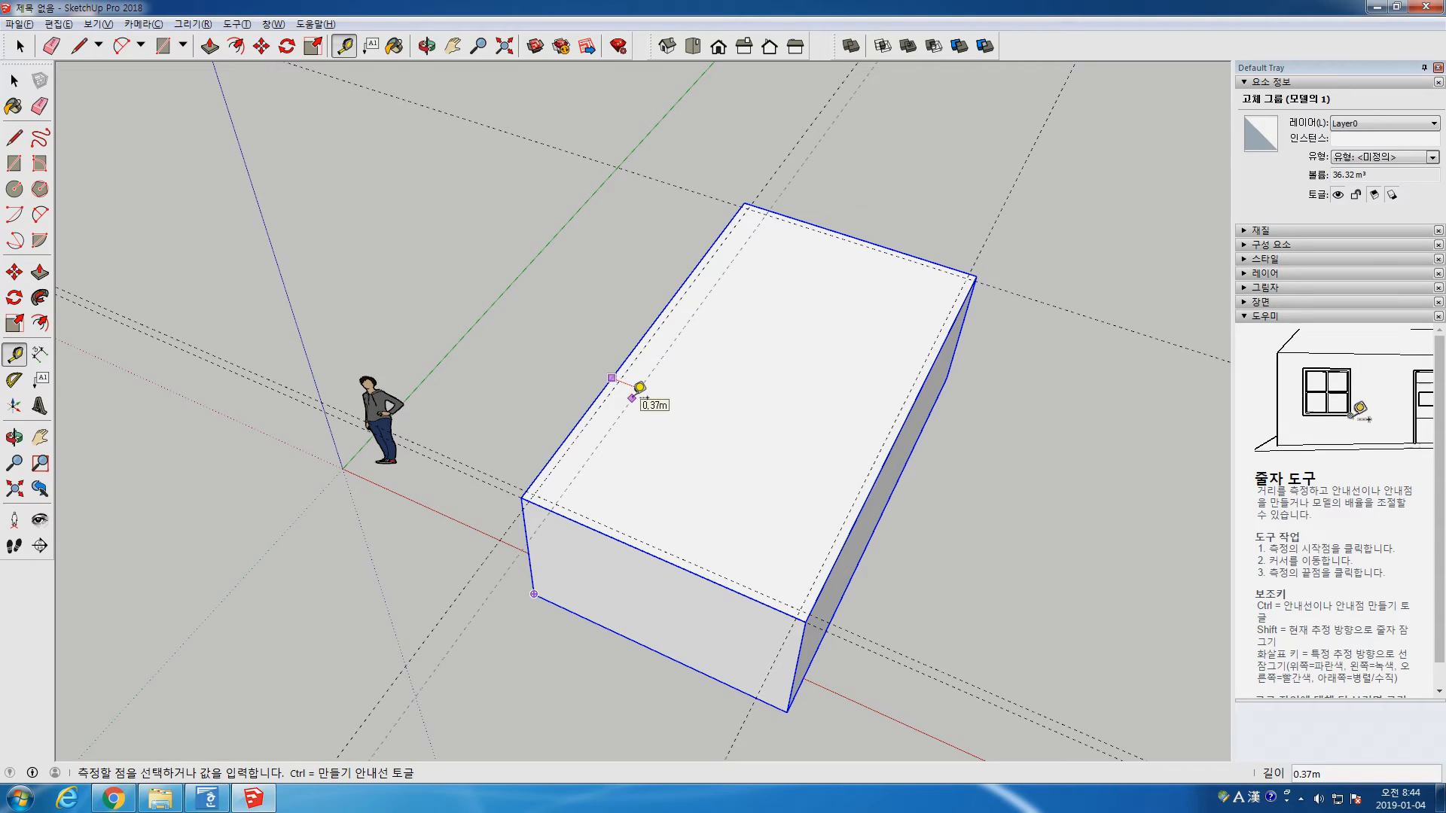
left_click(639, 387)
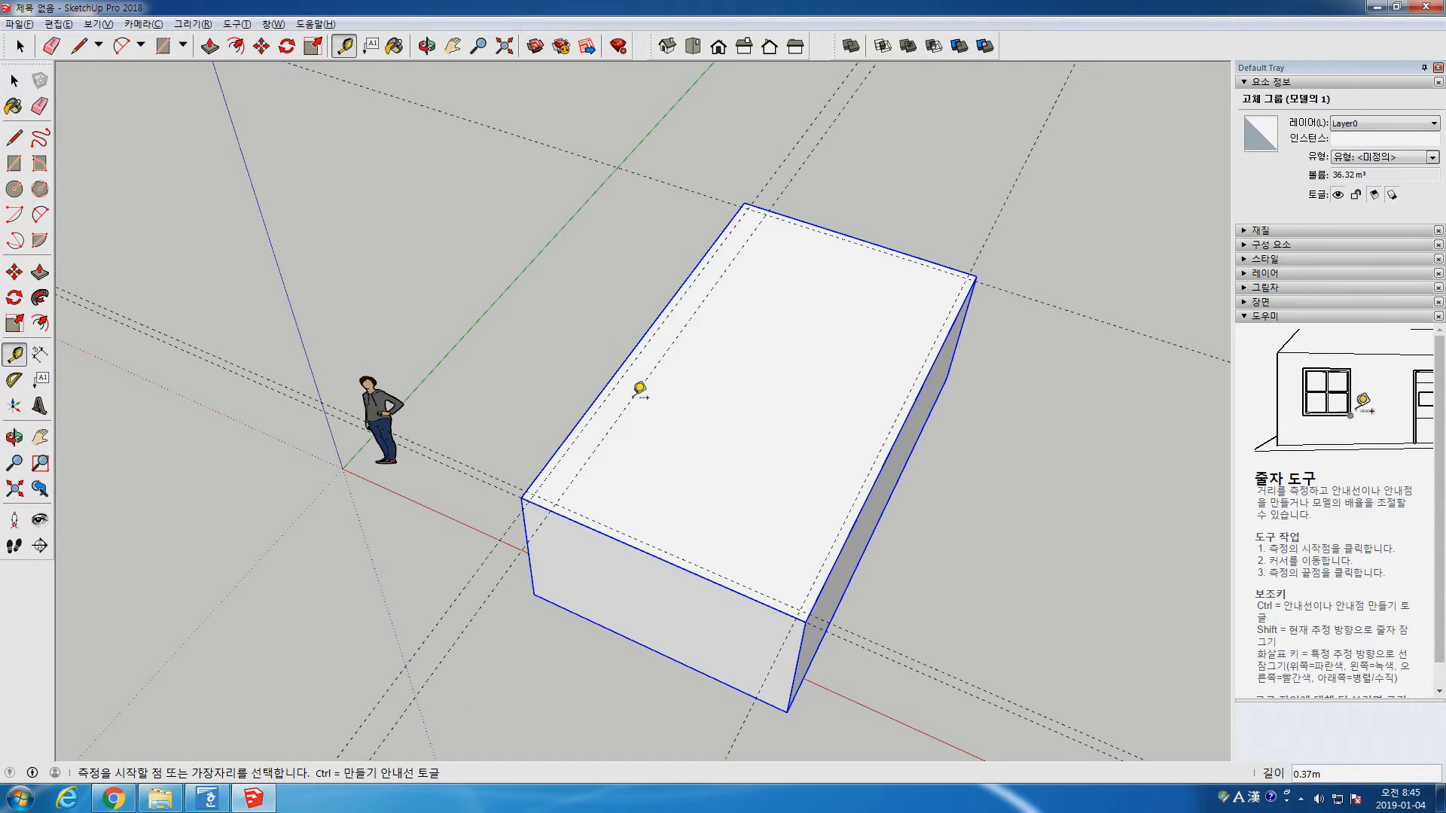
type(".3")
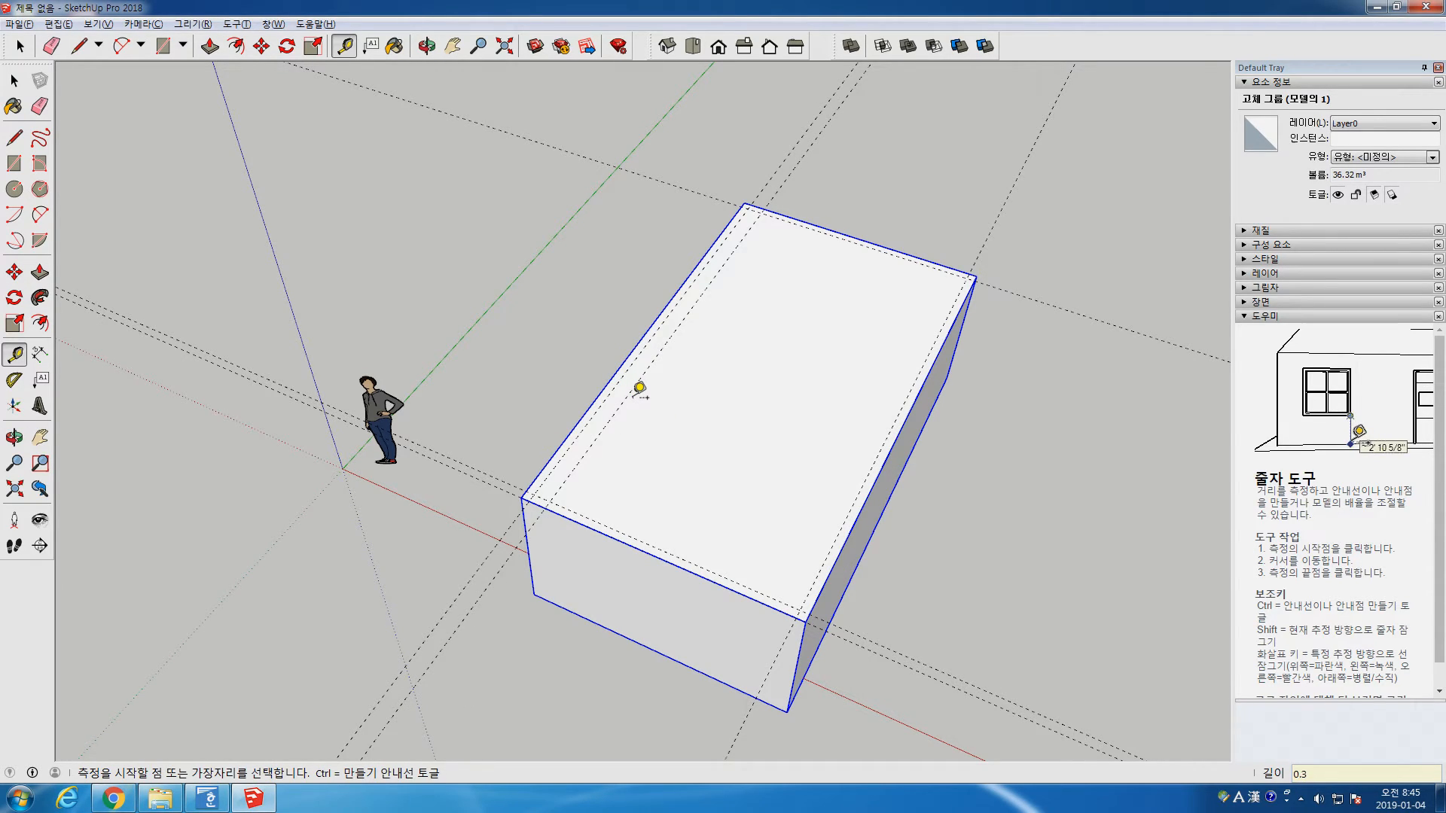
left_click(879, 475)
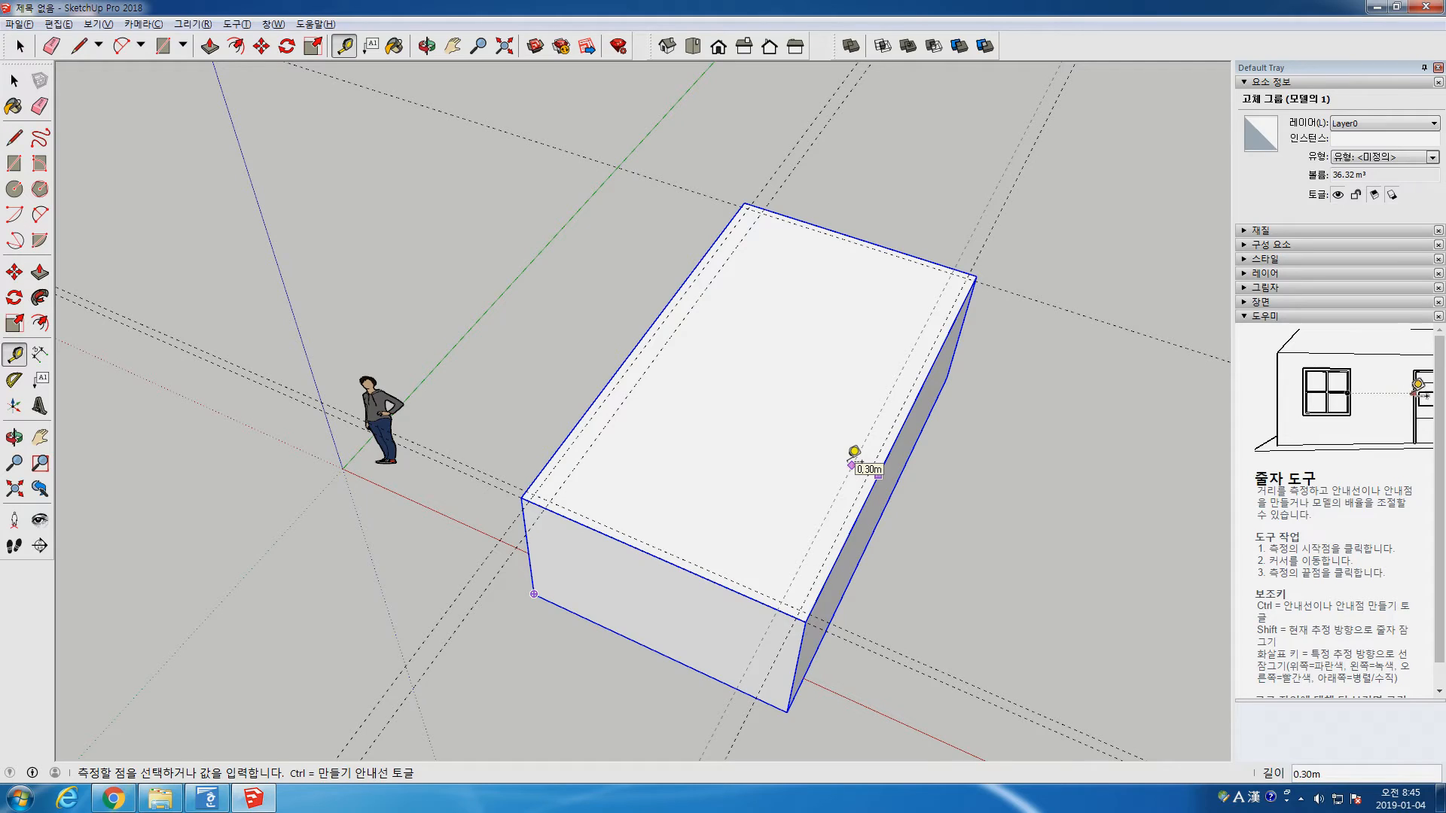
left_click(854, 451)
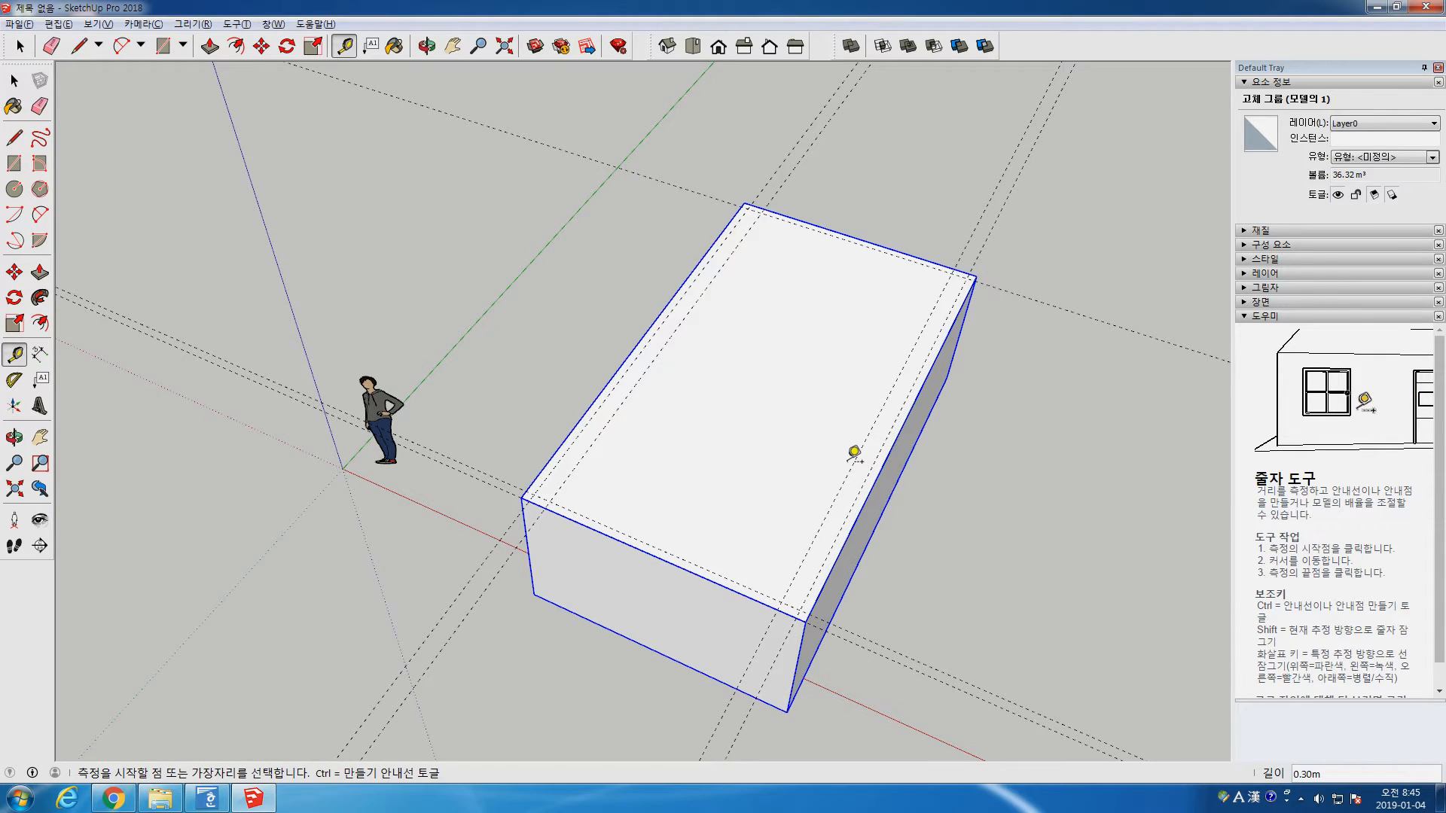
Add a second guide line inside each of the back and front short edges of the box's top face
left_click(877, 245)
left_click(875, 251)
left_click(656, 557)
left_click(677, 519)
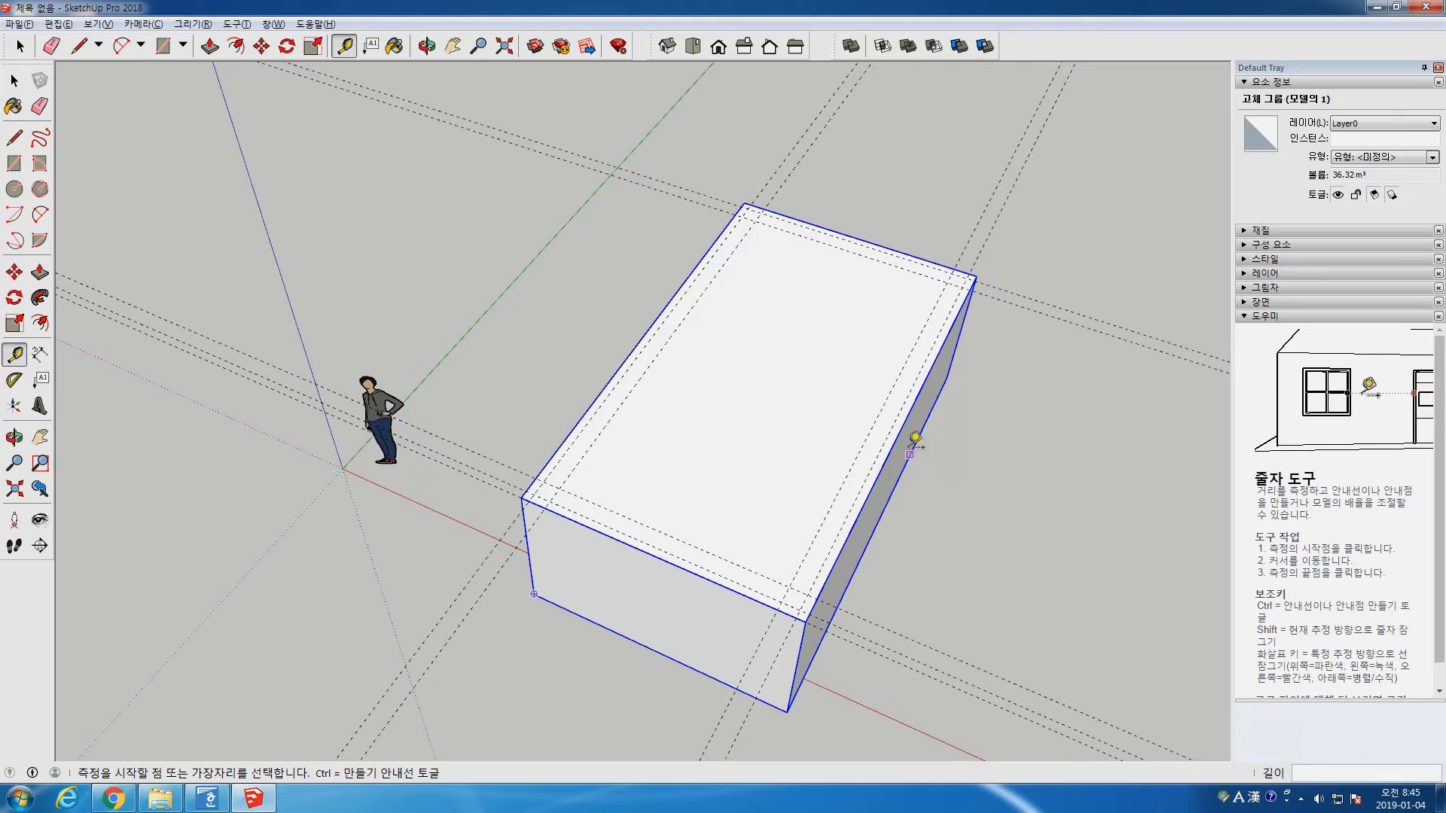
Select the box group together with all guide lines, leaving out the human figure, and delete them
scroll(910, 431, "down", 3)
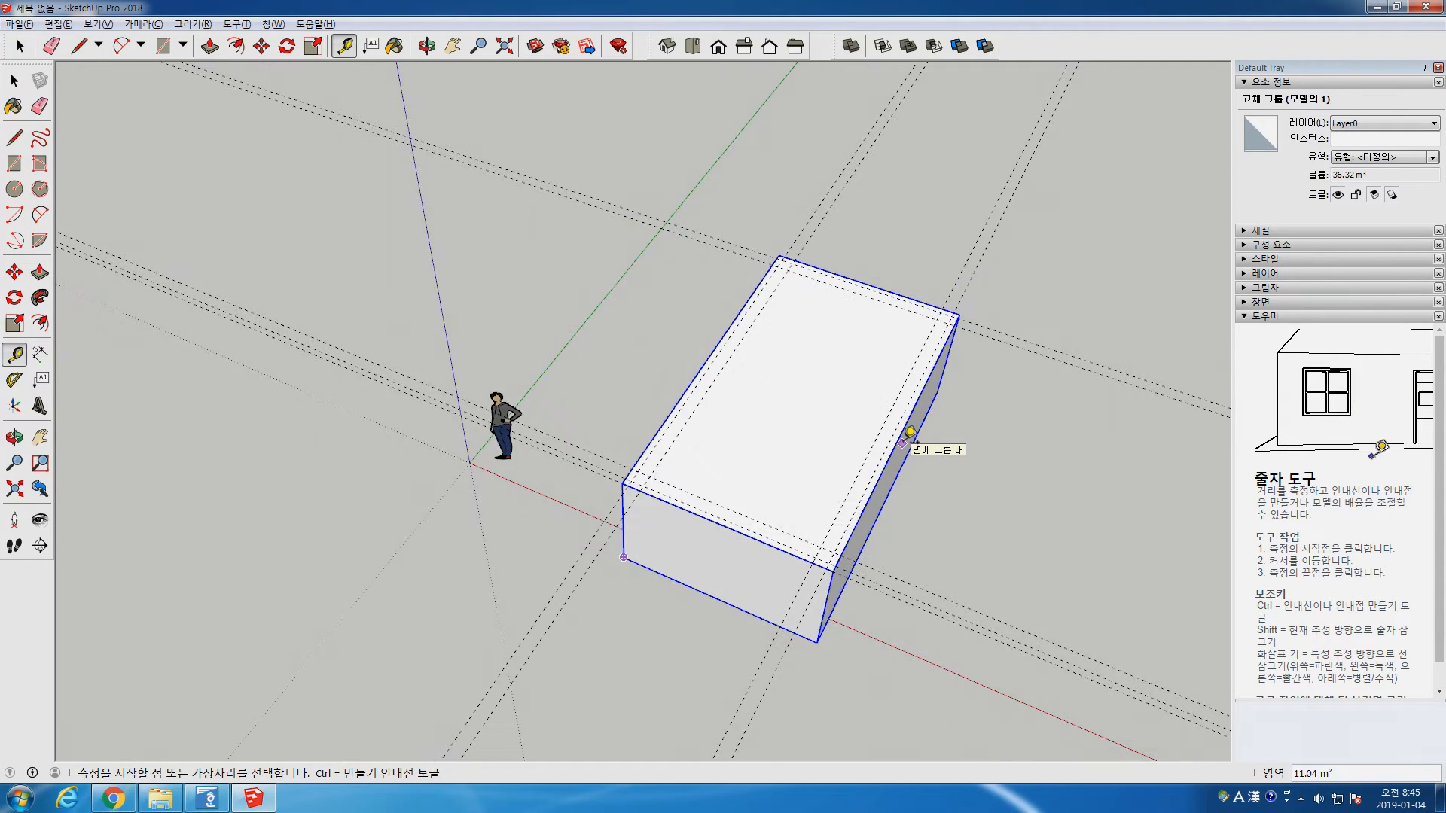
key("o")
left_click_drag(867, 544, 949, 478)
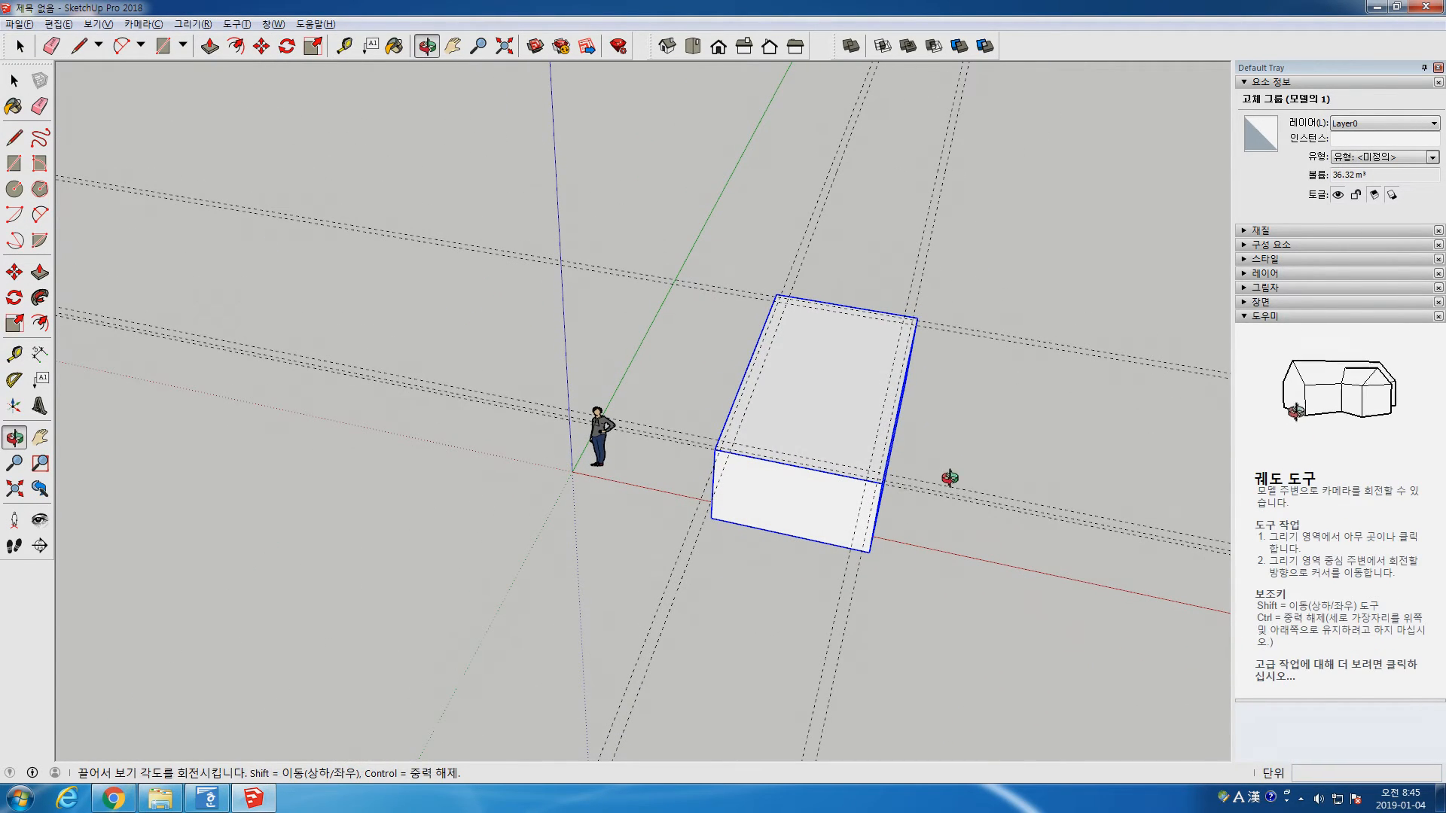
key("t")
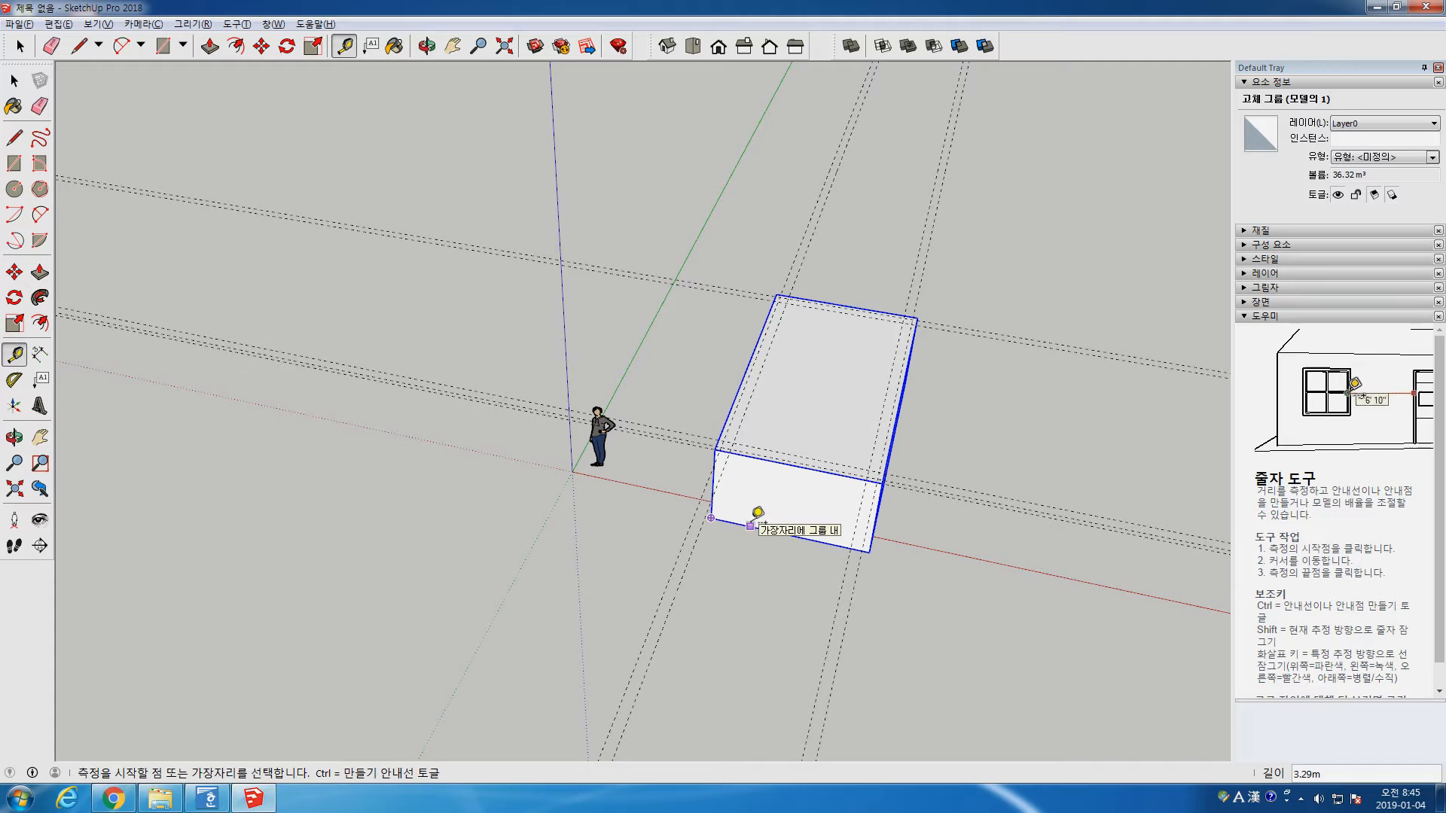
key("space")
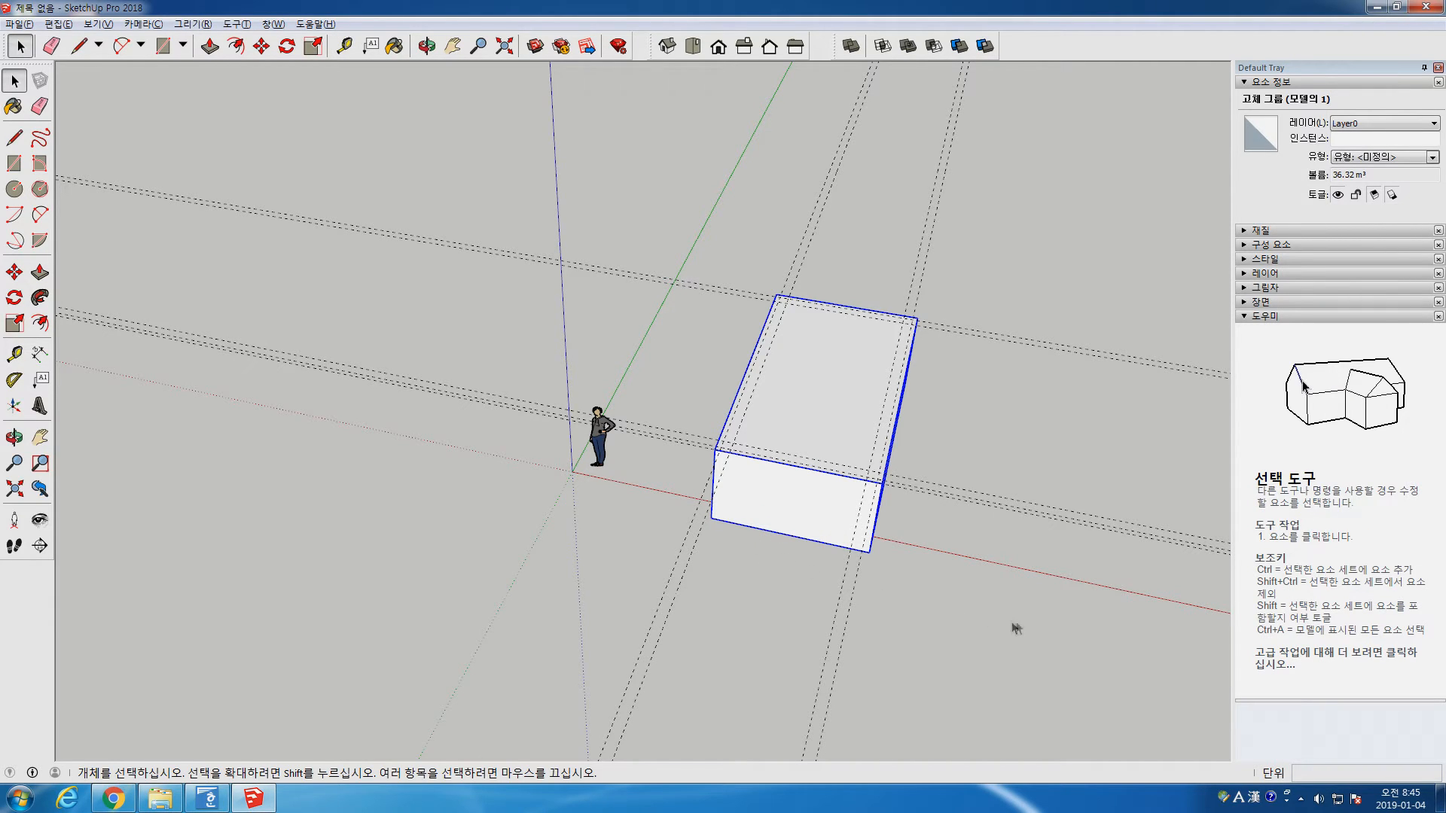
left_click_drag(736, 242, 713, 243)
key("Delete")
middle_click_drag(726, 424, 688, 407)
scroll(736, 452, "up", 4)
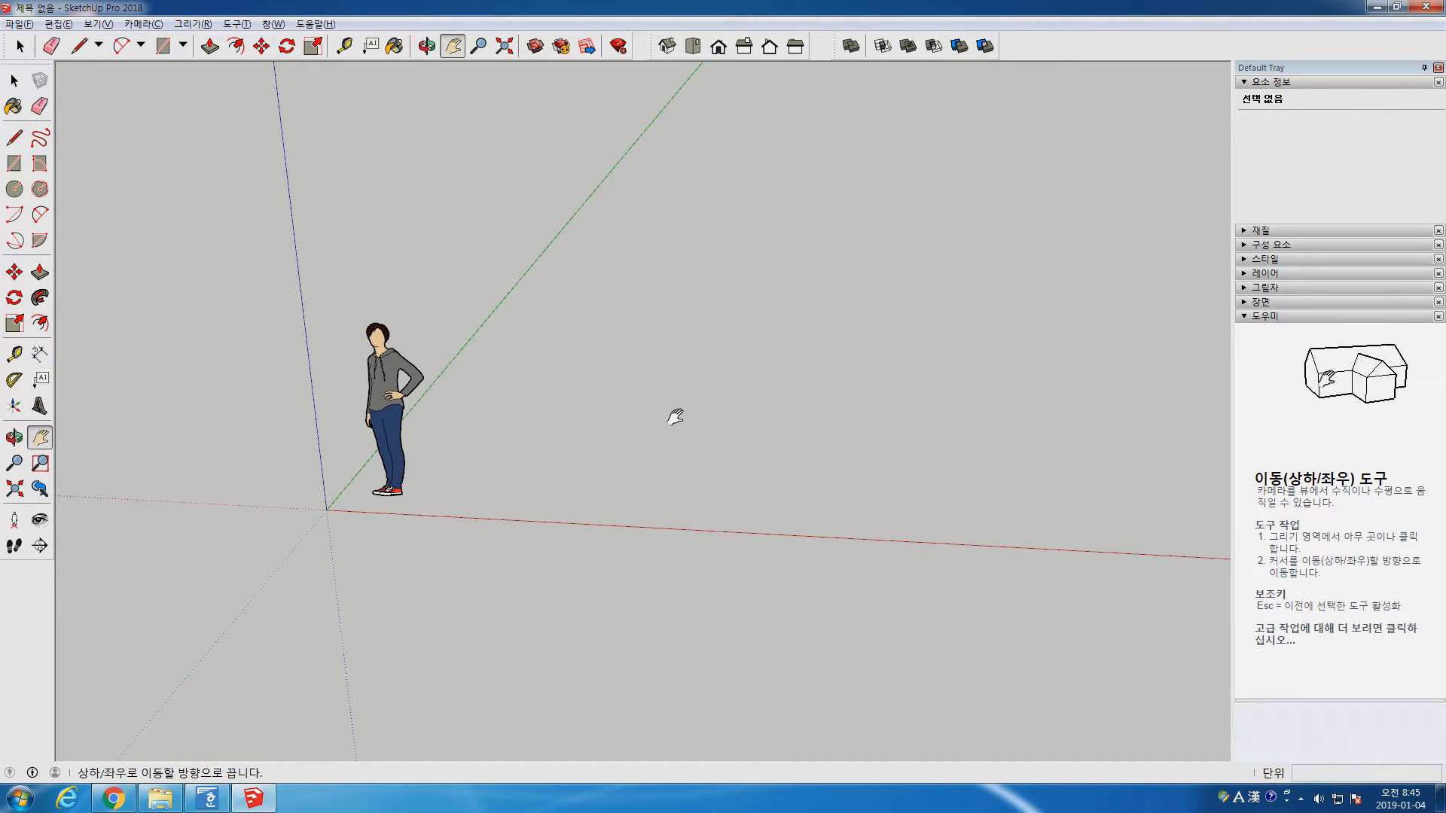
Draw a small rectangle on the ground beside the human figure, between the green and red axes
key("e")
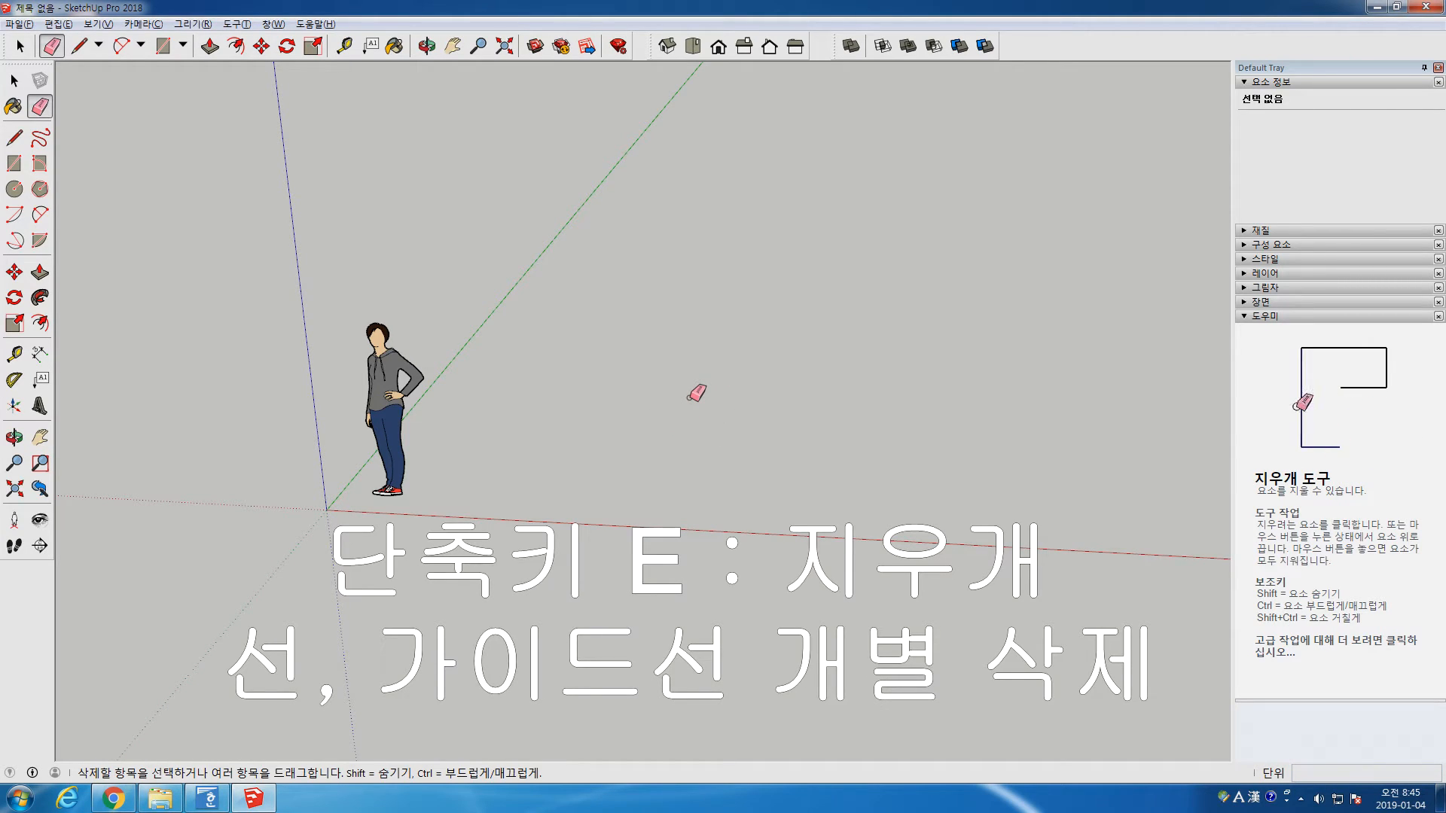
key("space")
key("e")
key("r")
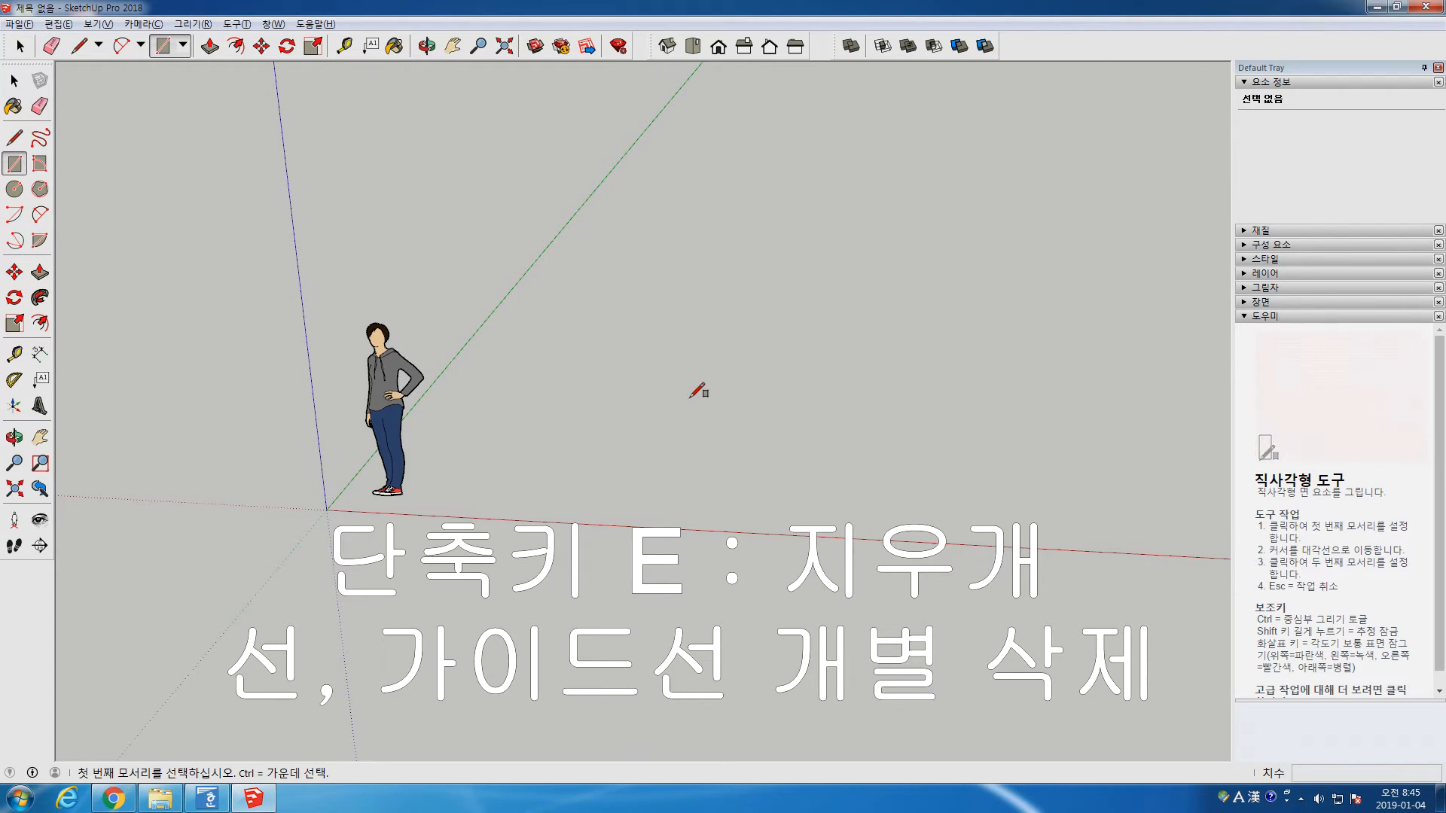
left_click(628, 400)
left_click(755, 485)
scroll(726, 506, "up", 5)
Erase the rectangle's four edges one by one with the Eraser
key("space")
key("e")
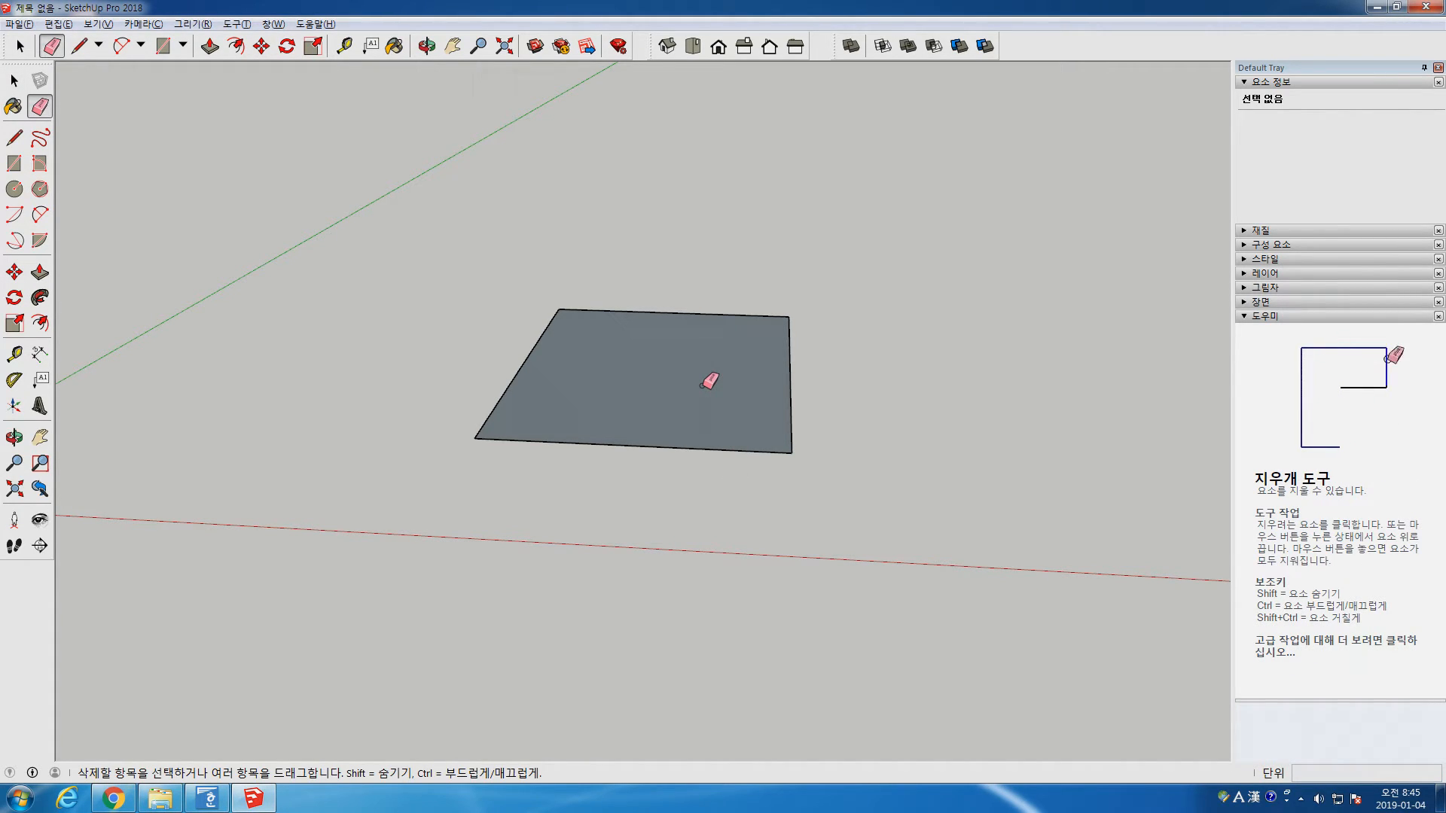
left_click(704, 450)
left_click(791, 376)
left_click(753, 315)
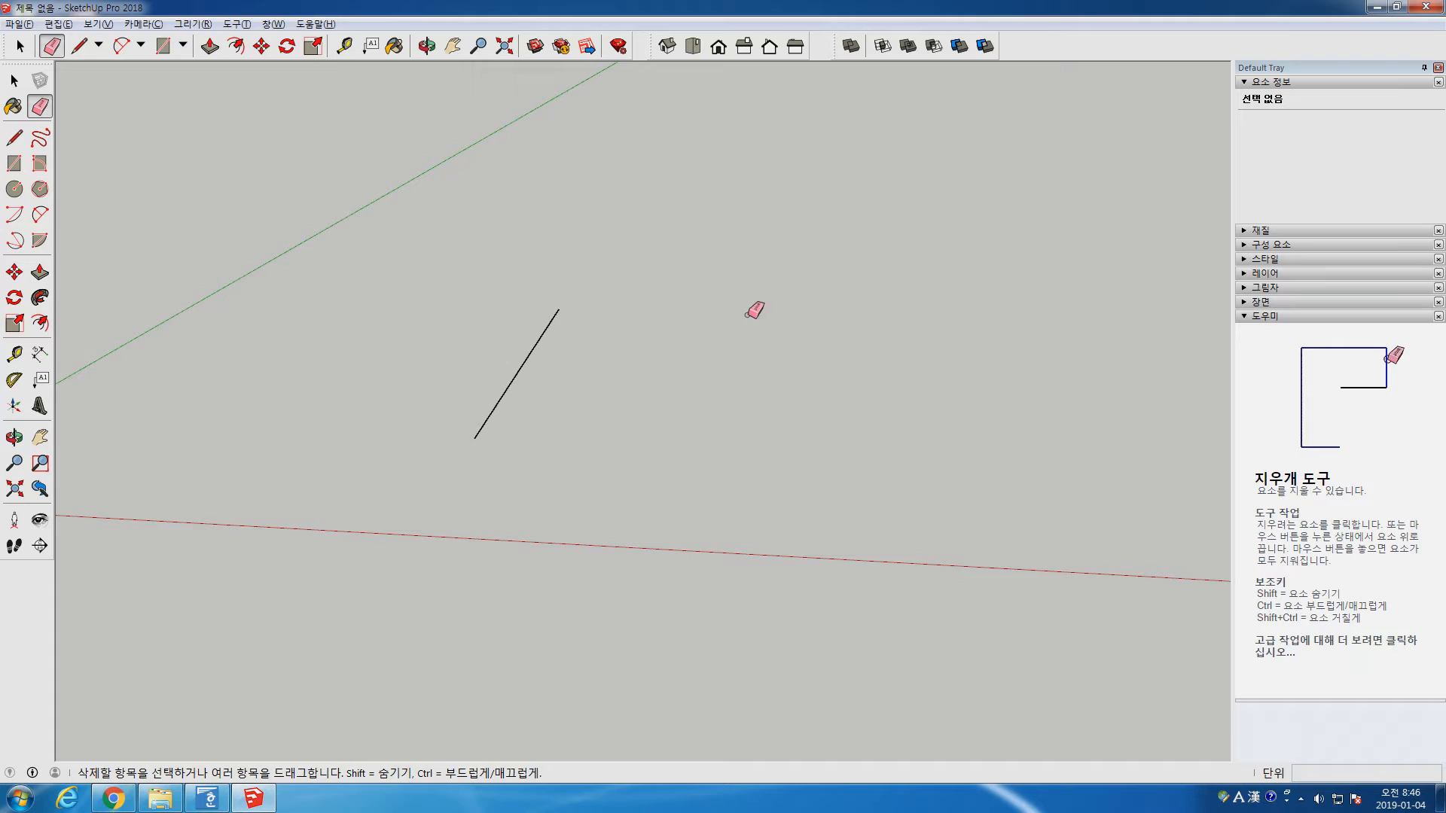
left_click(549, 330)
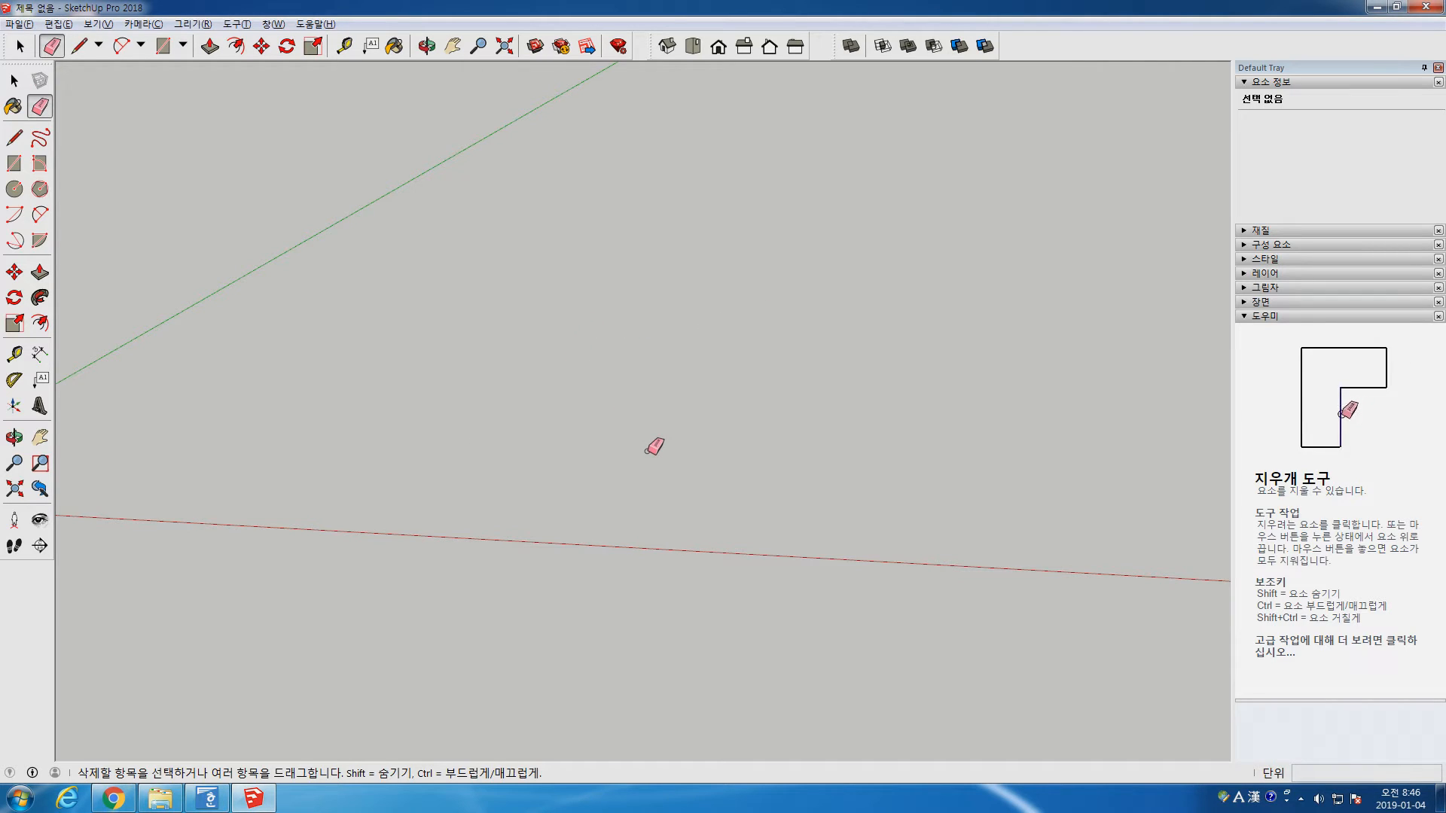
Draw a rectangle of about 0.73 m by 1.38 m just behind the red axis
key("r")
left_click(618, 392)
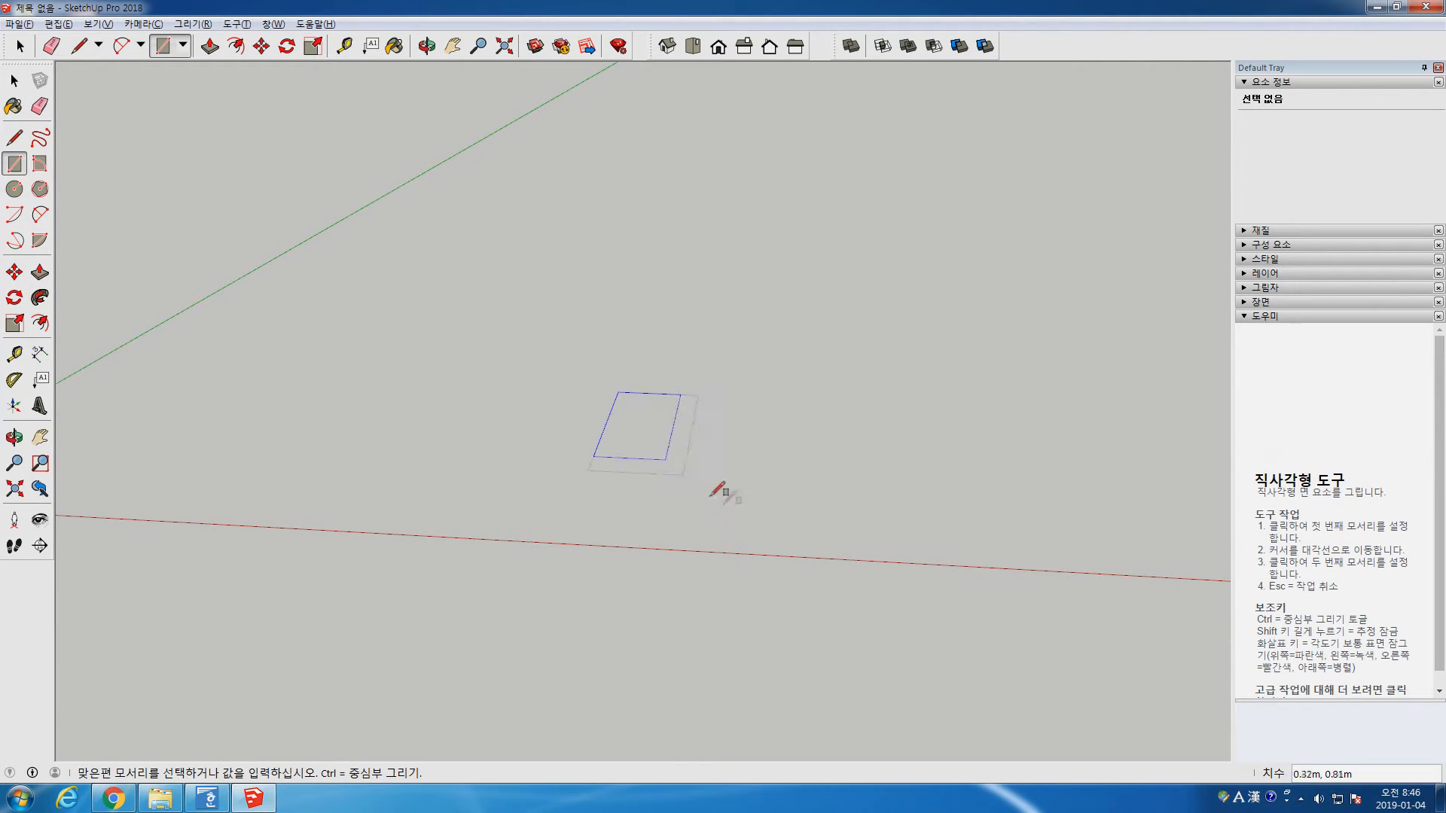
left_click(757, 525)
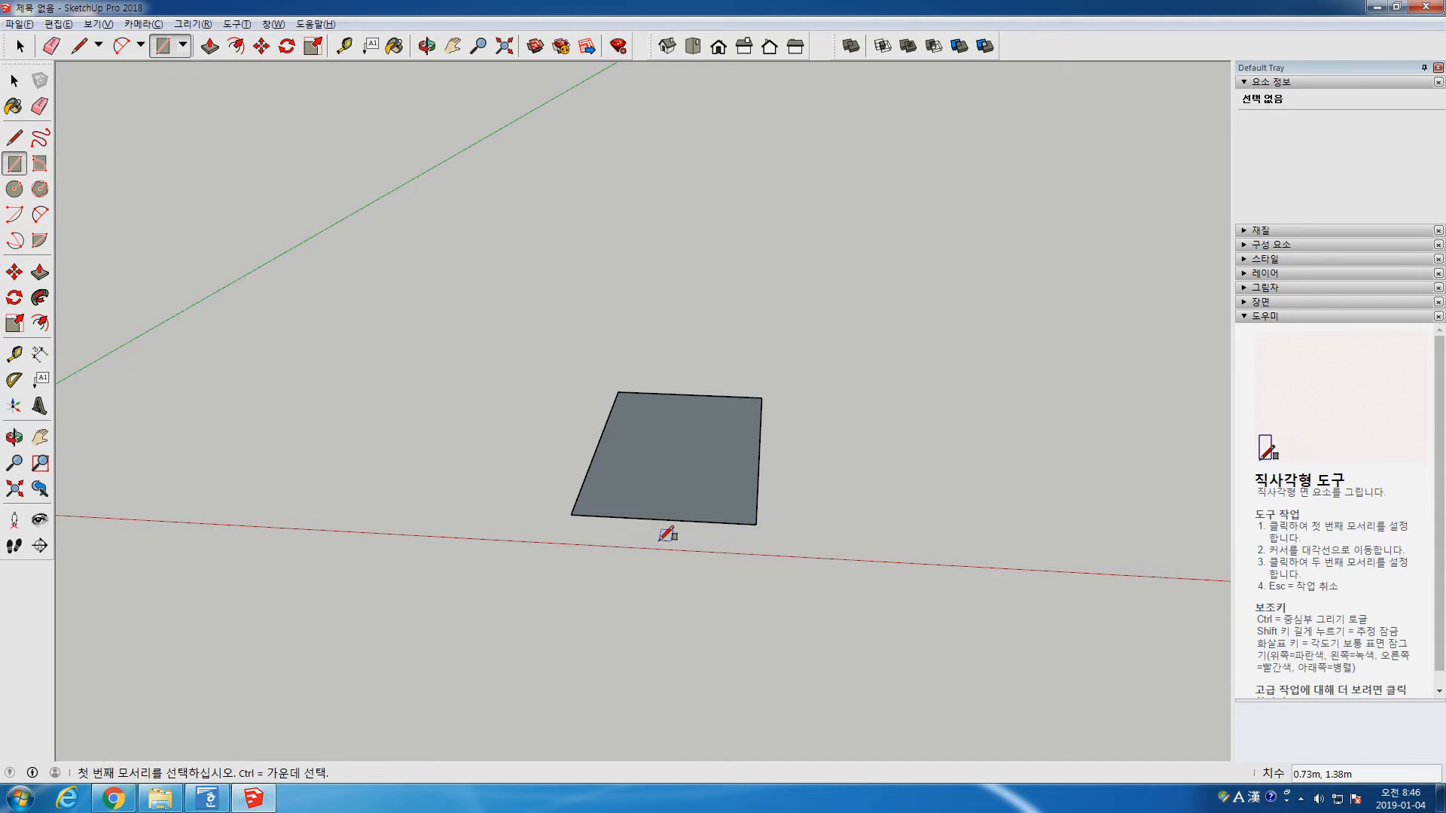
Place a guide line about 0.18 m inside the rectangle's left edge and erase only that guide with the Eraser
key("t")
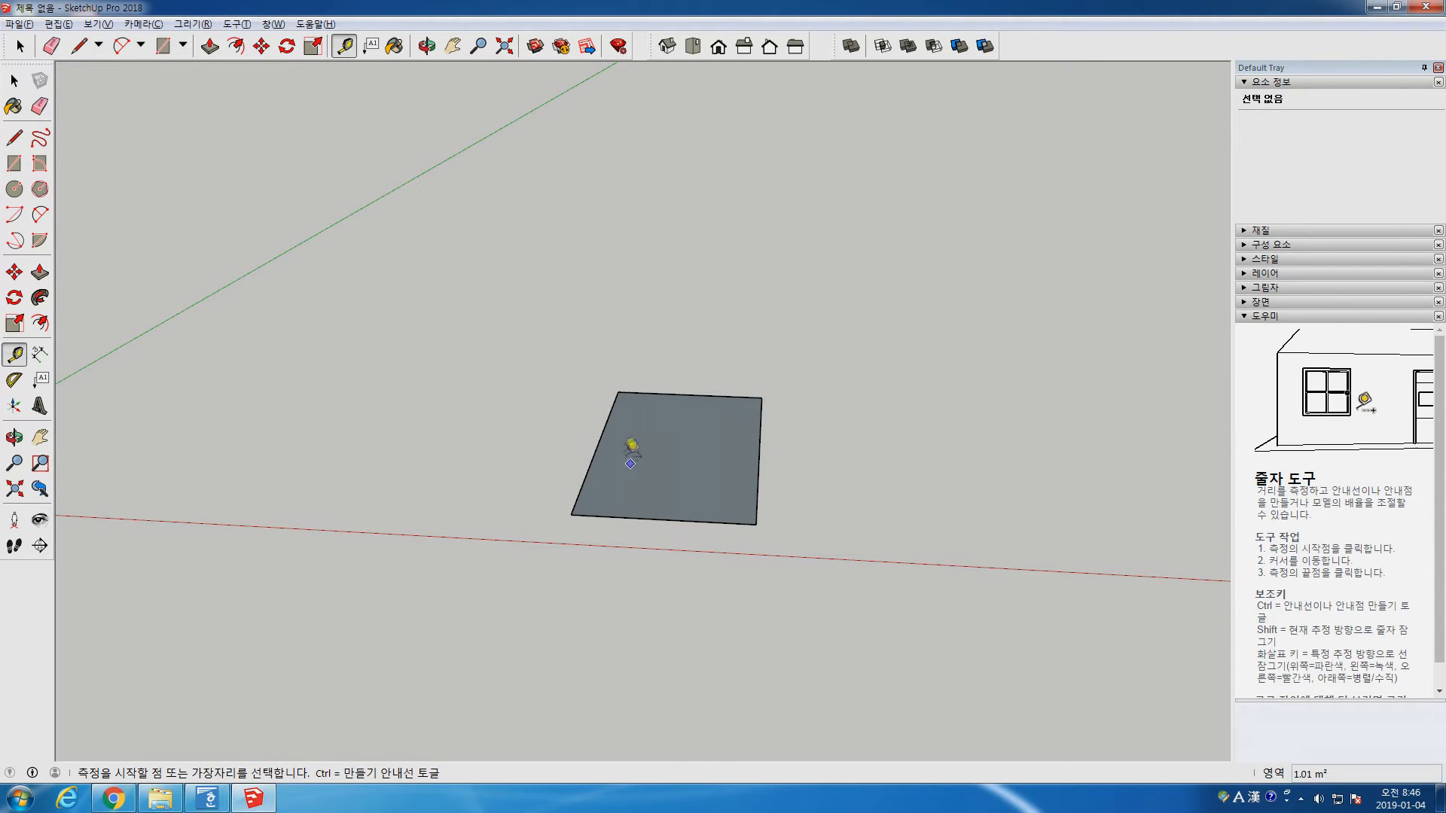
left_click(603, 432)
left_click(647, 426)
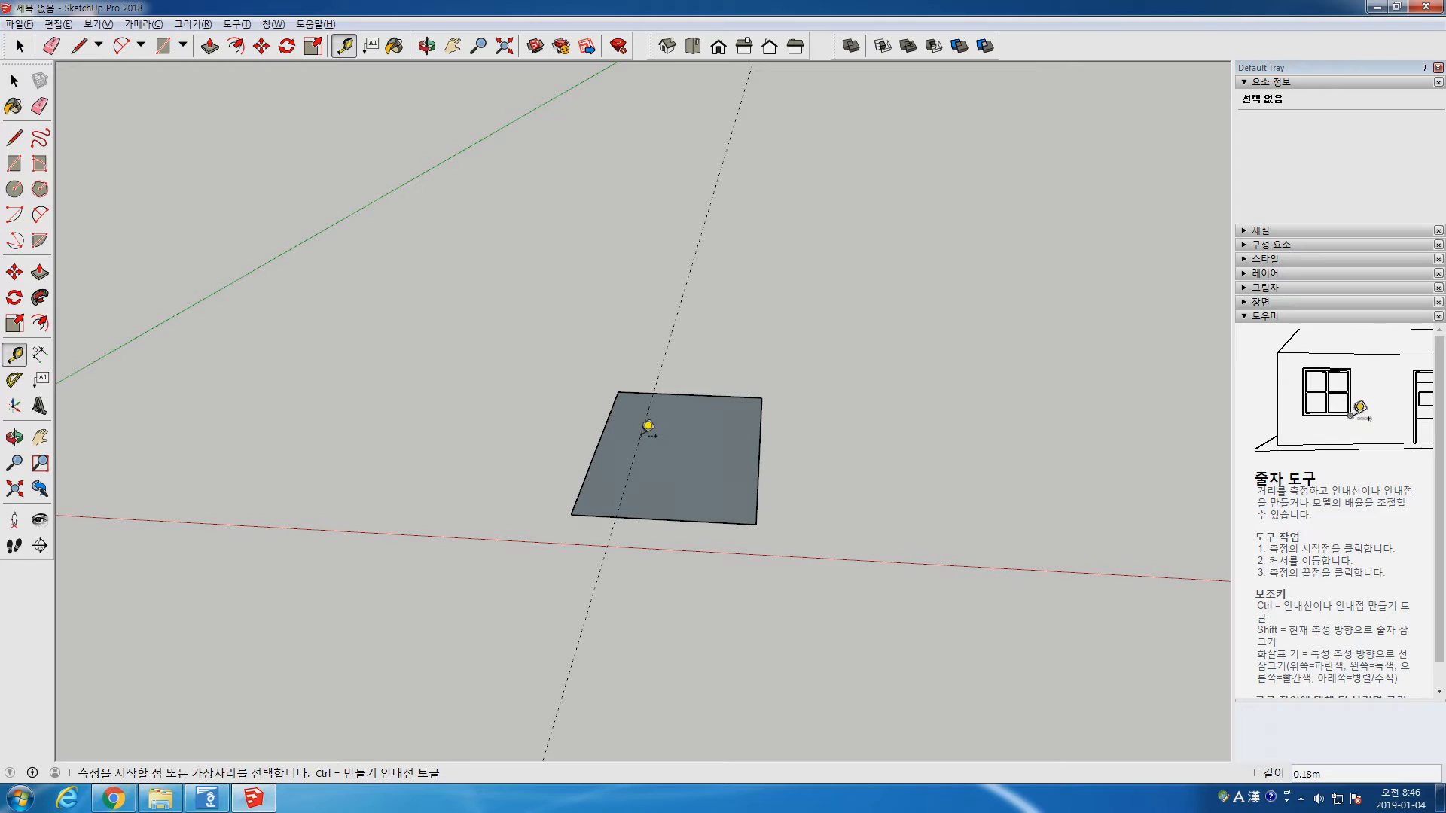
key("space")
key("e")
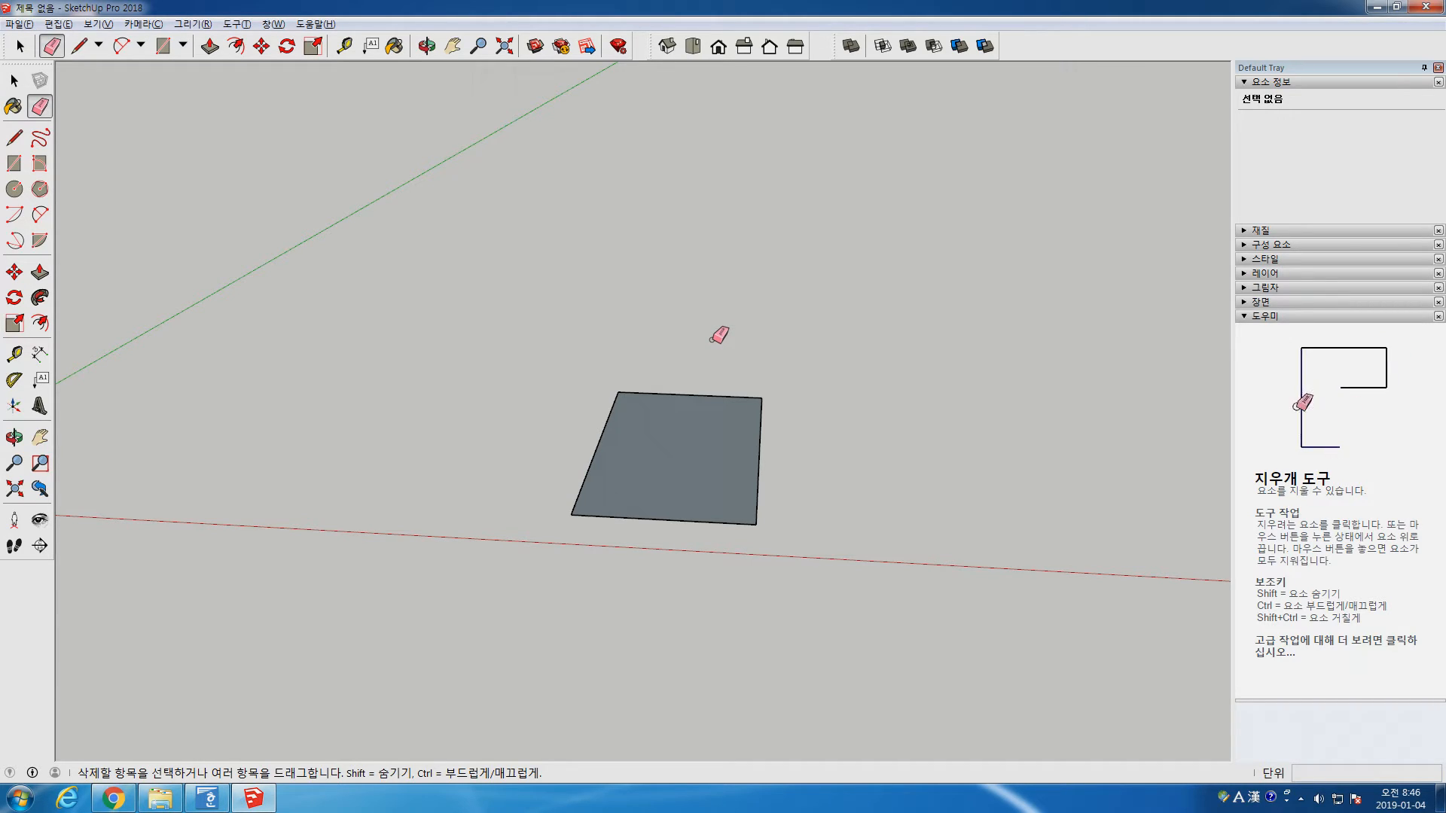
Select the entire rectangle with its face and edges, and delete it
key("space")
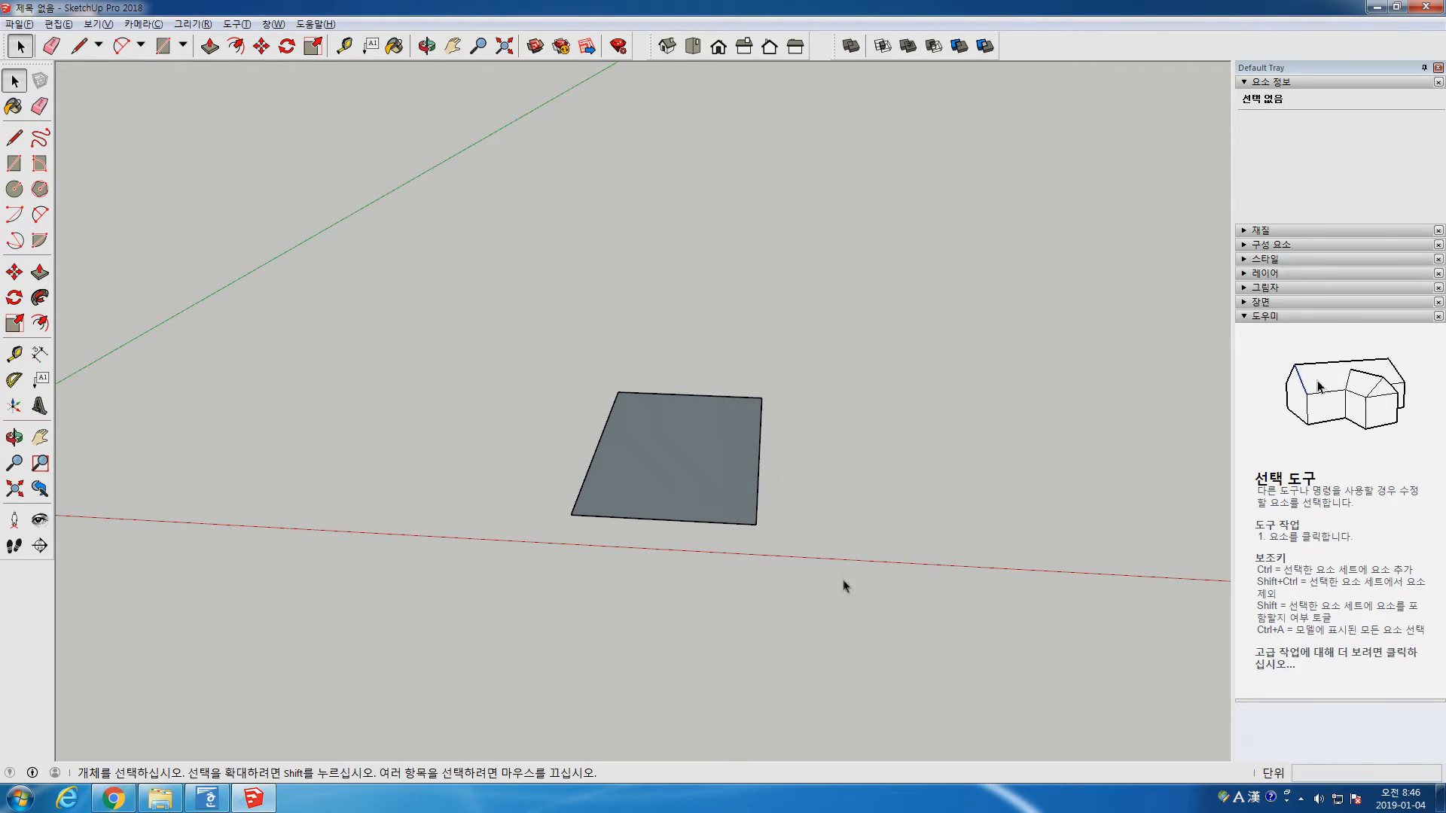
left_click_drag(601, 408, 527, 355)
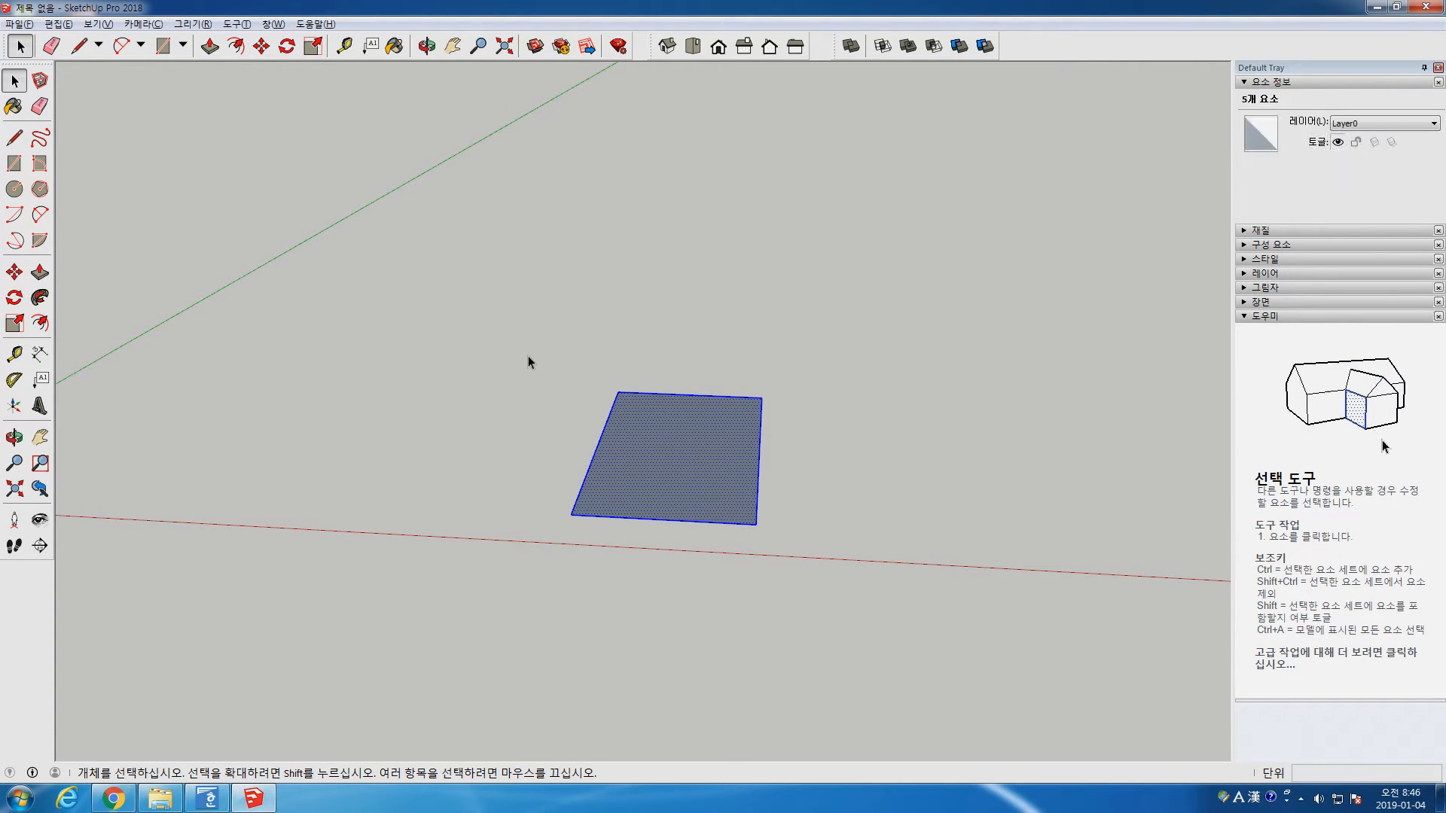
key("Delete")
Draw two overlapping ground rectangles beside the human figure, about 1.04 m by 2.99 m and about 0.57 m by 4.57 m
scroll(527, 355, "down", 2)
middle_click_drag(528, 359, 807, 493, "shift")
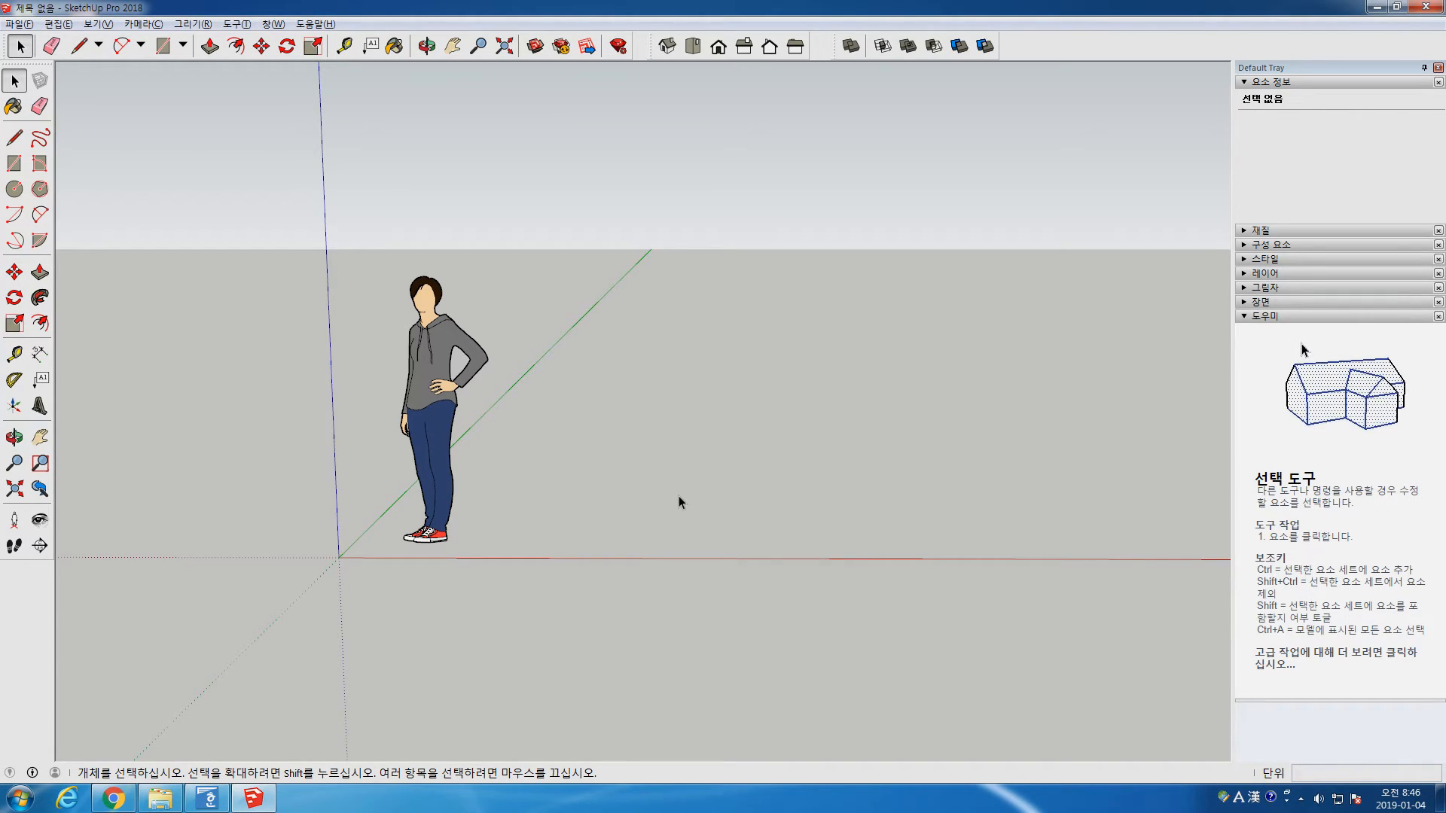
middle_click_drag(676, 497, 649, 570)
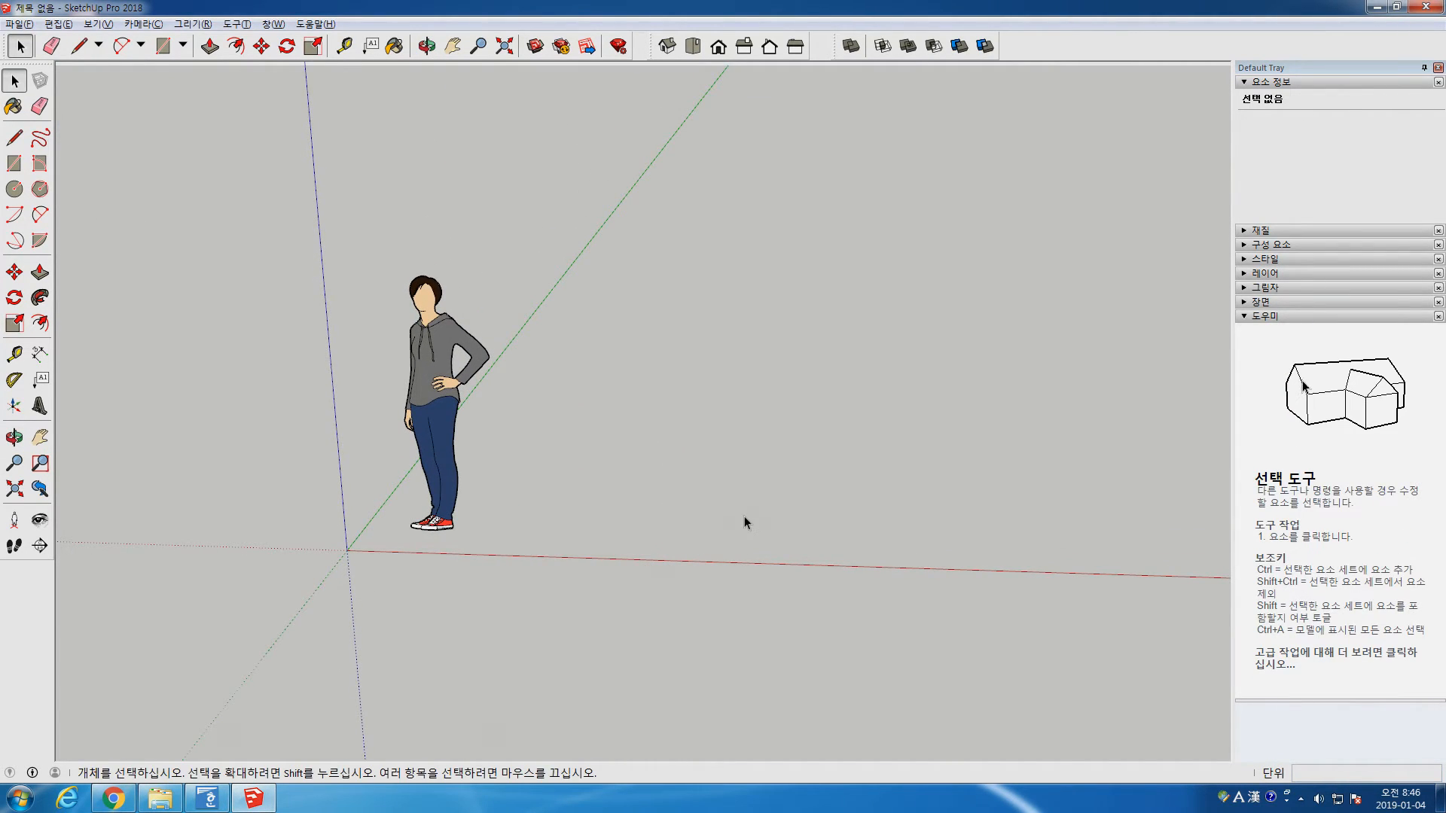
key("r")
left_click(704, 404)
left_click(861, 543)
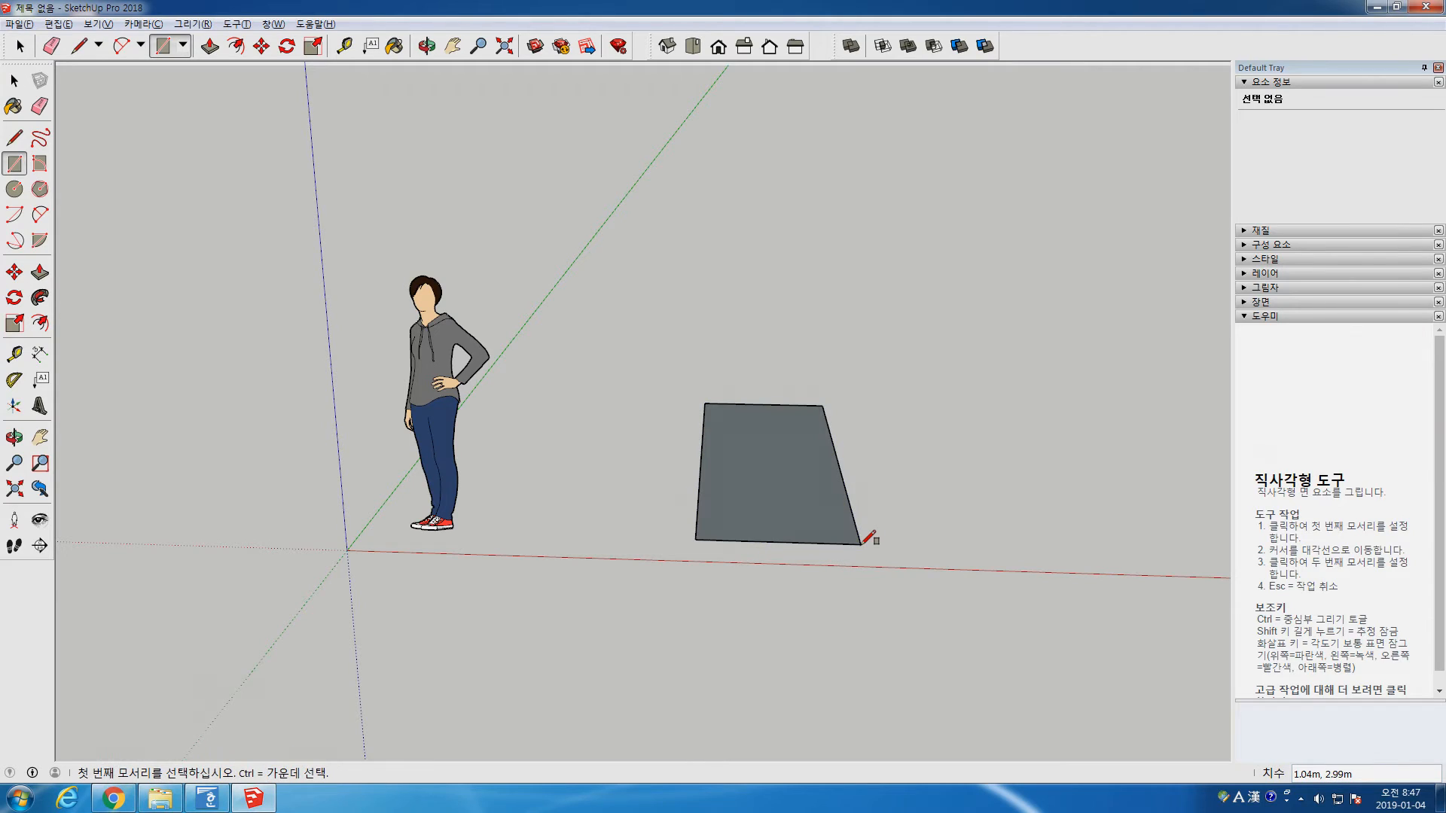
left_click(795, 334)
left_click(908, 479)
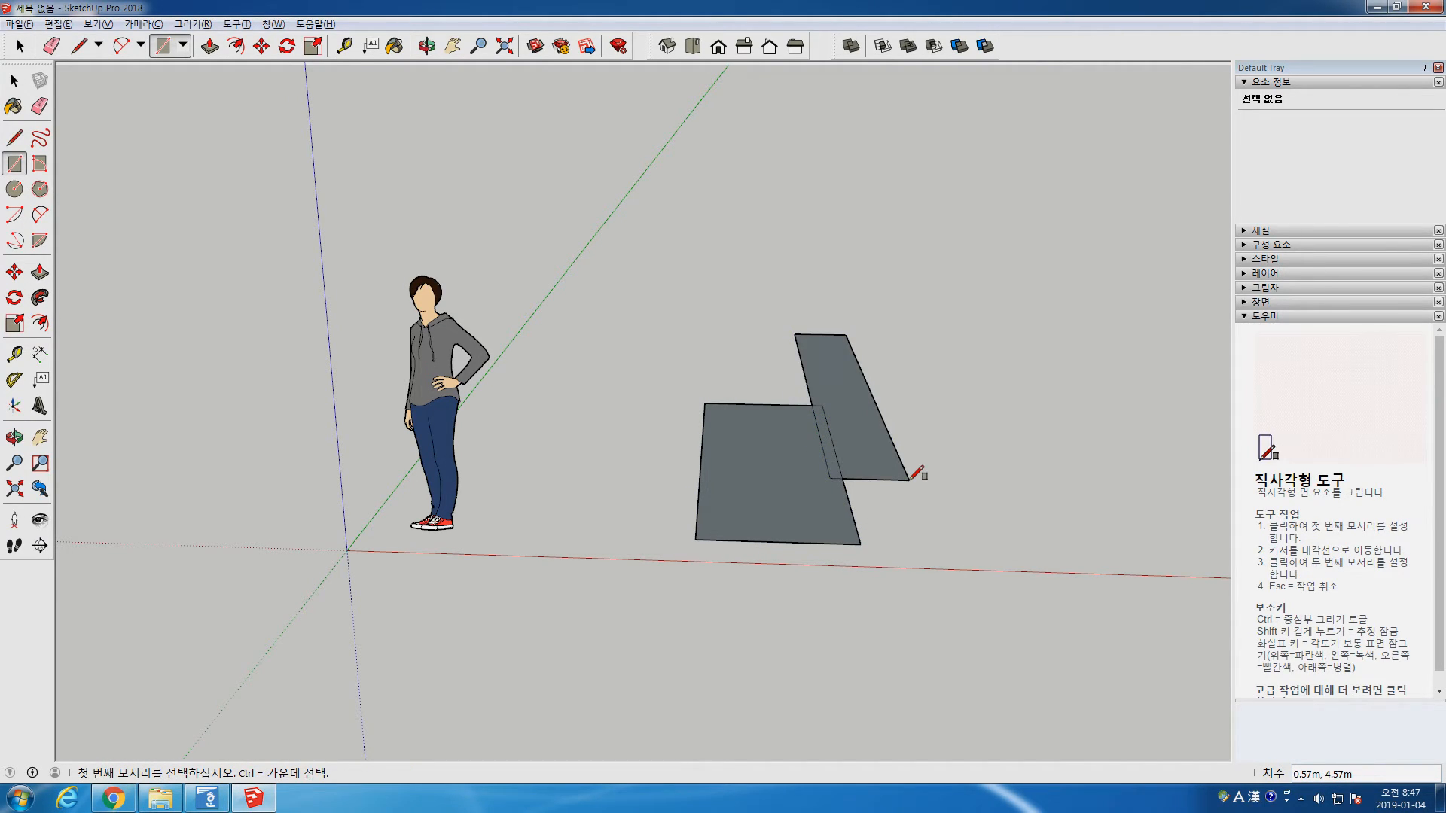
Erase the inner edges where the two rectangles overlap, merging them into one stepped face
scroll(910, 479, "up", 3)
key("space")
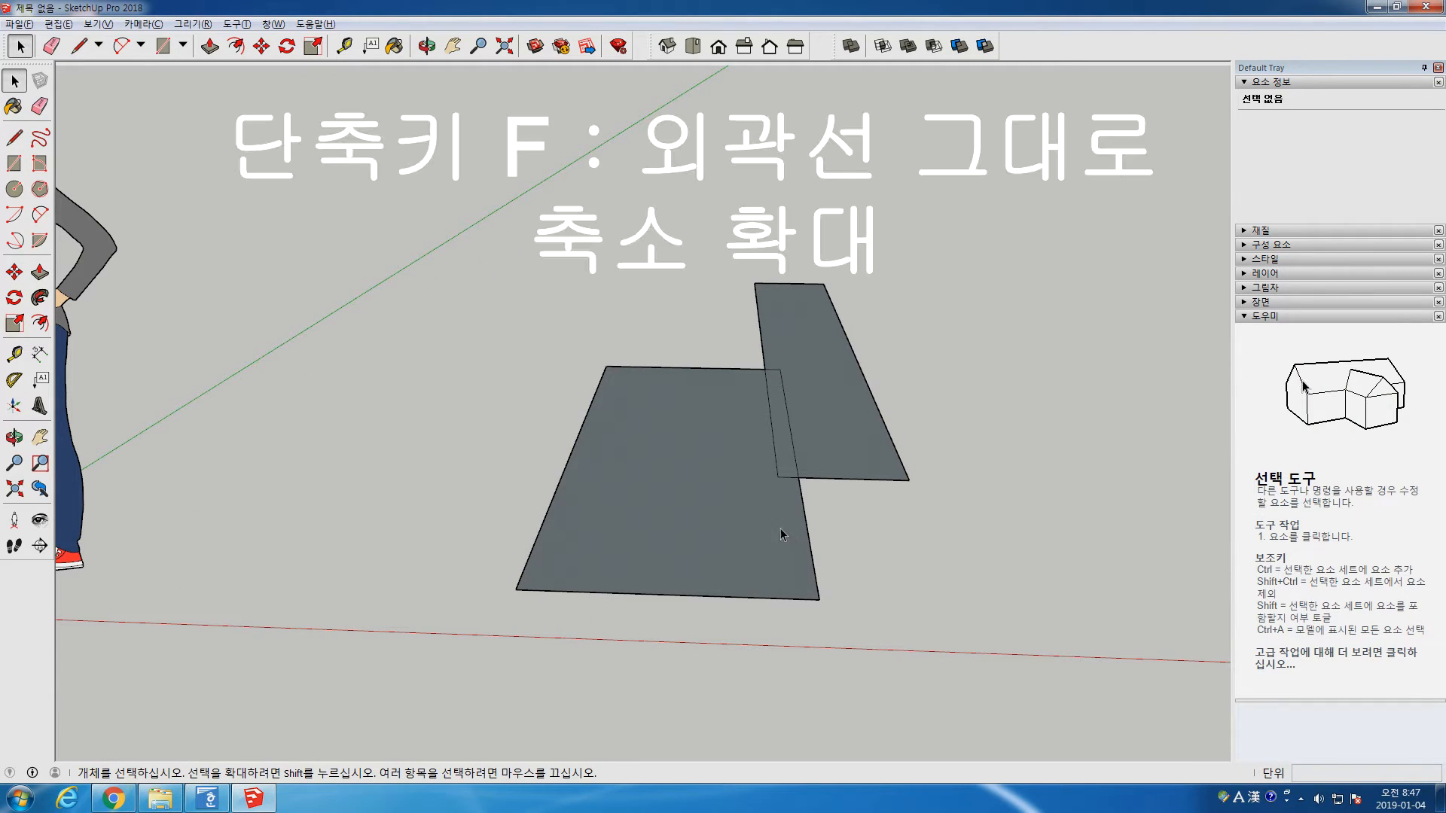
key("e")
left_click(773, 449)
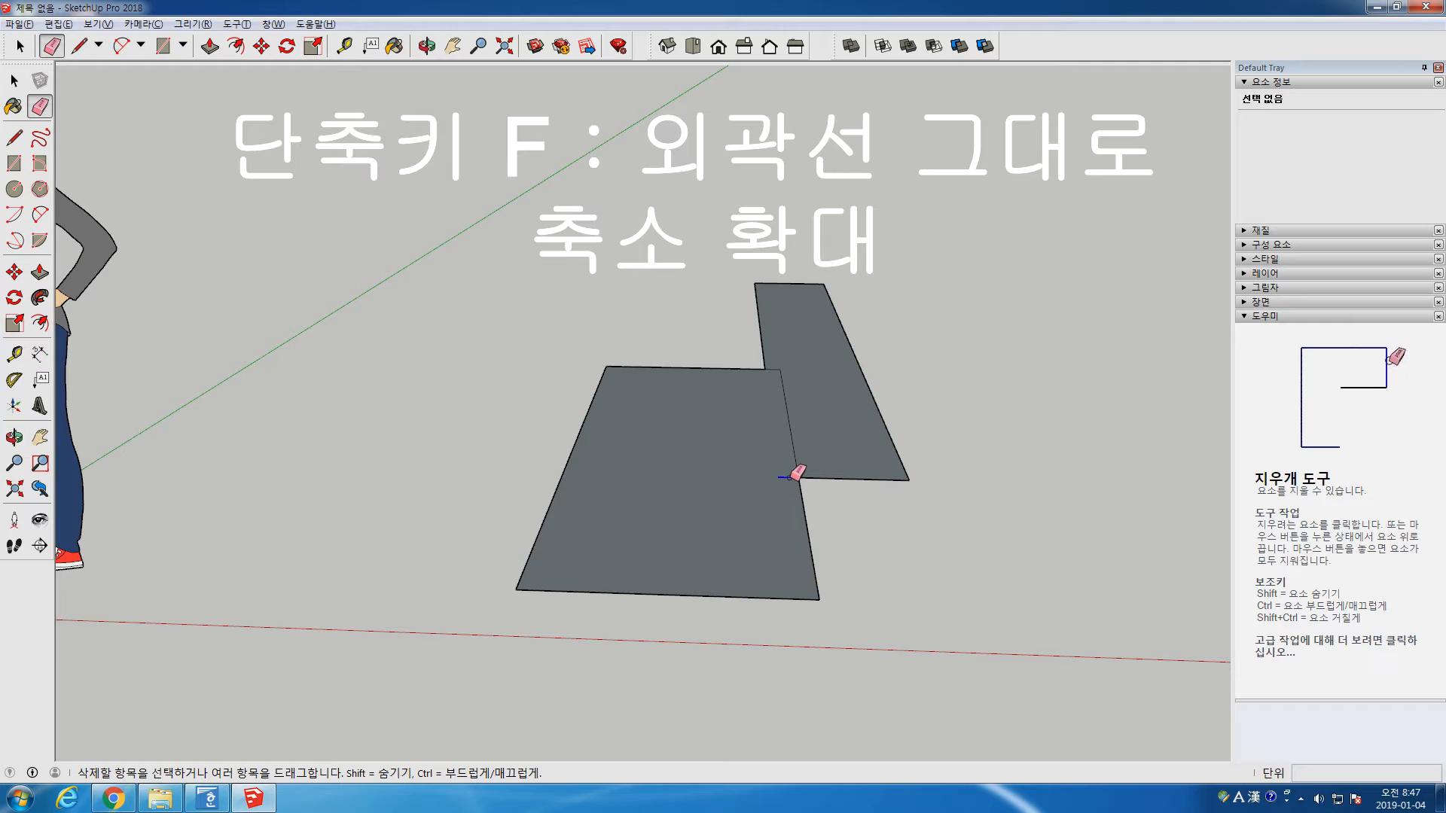
left_click(795, 463)
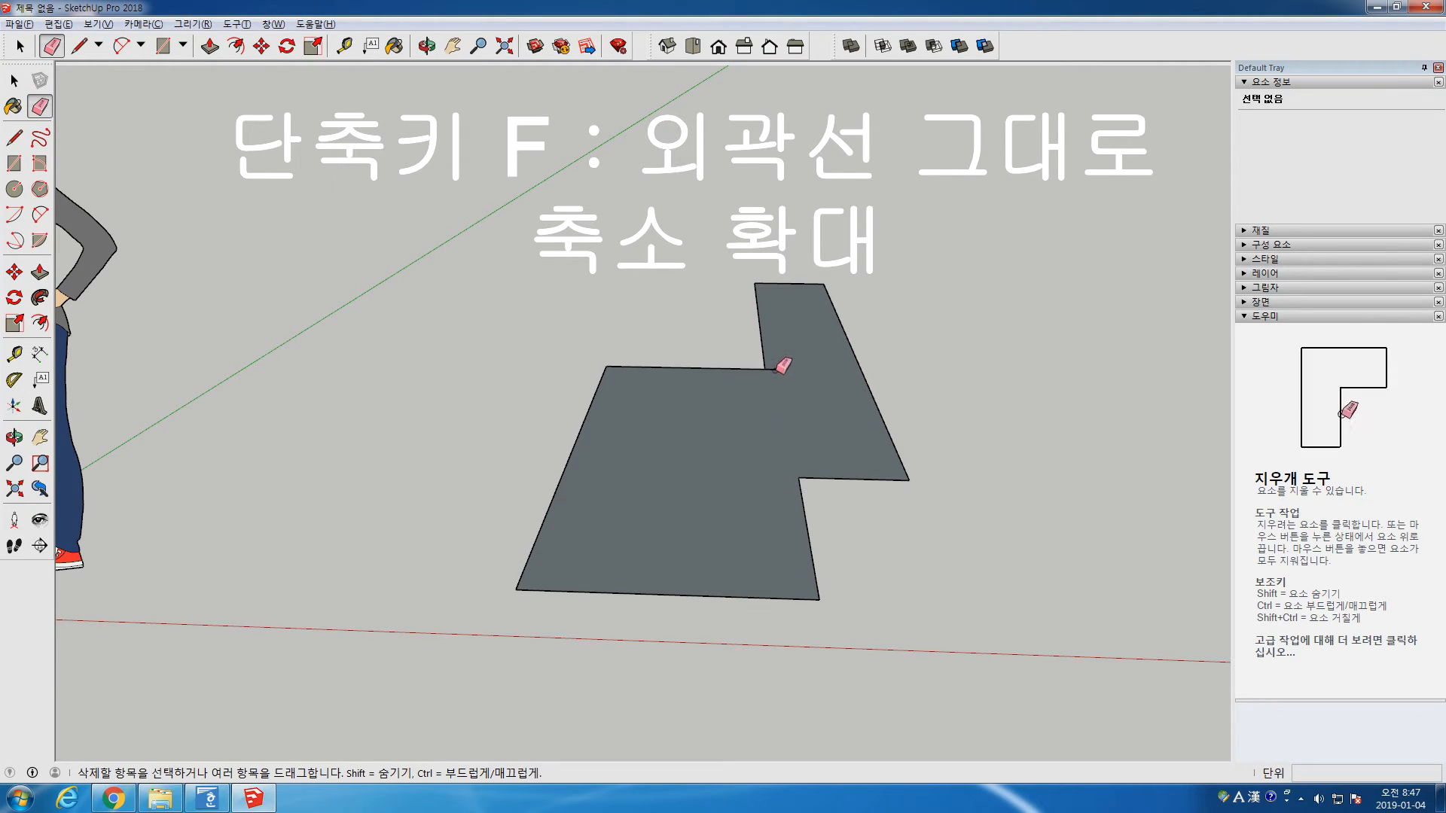
key("space")
Push/Pull the merged stepped face upward into a low solid block
key("p")
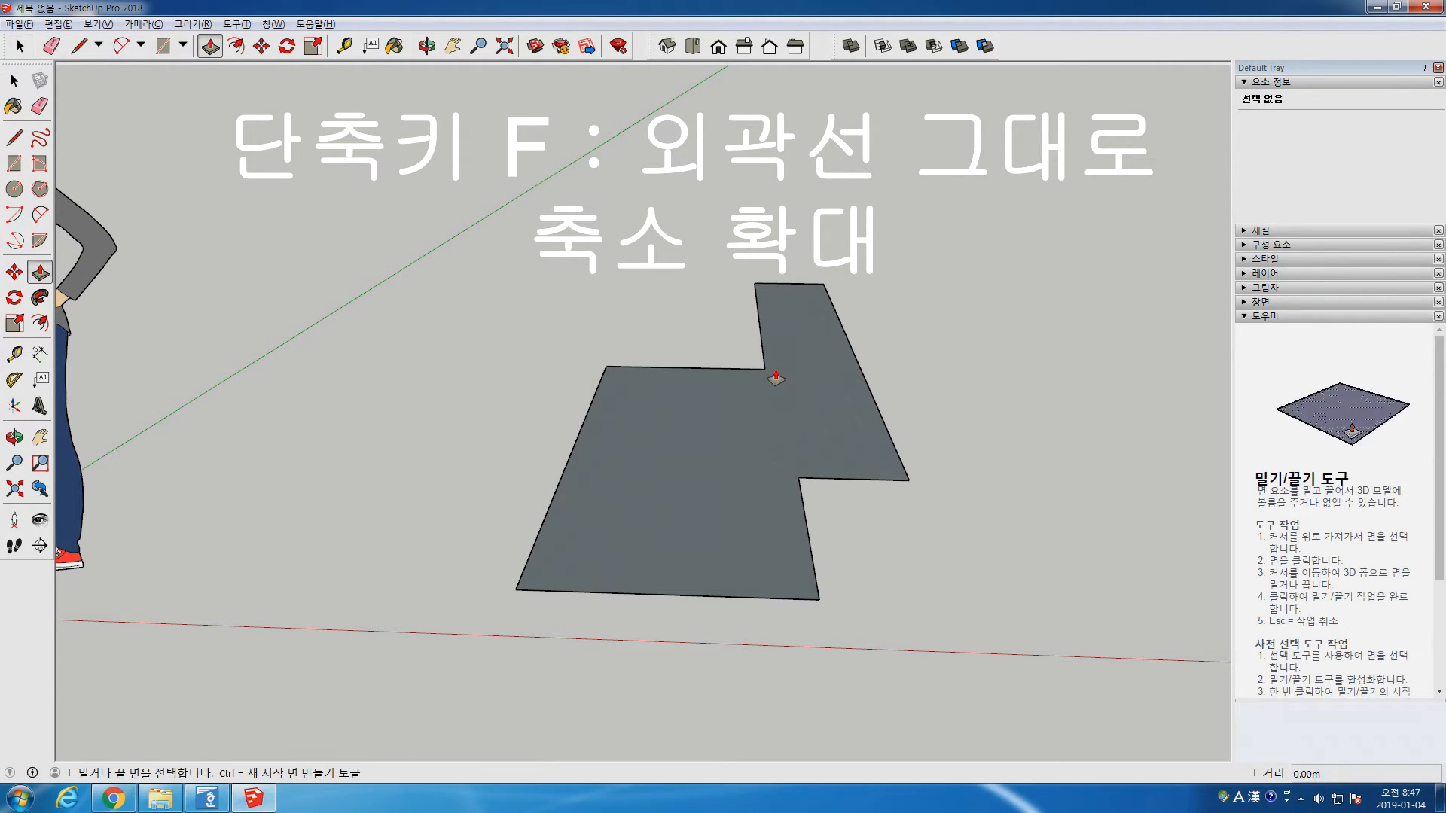
left_click(773, 372)
left_click(767, 310)
key("space")
key("o")
left_click_drag(962, 491, 900, 585)
key("space")
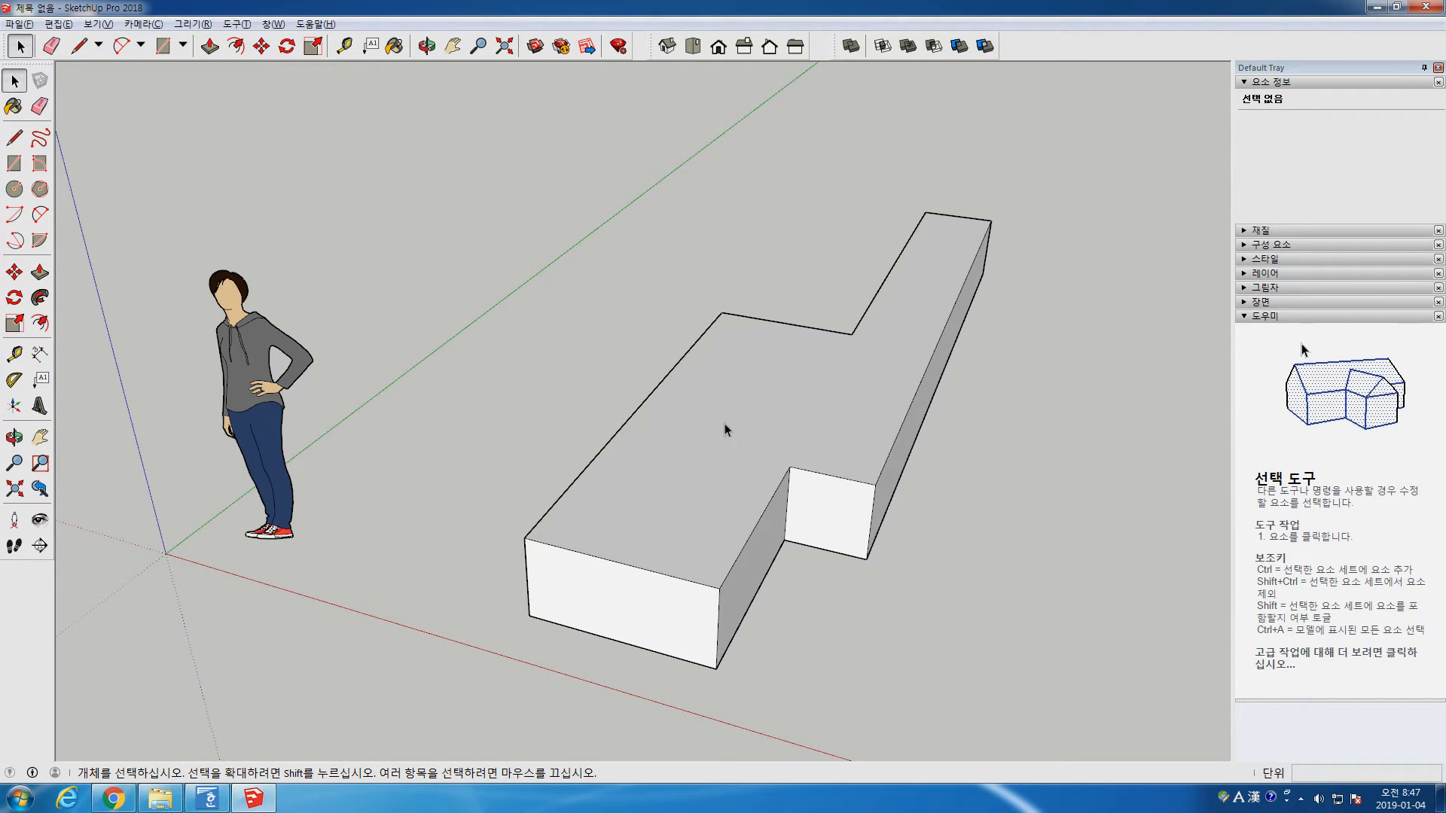
Place Tape Measure guide lines inside the block's top edges: one along the back, one about 0.30 m inside the left edge, two along the narrow arm
middle_click_drag(724, 423, 758, 484)
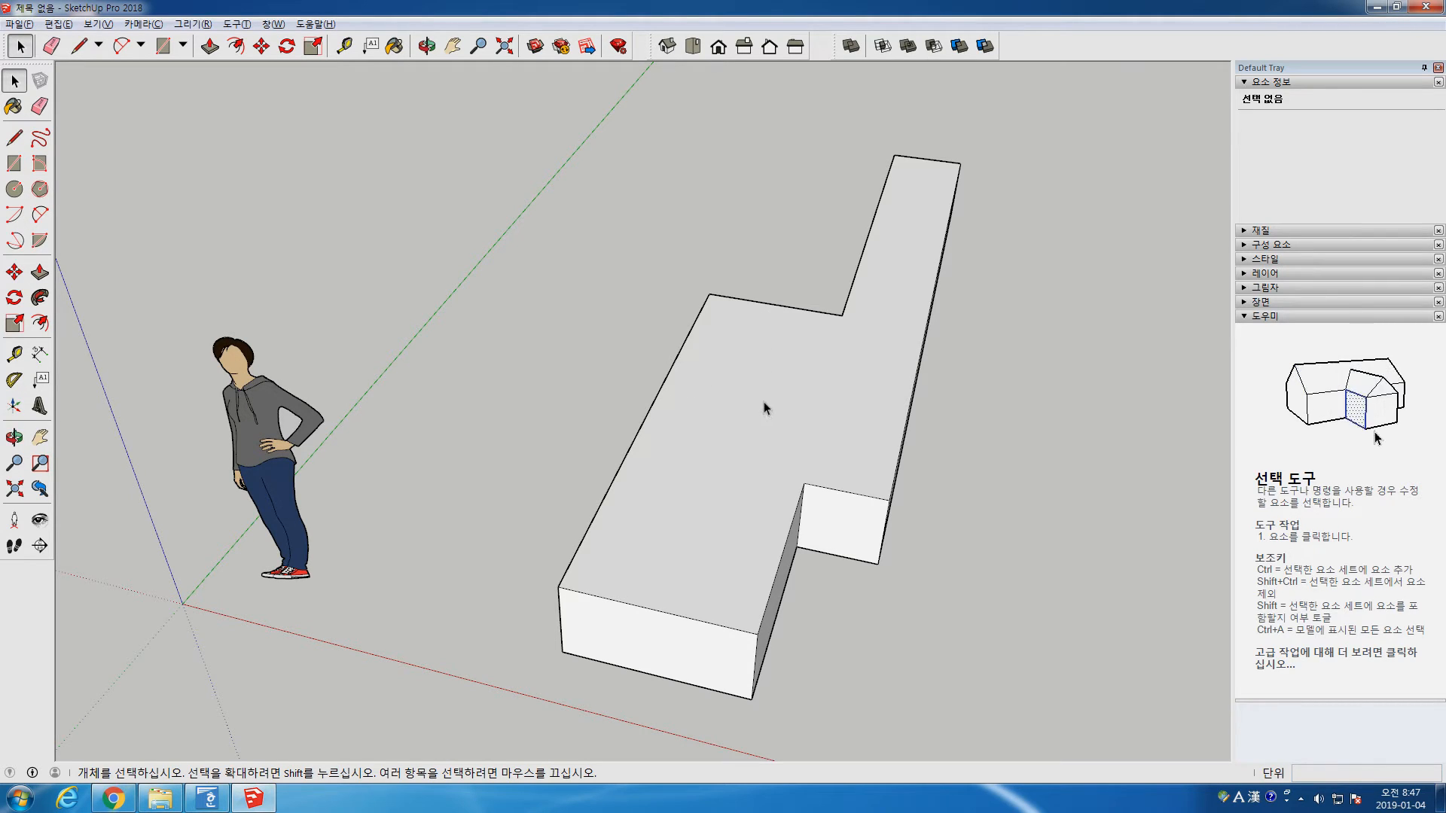
key("t")
left_click(774, 303)
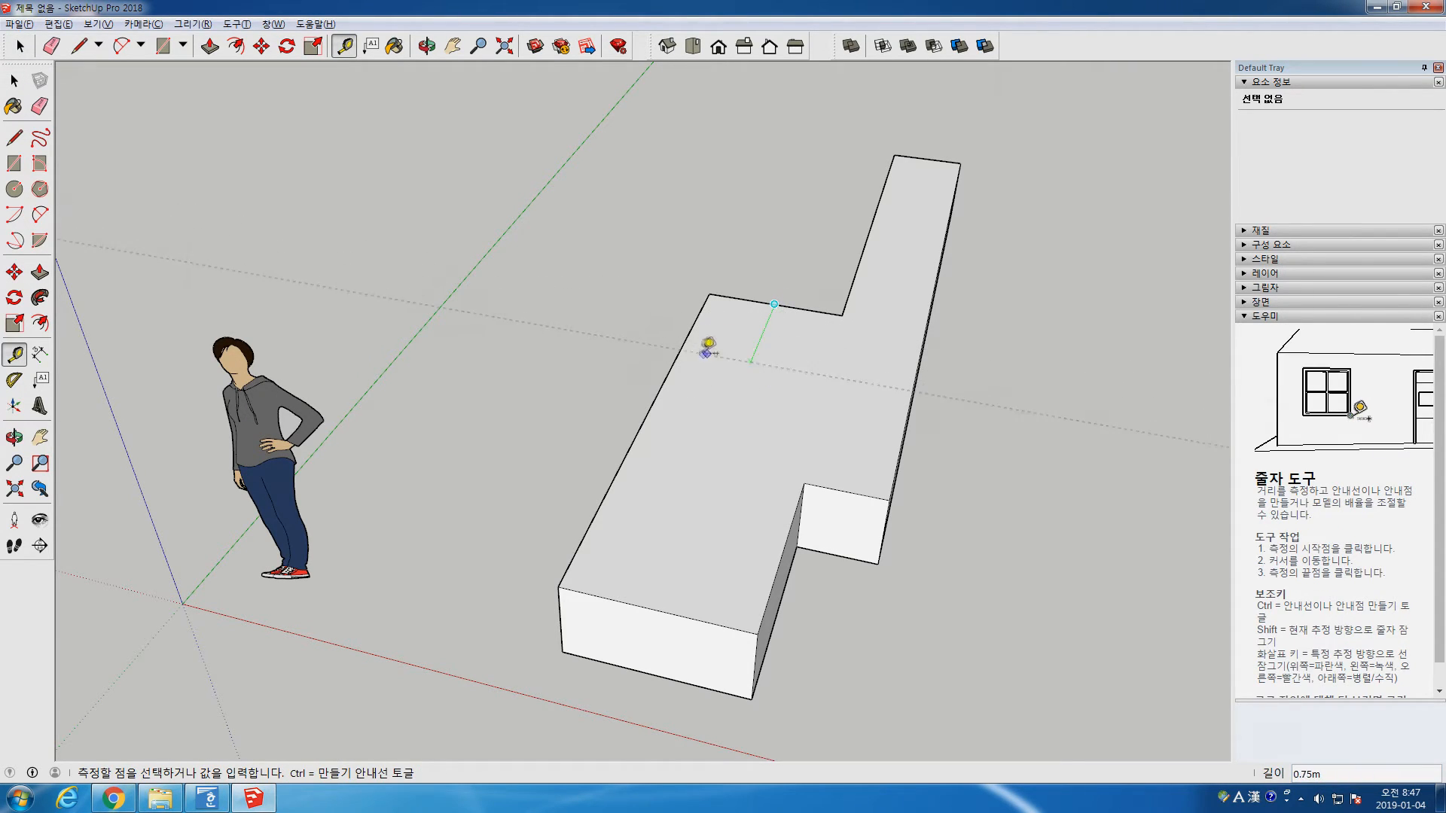
left_click(759, 313)
left_click(699, 321)
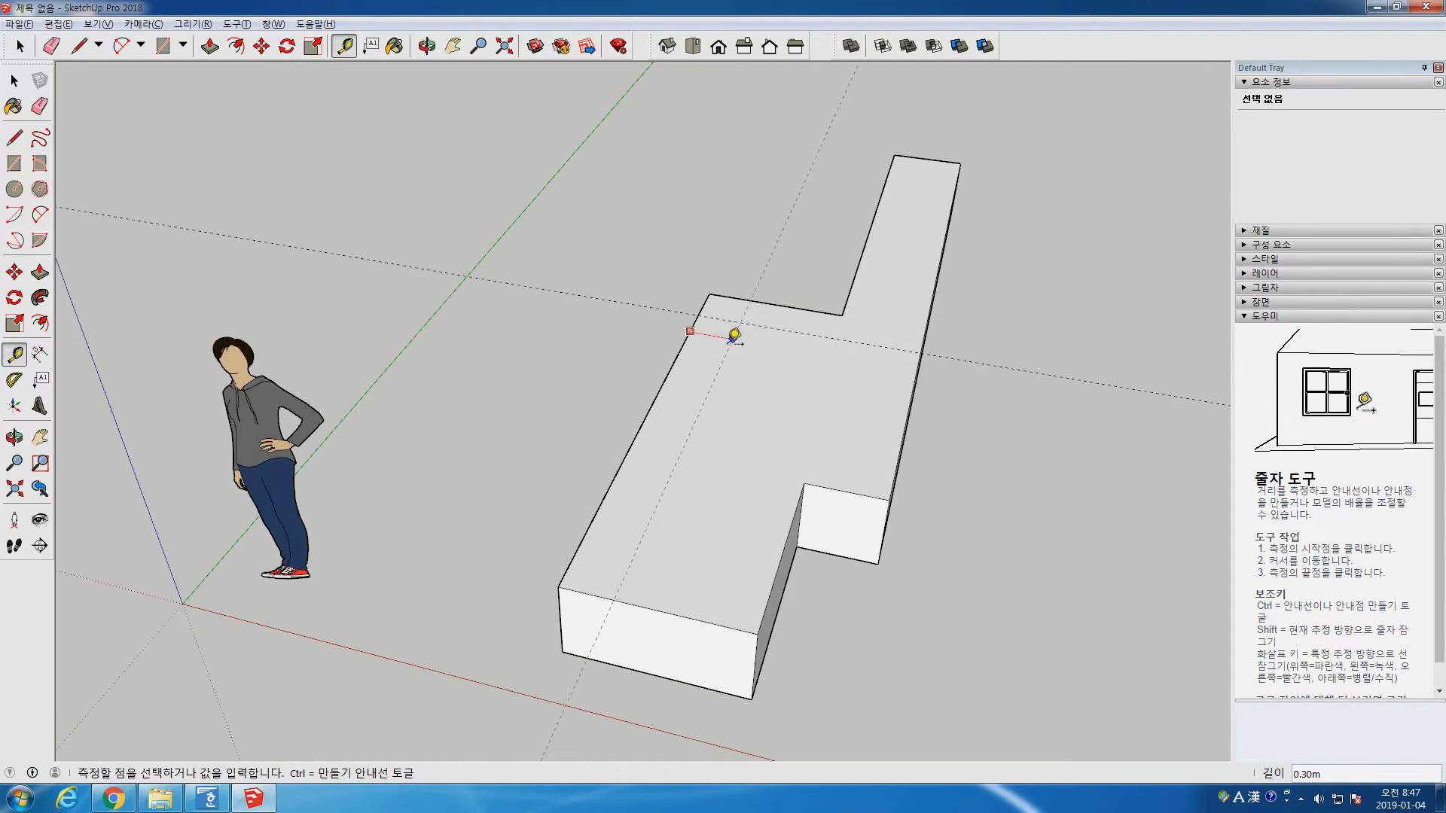
left_click(734, 332)
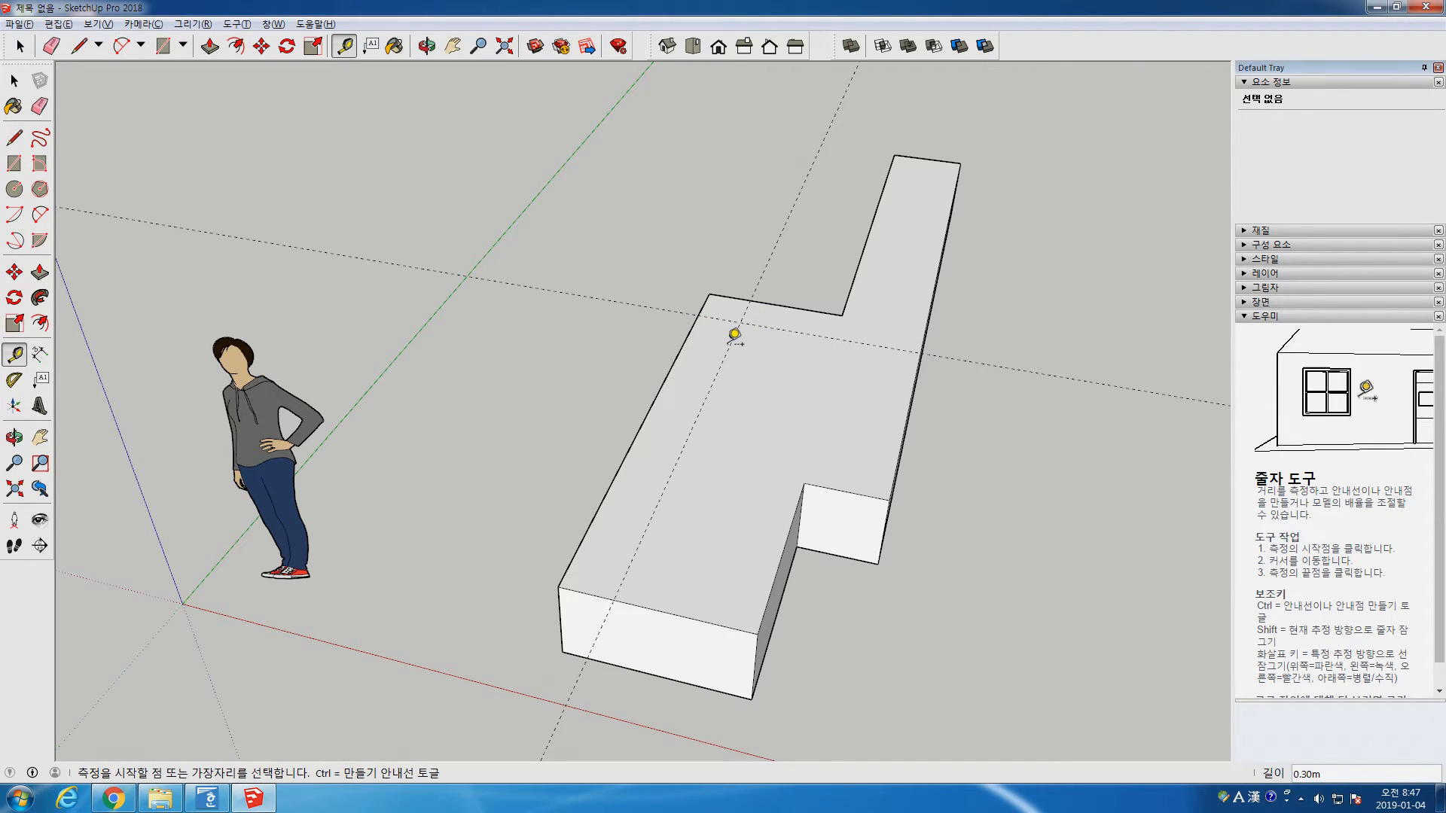
left_click(856, 272)
left_click(898, 281)
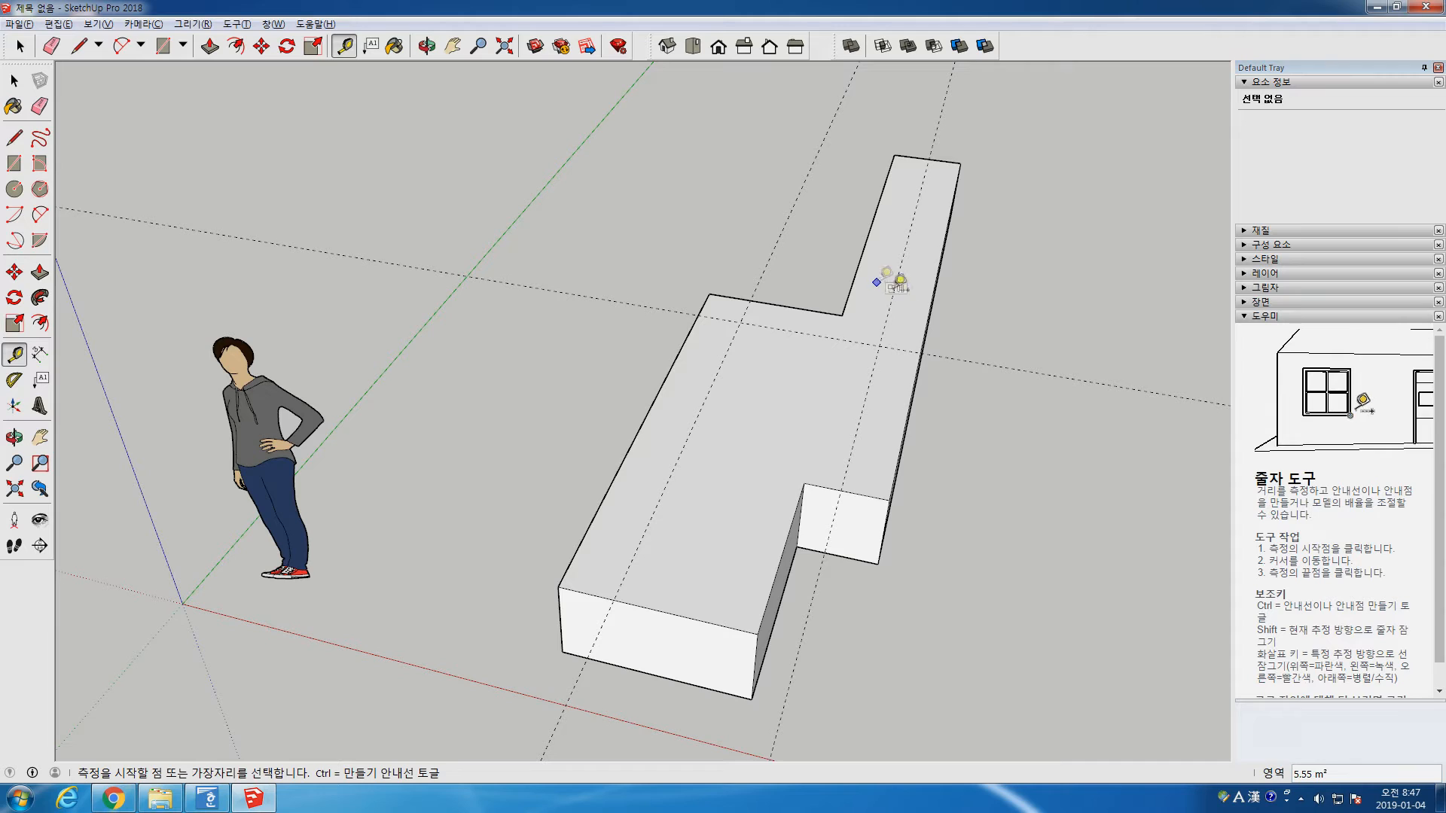
left_click(931, 310)
left_click(917, 315)
key("space")
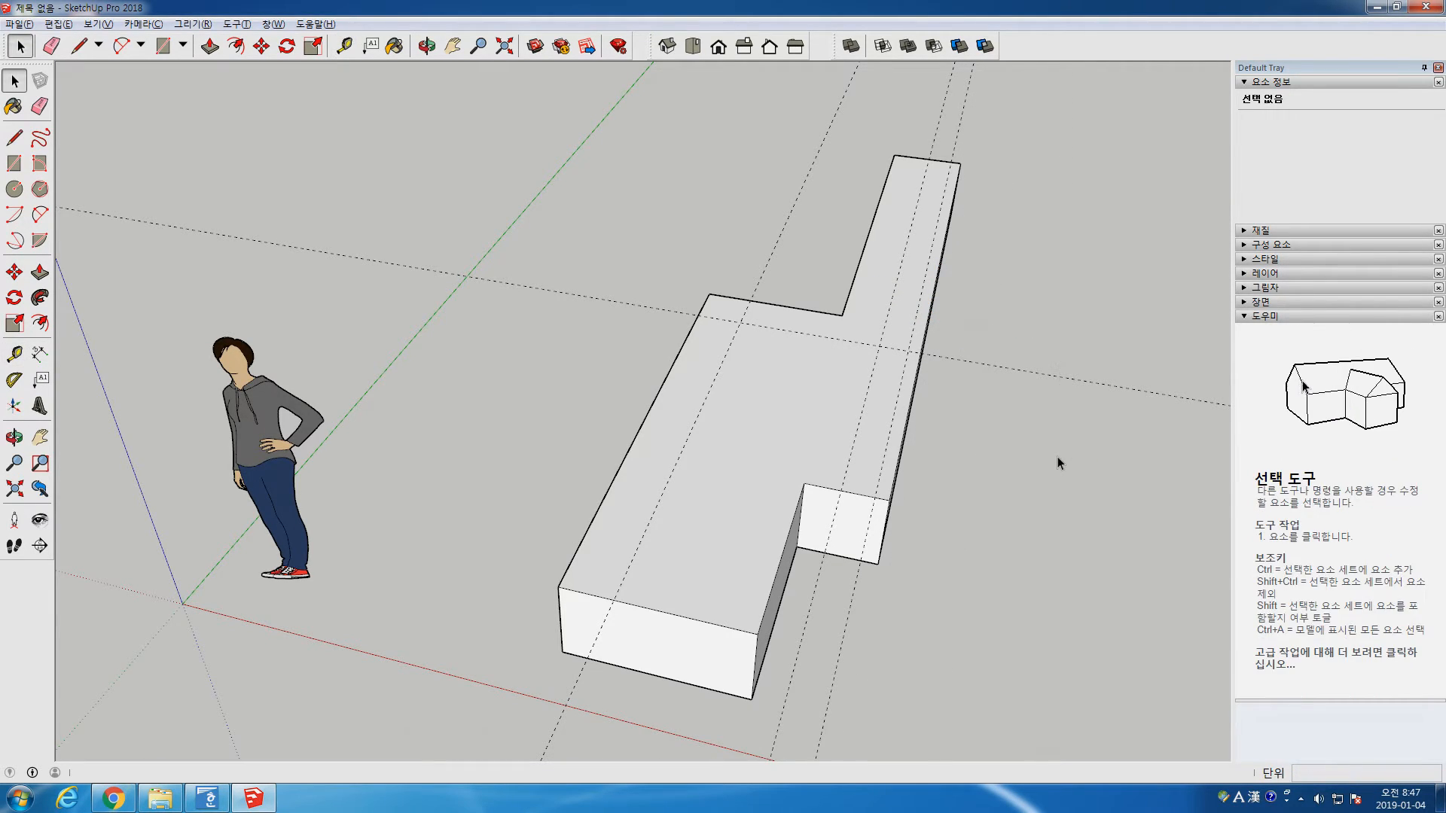
Erase all guide lines around the block with one sweep of the Eraser
key("e")
mouse_move(999, 155)
left_mouse_down()
mouse_move(944, 110)
mouse_move(823, 87)
left_mouse_up()
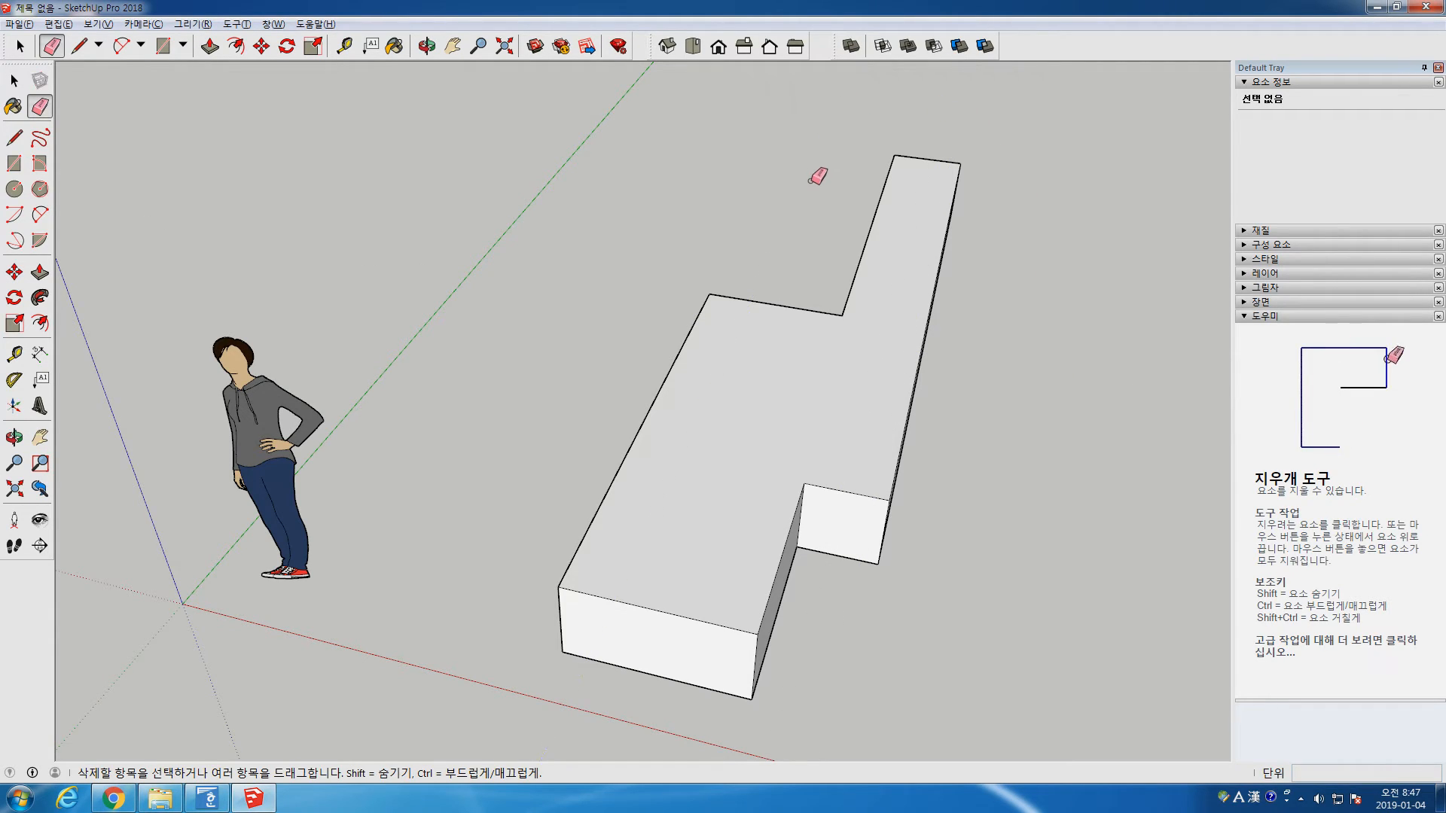
key("space")
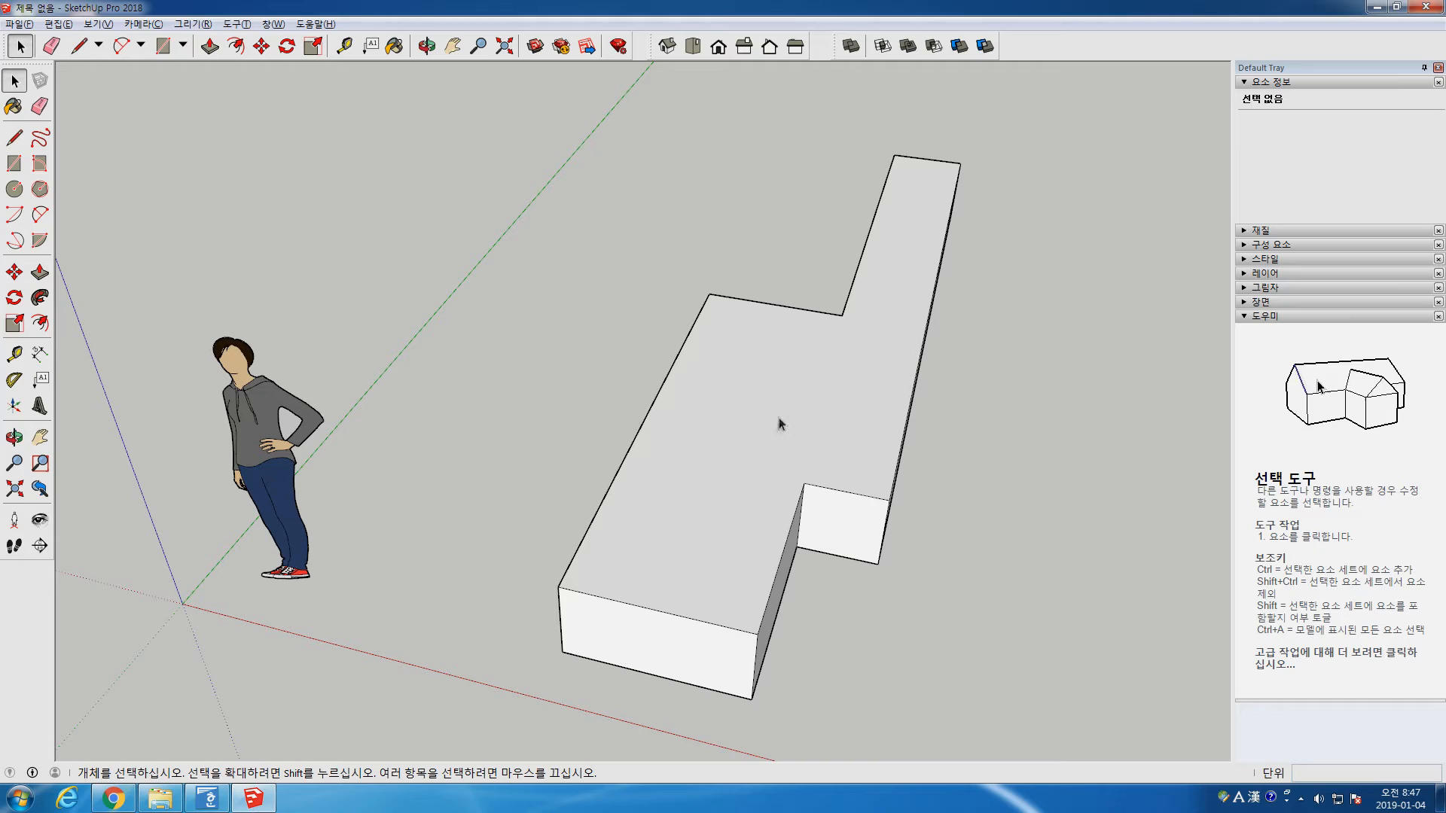
Offset the outline of the block's top face inward by about 0.2 m
key("f")
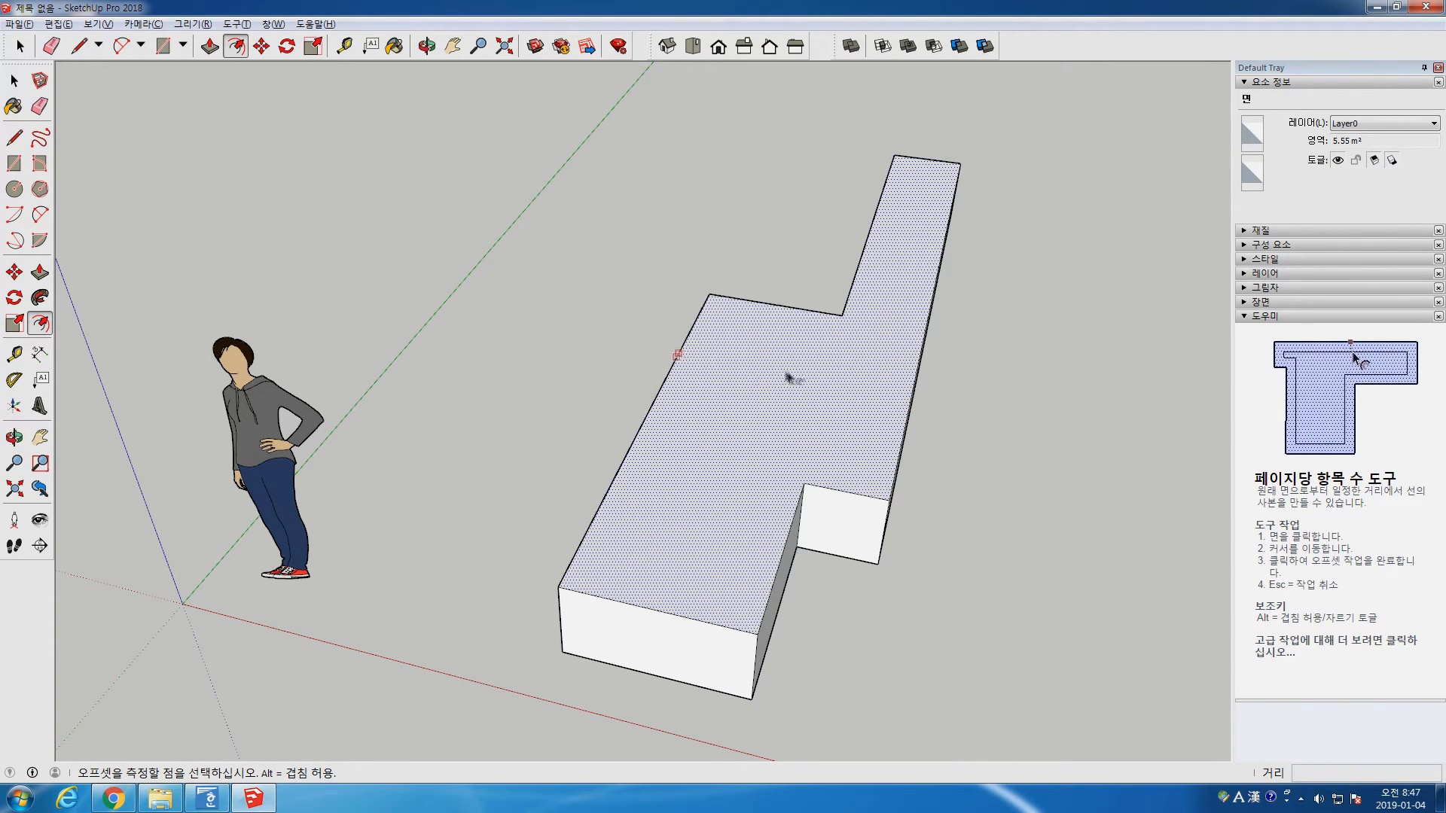
left_click(693, 382)
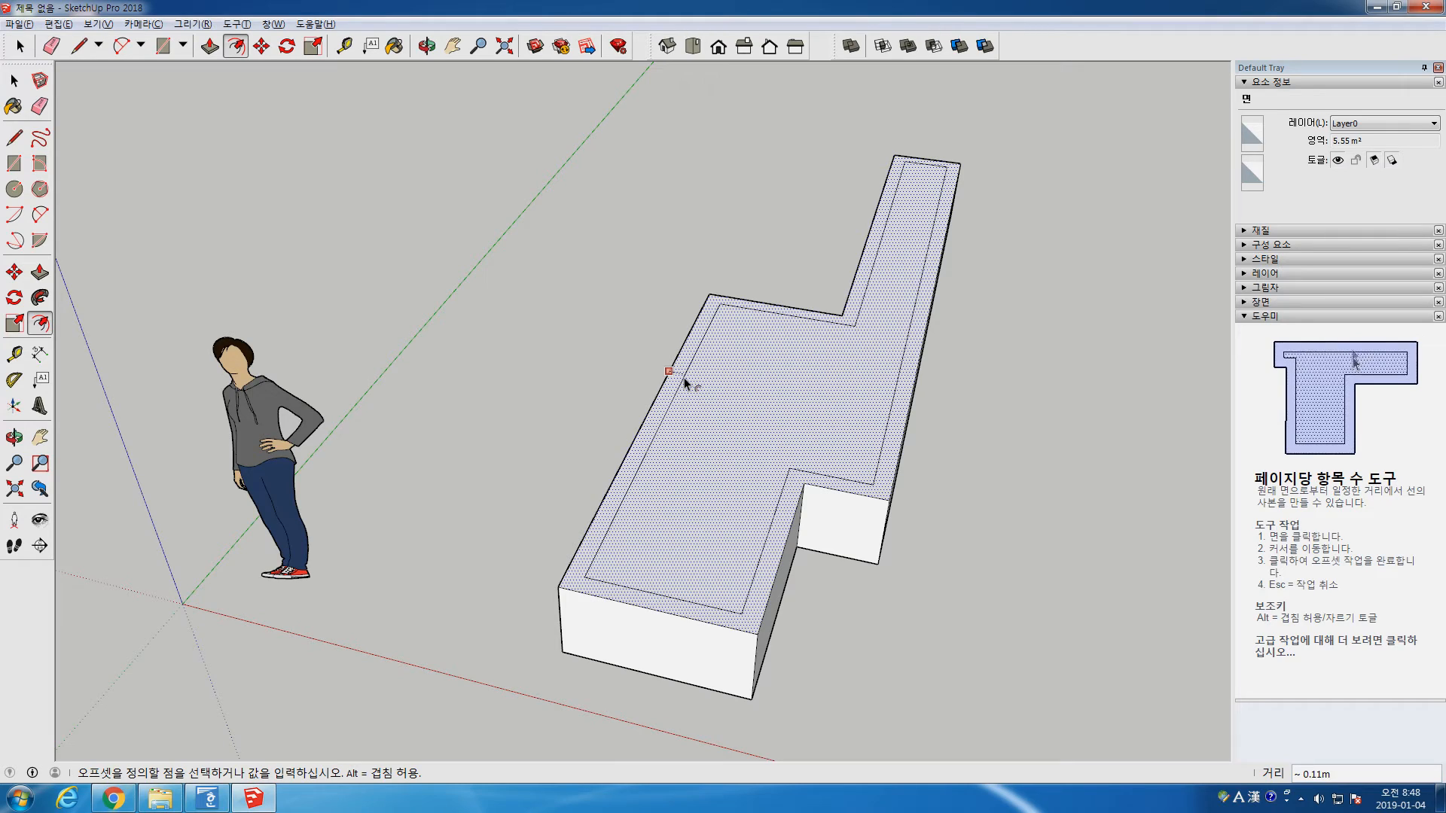
key("Return")
key("space")
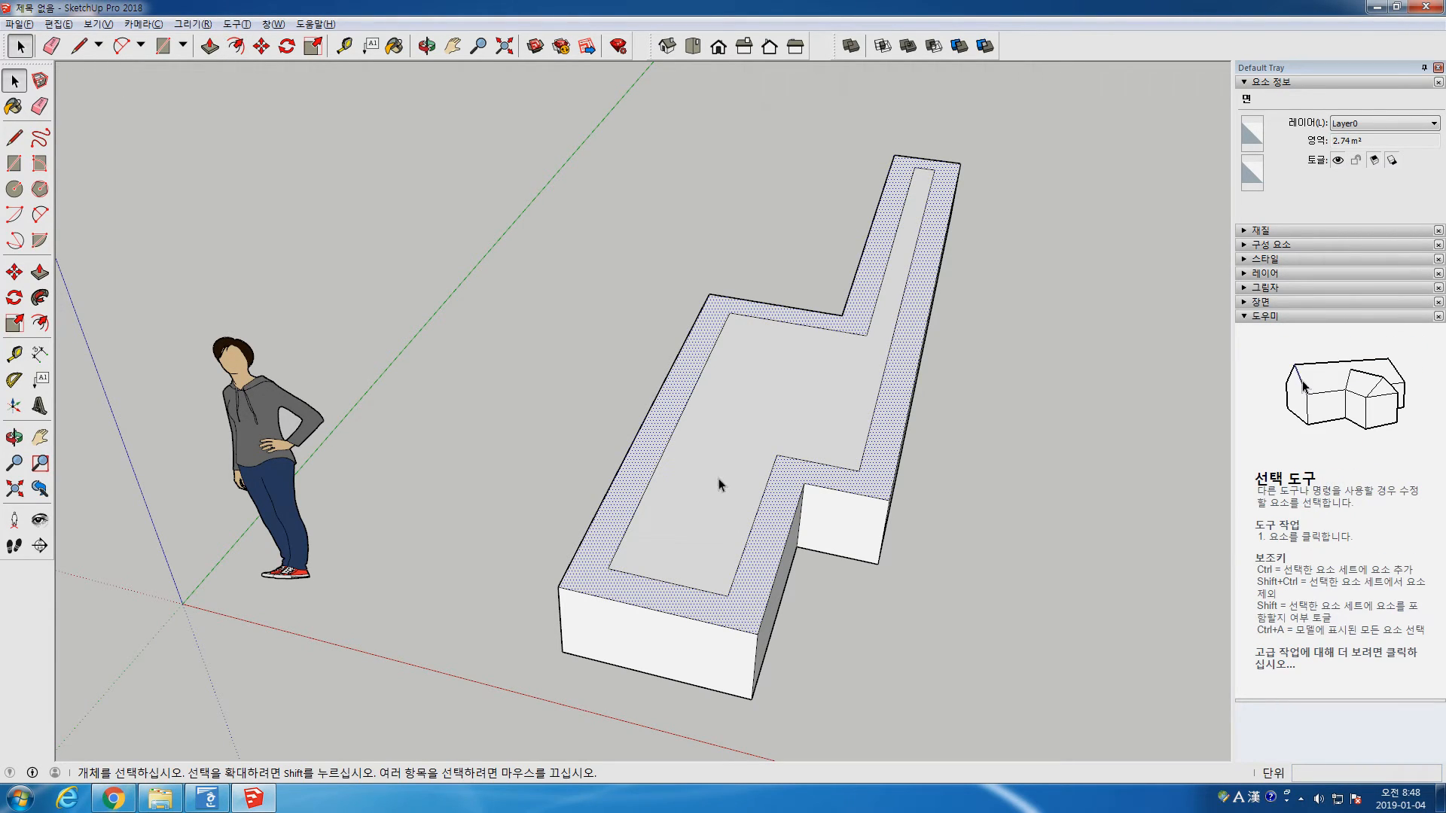
Push/Pull the inner offset face upward to form a smaller second tier on the block
left_click(718, 480)
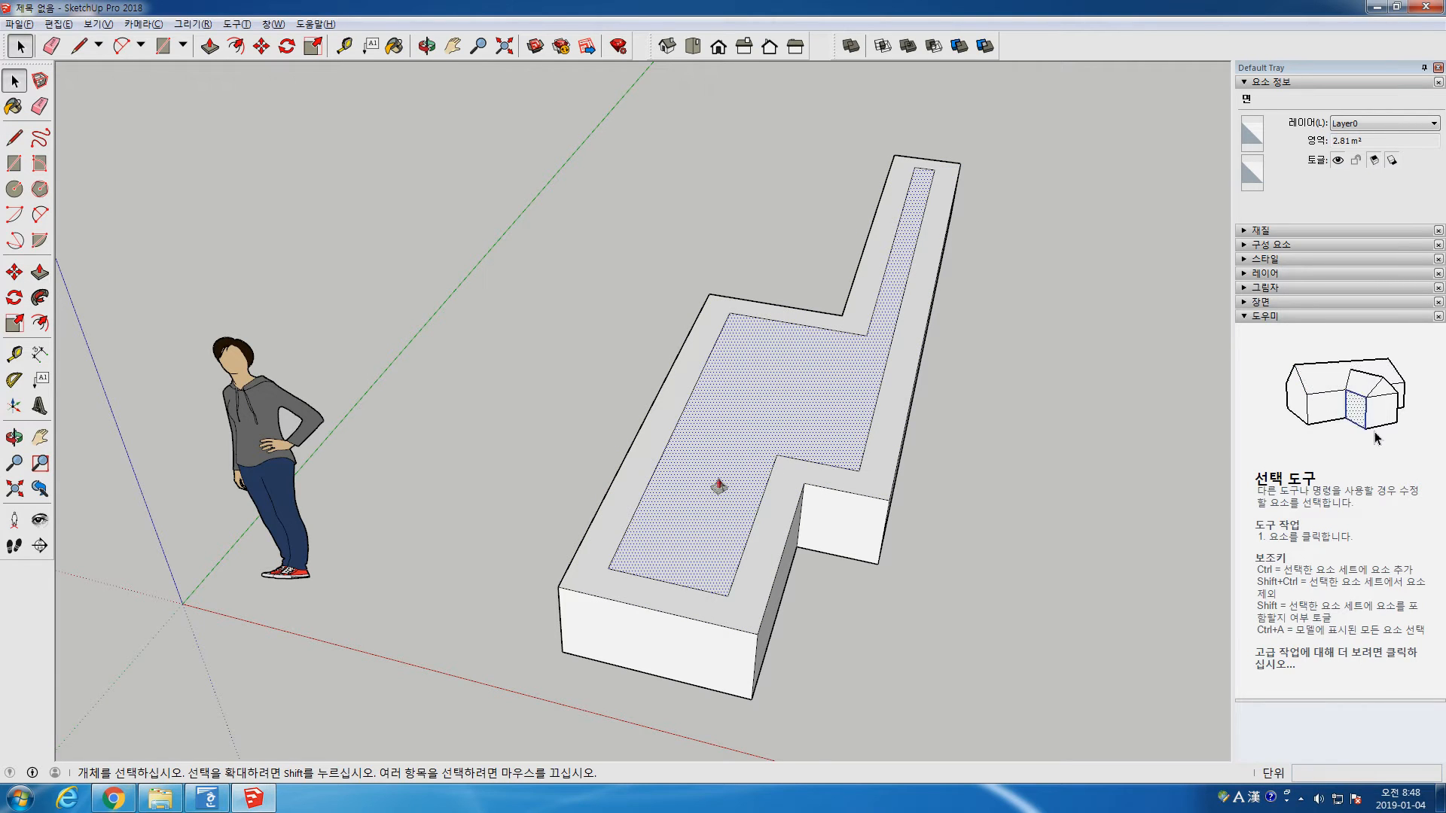
key("p")
left_click_drag(716, 481, 703, 397)
key("space")
Offset the outline of the upper tier's top face outward by 0.4 m to form an overhanging roof face
middle_click_drag(707, 444, 772, 486)
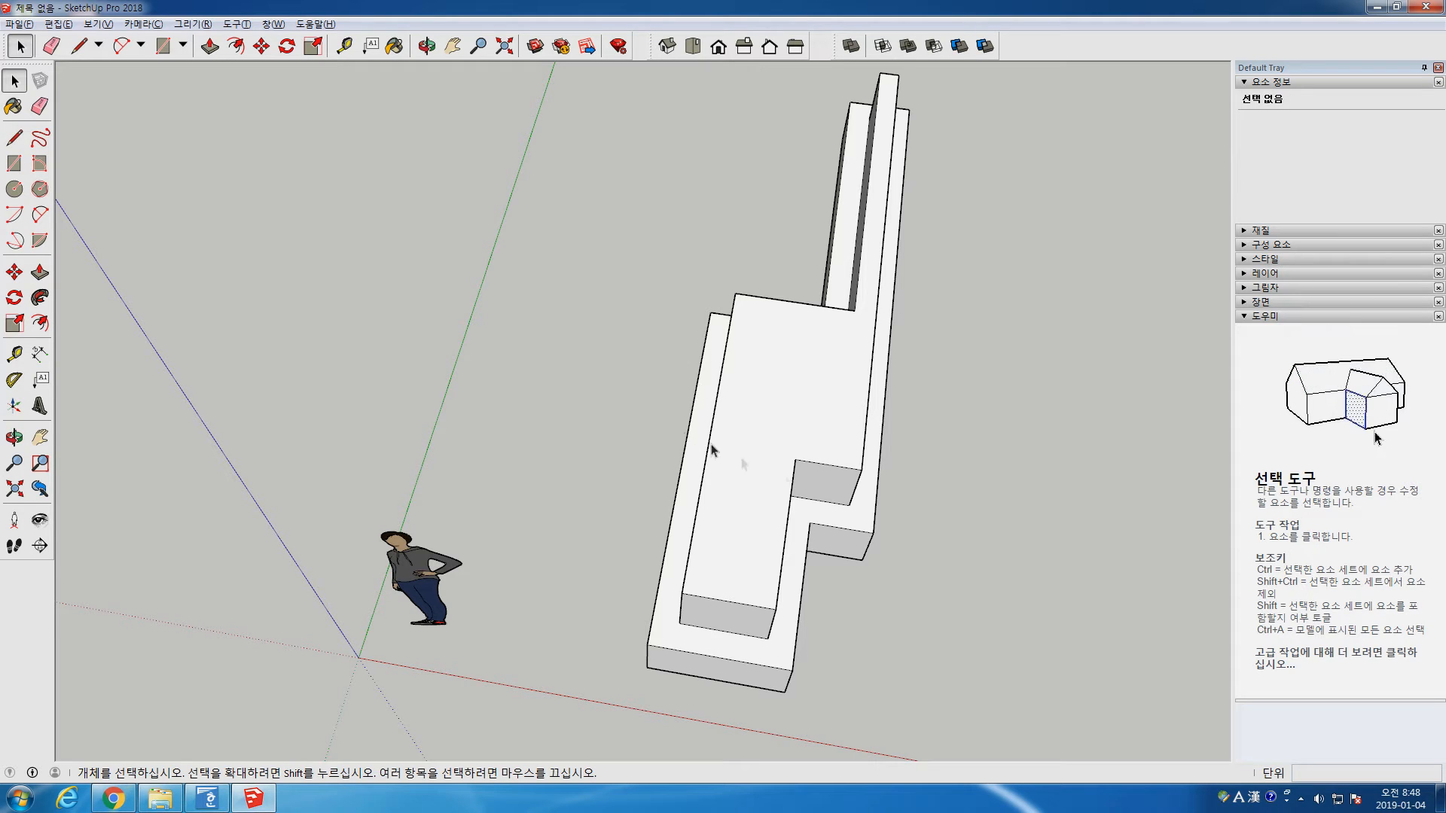
middle_click_drag(783, 474, 684, 477)
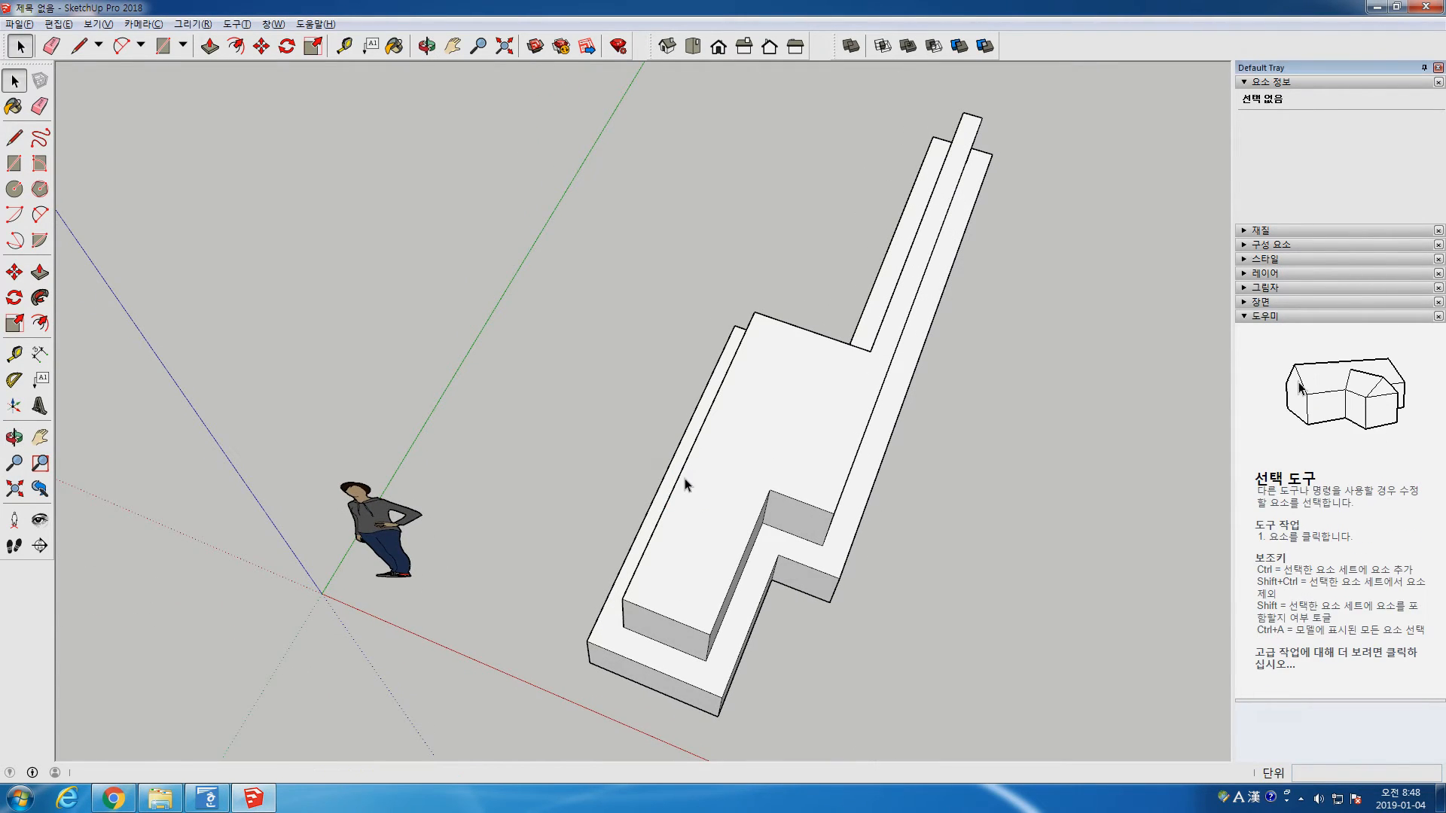
scroll(708, 470, "up", 3)
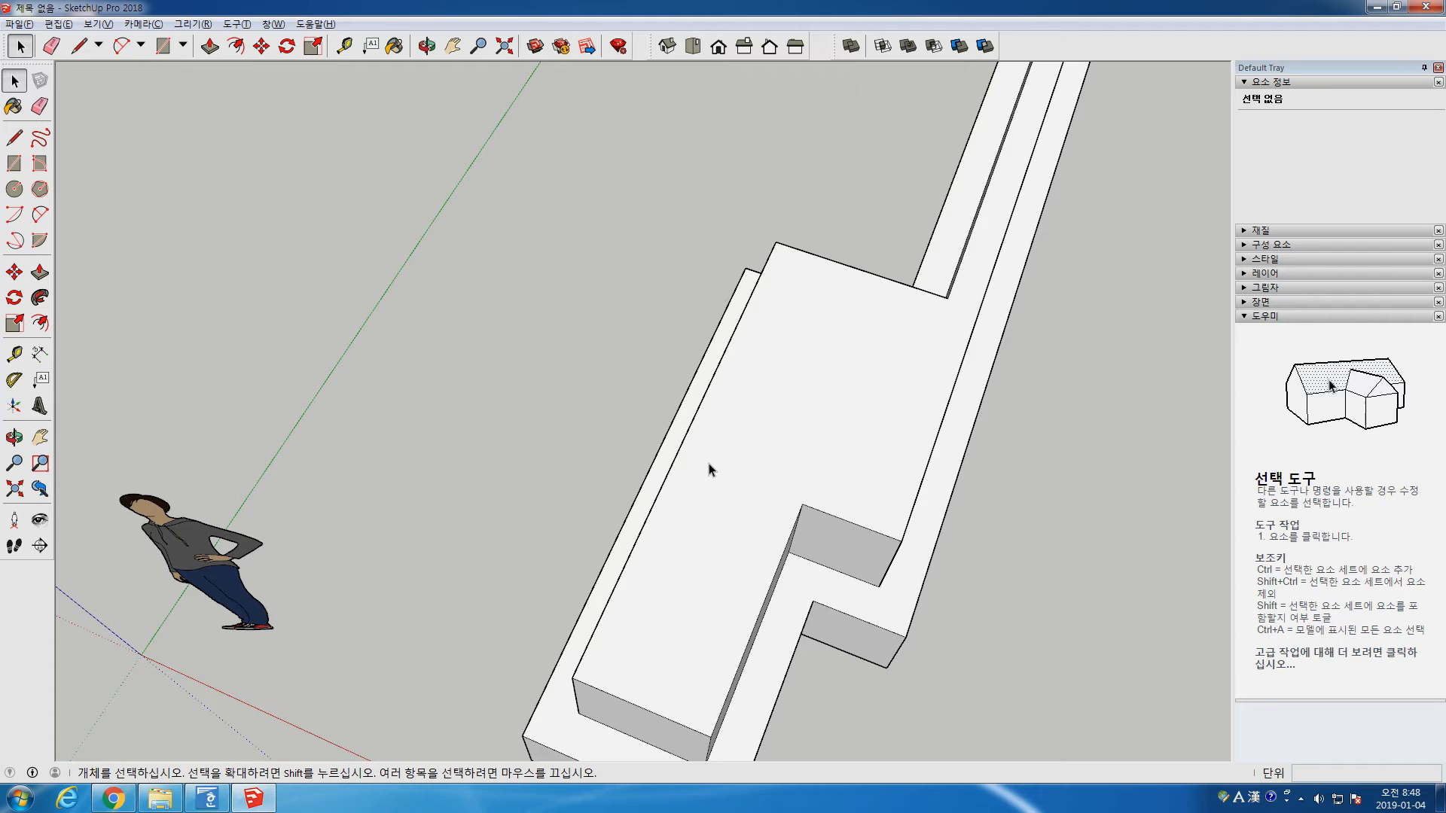
key("f")
left_click(703, 420)
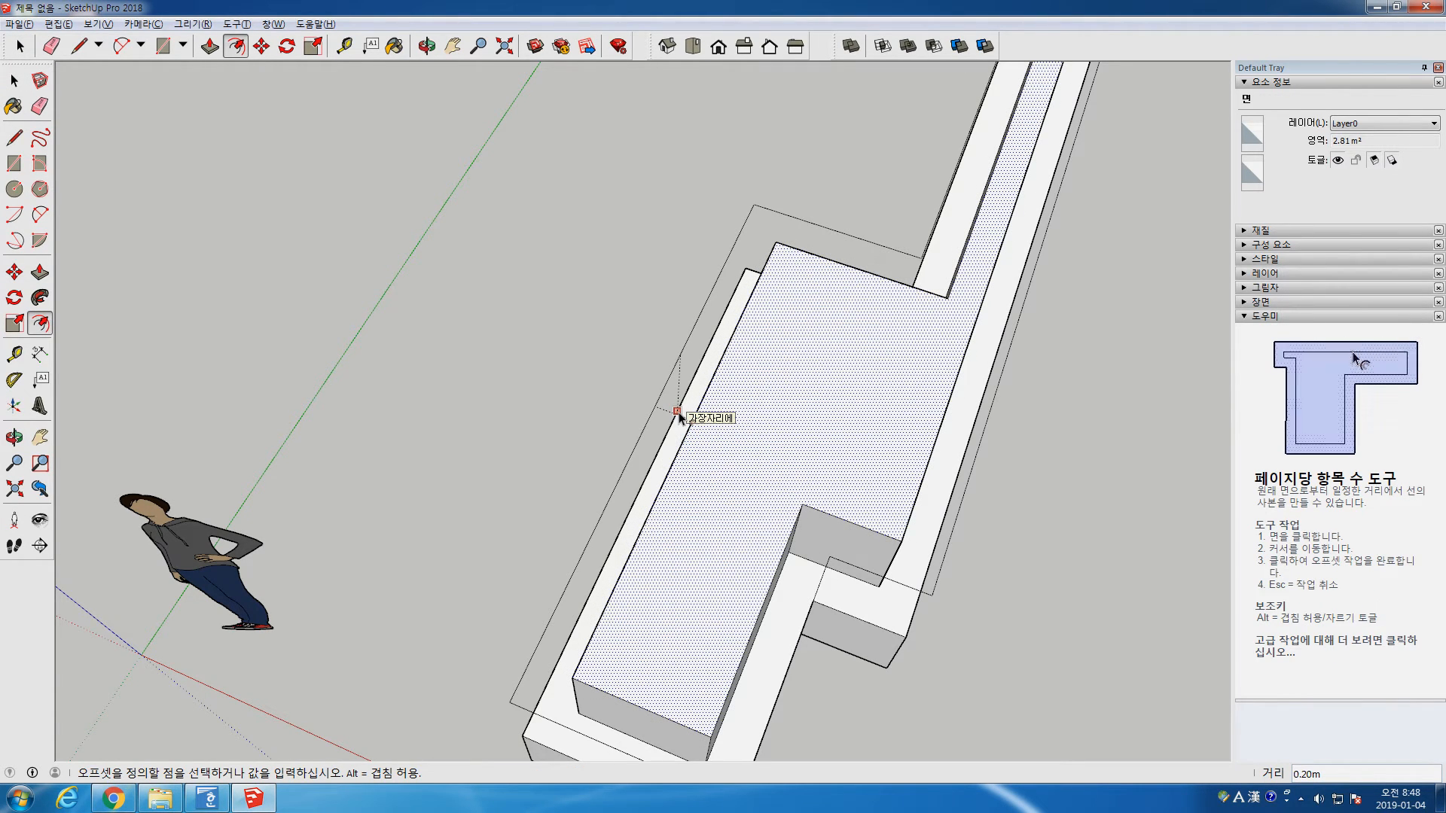
type("0.4")
key("Return")
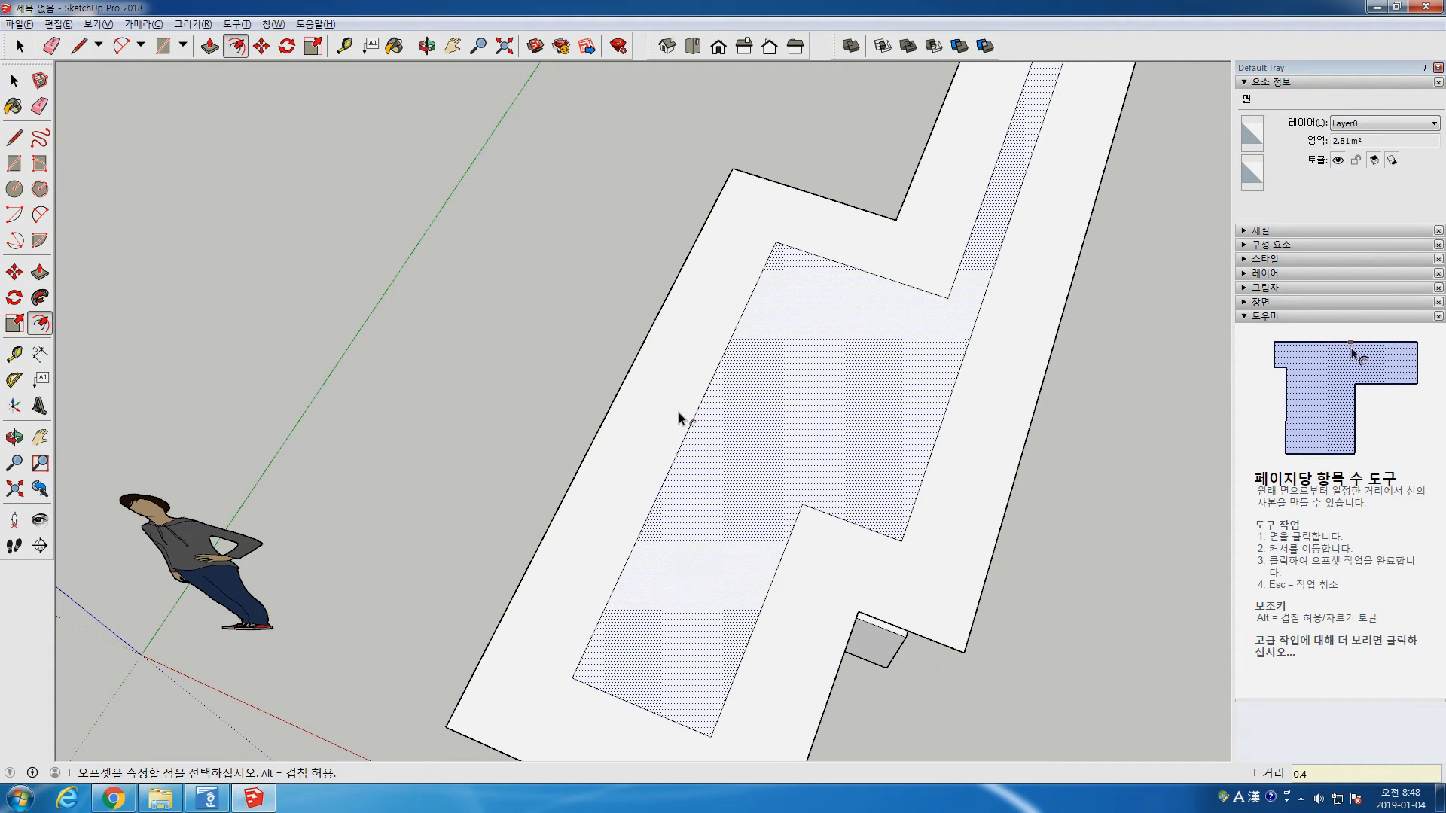
key("space")
Push/Pull the underside of the overhanging roof face downward to give it the thickness of a thin slab
middle_click_drag(964, 622, 897, 406)
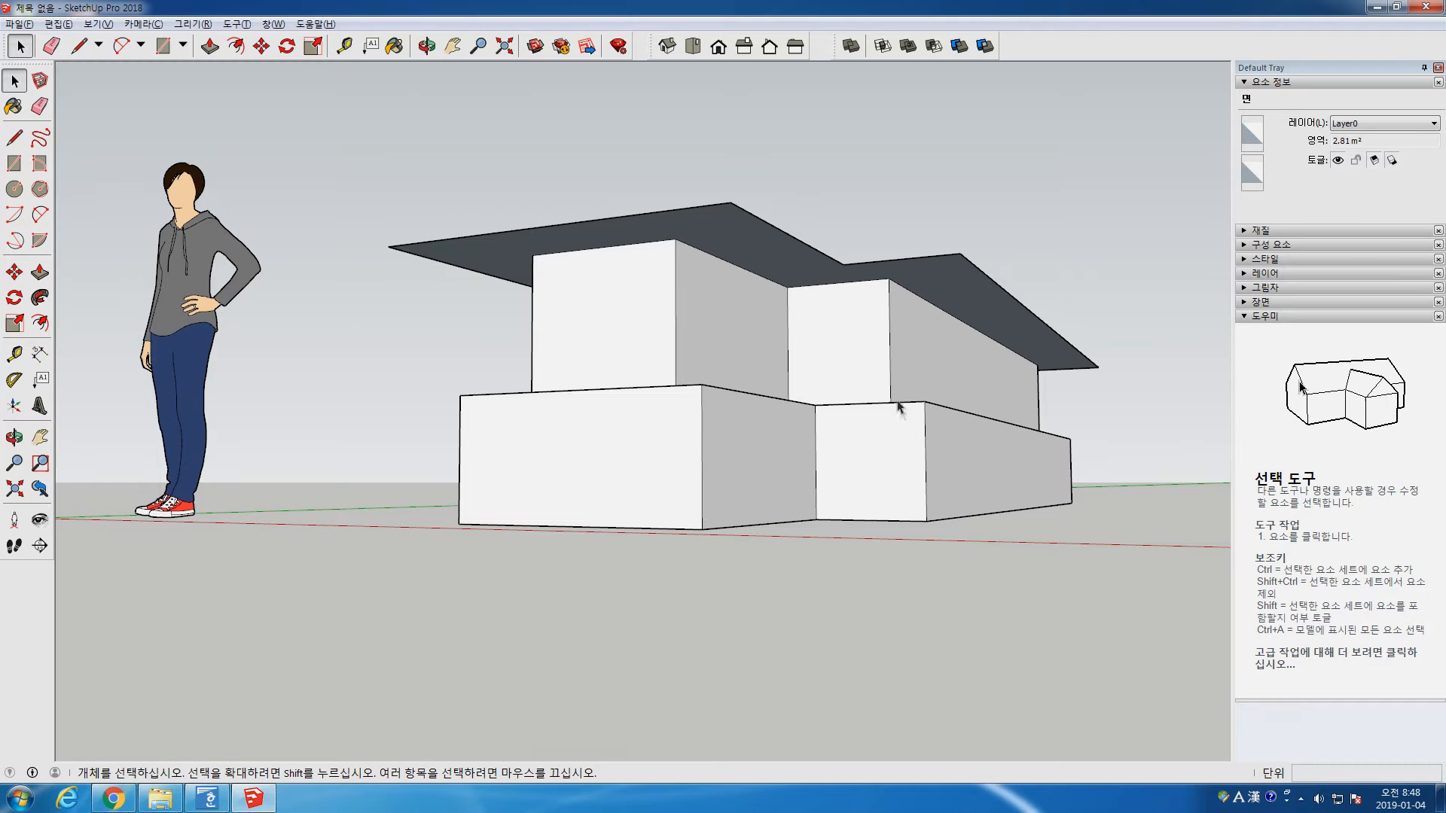
key("p")
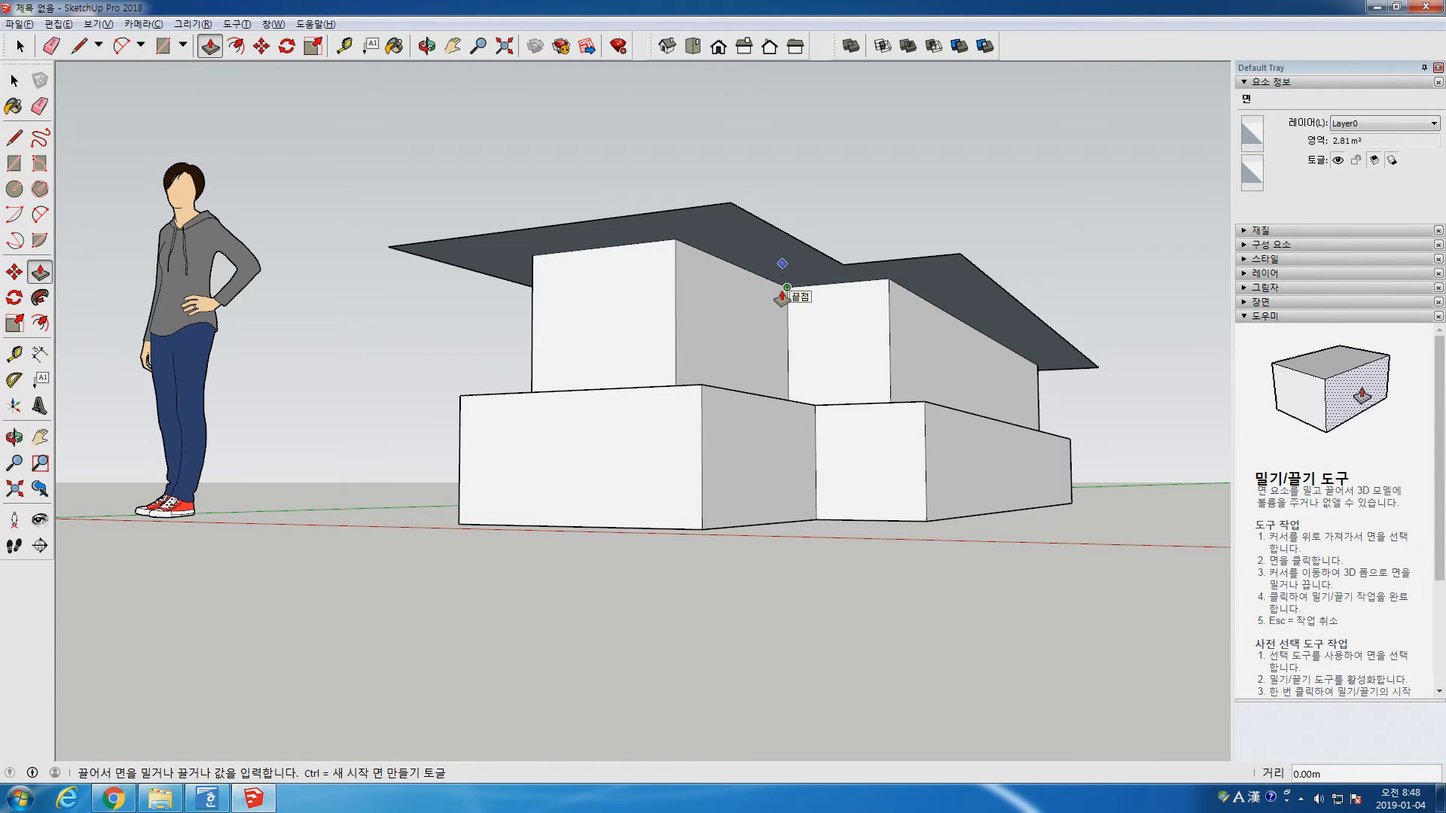
middle_click_drag(778, 300, 794, 354)
left_click_drag(794, 354, 786, 375)
key("space")
scroll(845, 456, "down", 3)
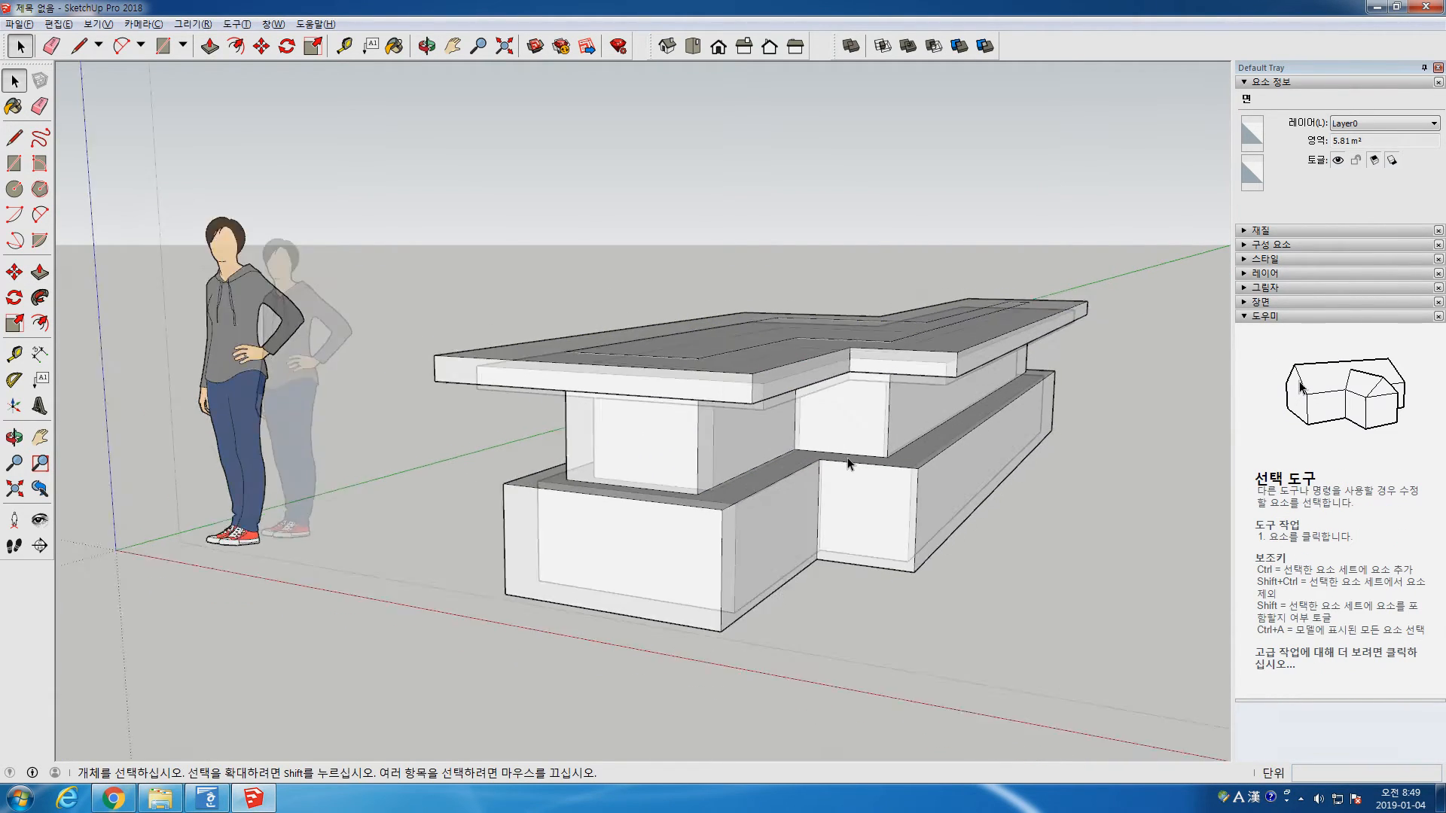
Select the complete tiered block with its roof slab and delete it, leaving the human figure
middle_click_drag(767, 478, 883, 391)
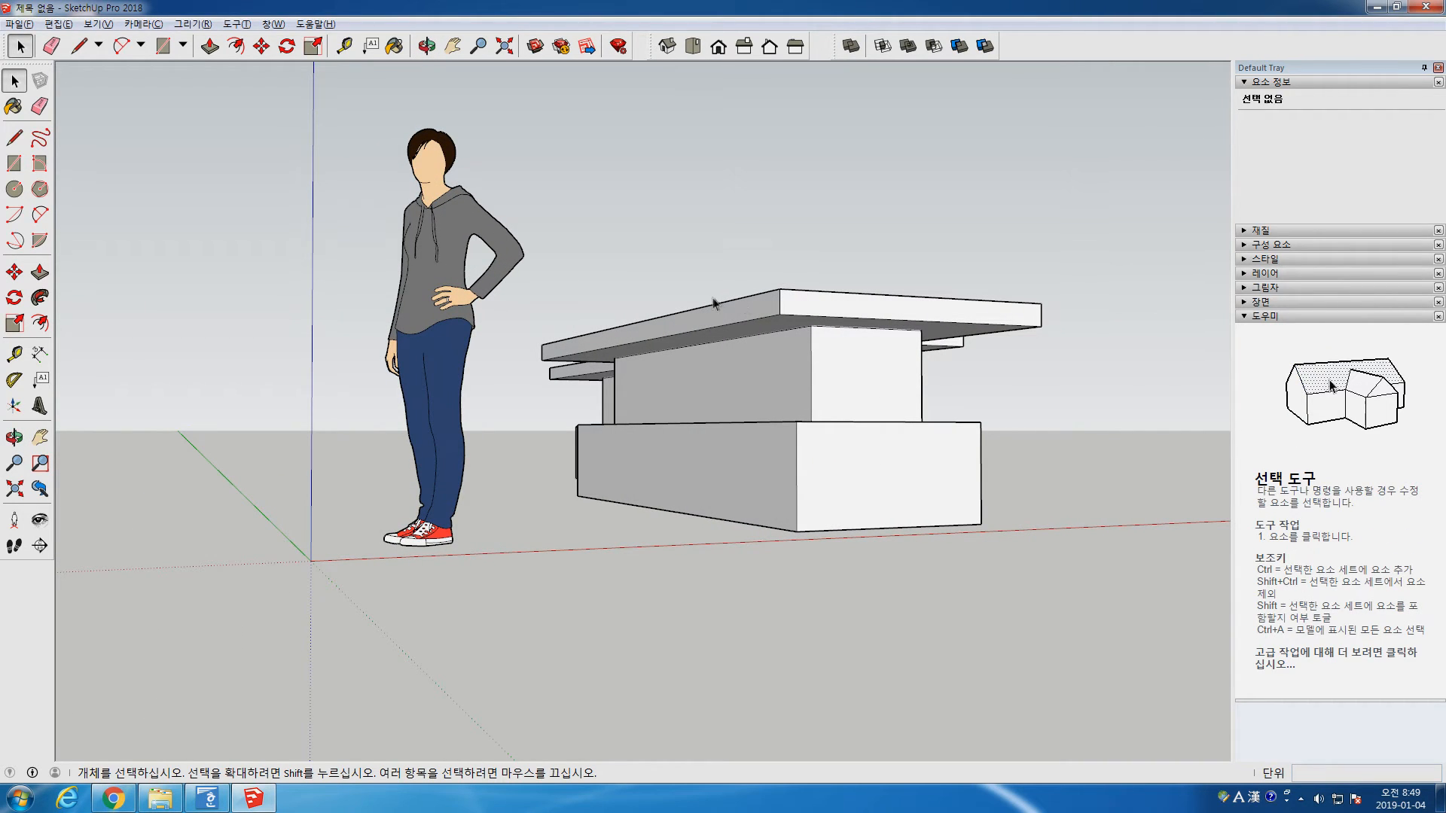
middle_click_drag(829, 388, 665, 435)
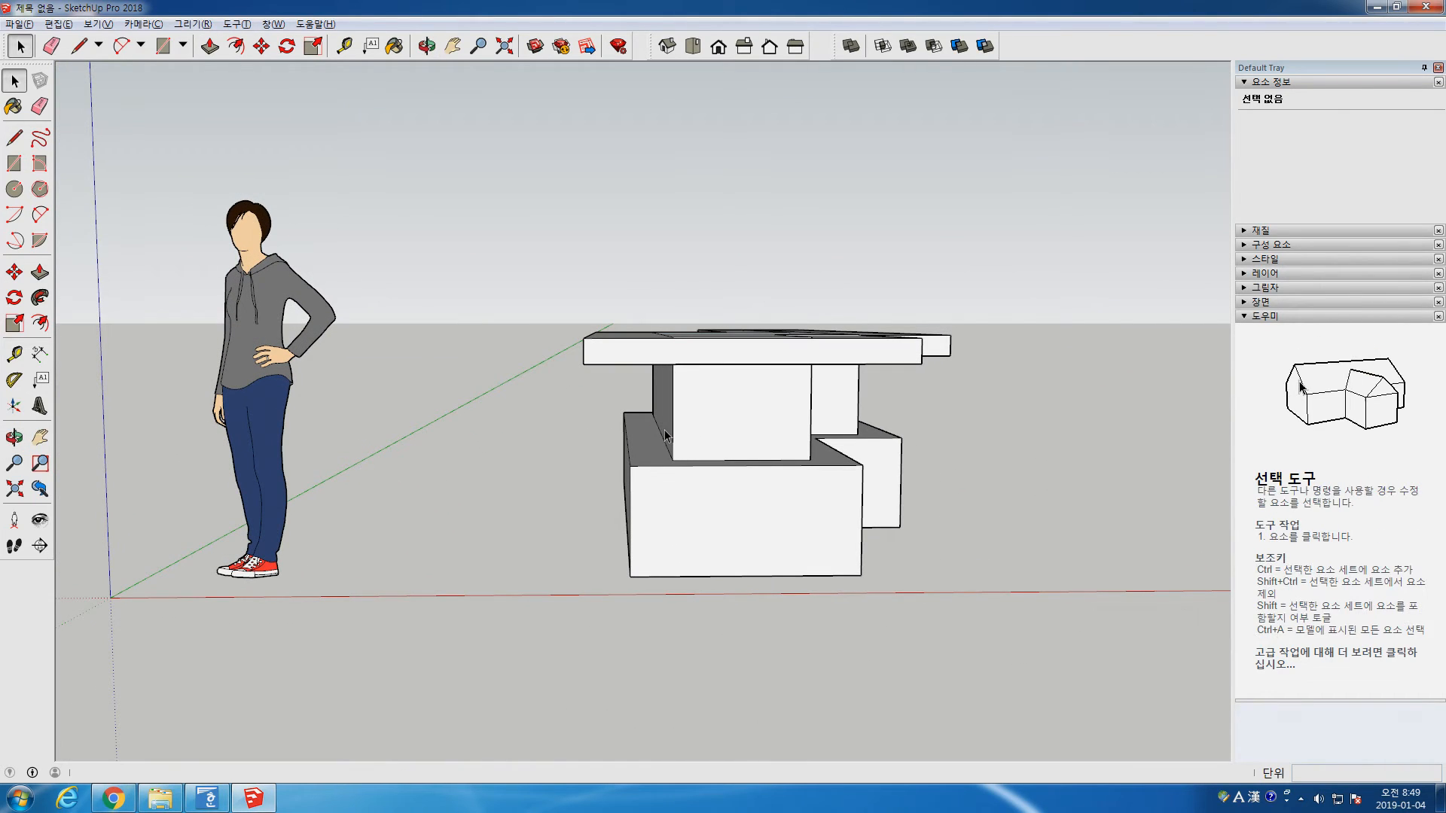
middle_click_drag(666, 435, 662, 577)
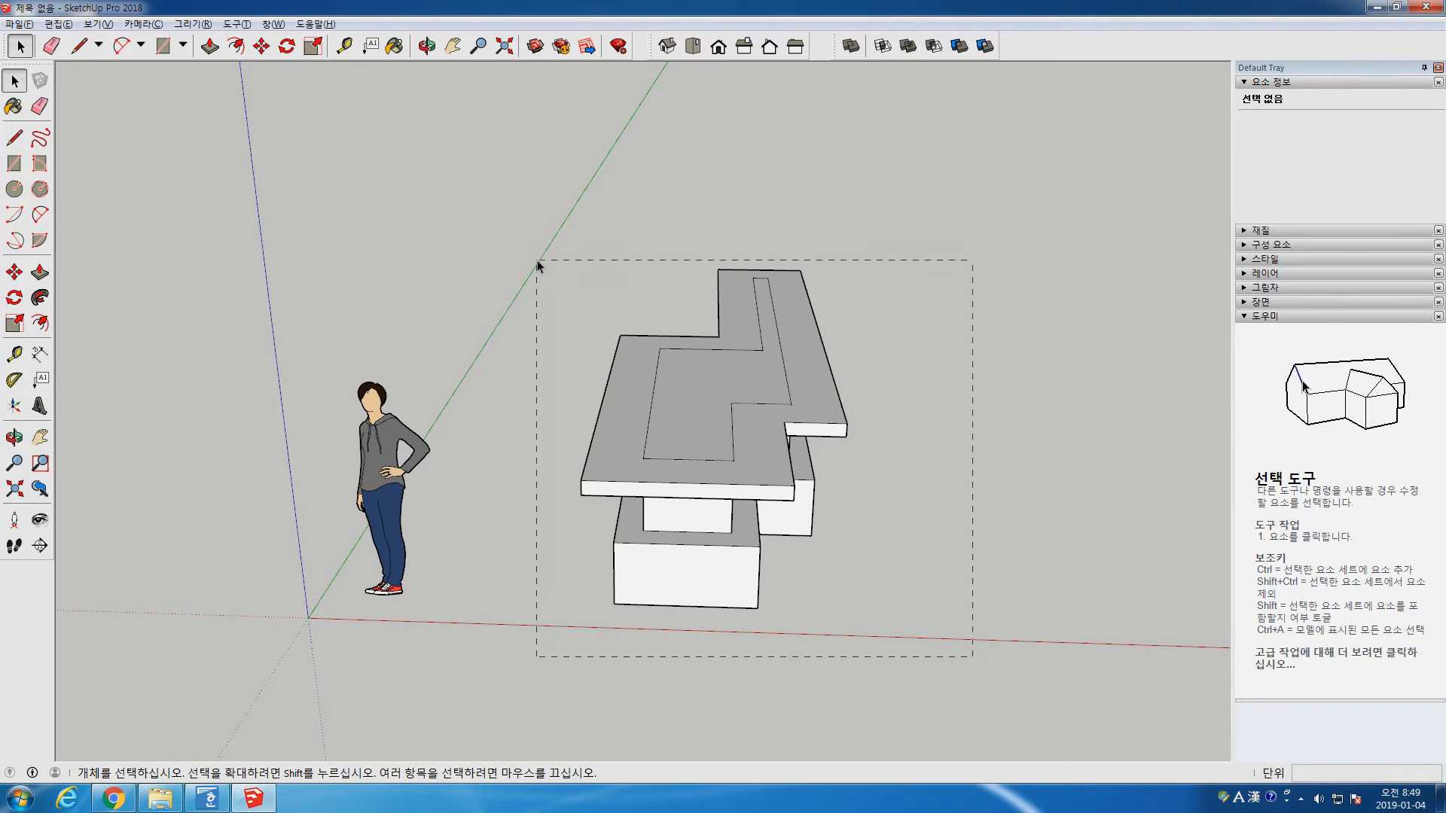
left_click_drag(536, 260, 536, 259)
key("Delete")
Draw a rectangle about 1.59 m by 6.07 m on the ground beside the human figure
scroll(616, 414, "down", 2)
middle_click_drag(616, 421, 661, 390)
key("r")
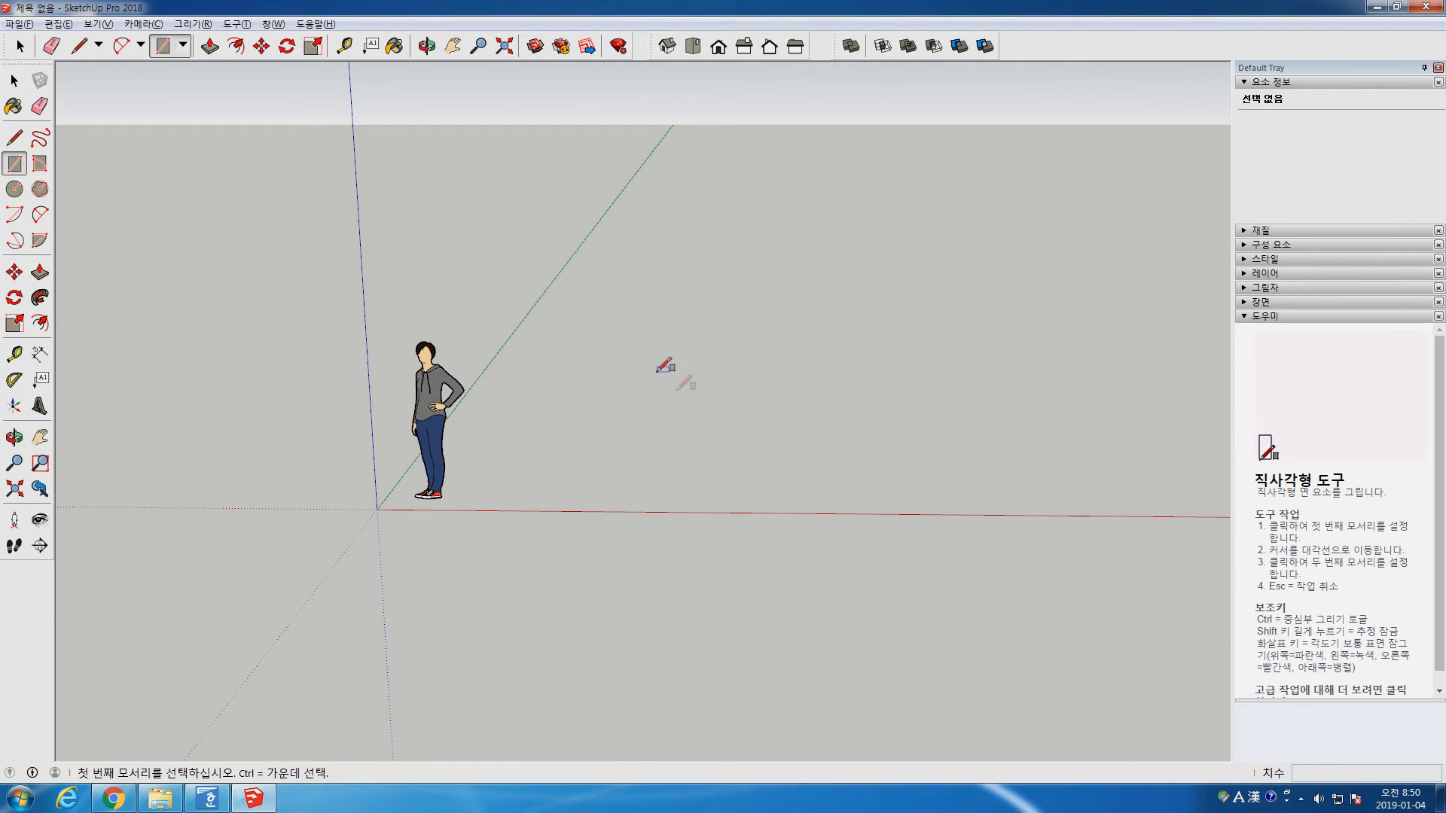
left_click(656, 372)
left_click(800, 497)
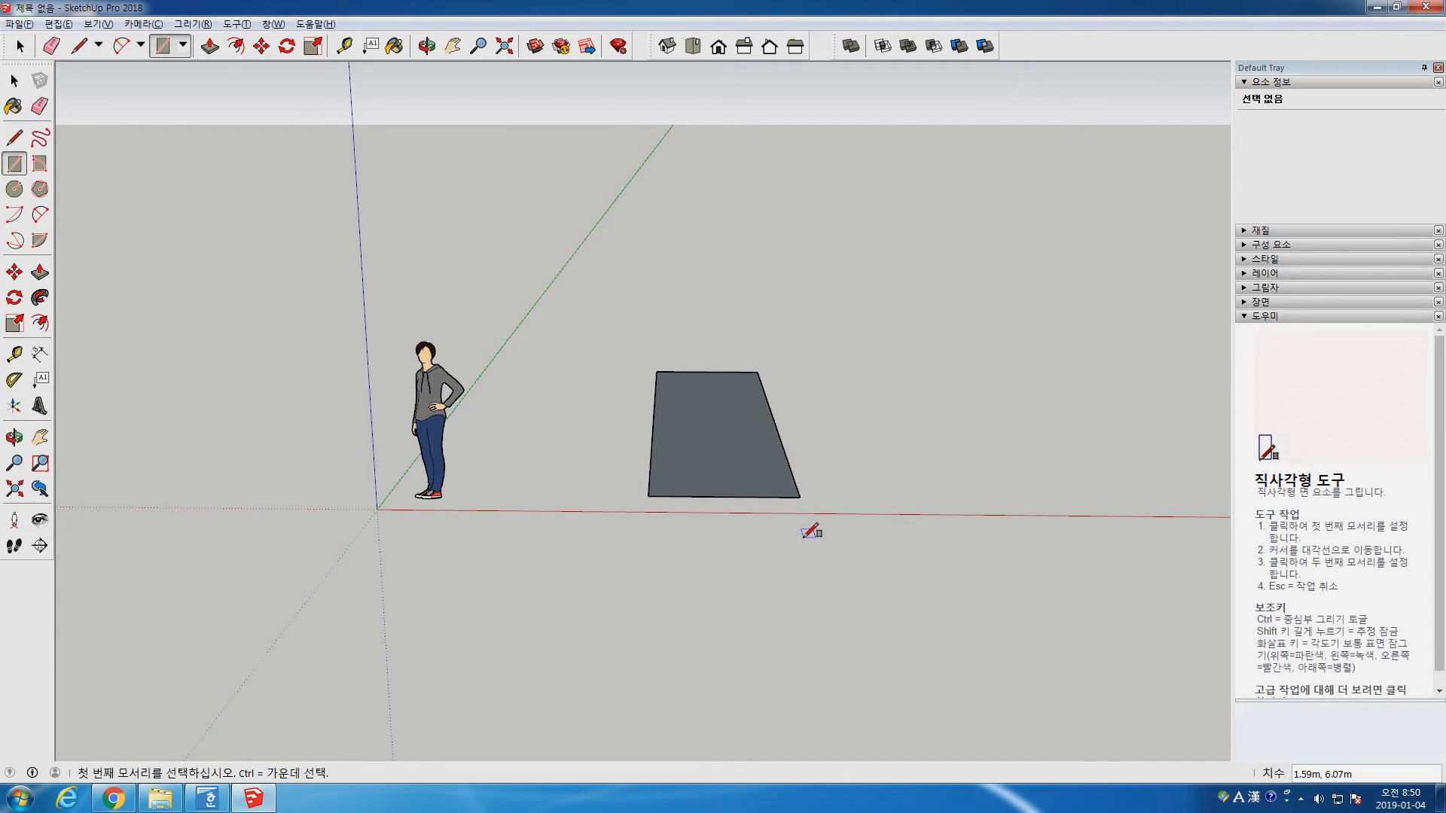
Push/Pull the rectangle upward about 1.08 m to form a box
key("space")
key("p")
left_click(749, 478)
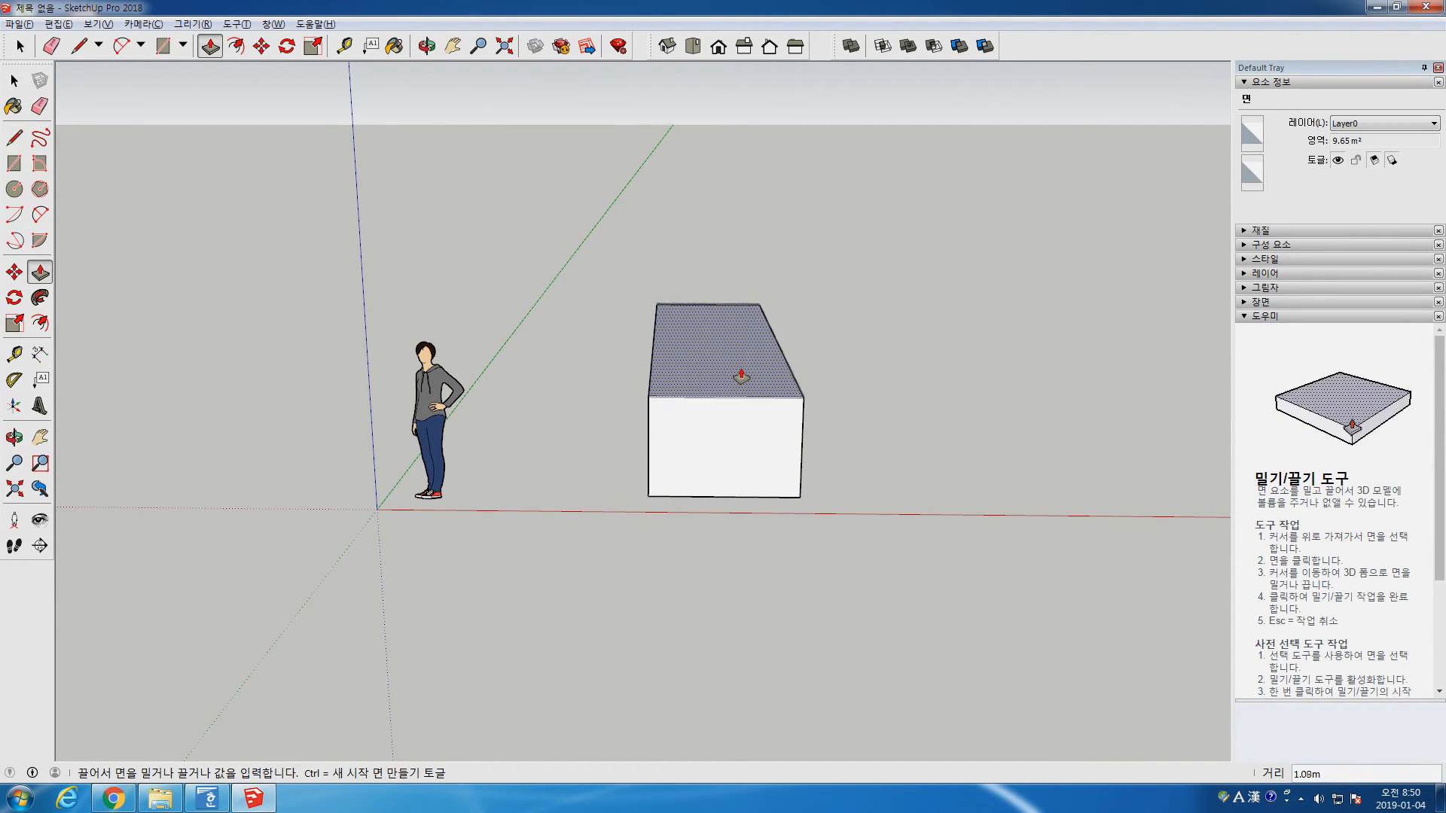
left_click(743, 377)
Resize the box with Push/Pull, moving its front end in about 1 m, its top down about 0.17 m and adjusting its long side
left_click(749, 461)
left_click(885, 501)
middle_click_drag(885, 502, 604, 459)
left_click(665, 447)
left_click(713, 478)
left_click(714, 477)
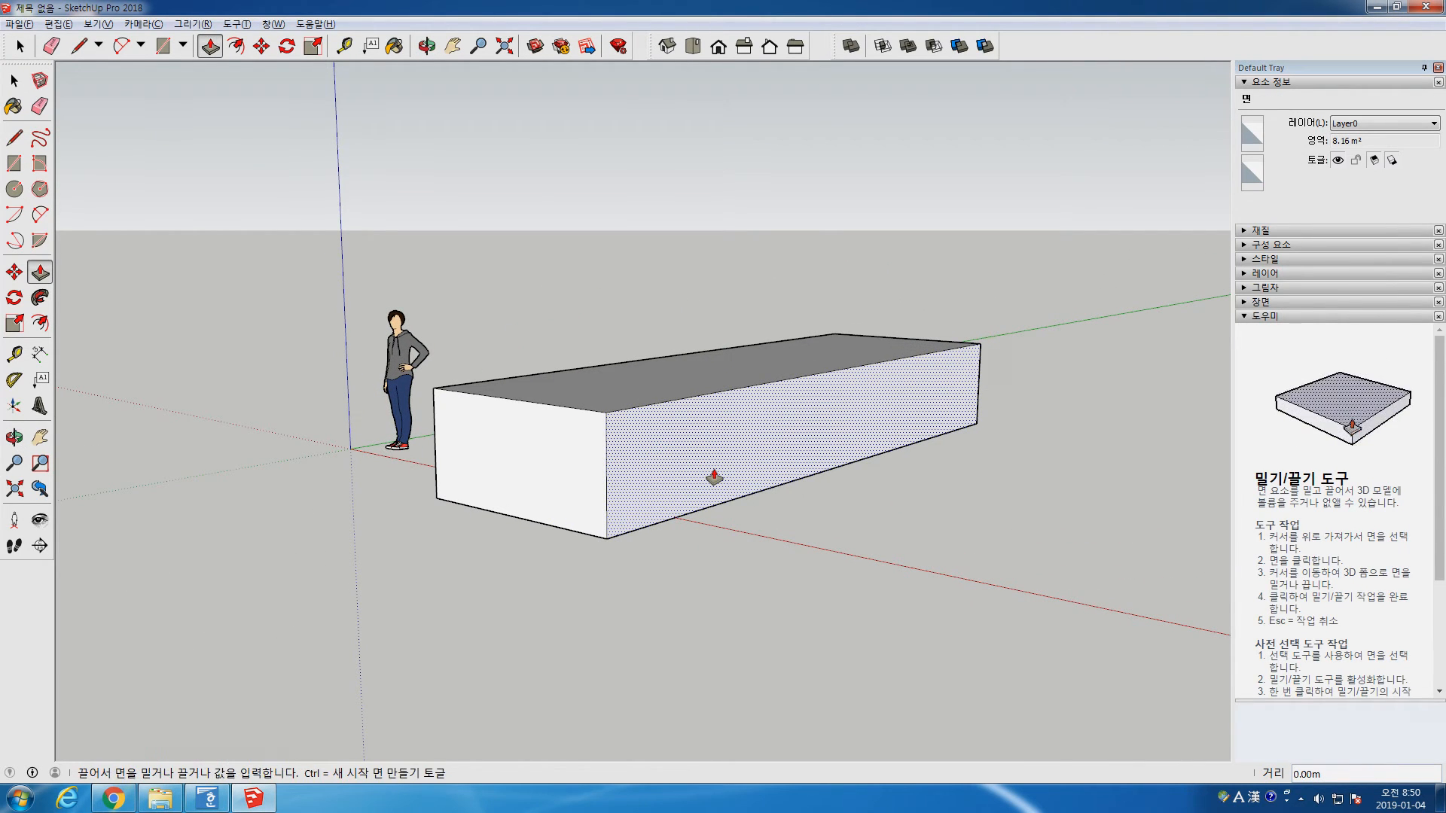
left_click(700, 452)
left_click(592, 486)
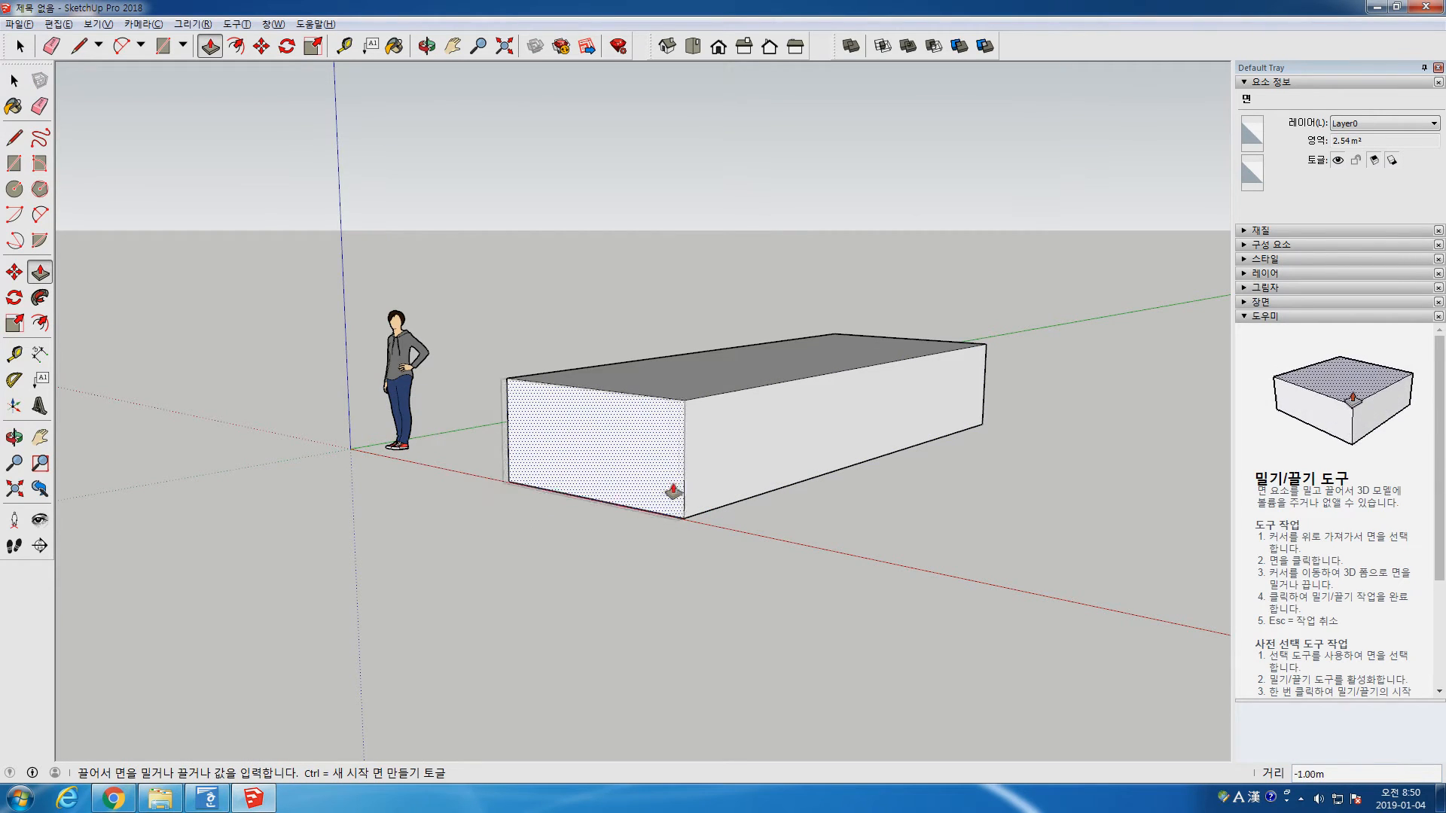
left_click(711, 369)
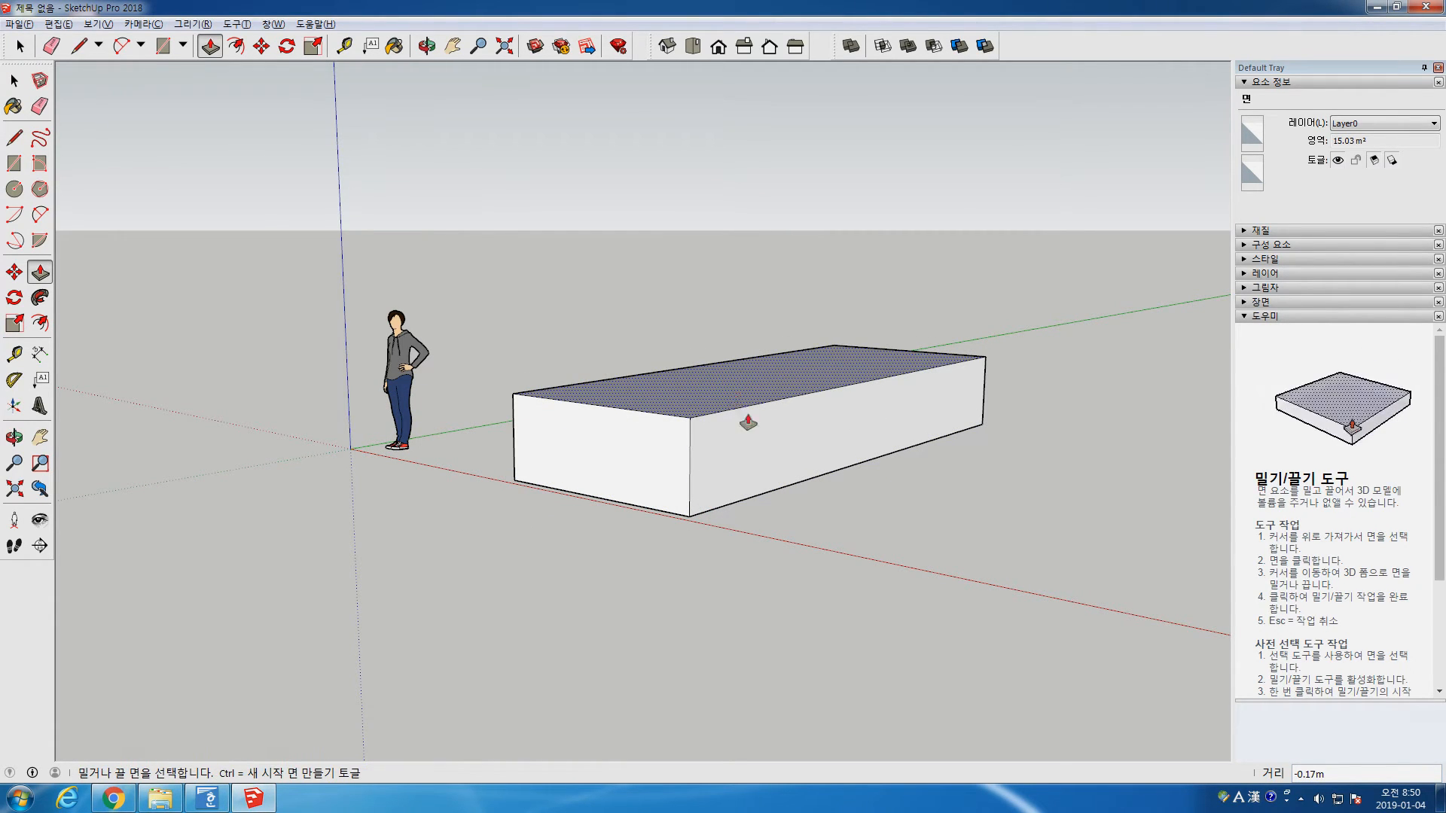
Push/Pull the underside of the box downward by about 0.48 m
middle_click_drag(790, 542, 784, 404)
left_click(776, 459)
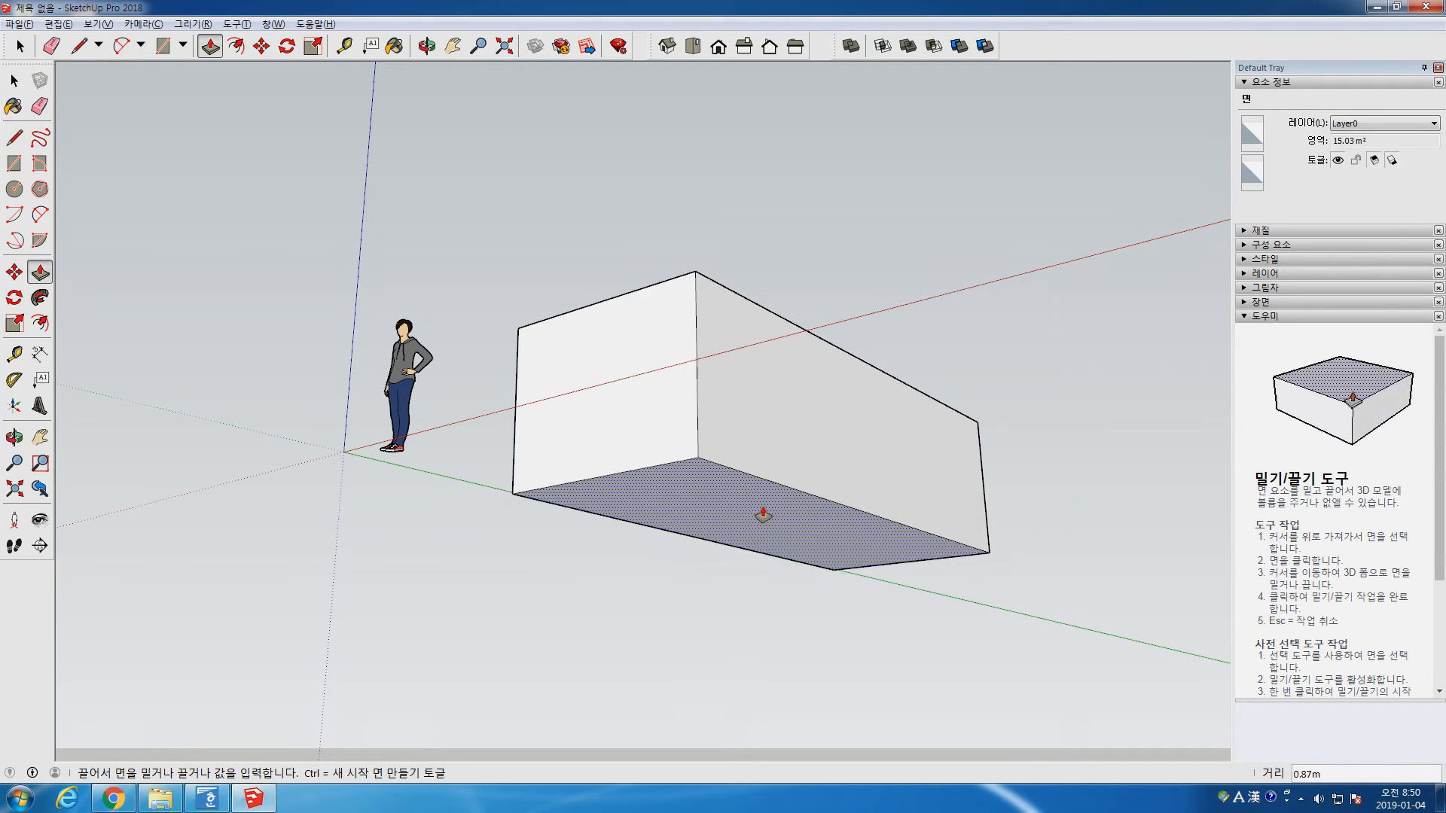
left_click(765, 484)
Push the box's front end face in about 0.44 m and pull the long side facing the figure out about 0.46 m
middle_click_drag(765, 484, 548, 404)
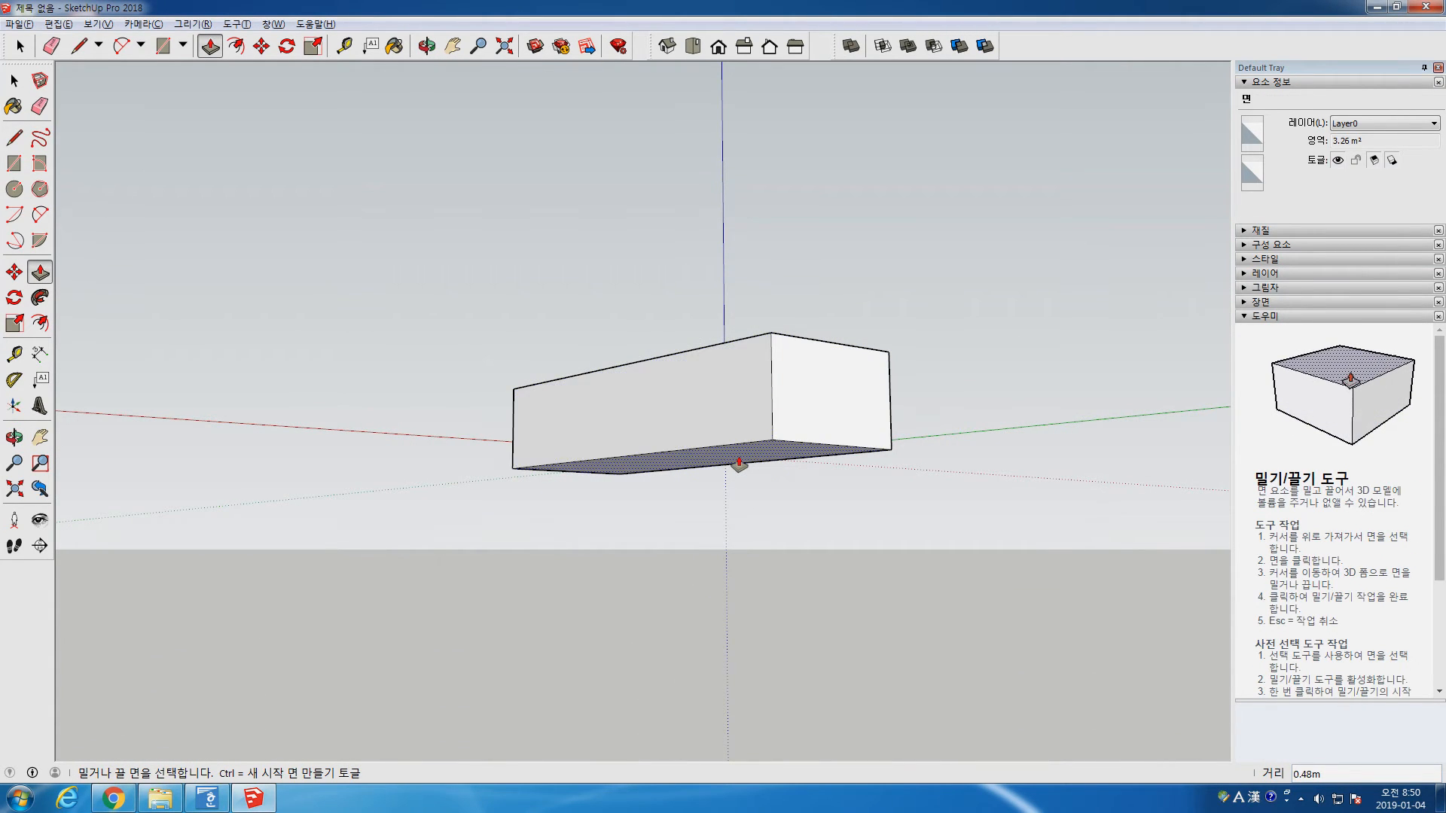
middle_click_drag(741, 407, 1016, 540)
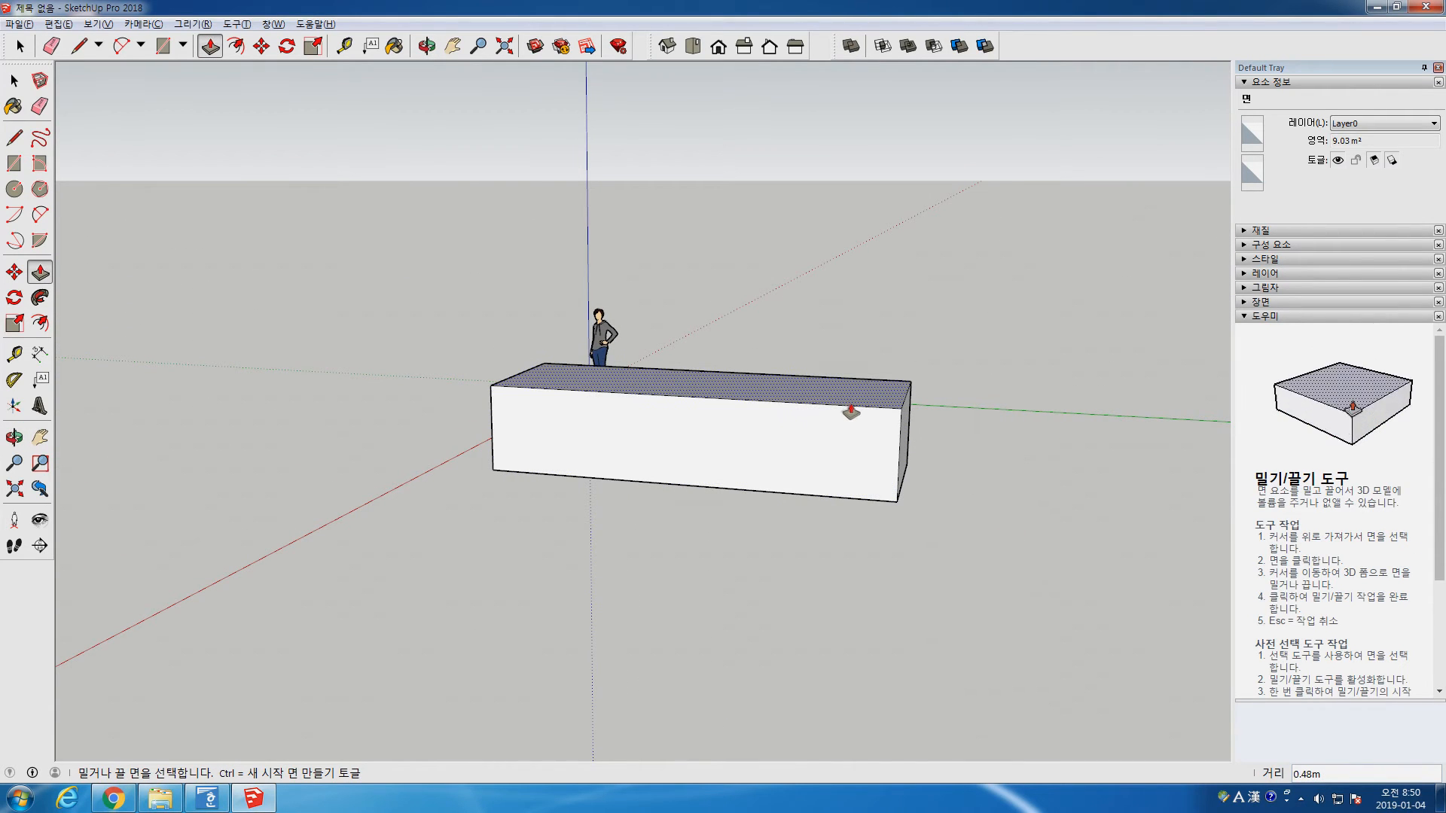
middle_click_drag(668, 507, 948, 568)
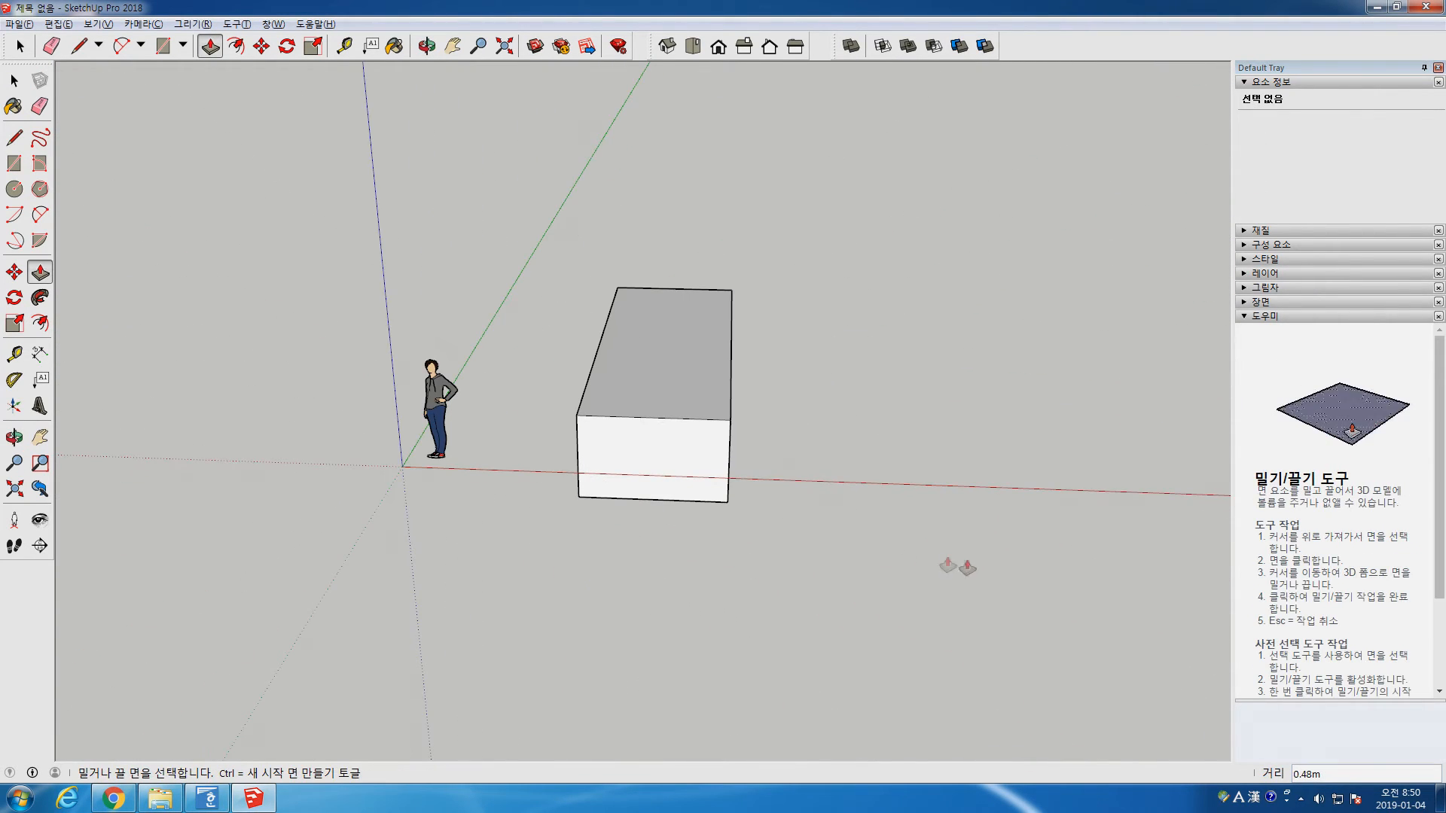
left_click(702, 463)
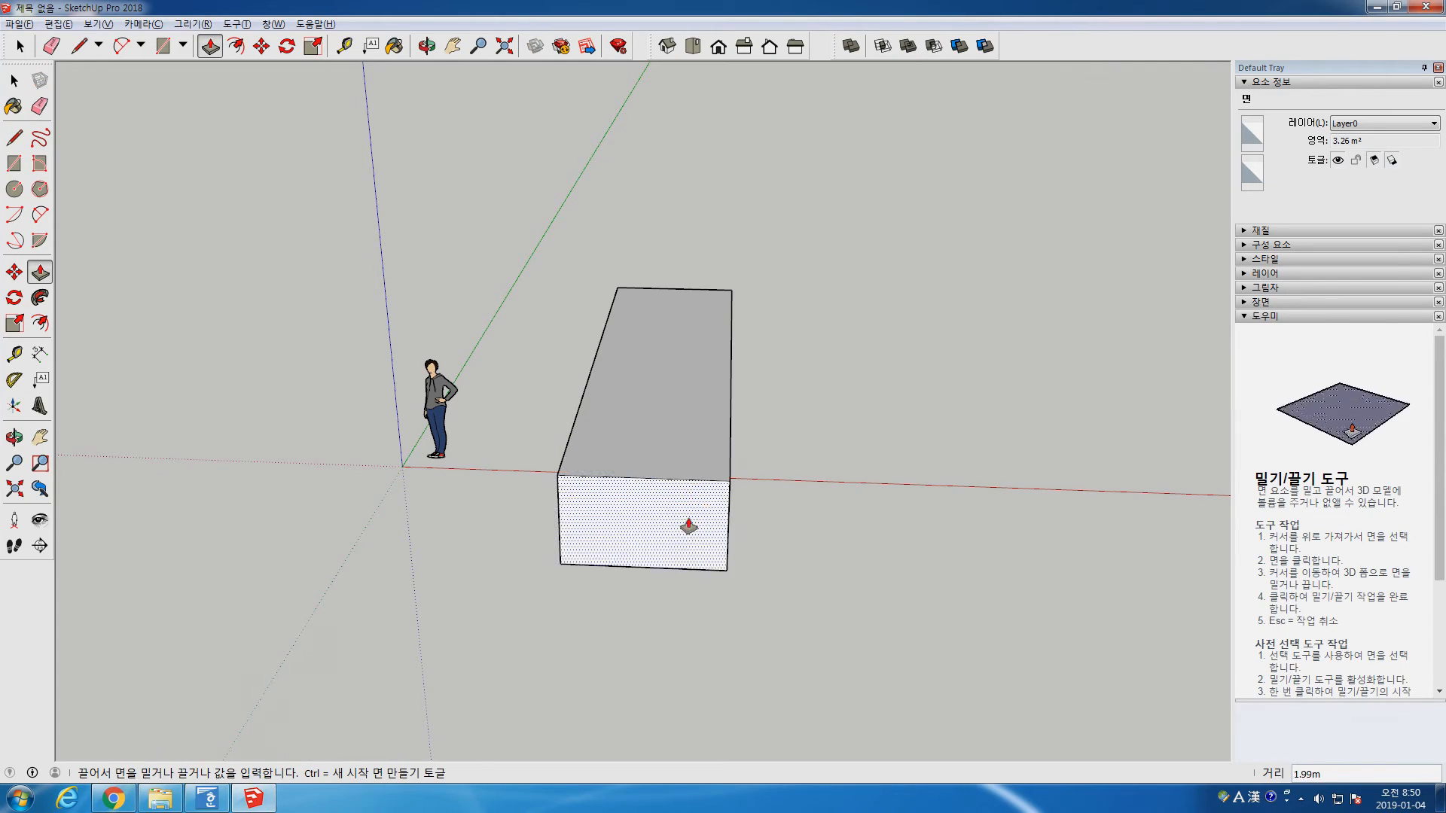
left_click(689, 450)
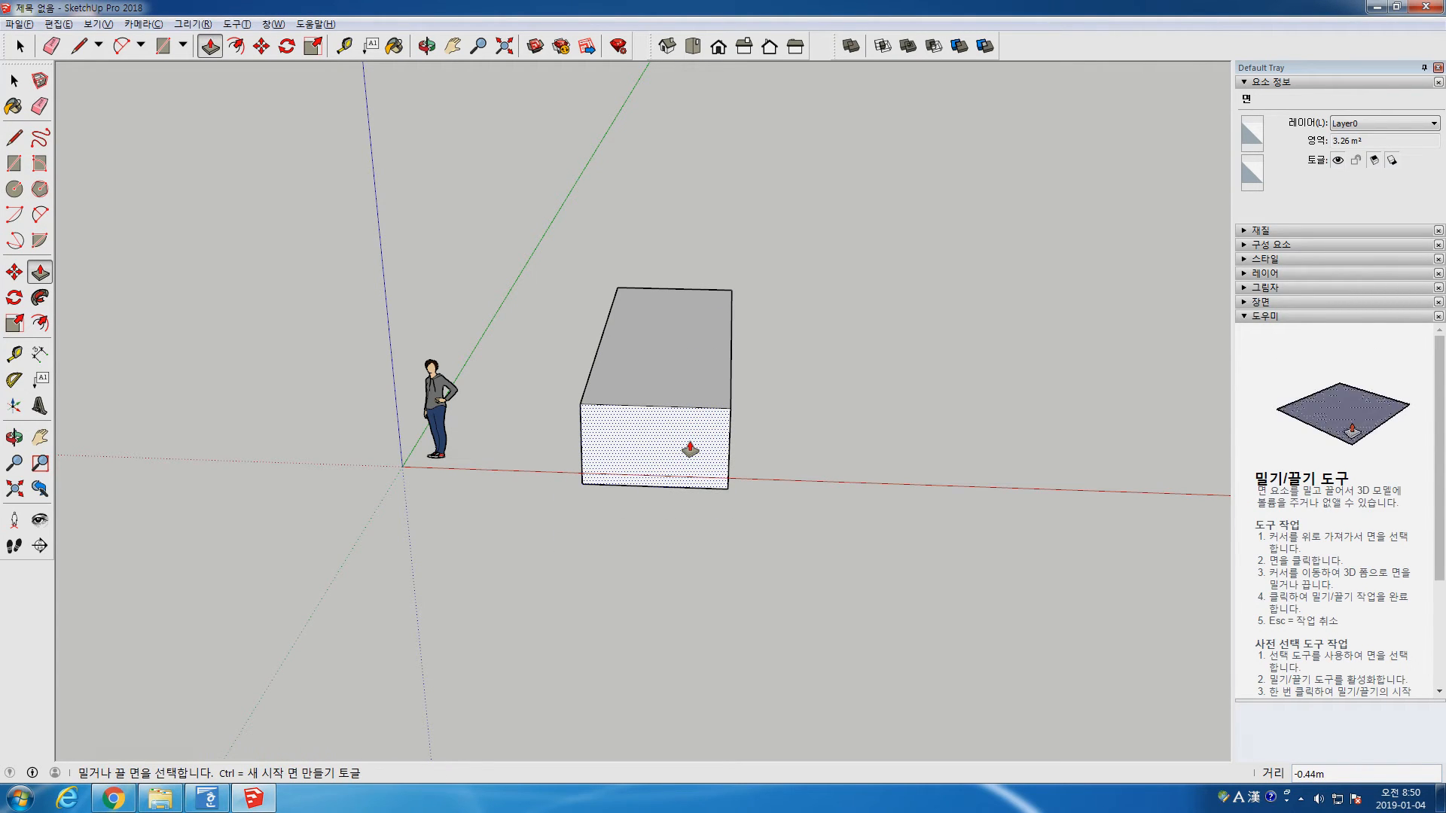
middle_click_drag(690, 450, 926, 532)
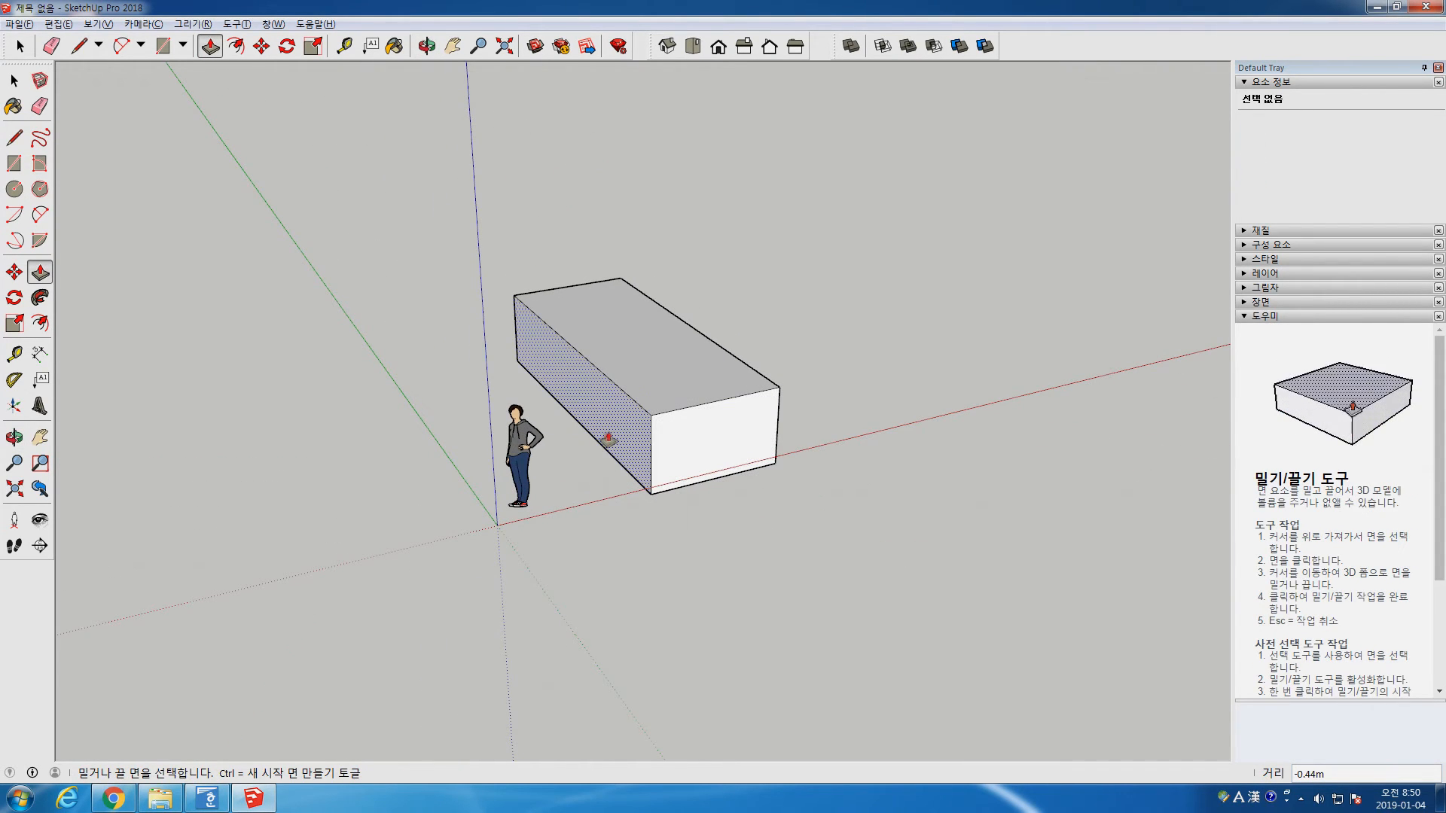
left_click(587, 452)
key("Escape")
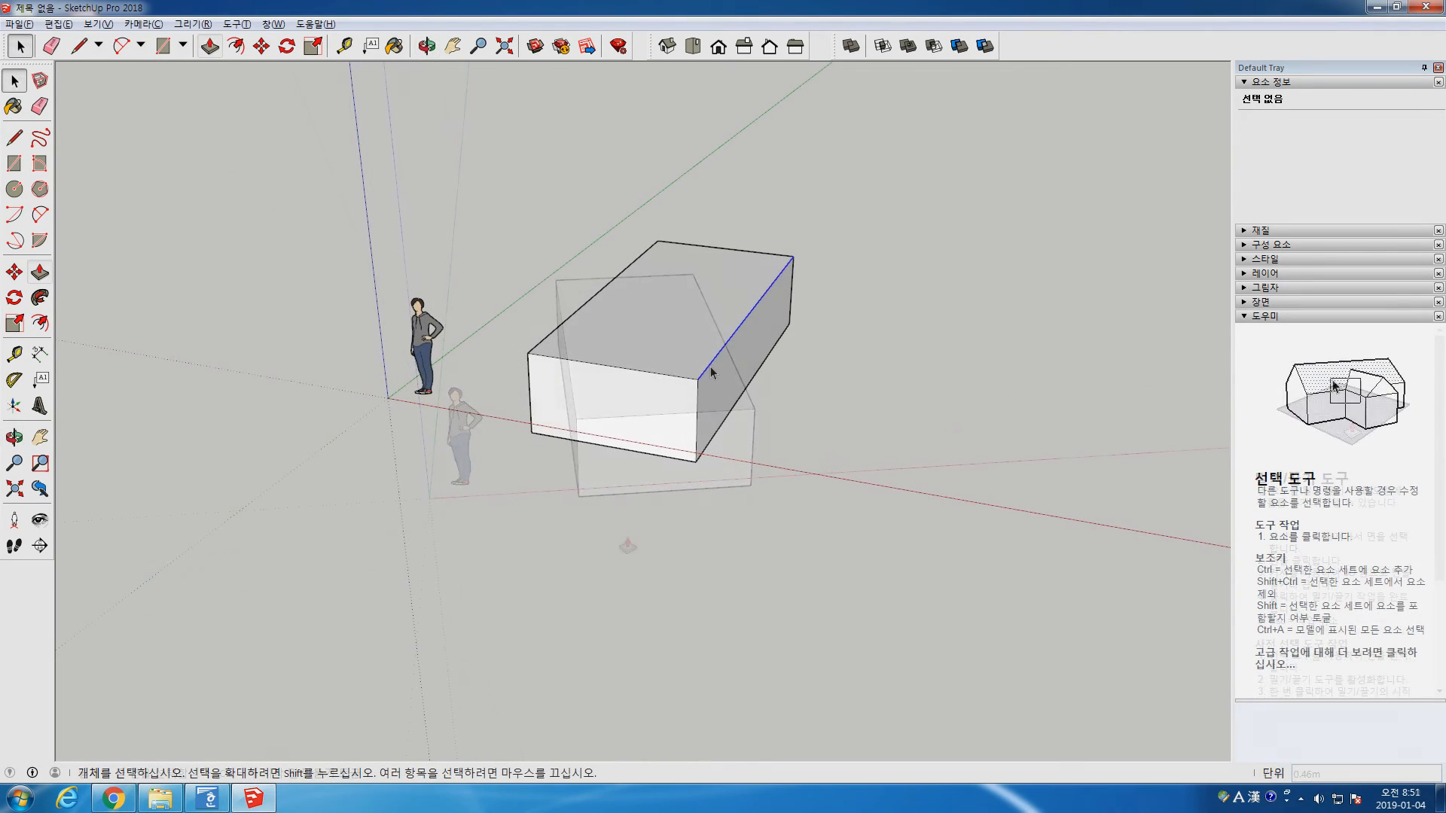
Try selecting the box's top face alone and together with its bounding edges
left_click(709, 367)
left_click(670, 346)
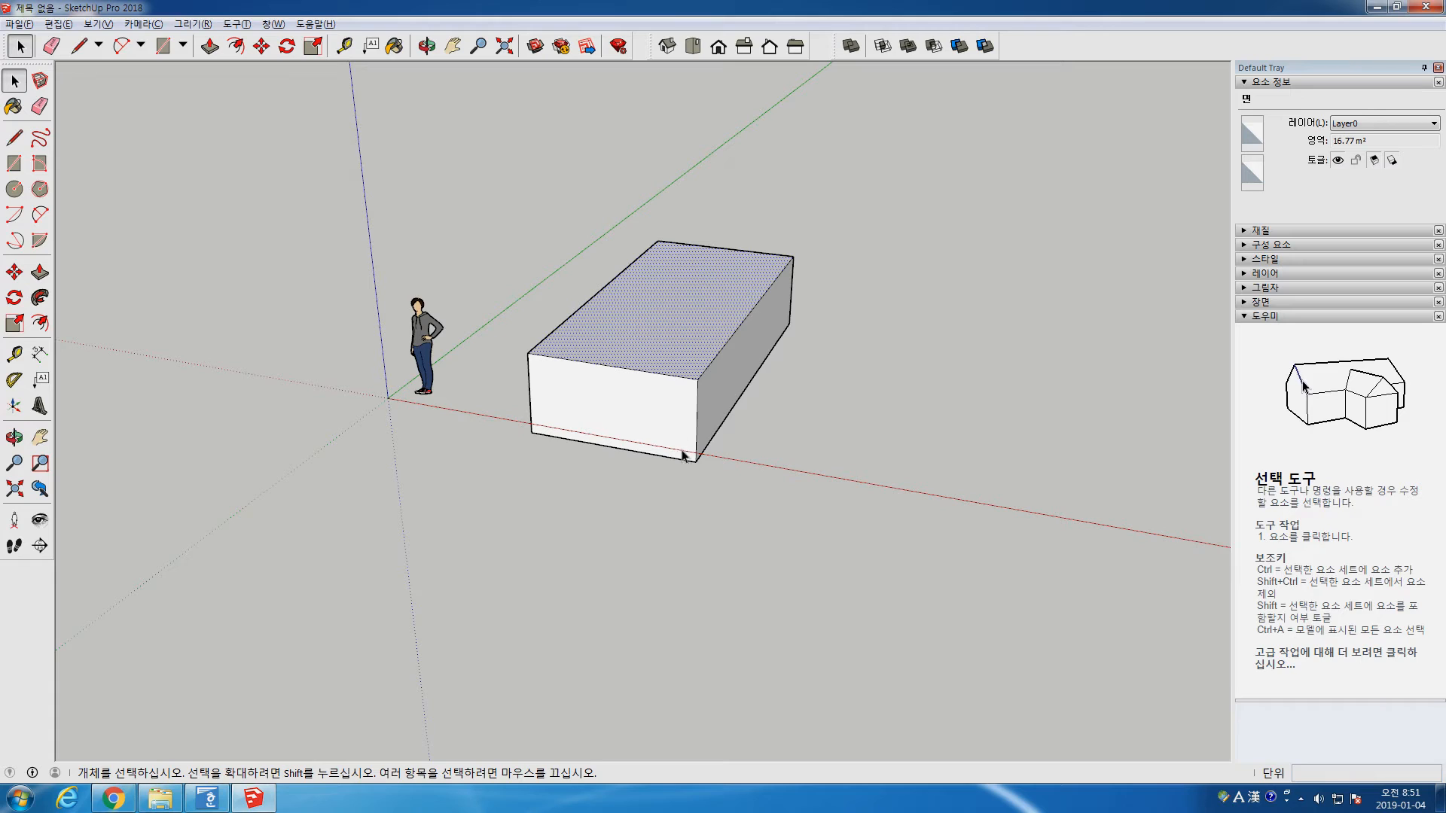
double_click(671, 332)
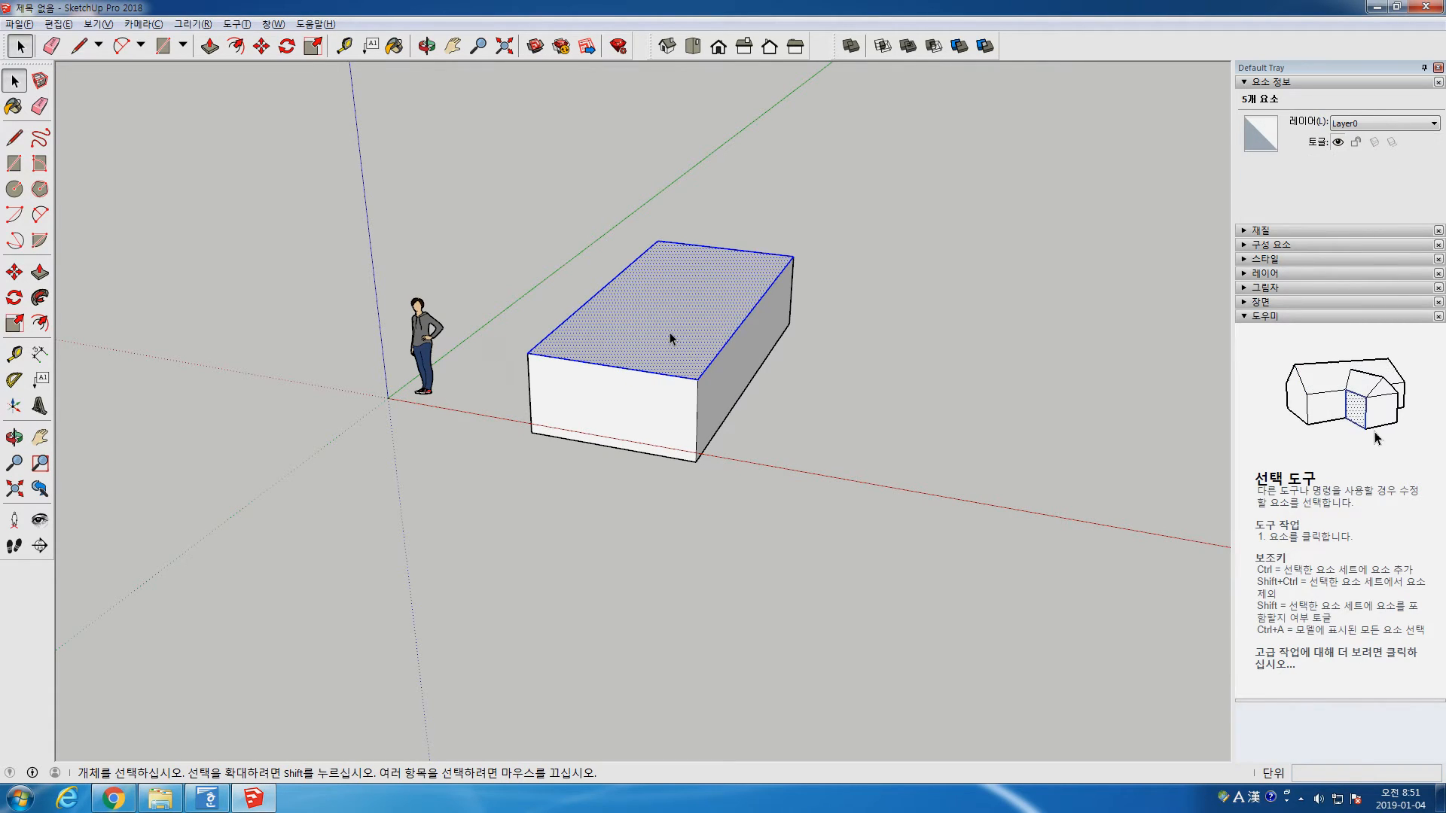
left_click(817, 390)
Select the entire box with all its connected faces and edges and make it a group
triple_click(693, 318)
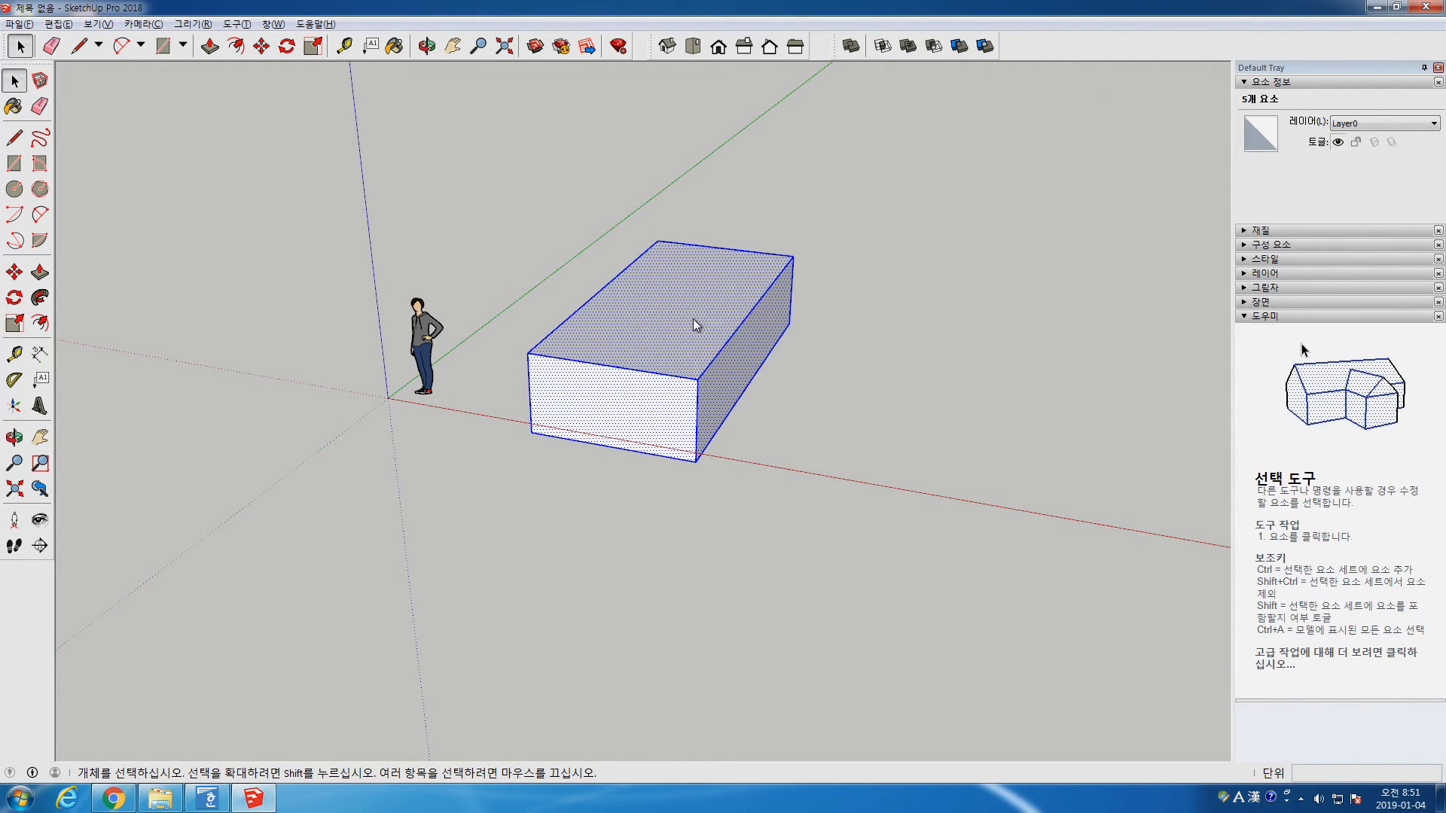
right_click(693, 318)
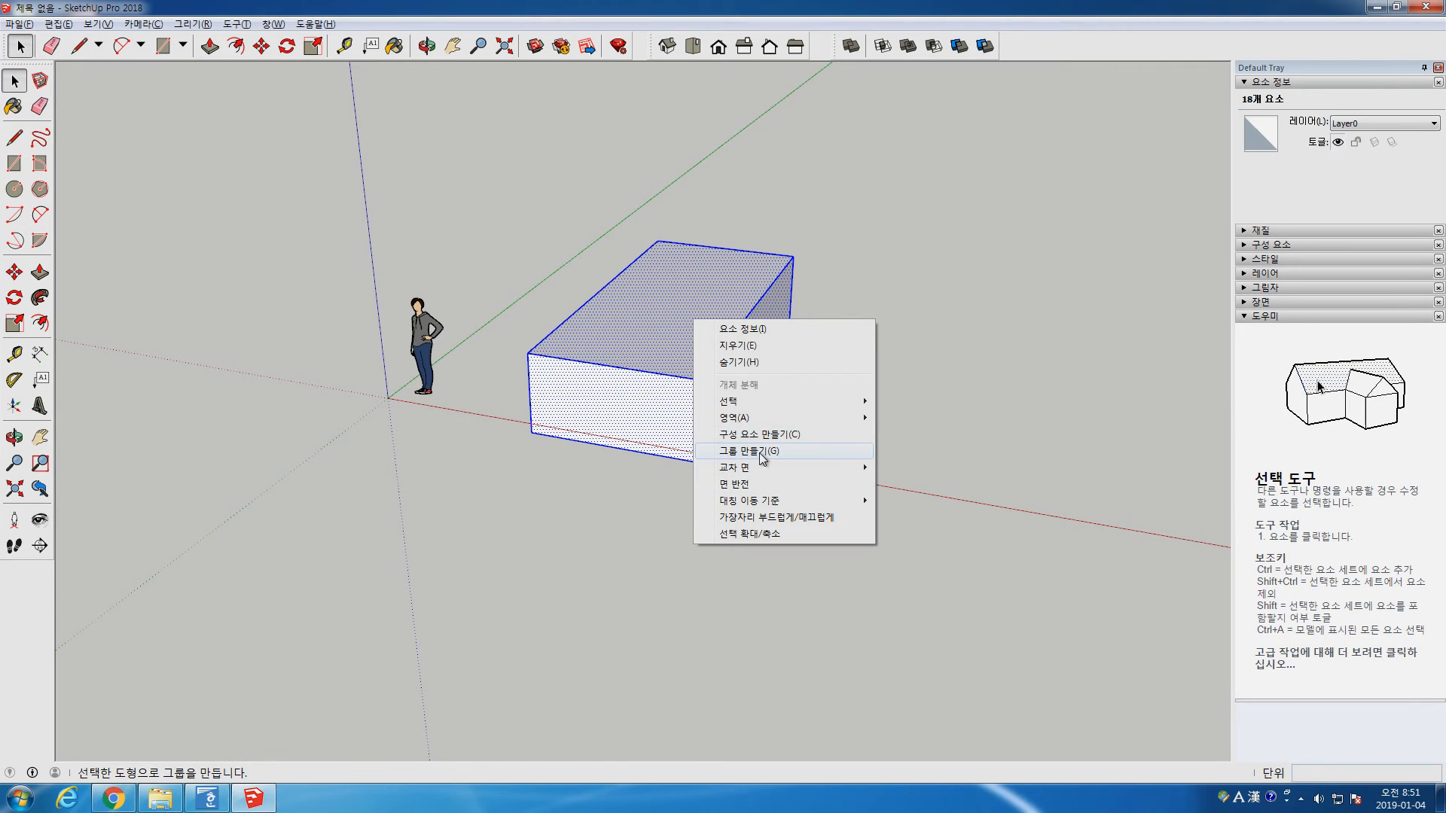
left_click(759, 452)
left_click(722, 513)
left_click(707, 377)
Try to paste a copy of the box group beside the original
scroll(707, 517, "down", 2)
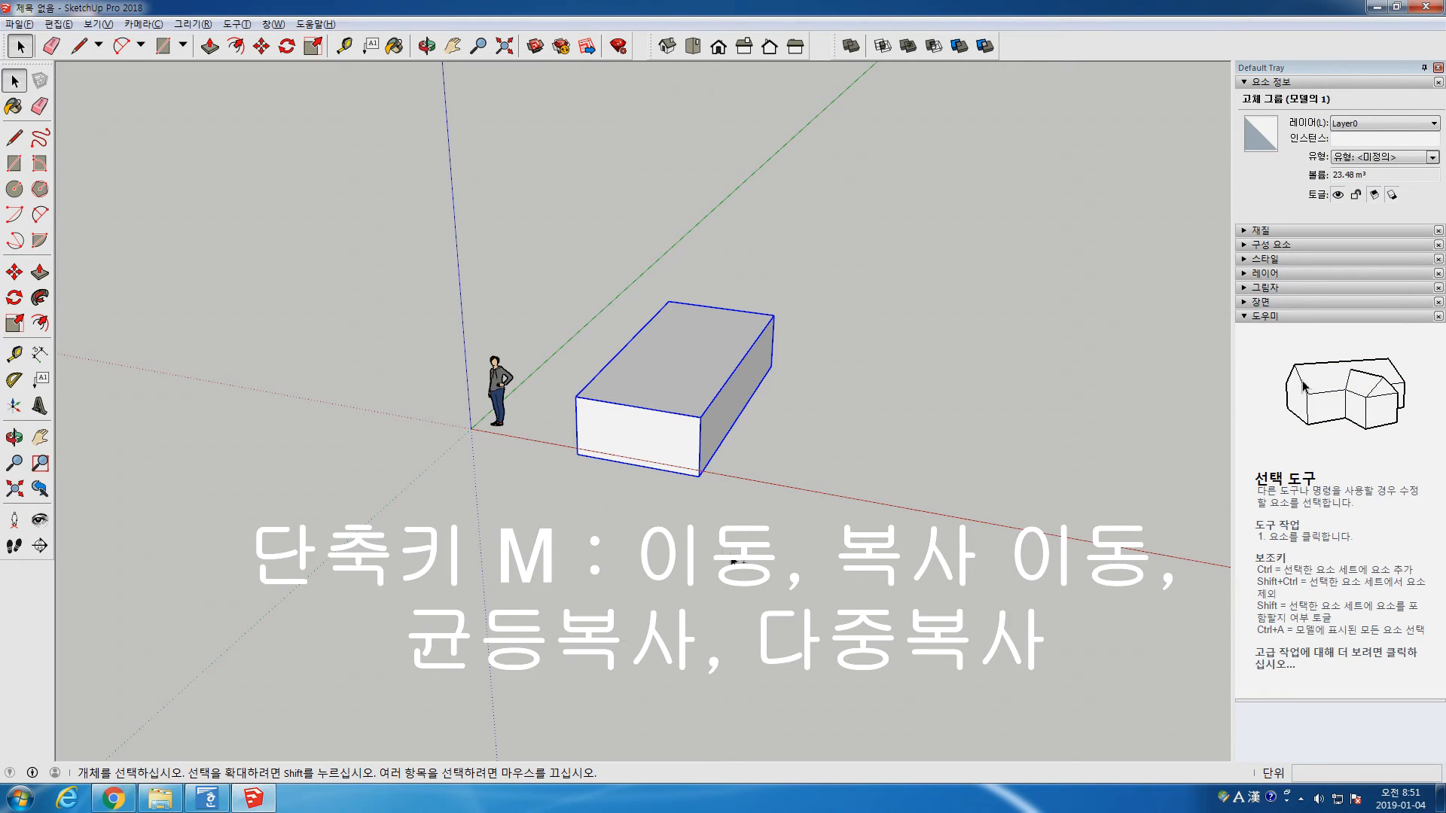
key("ctrl+v")
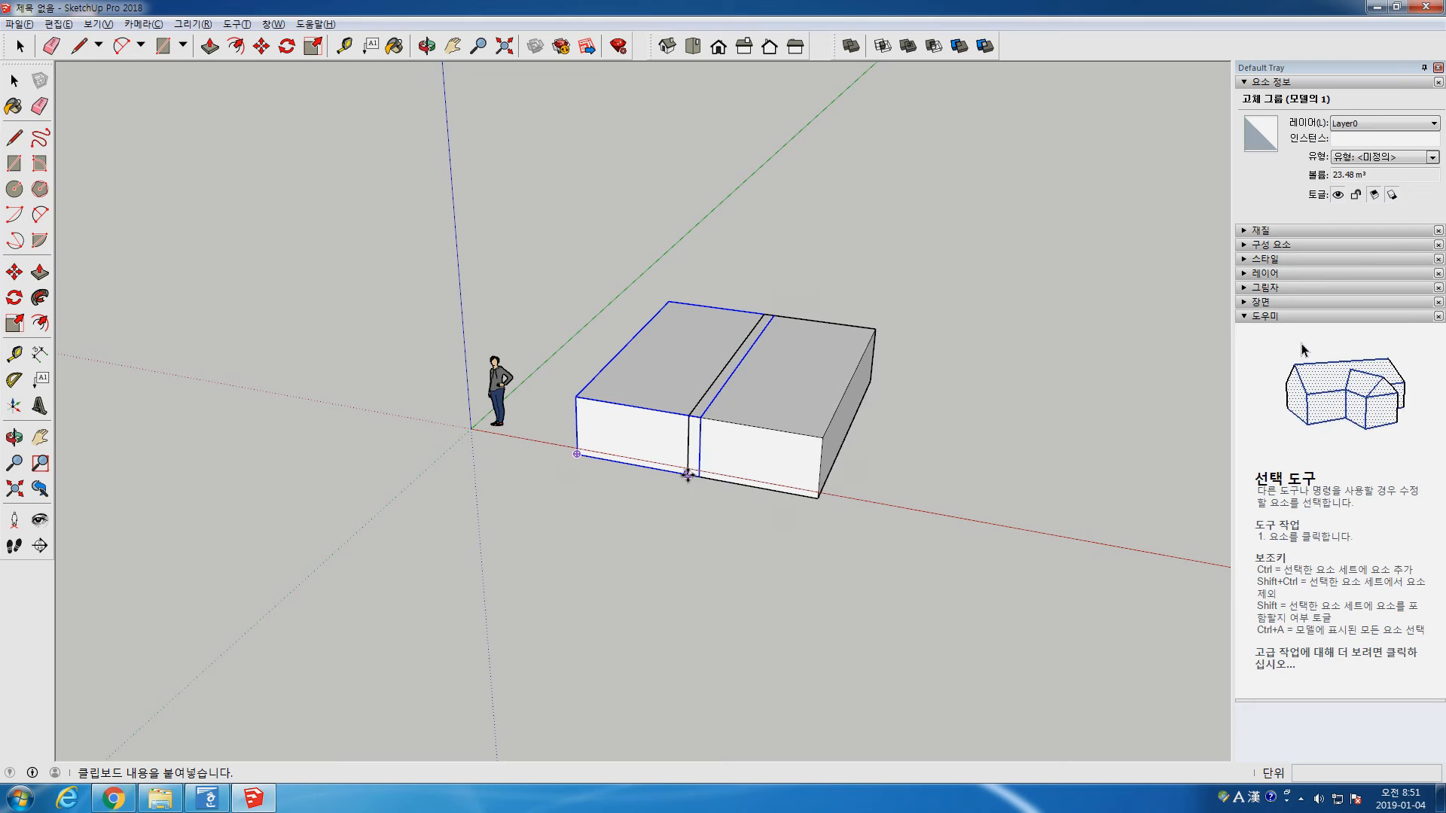
key("Escape")
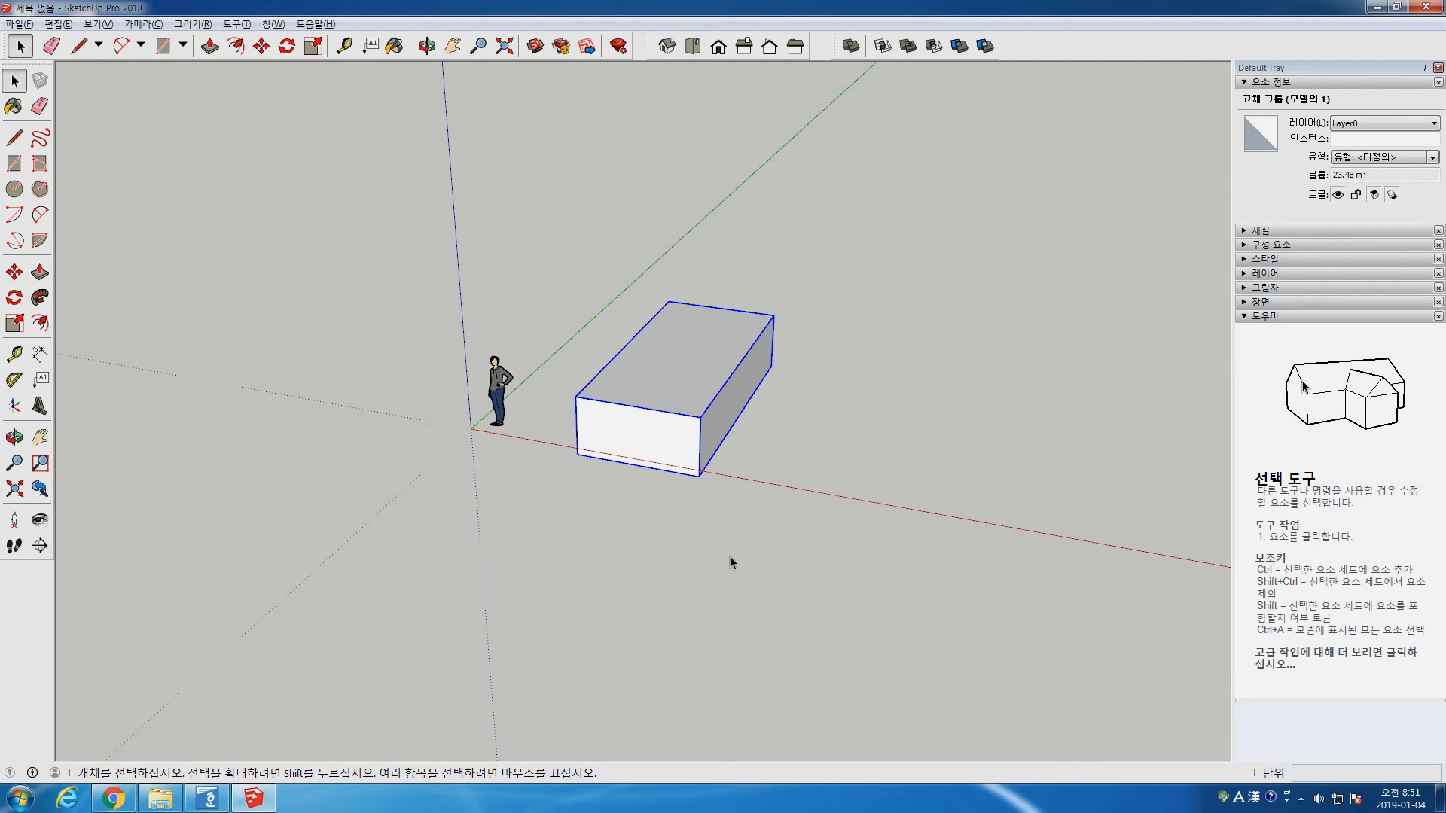
Copy the box group about 3.55 m along the red axis with Move and multiply it into five equally spaced copies (x5)
key("m")
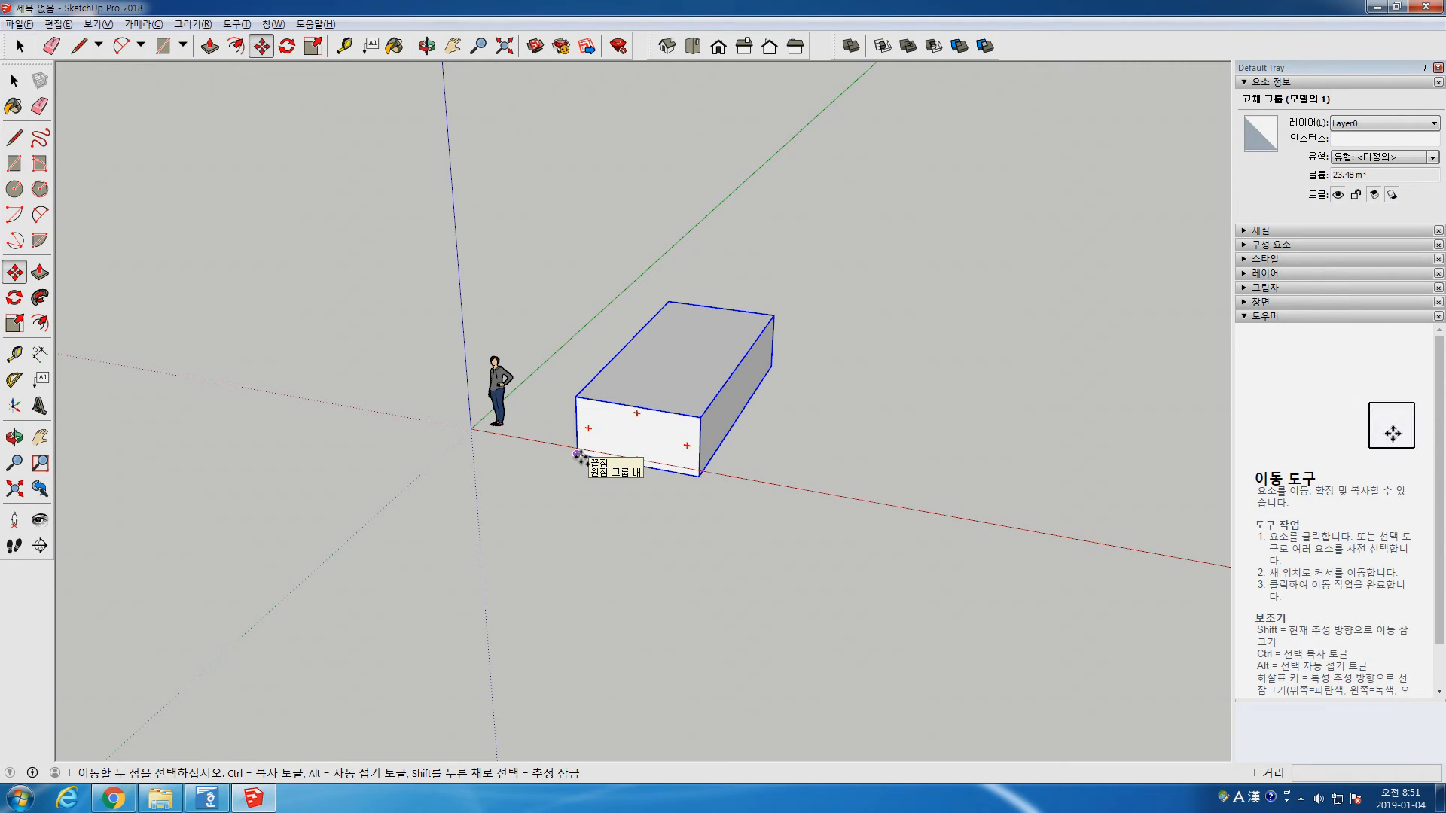
left_click(577, 454)
key("ctrl")
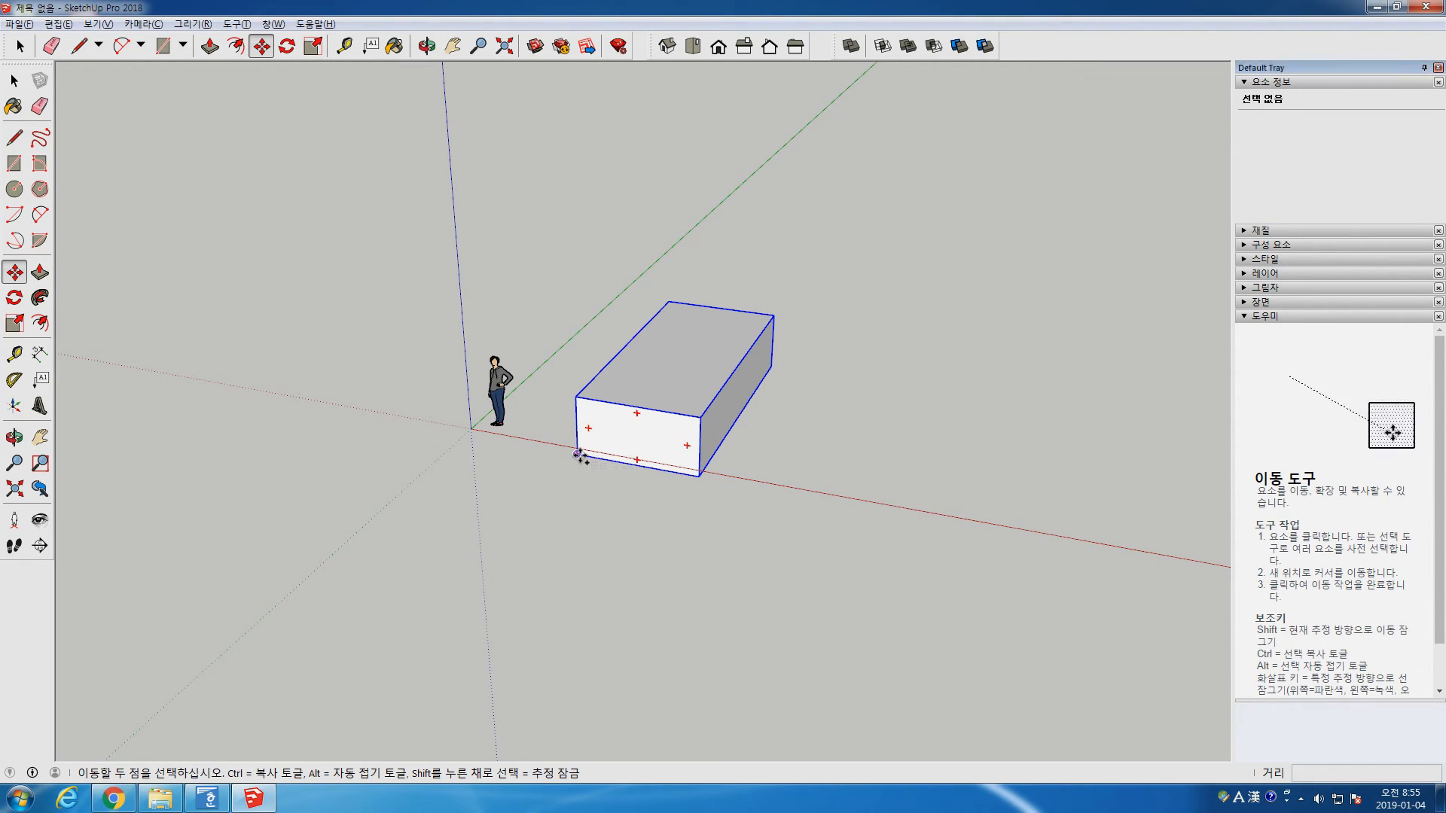
left_click(577, 454)
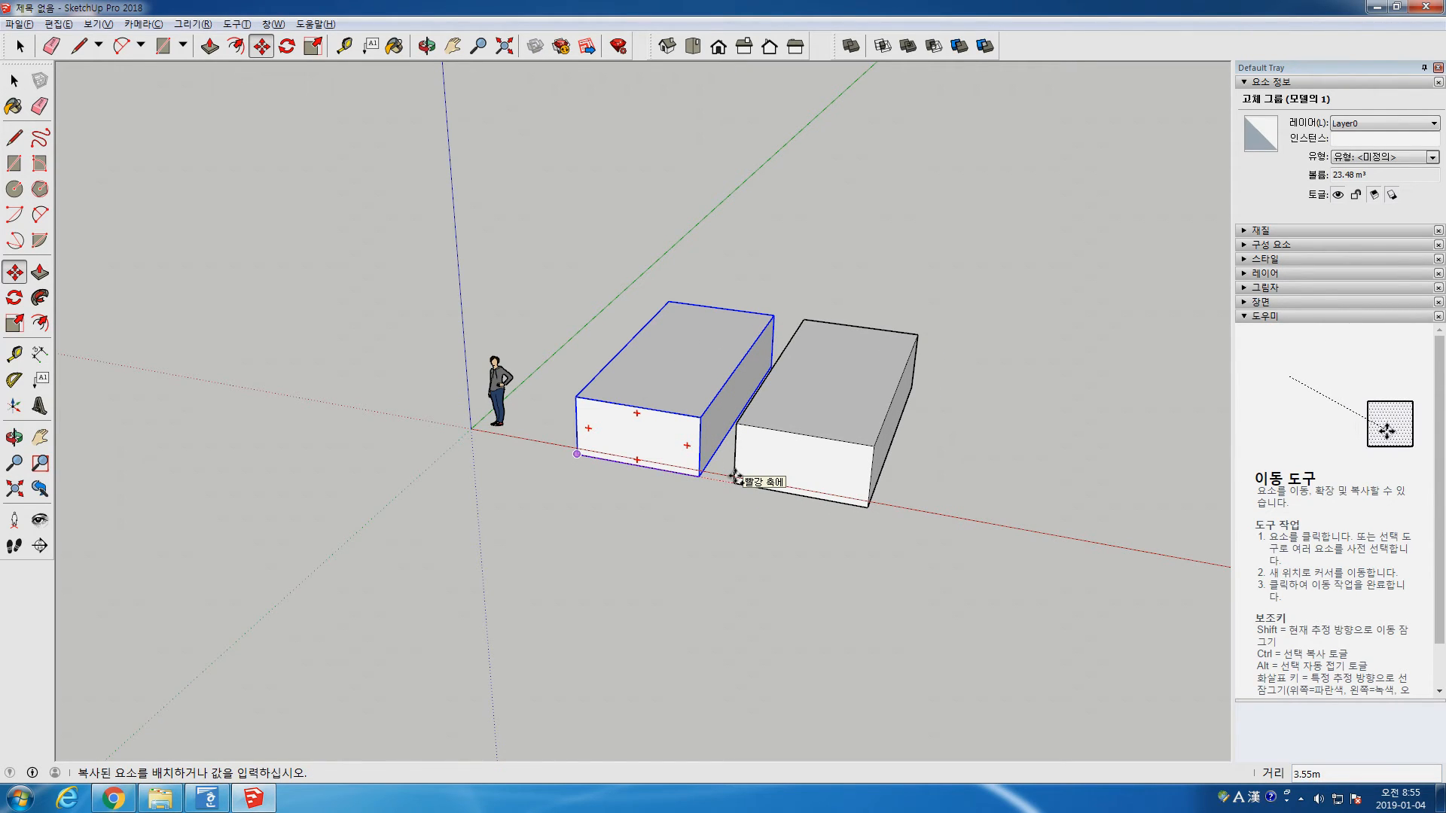
left_click(734, 477)
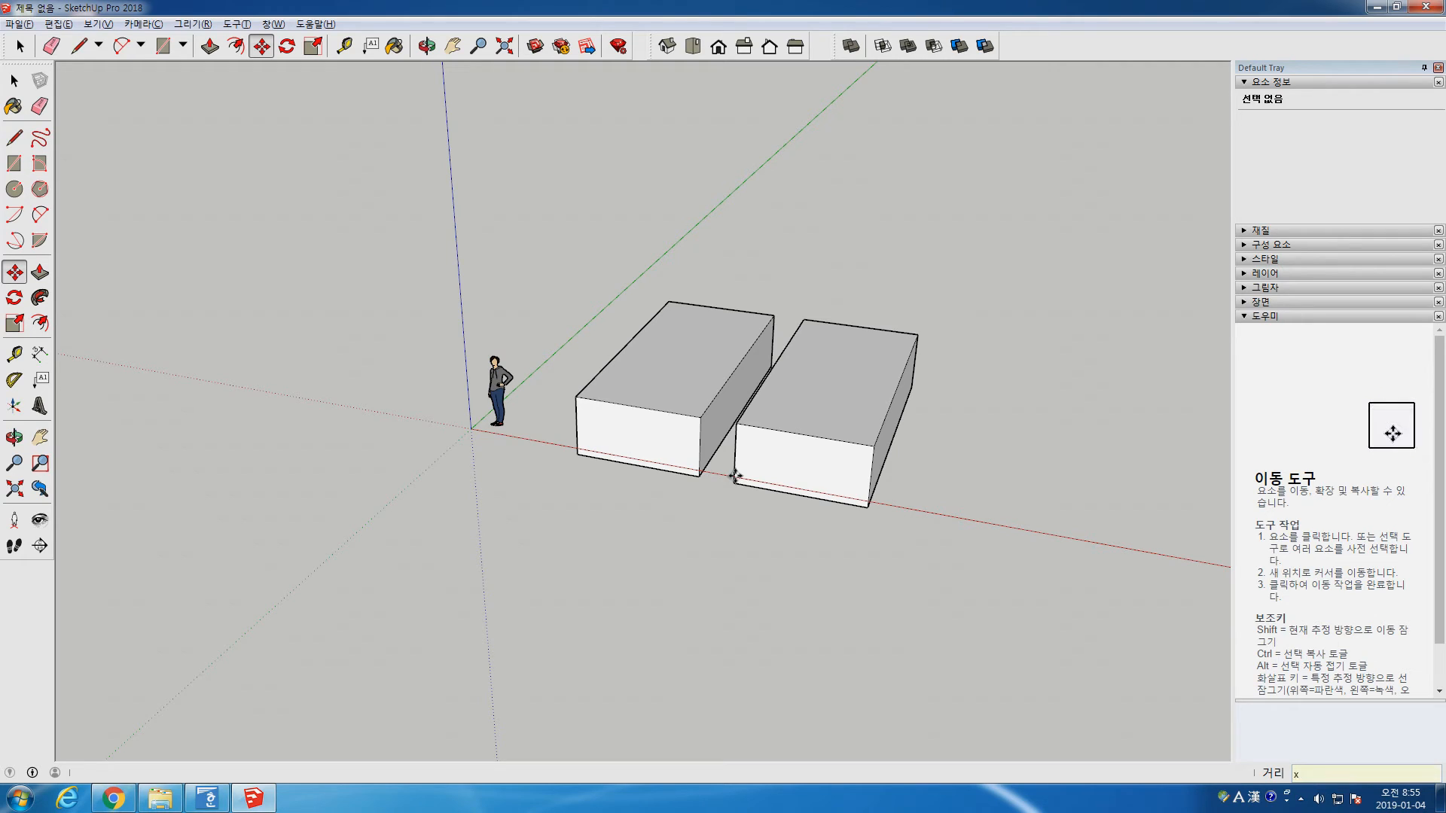
key("Return")
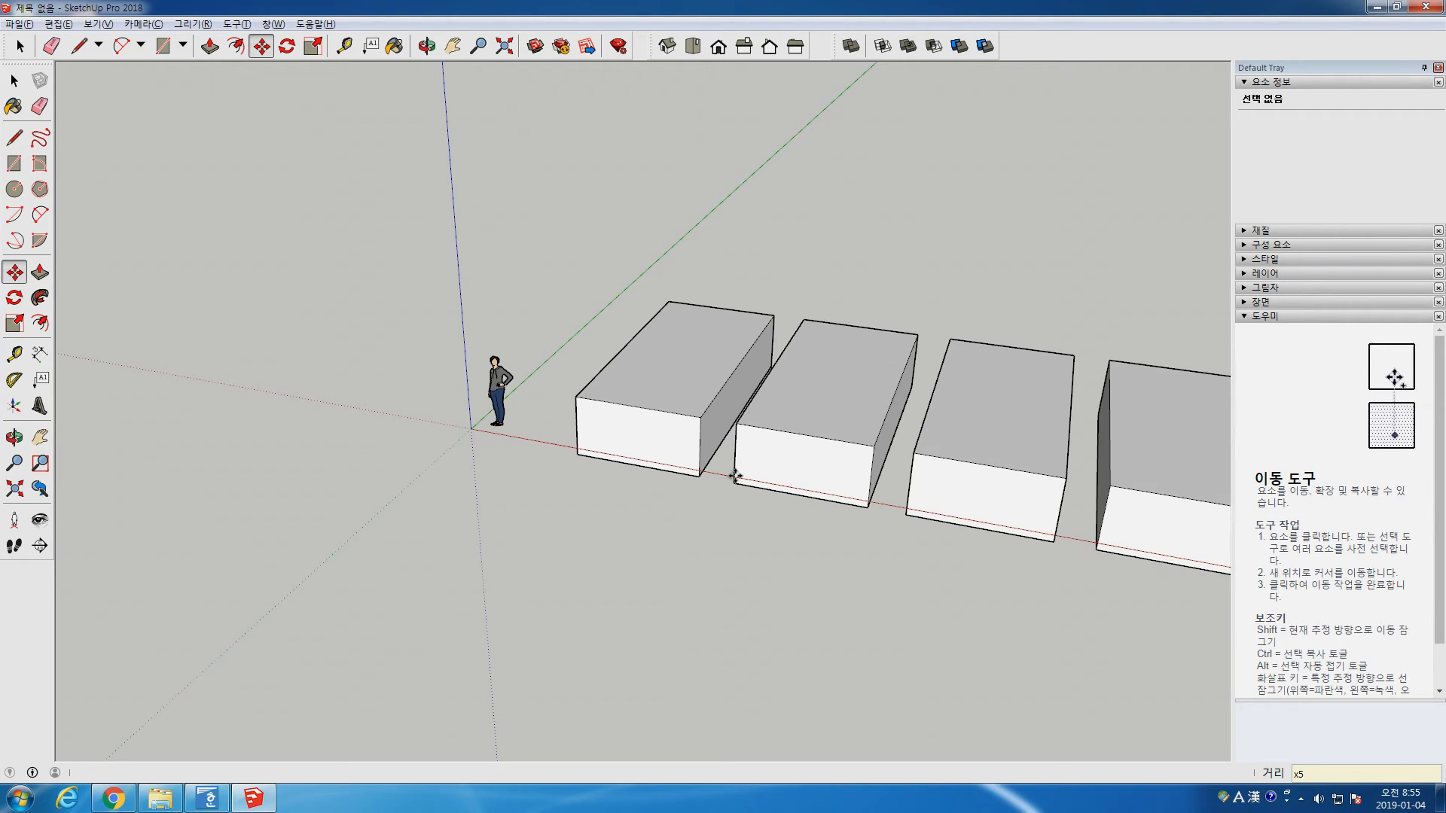
key("space")
Select all six box groups and copy the row about 9.96 m along the green axis
scroll(735, 478, "down", 2)
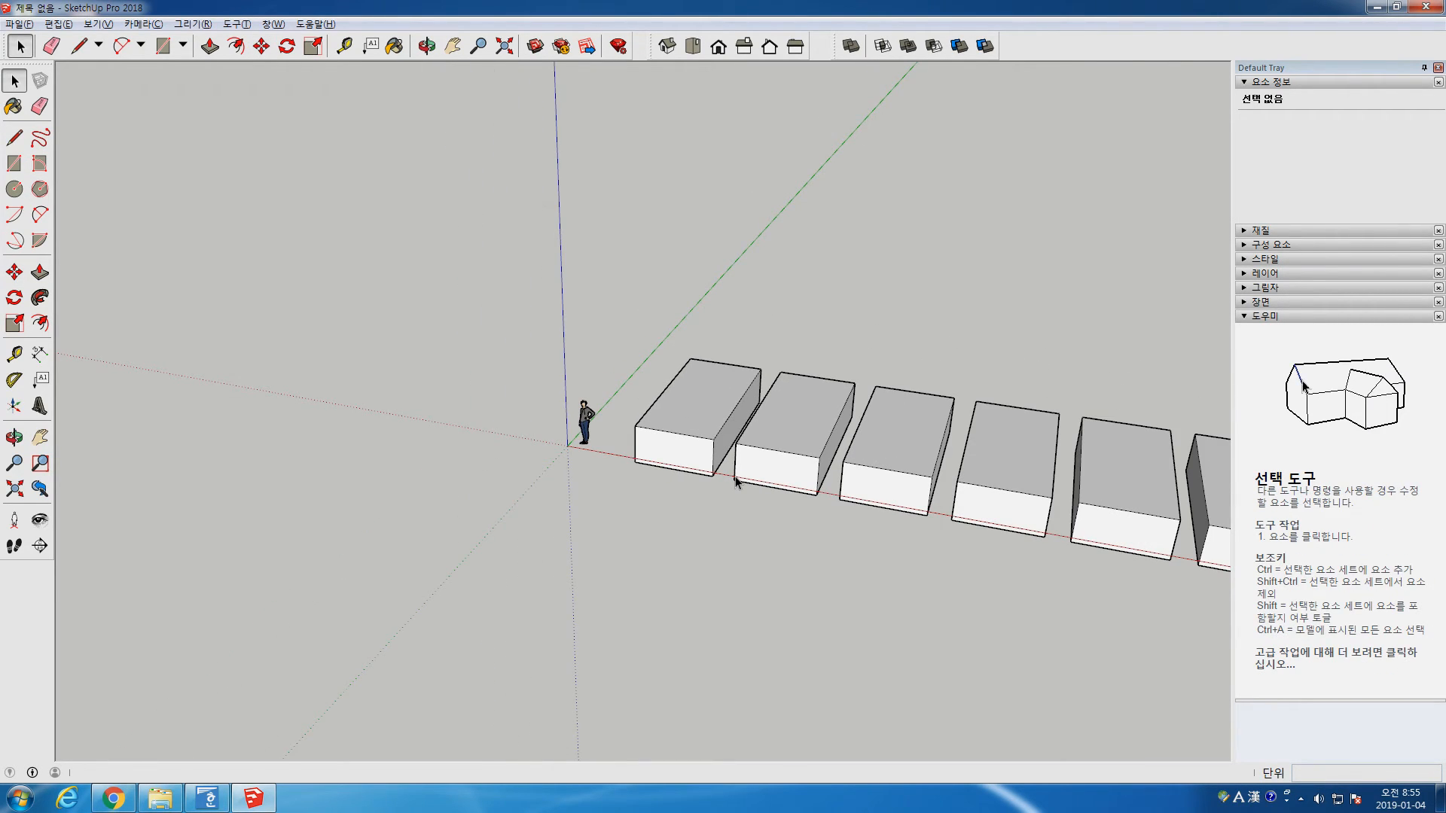
key("h")
left_click_drag(735, 479, 668, 401)
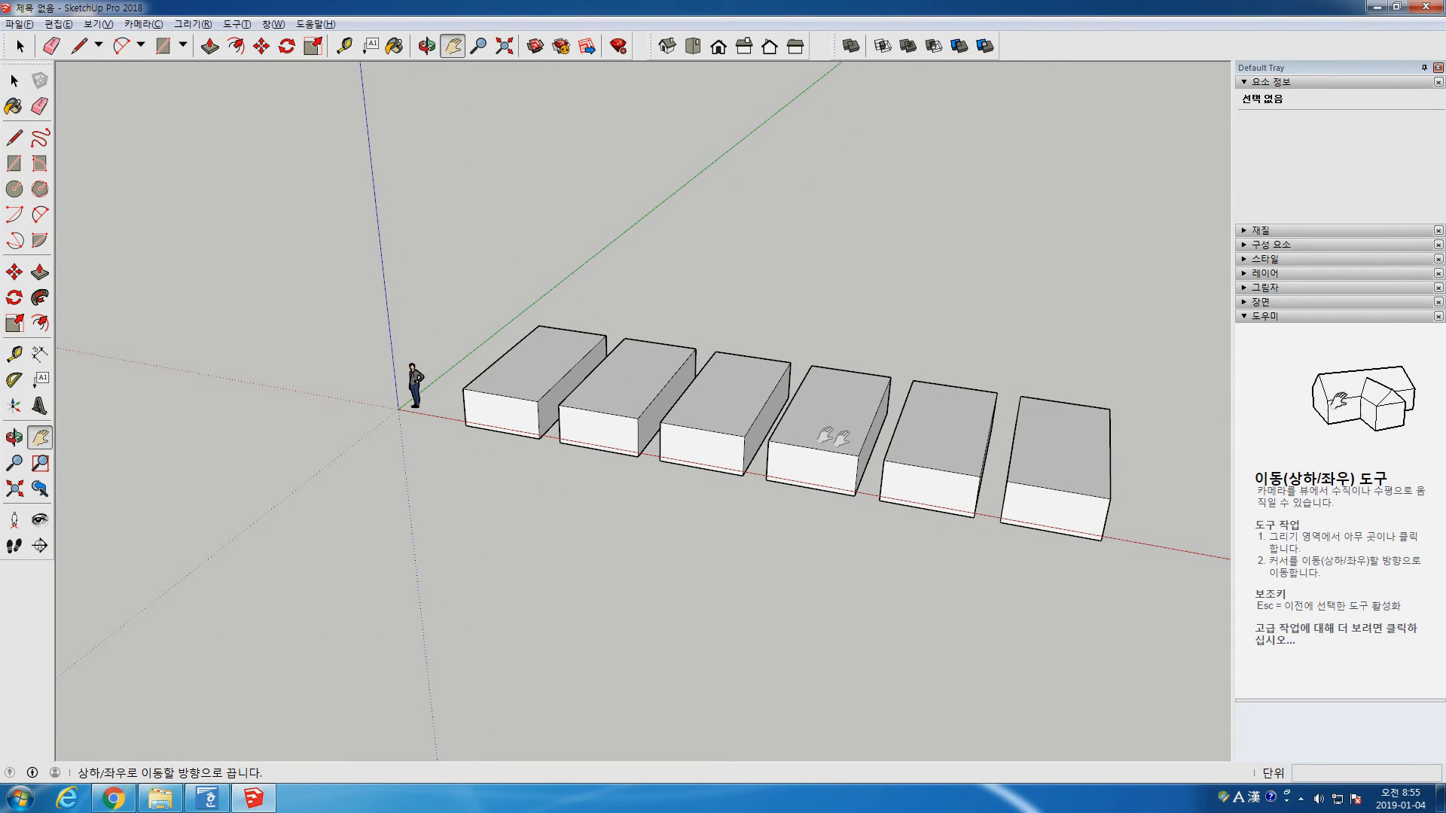
middle_click_drag(1012, 461, 945, 527)
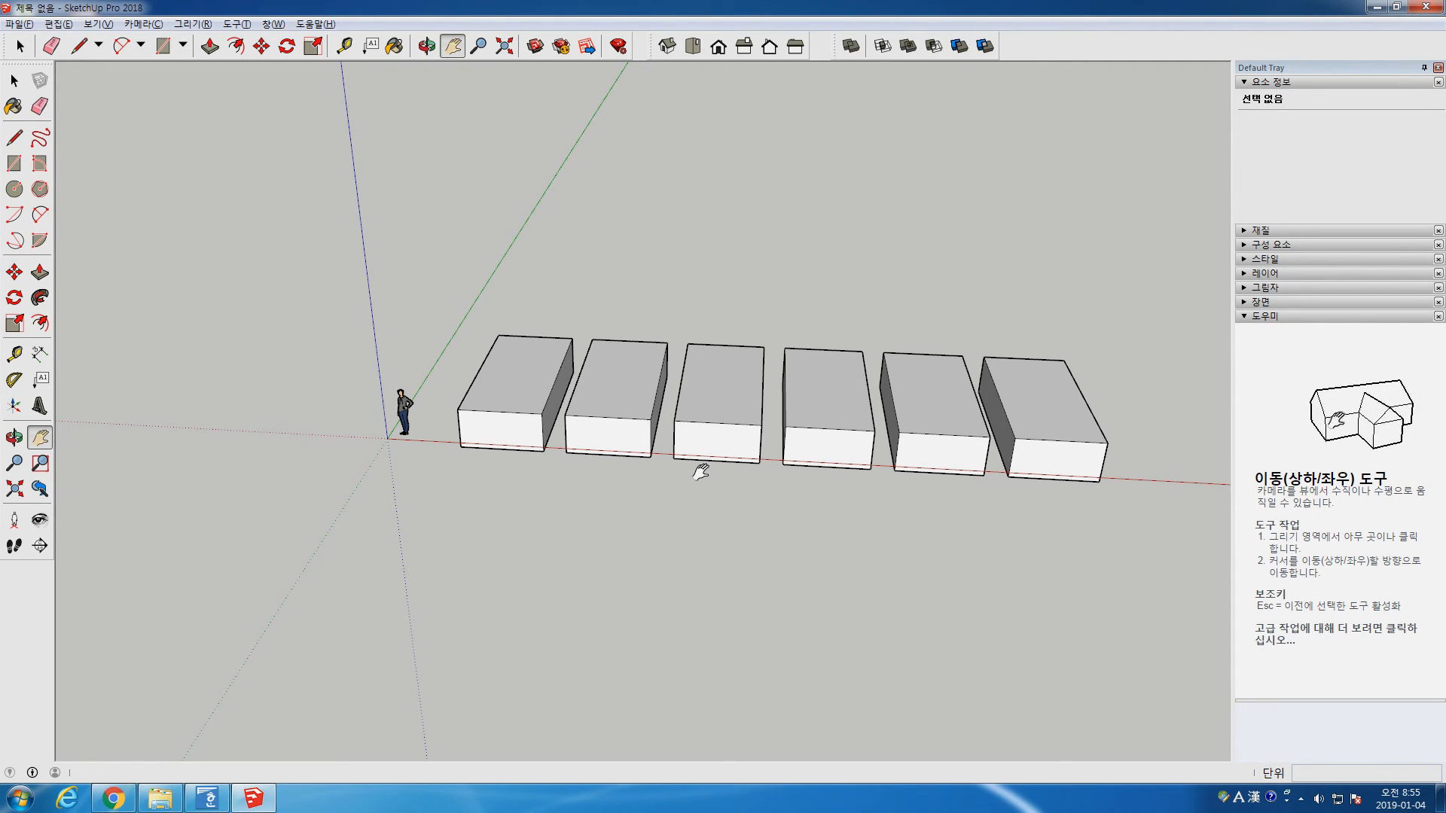
scroll(700, 479, "down", 3)
middle_click_drag(693, 479, 681, 531)
key("space")
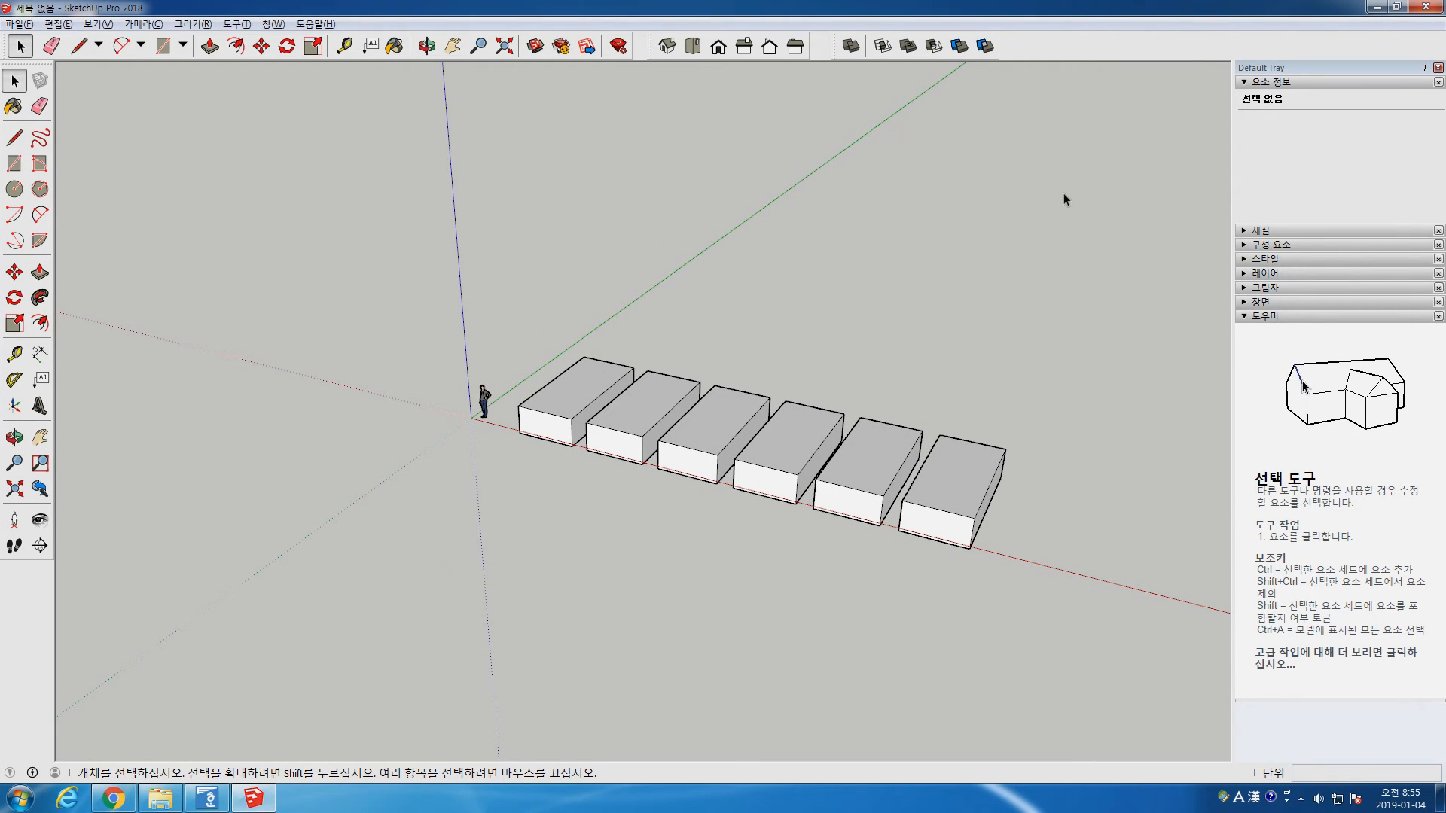
left_click_drag(531, 354, 514, 350)
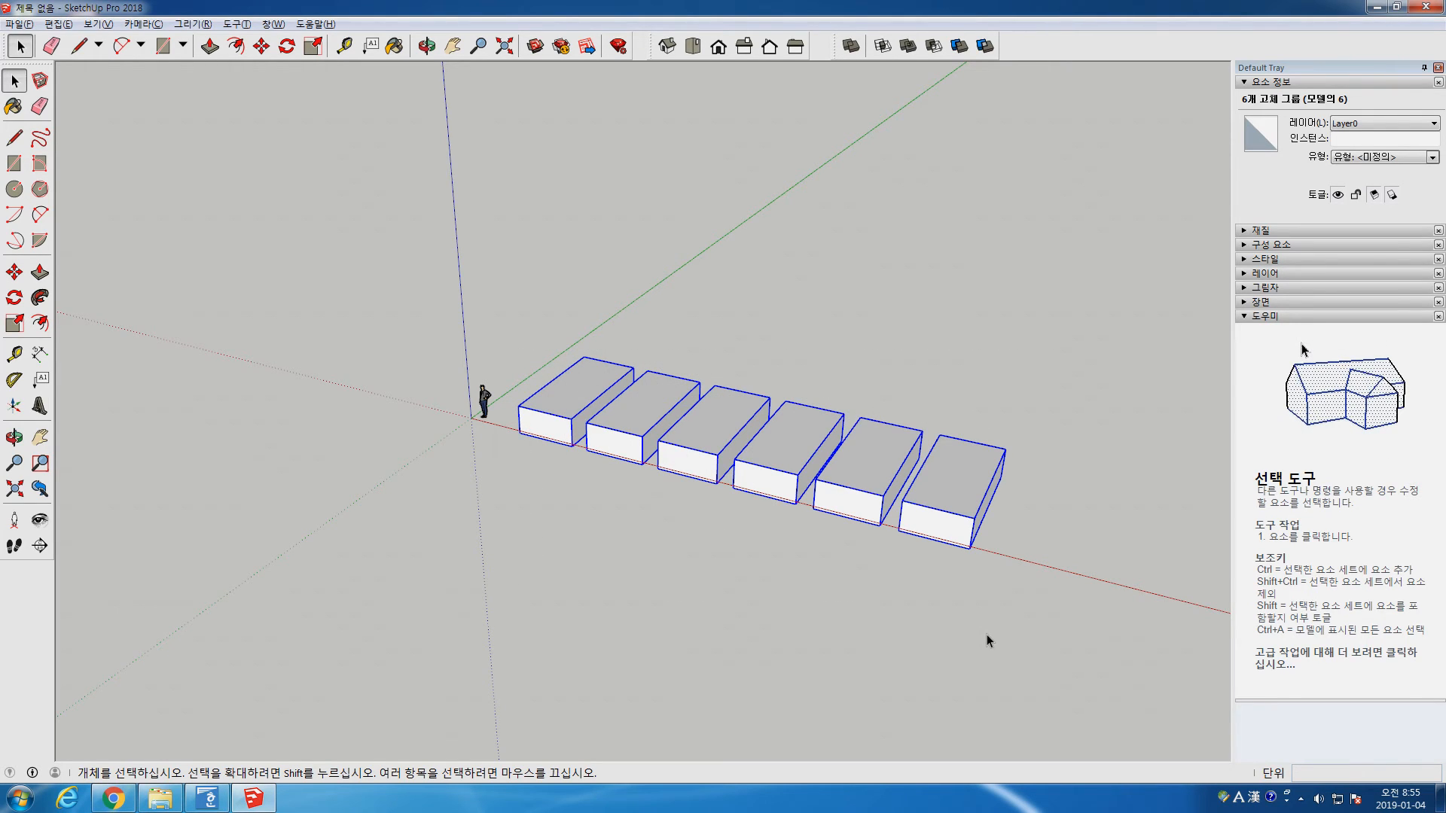
key("m")
left_click(970, 550)
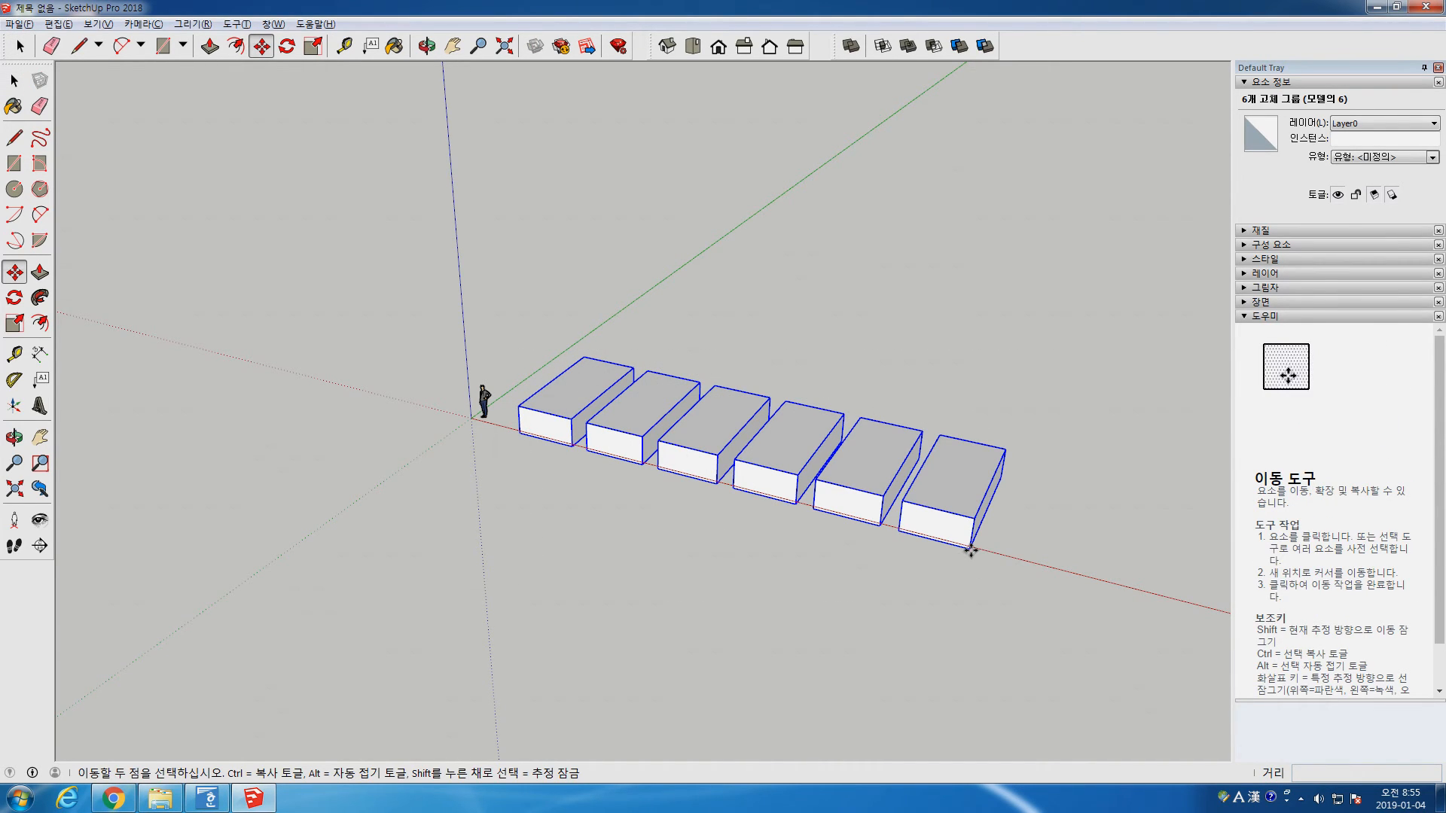
left_click(972, 536)
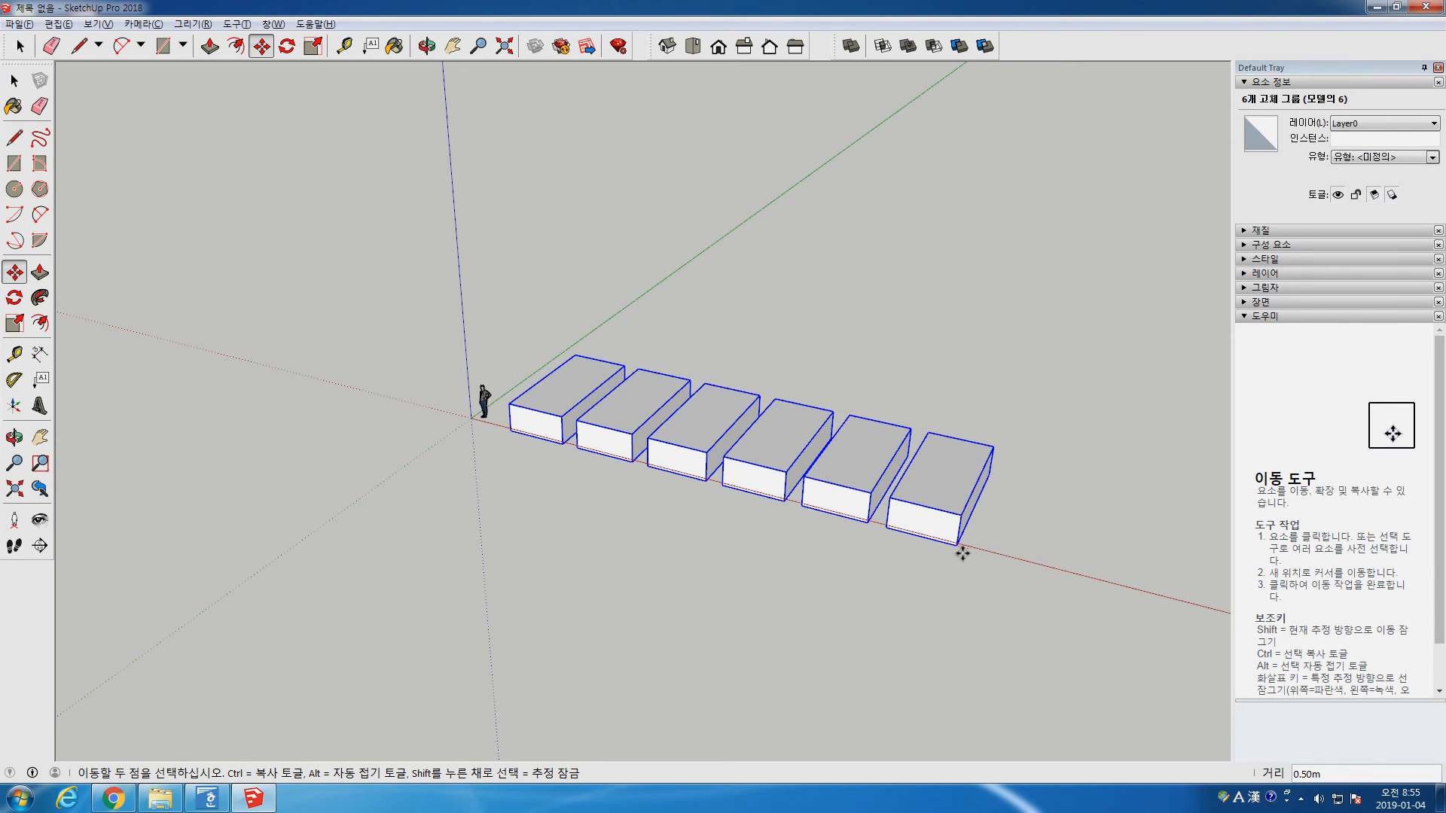
key("ctrl")
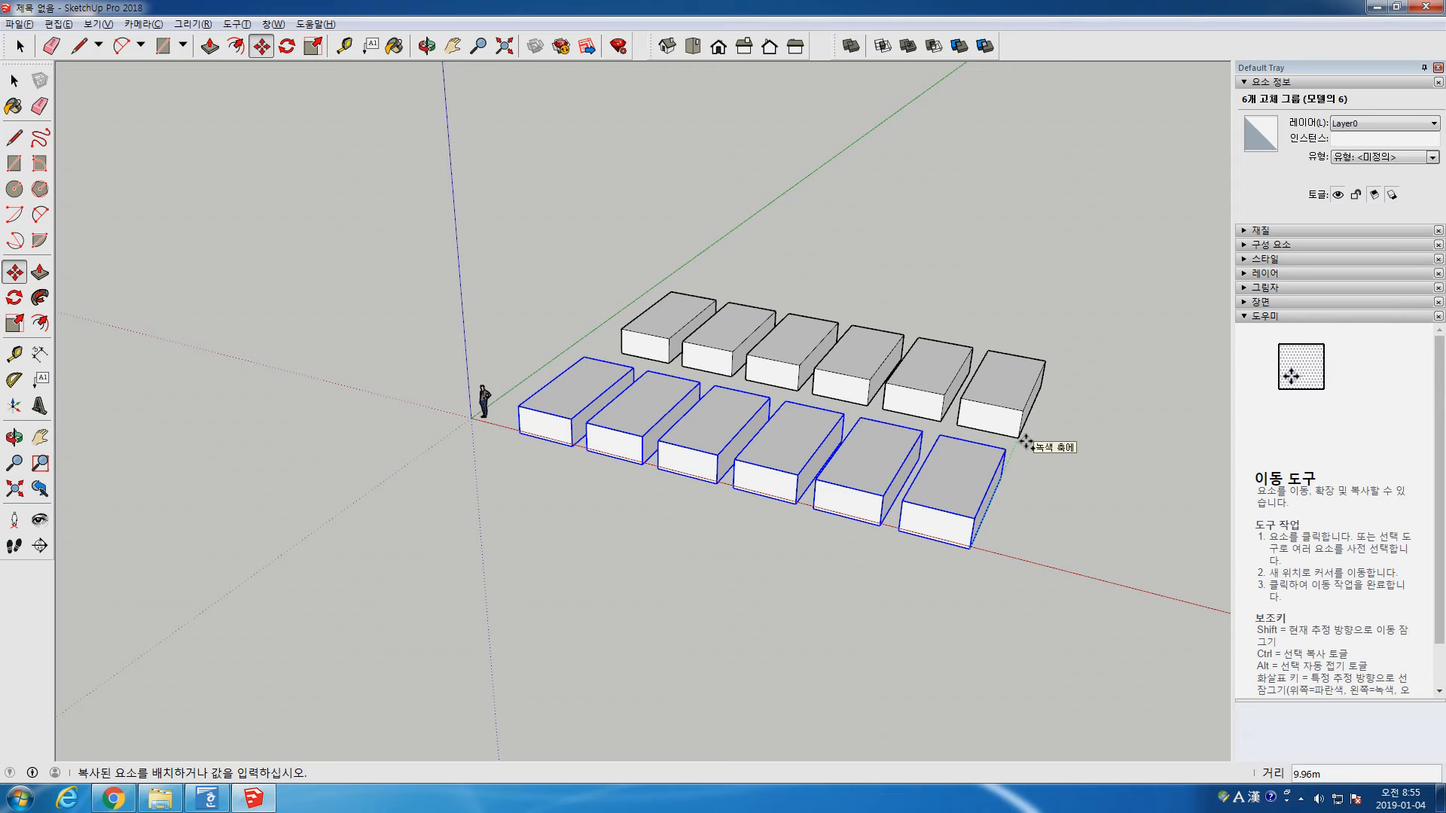
left_click(1026, 440)
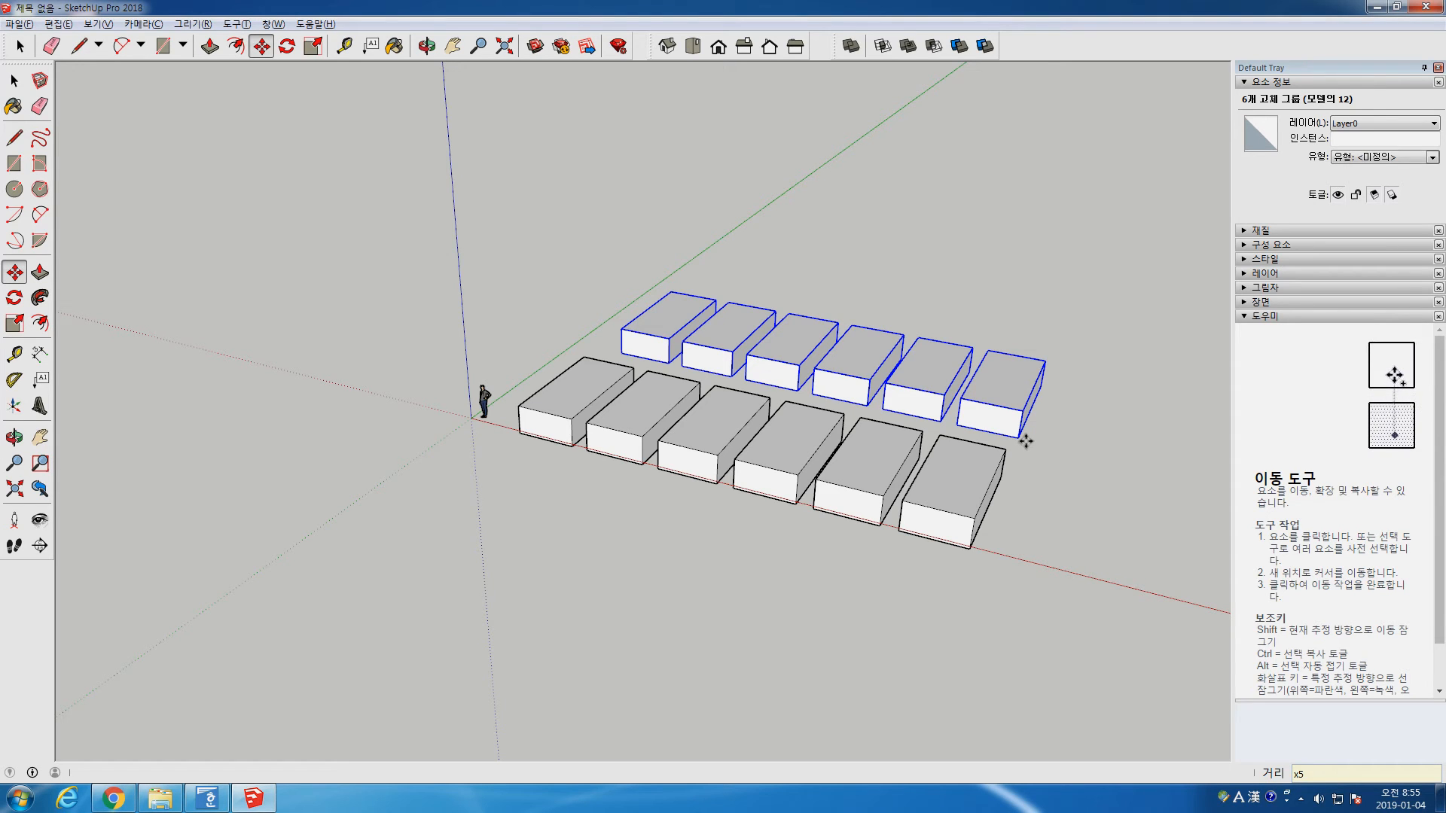
Multiply the copied row of box groups along the green axis into five equally spaced rows (x5)
key("Return")
key("space")
scroll(1025, 441, "down", 1)
middle_click_drag(1044, 450, 907, 598)
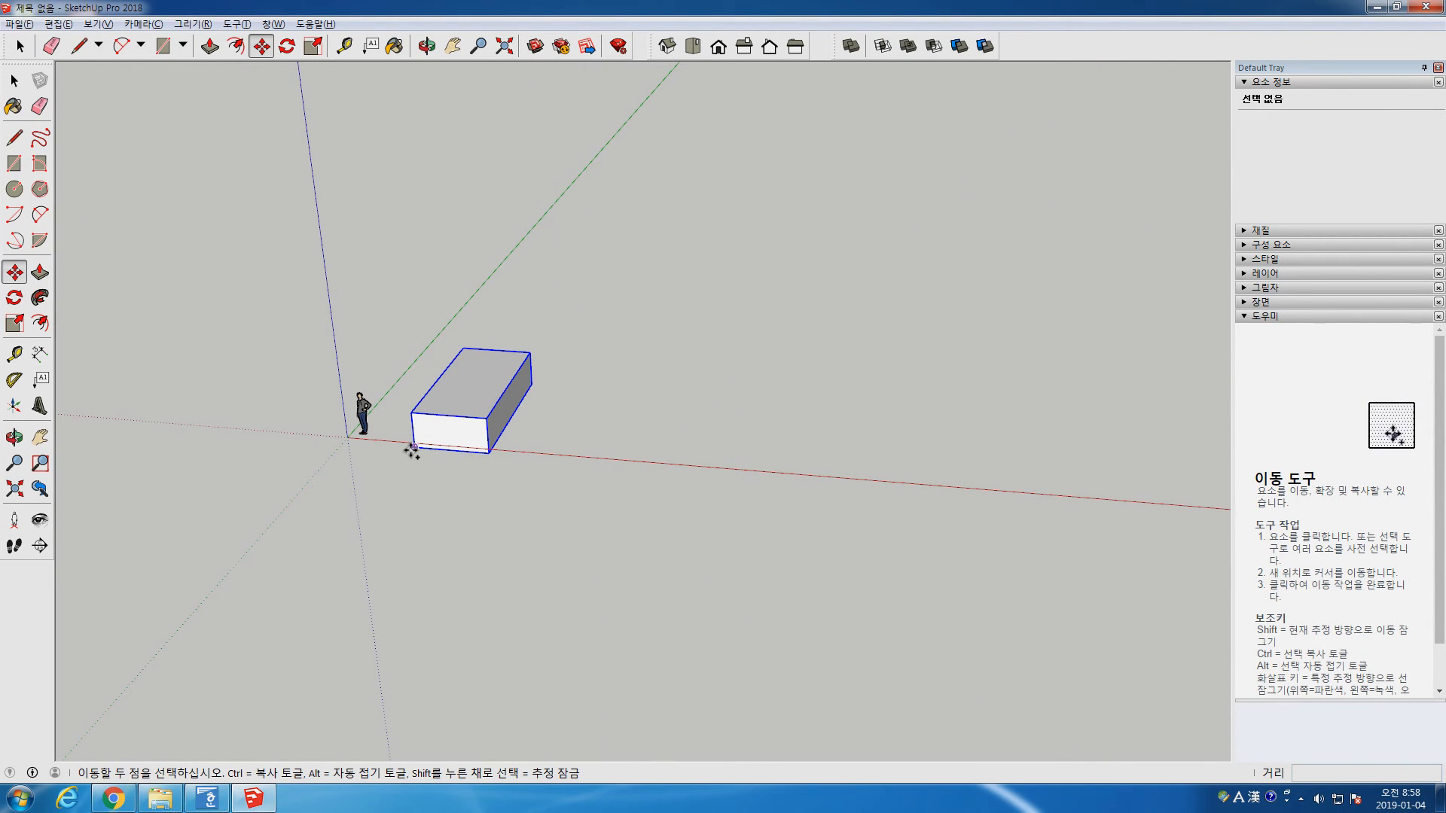
Try copying the box group about 21.90 m along the red axis with the distance divided in two (/2), and undo it
left_click(413, 447)
key("ctrl")
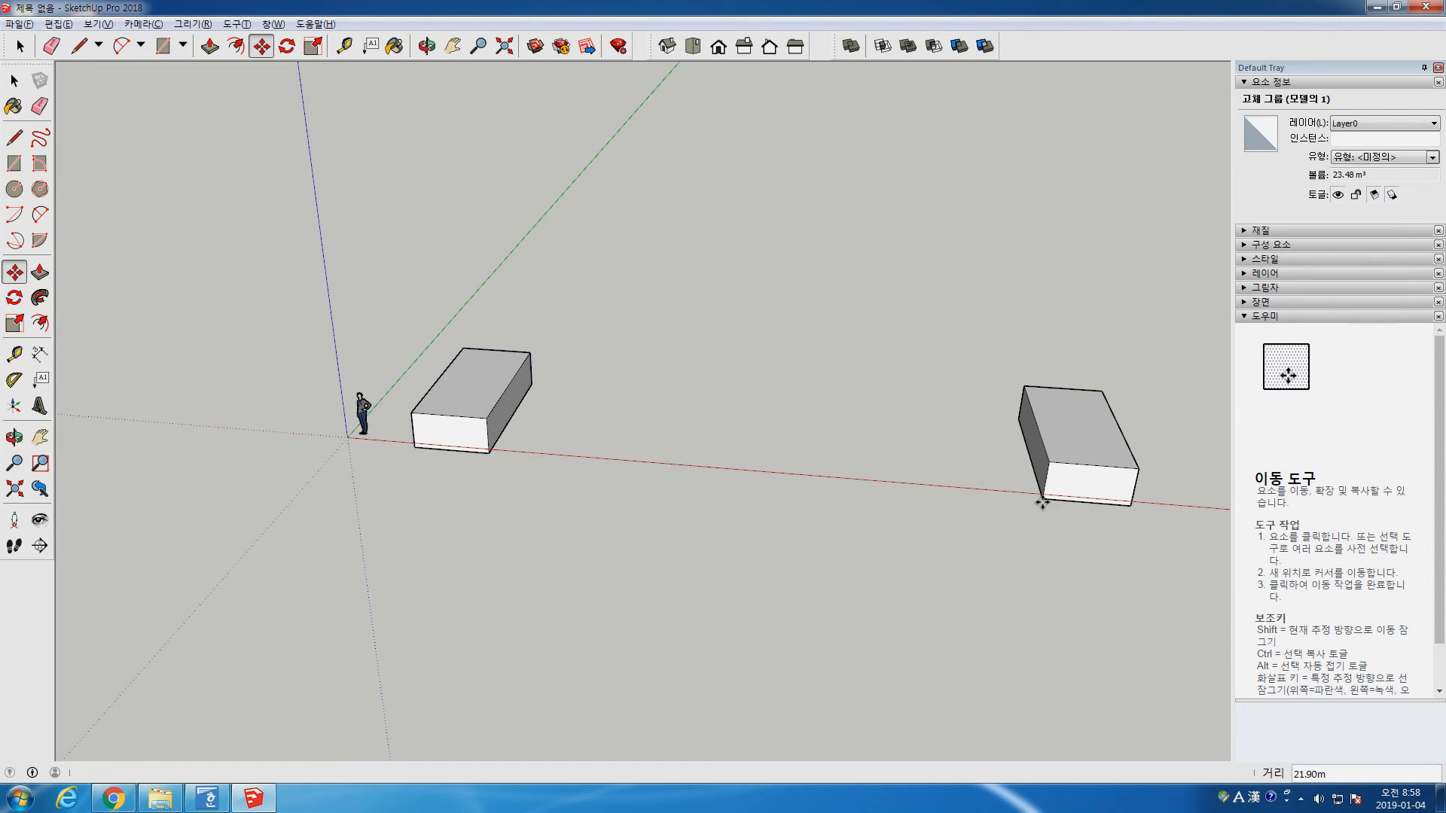
left_click(1043, 503)
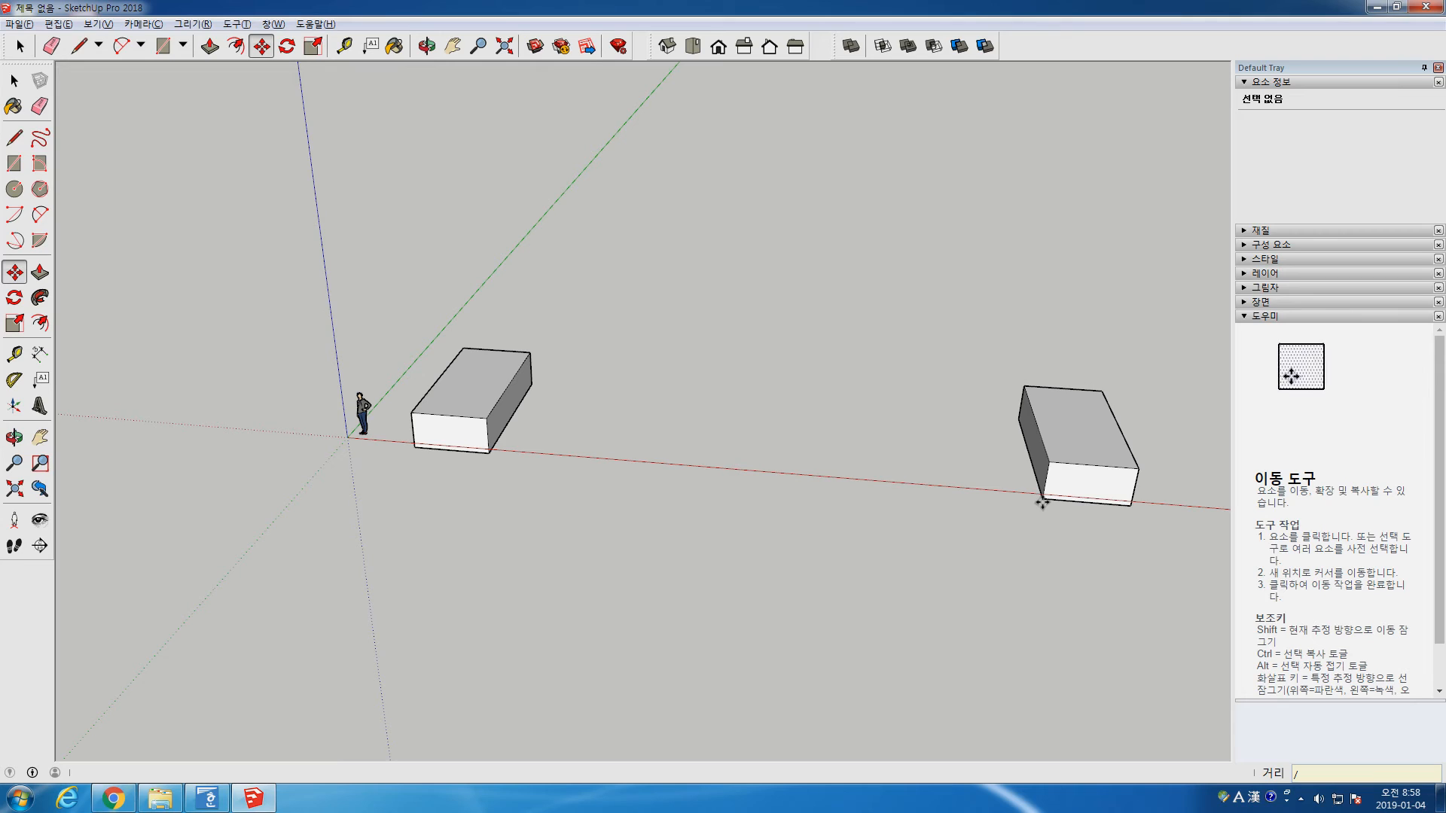
key("Return")
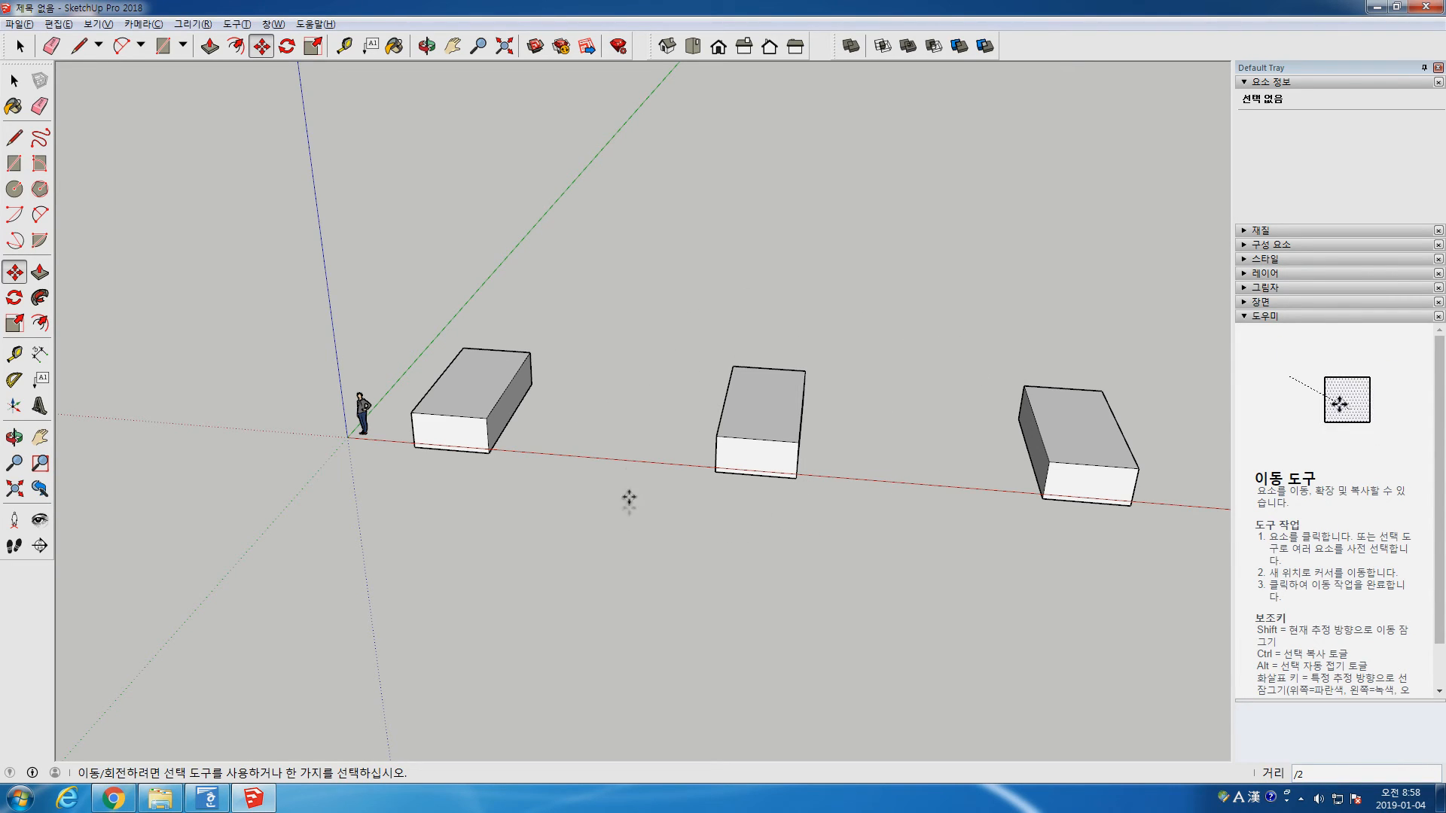
scroll(901, 521, "down", 2)
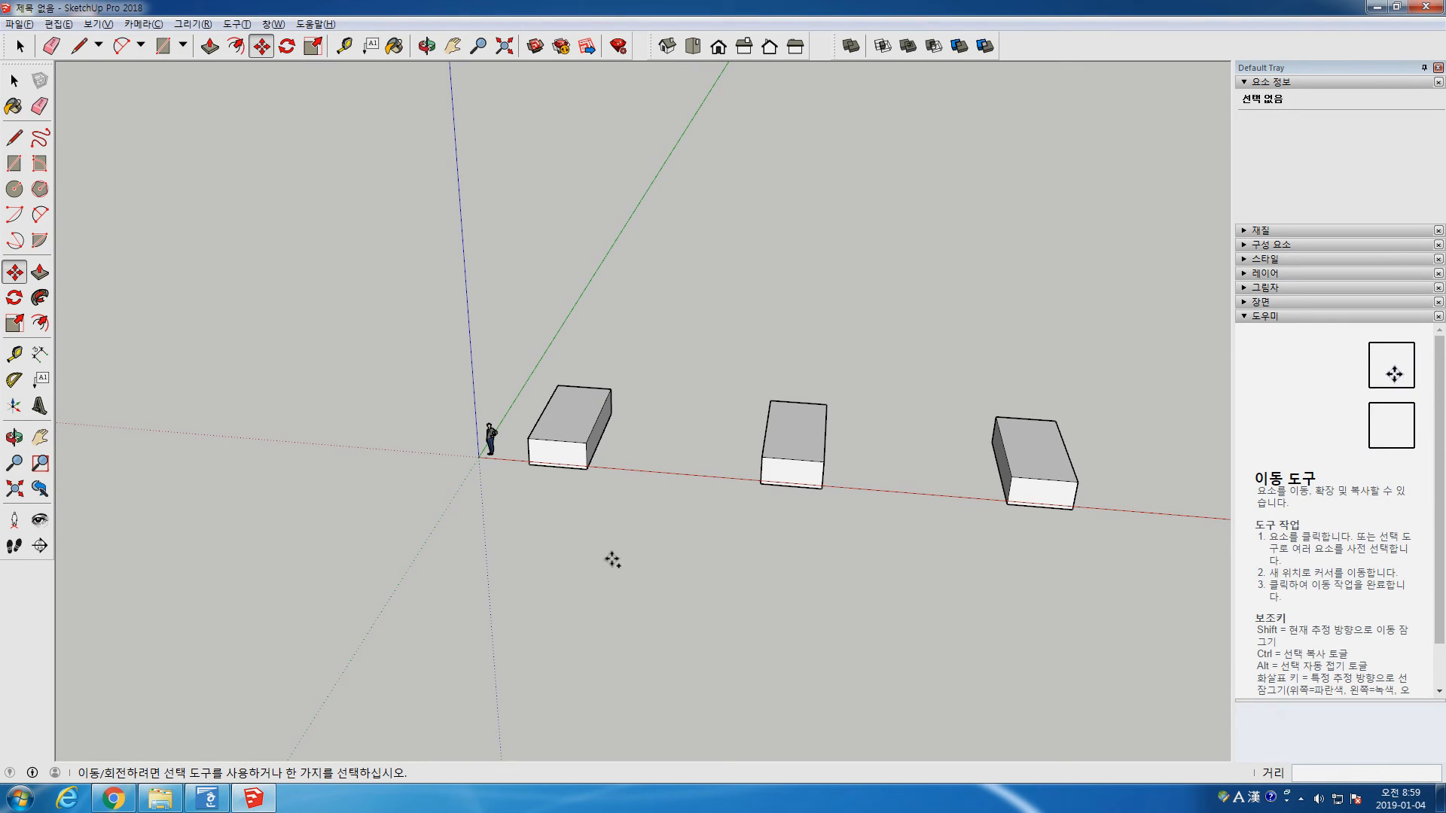
key("ctrl+z")
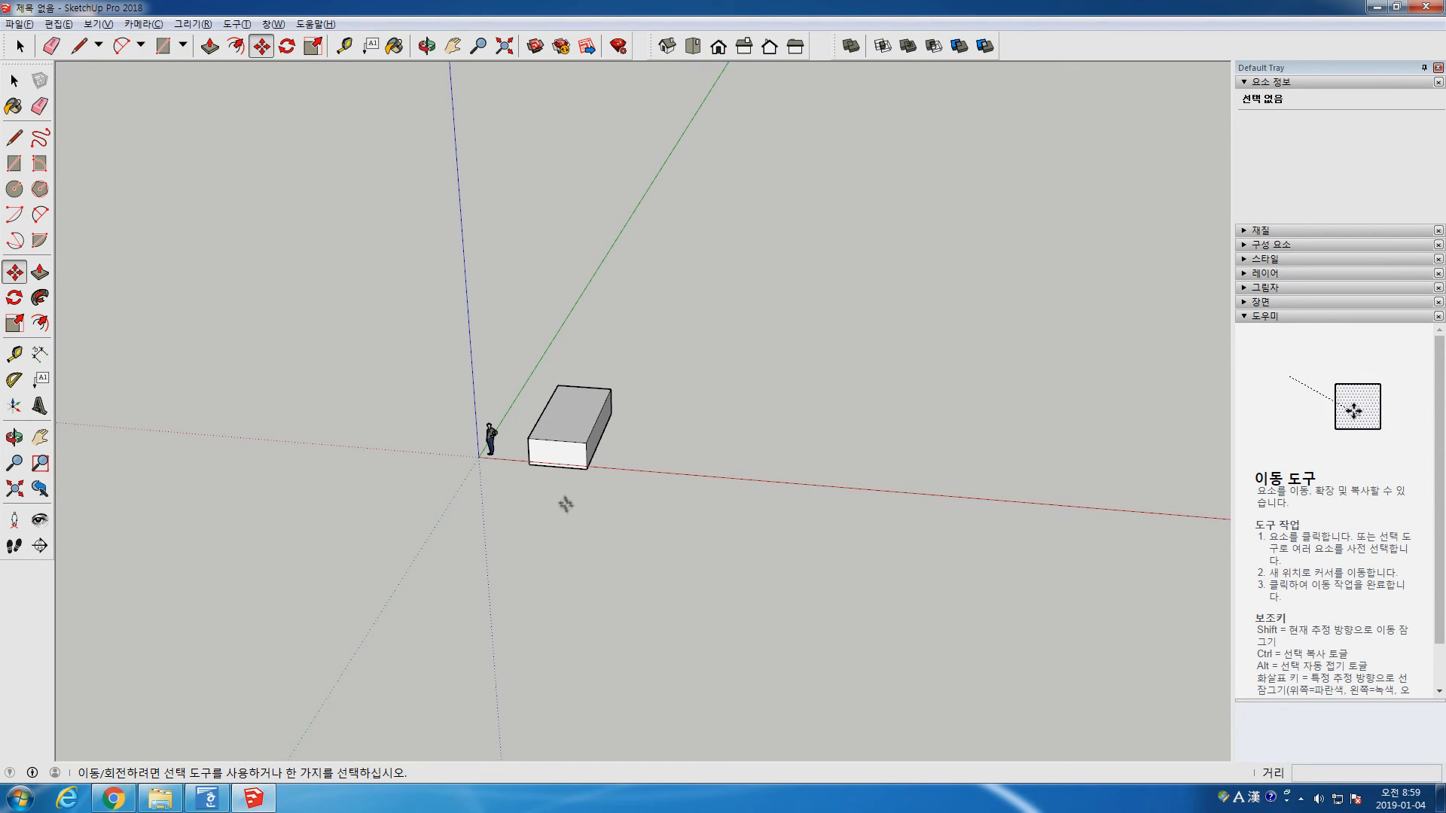
Copy the box group about 25.15 m along the red axis and divide the distance into three equal spacings (/3)
left_click(529, 465)
key("ctrl")
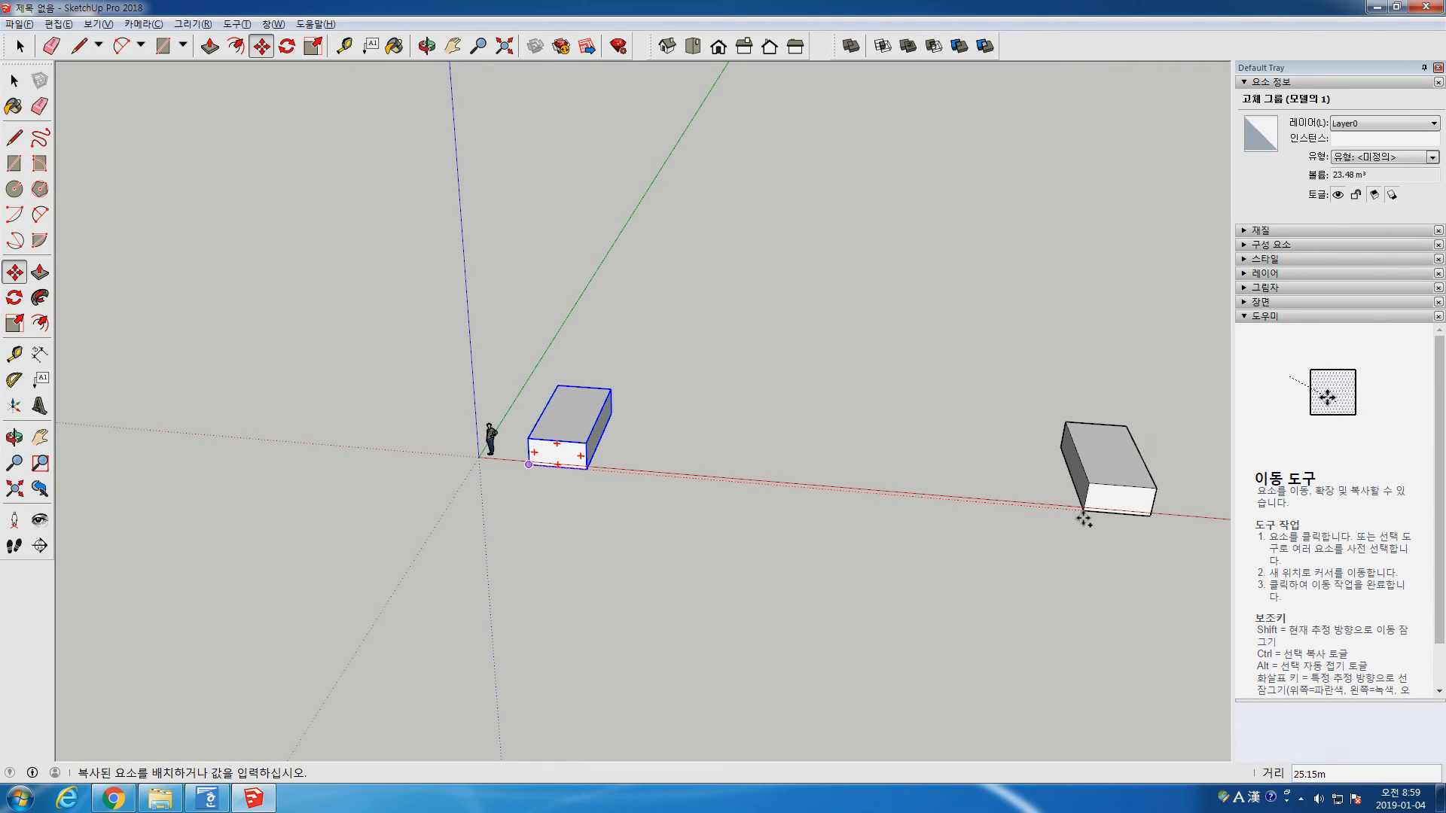
left_click(1082, 520)
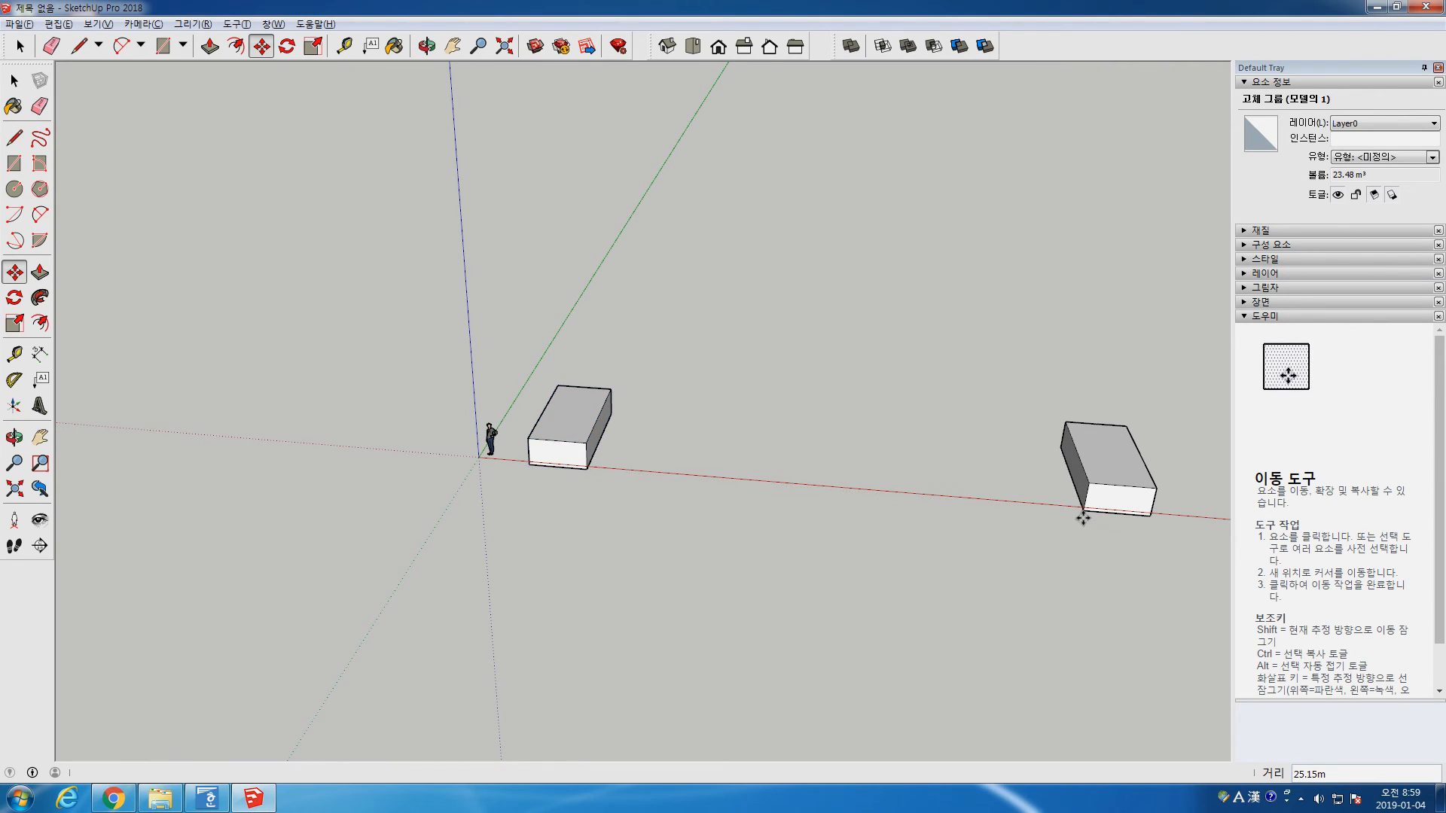
scroll(1082, 518, "up", 1)
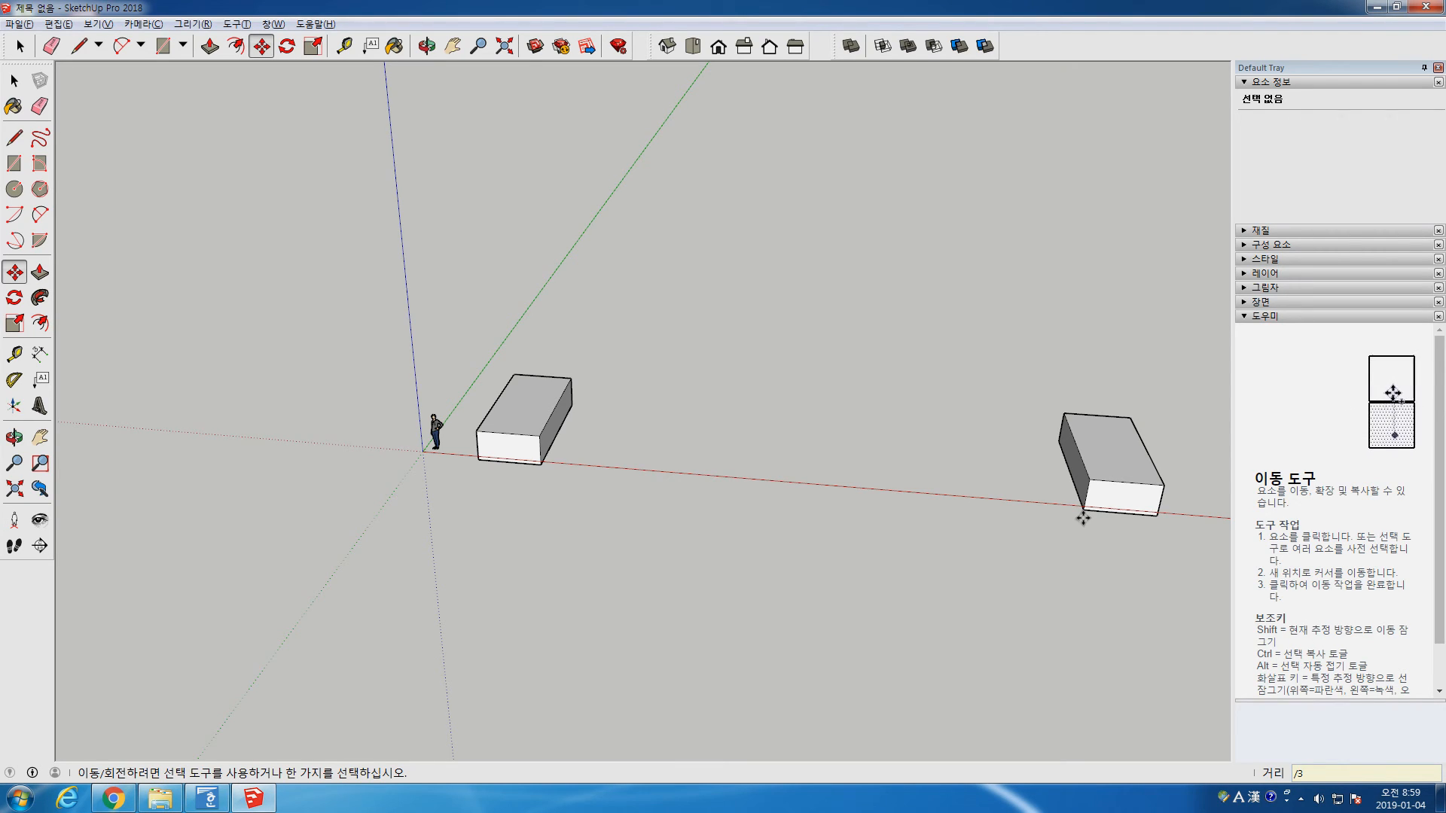
key("Return")
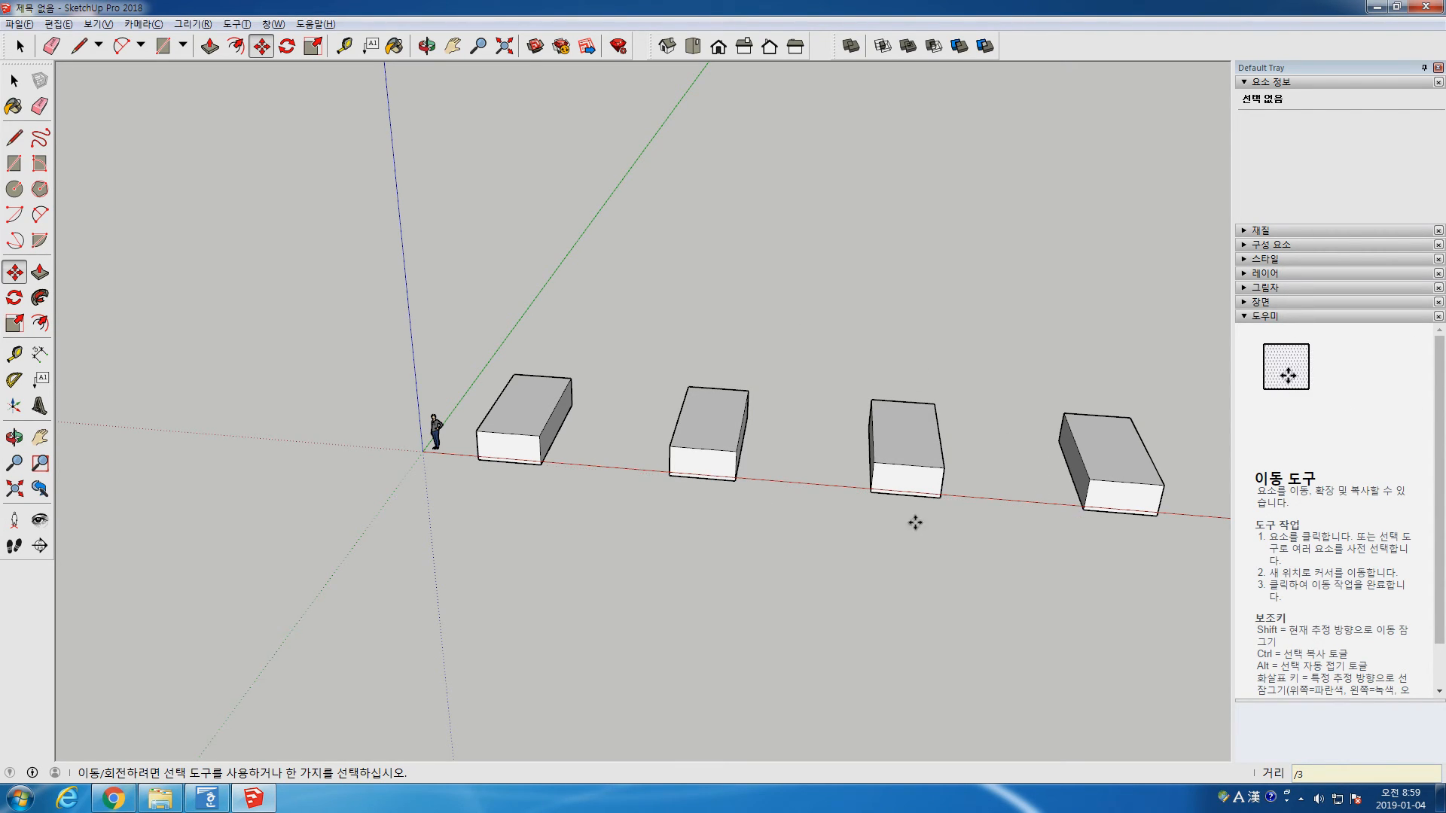
Practise panning, orbiting and zooming the view around the row of four boxes on the red axis
scroll(998, 568, "down", 1)
middle_click_drag(1030, 621, 1030, 621, "shift")
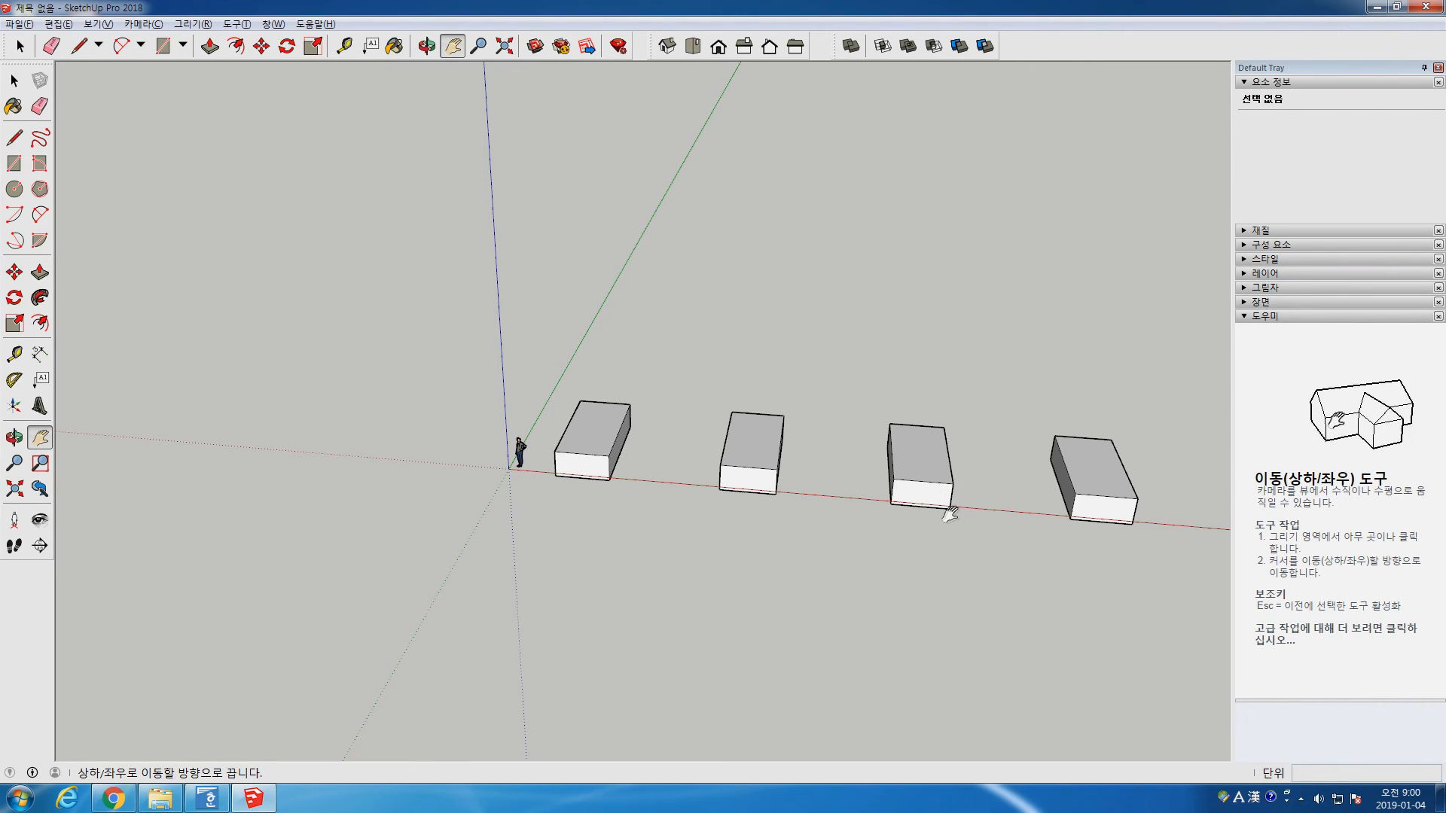
left_click_drag(953, 517, 632, 425)
left_click_drag(957, 450, 1103, 491)
left_click_drag(609, 439, 573, 425)
middle_click_drag(633, 444, 561, 492)
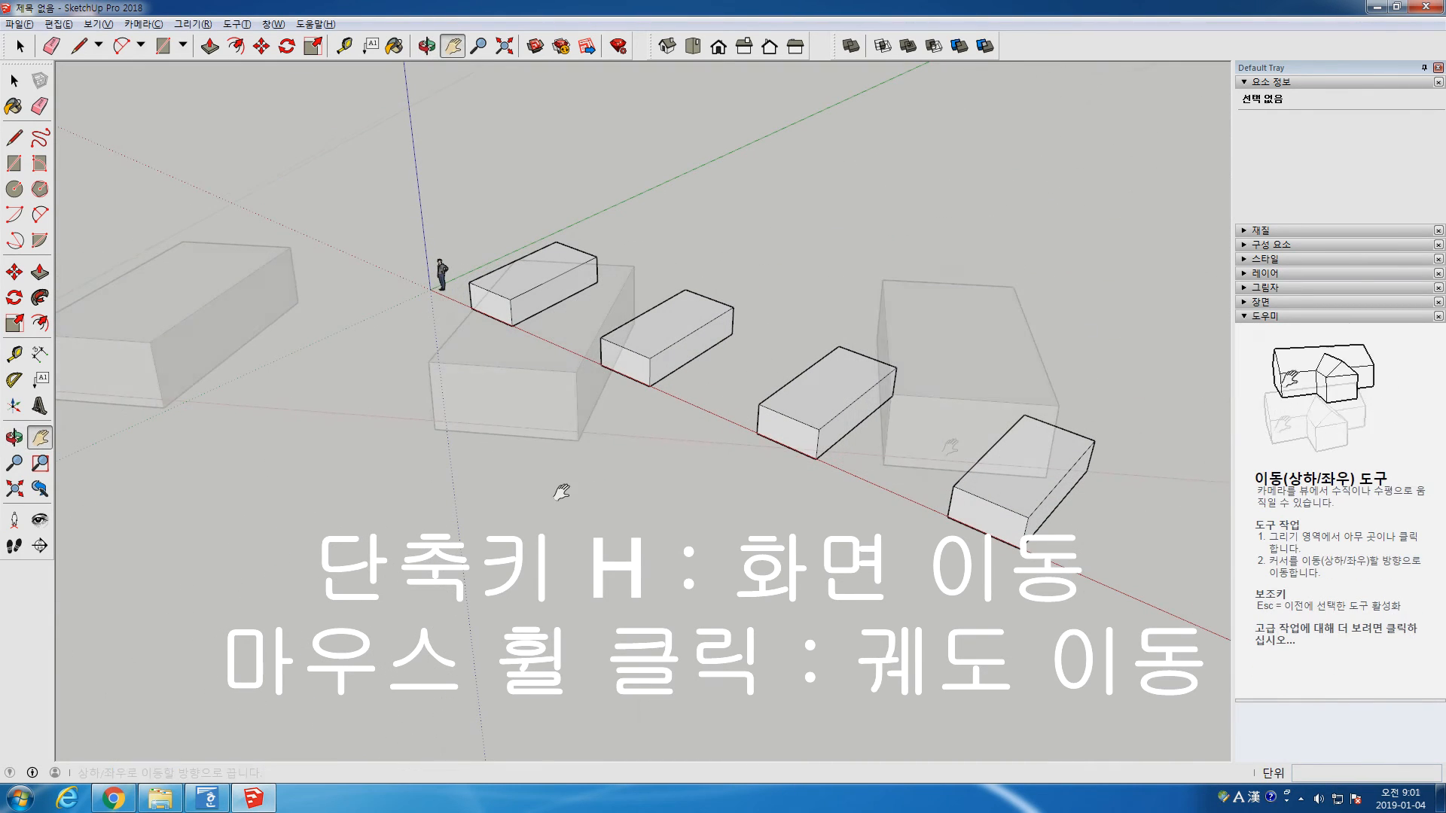
middle_click_drag(736, 323, 816, 421)
middle_click_drag(699, 402, 249, 453)
middle_click_drag(941, 600, 412, 461)
middle_click_drag(538, 416, 584, 600)
middle_click_drag(620, 407, 339, 312)
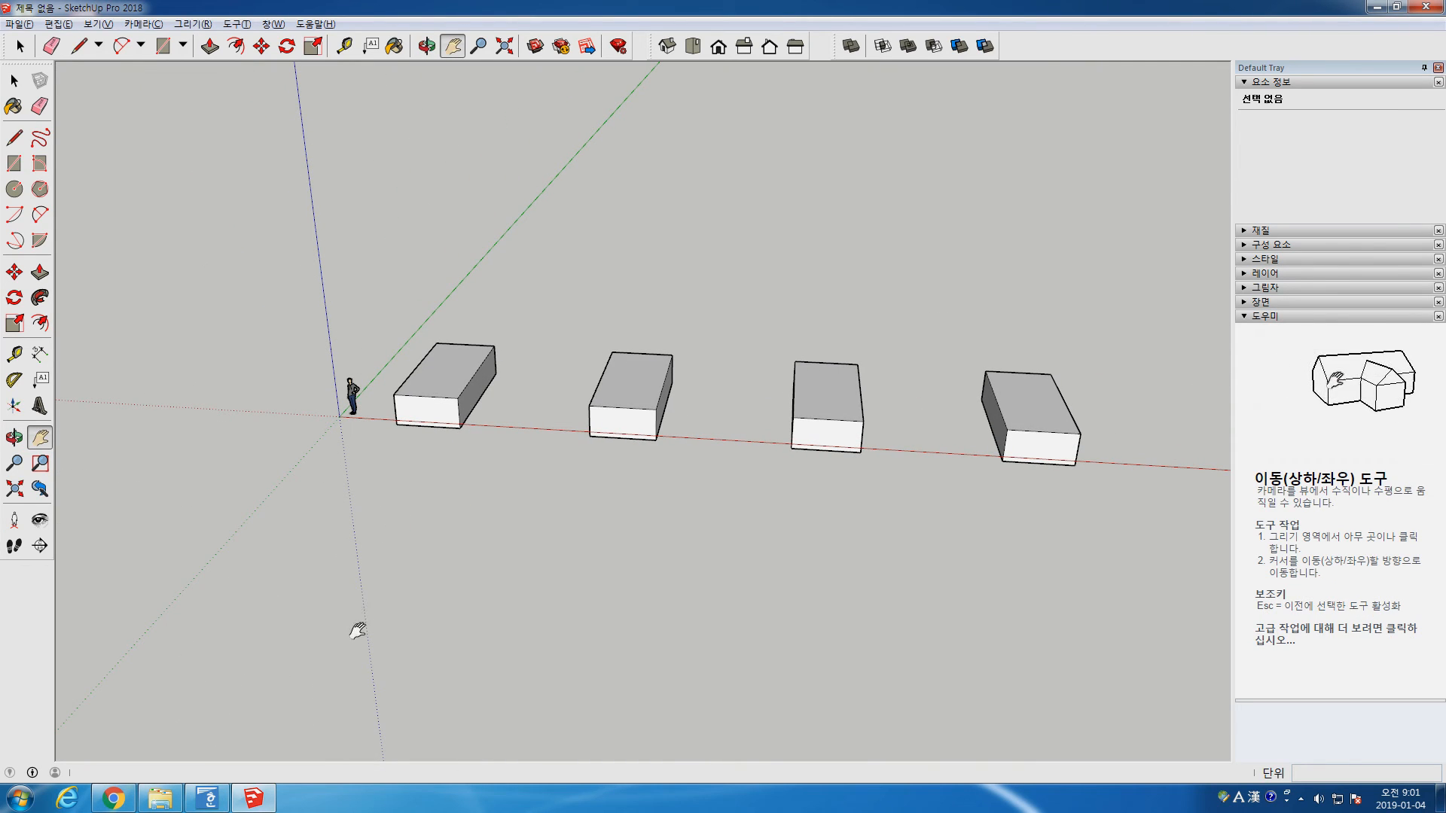
middle_click_drag(639, 461, 771, 326, "shift")
key("h")
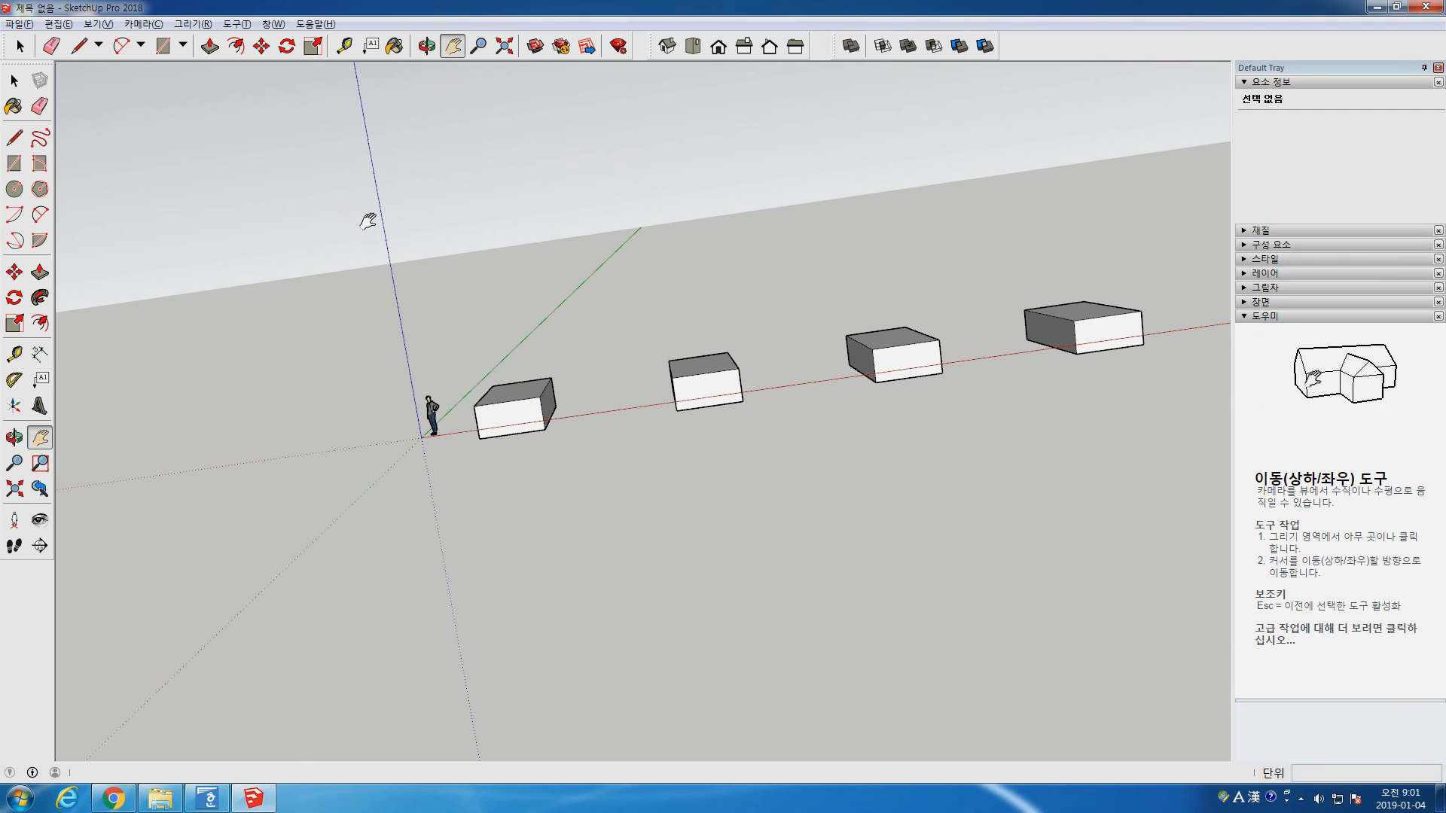
middle_click_drag(504, 411, 517, 518)
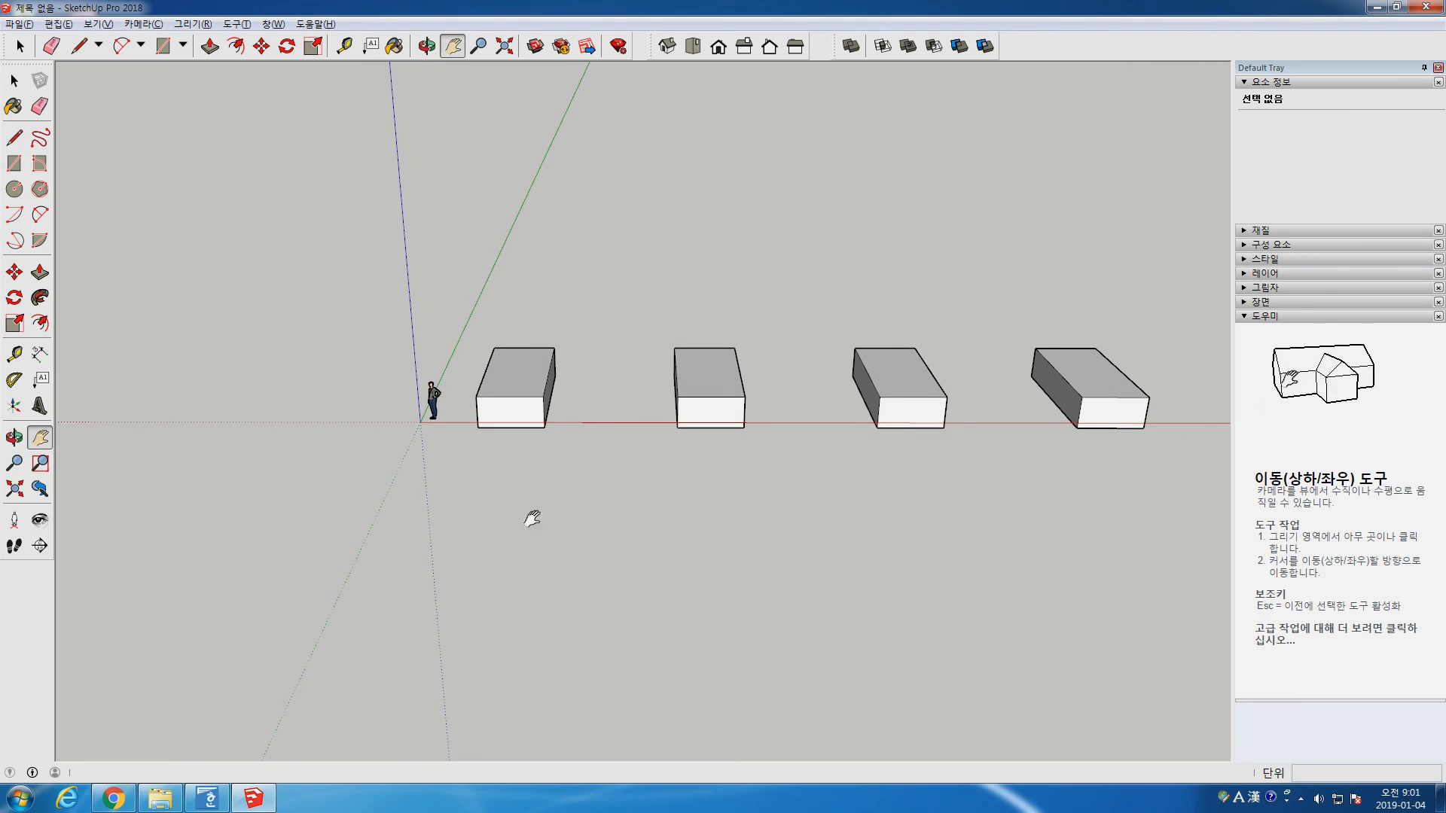
middle_click_drag(696, 520, 593, 469)
scroll(658, 484, "up", 6)
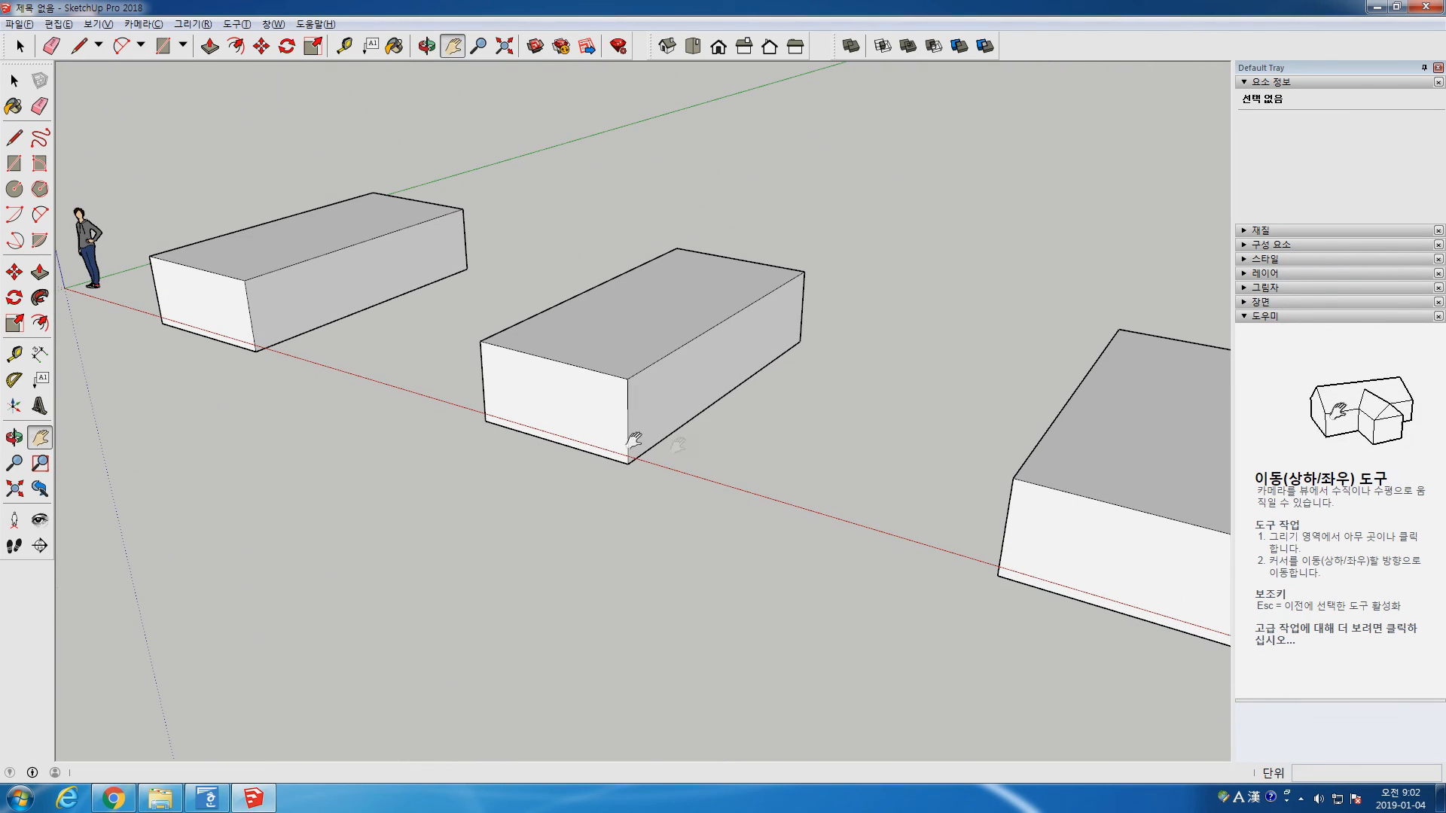
key("space")
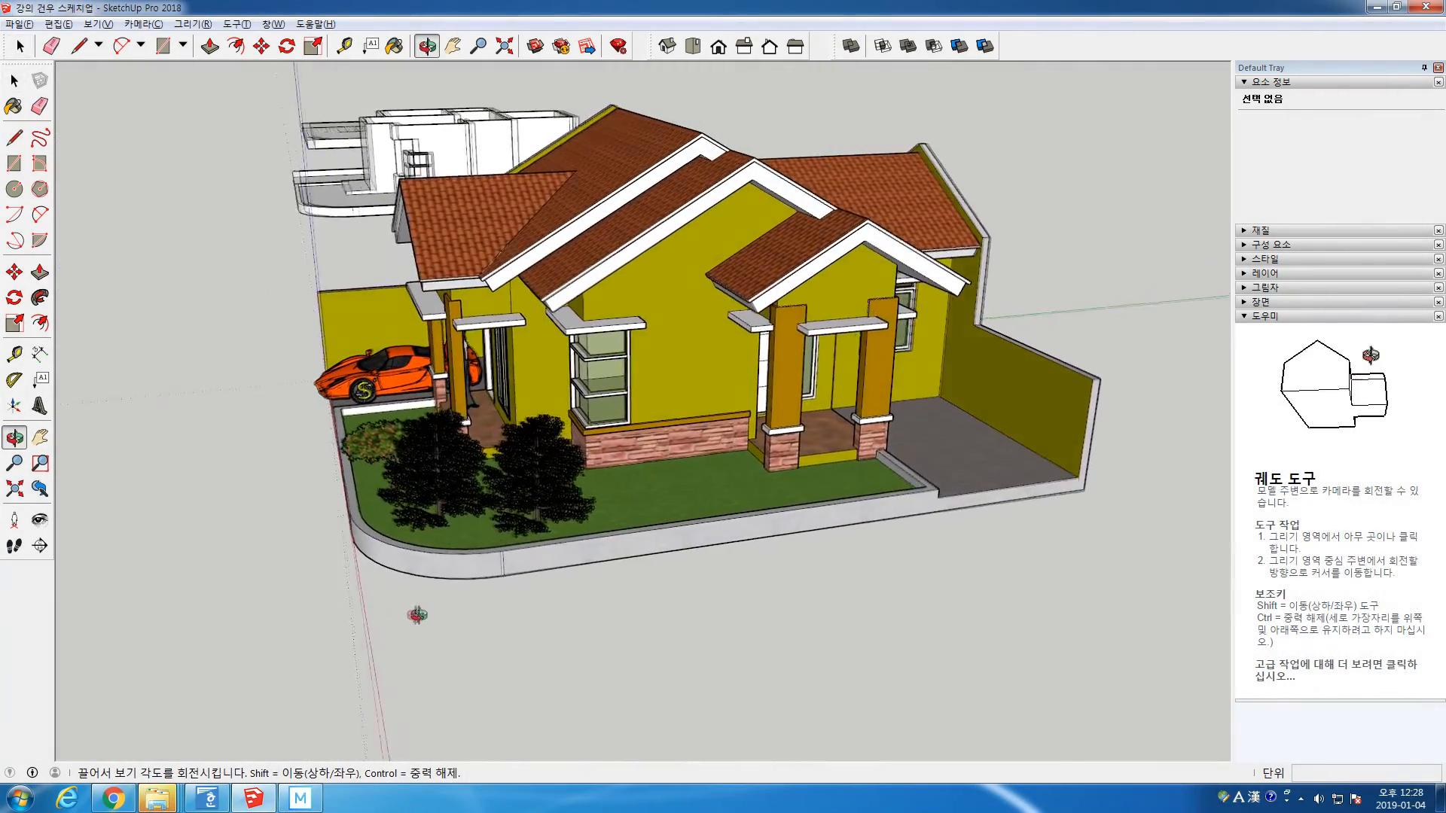
Examine the finished house model from its grey side wall round to the front entrance and the flowering tree
left_click_drag(417, 615, 313, 526)
left_click_drag(968, 657, 628, 646)
left_click_drag(1115, 646, 557, 621)
key("space")
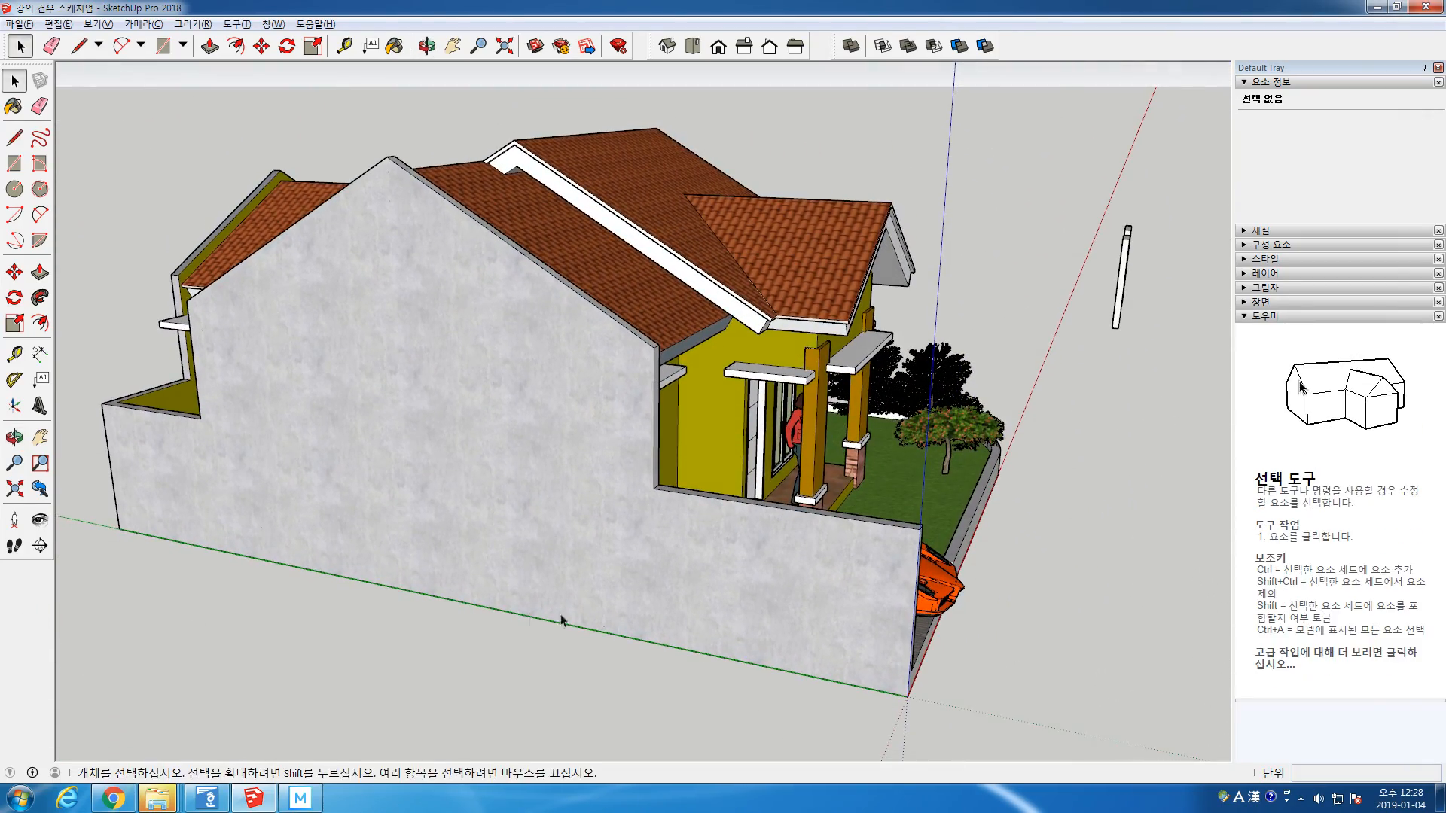
middle_click_drag(1005, 554, 539, 471)
scroll(538, 471, "up", 4)
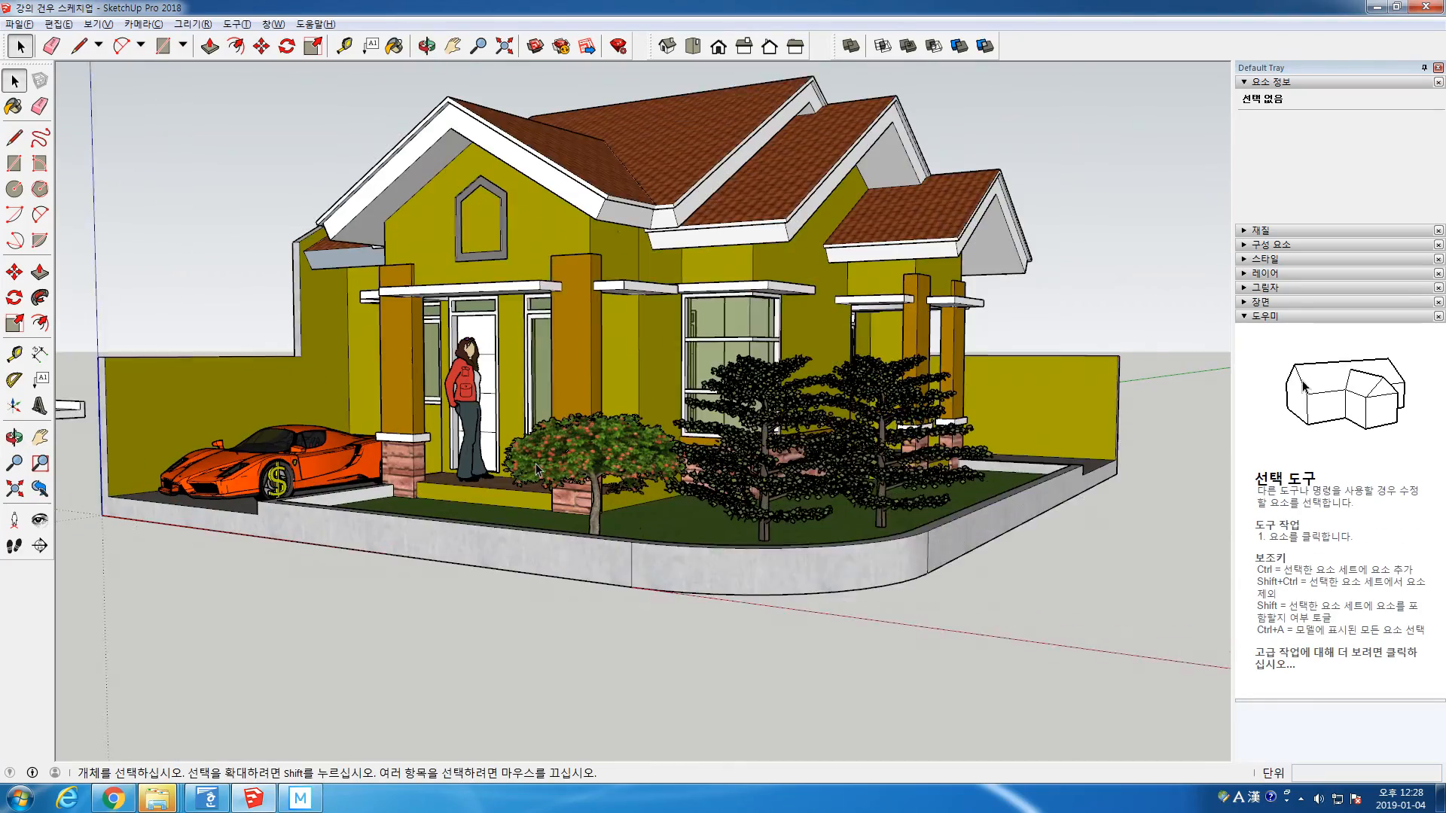
scroll(536, 470, "up", 5)
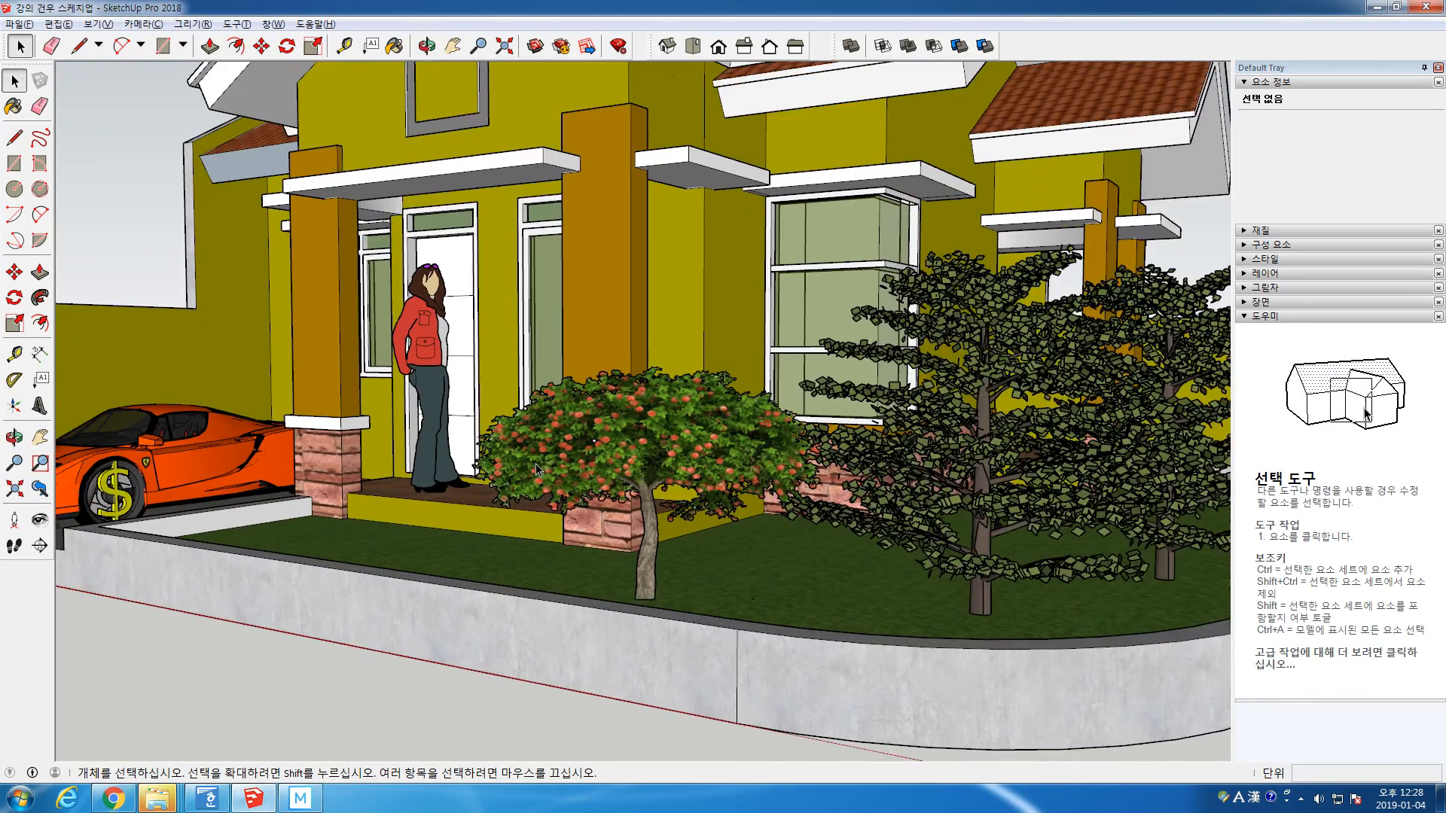
scroll(536, 469, "down", 8)
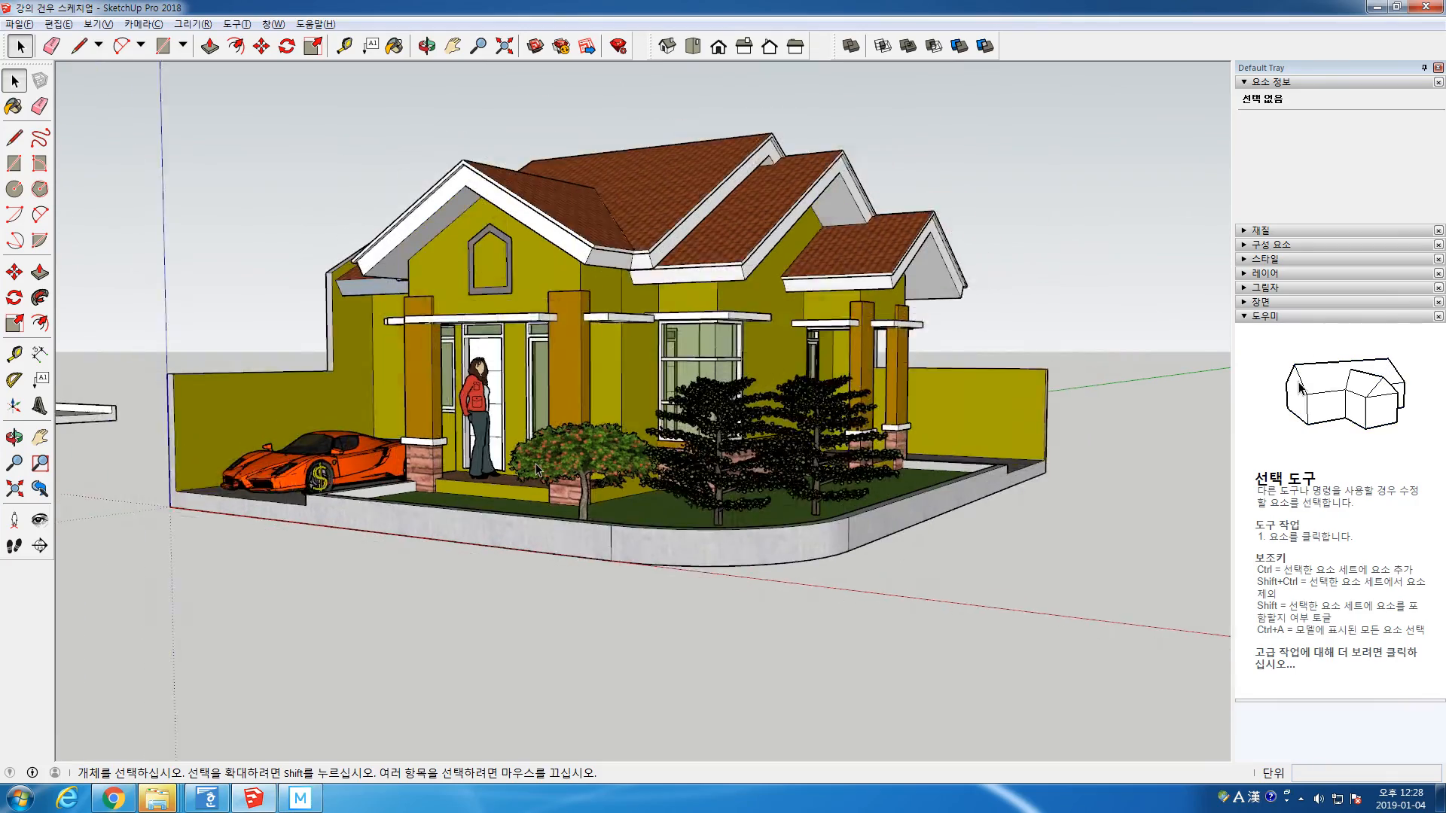
Examine the house's tiled roof and side porch from above, and return to the front facade
middle_click_drag(536, 470, 397, 574)
scroll(718, 523, "up", 2)
scroll(891, 477, "up", 3)
scroll(678, 522, "down", 3)
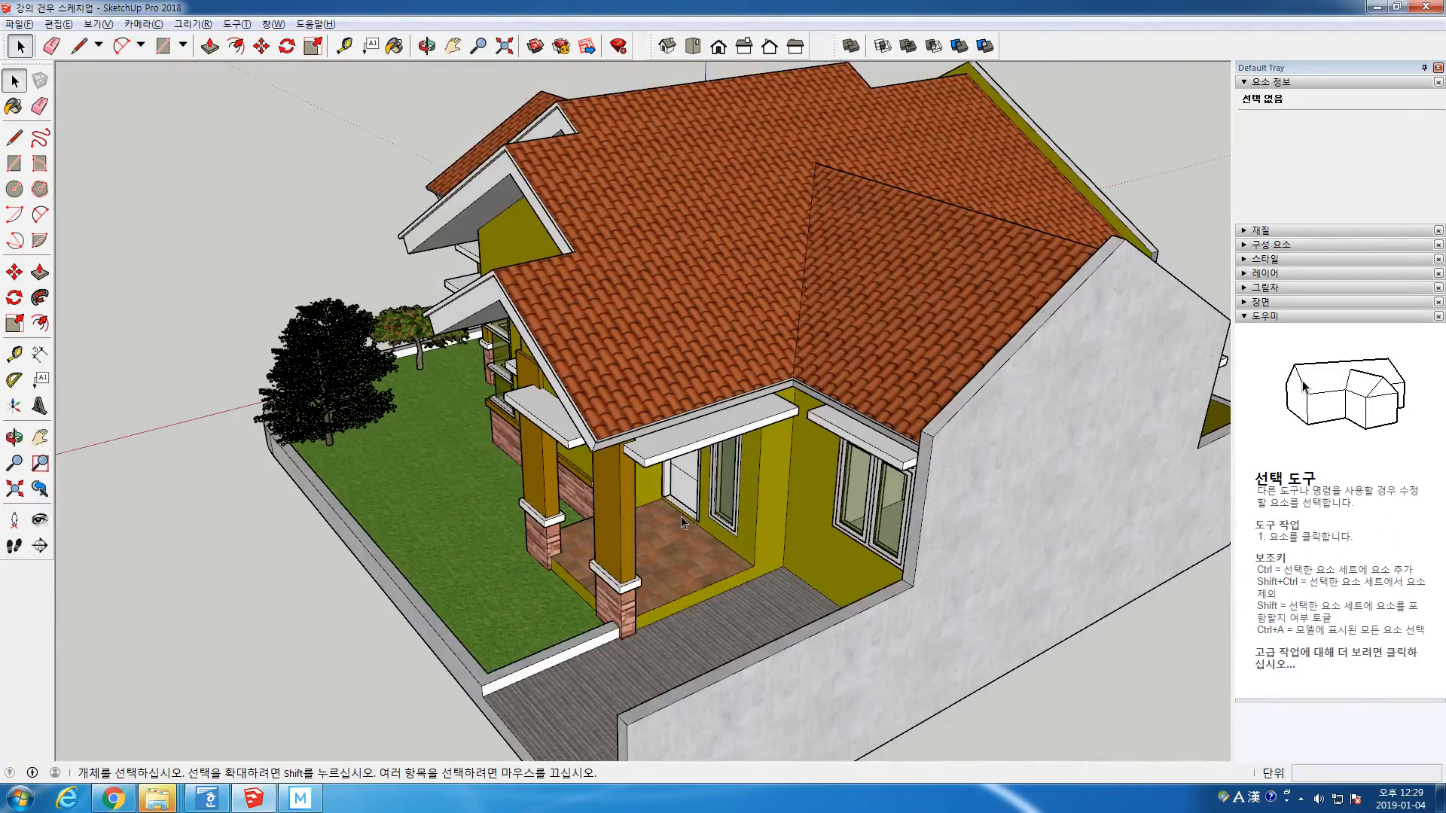
middle_click_drag(682, 522, 267, 278)
middle_click_drag(711, 468, 729, 519)
left_click_drag(697, 531, 804, 536)
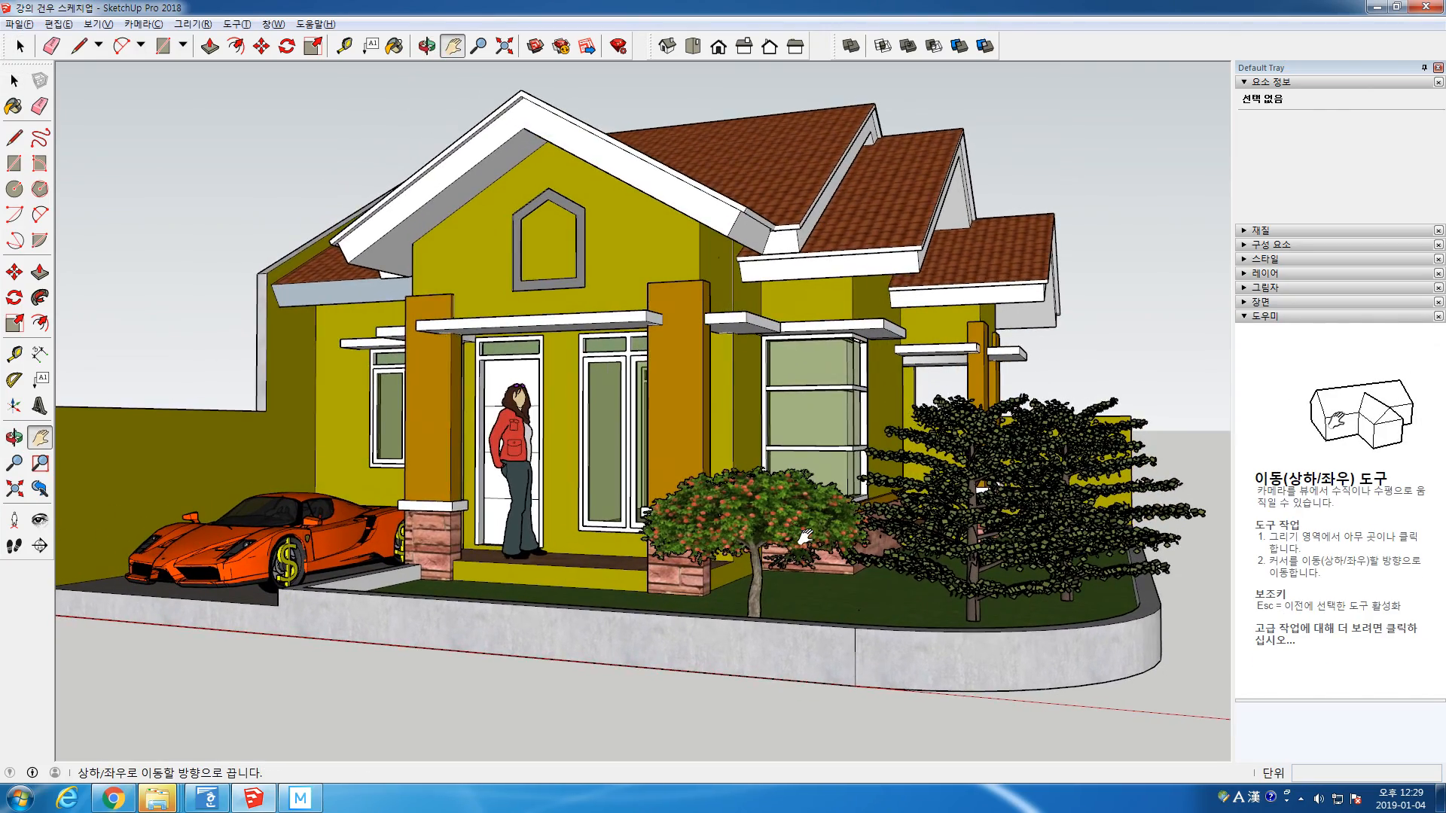
Examine the front entrance, corner window and garden trees of the house up close and from a distance
middle_click_drag(747, 512, 651, 503)
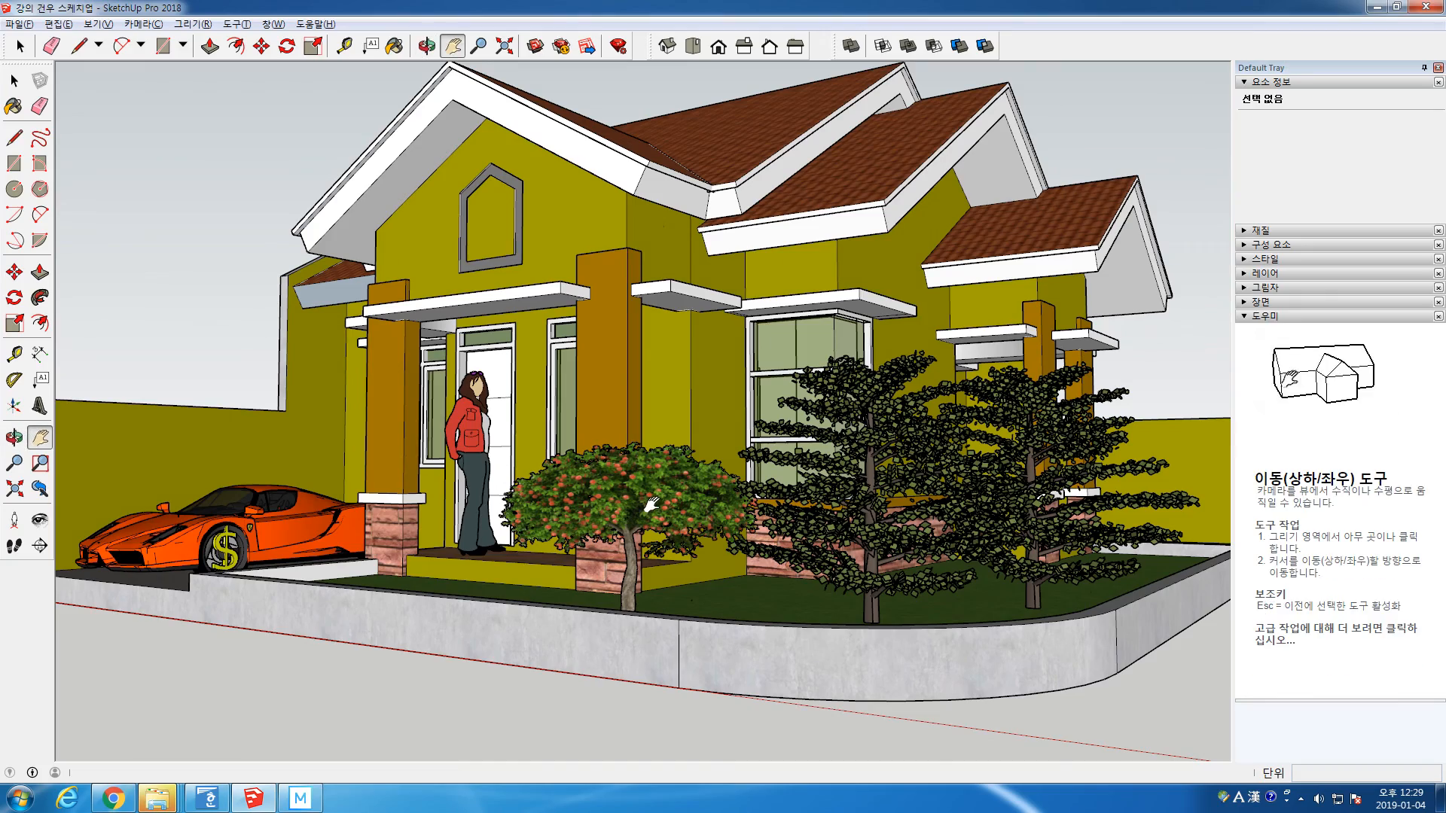
scroll(650, 504, "up", 3)
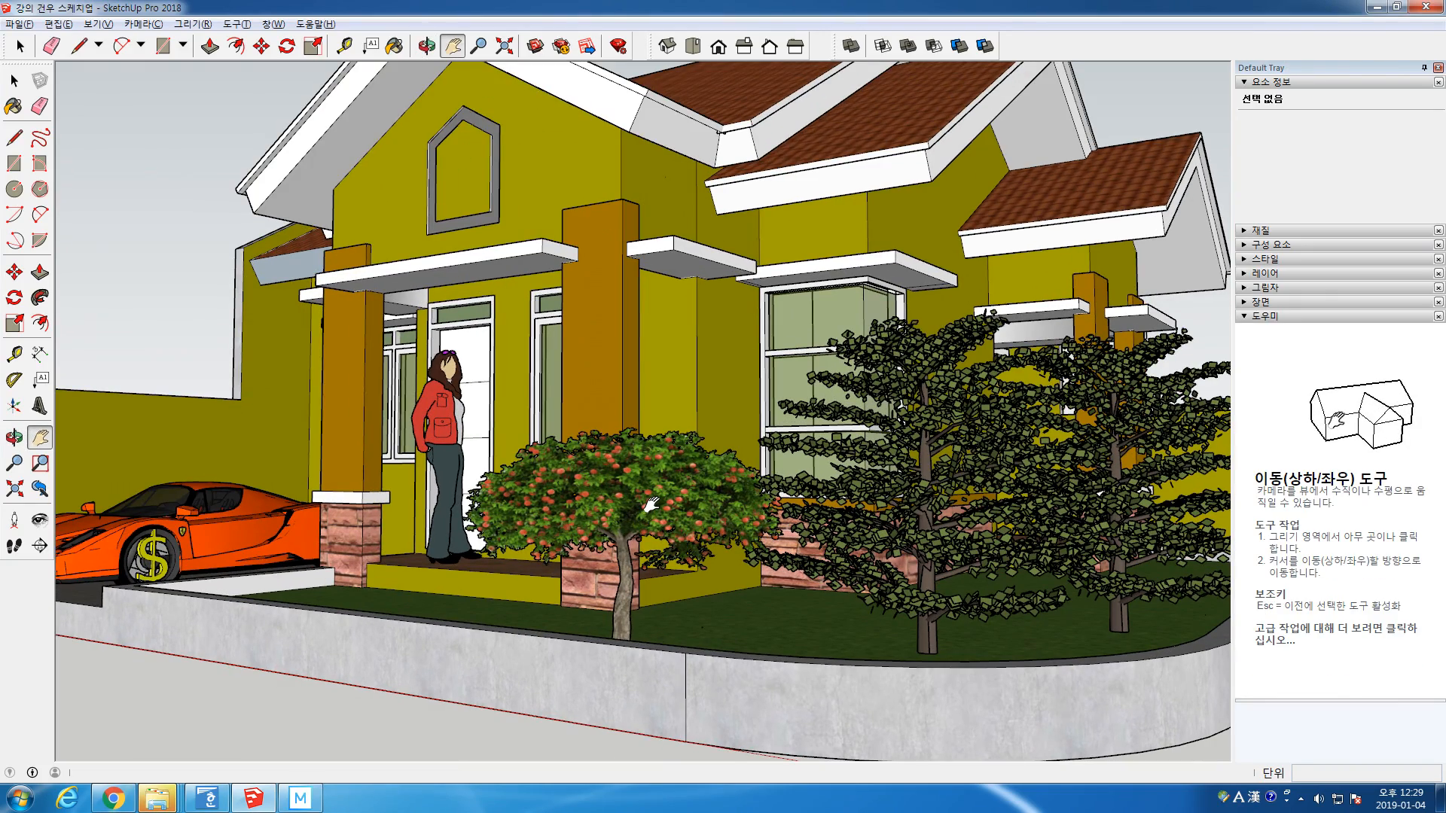
scroll(650, 505, "down", 3)
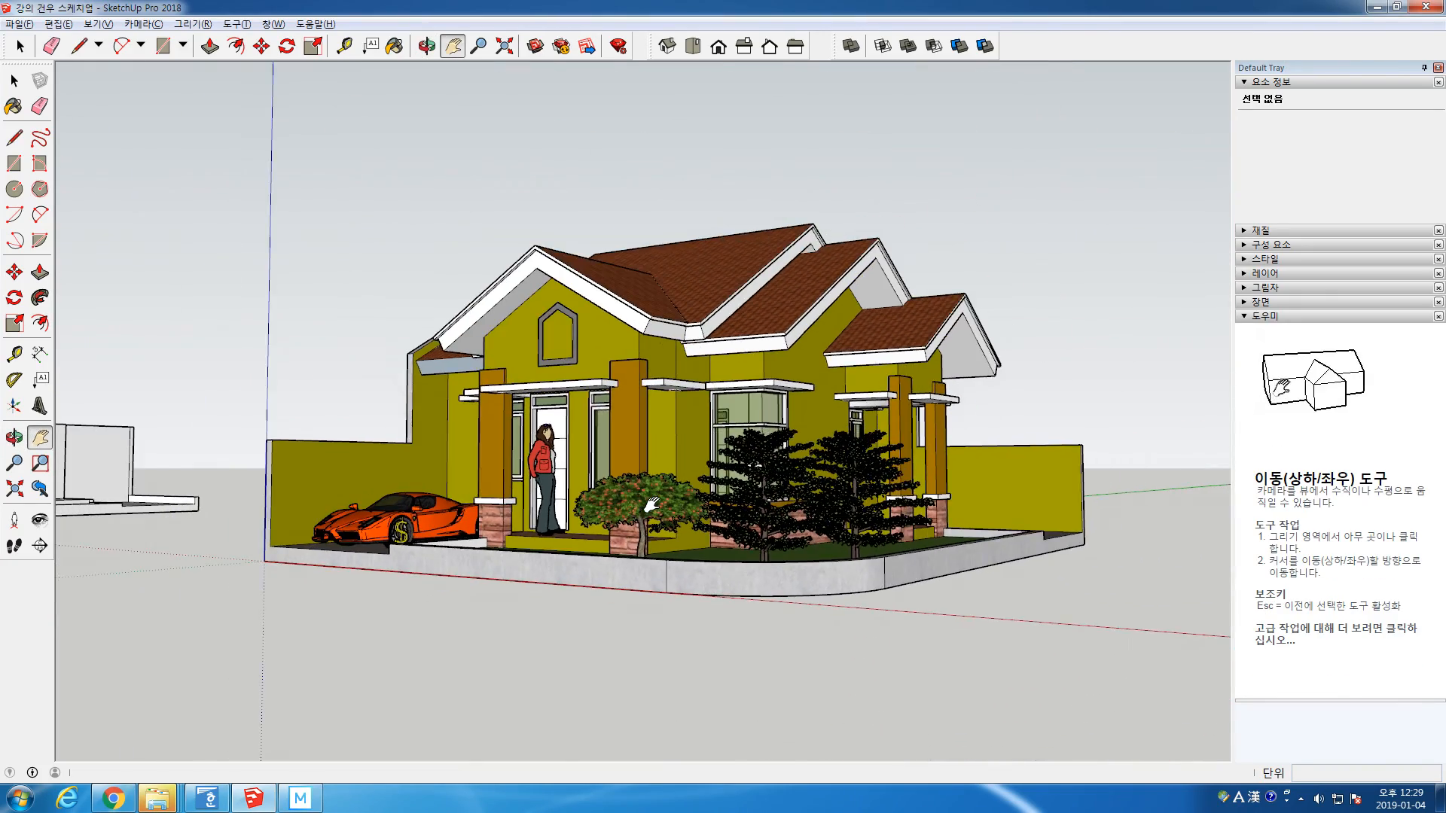
scroll(650, 504, "up", 5)
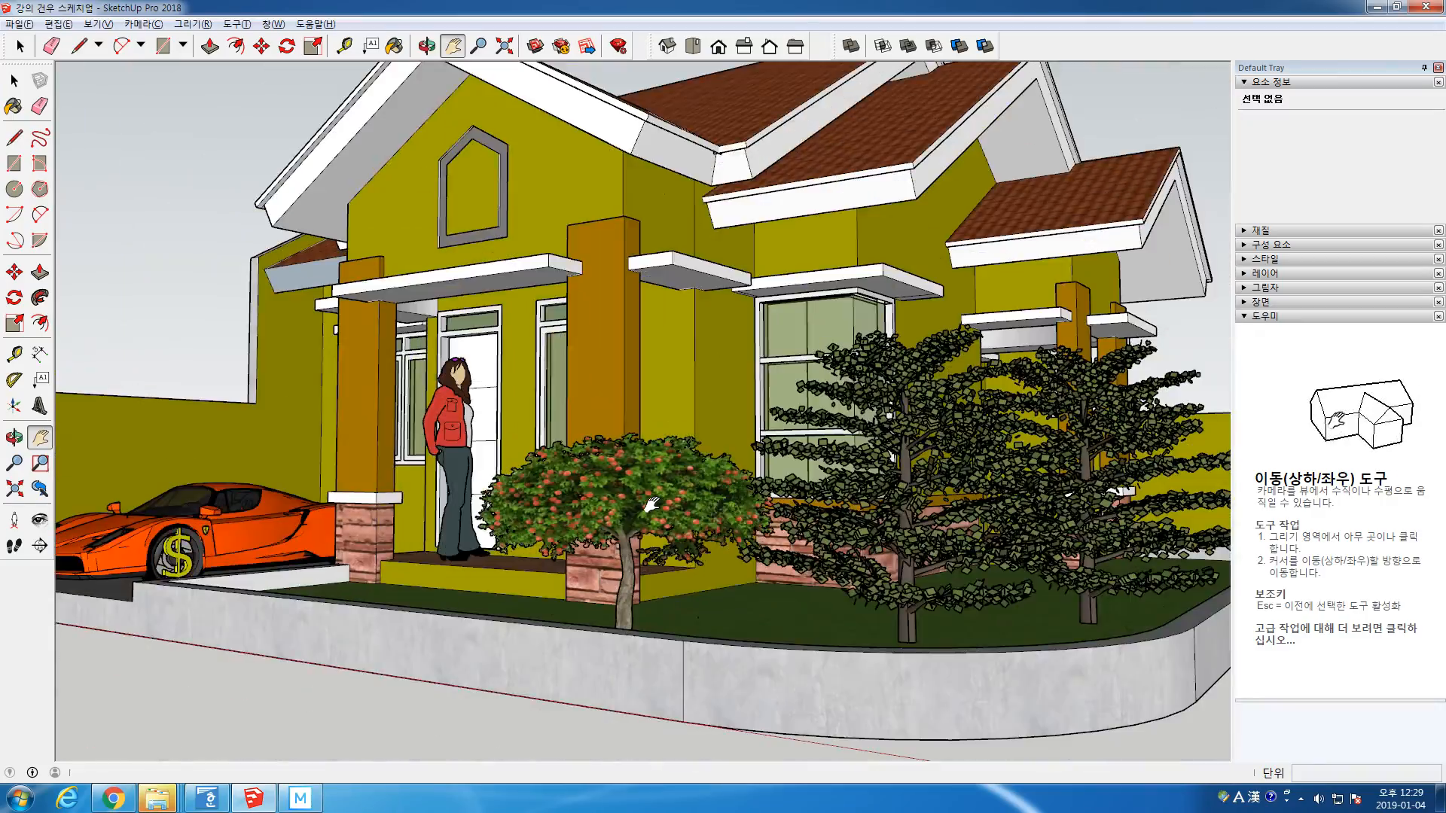
scroll(650, 506, "down", 2)
left_click_drag(652, 500, 907, 536)
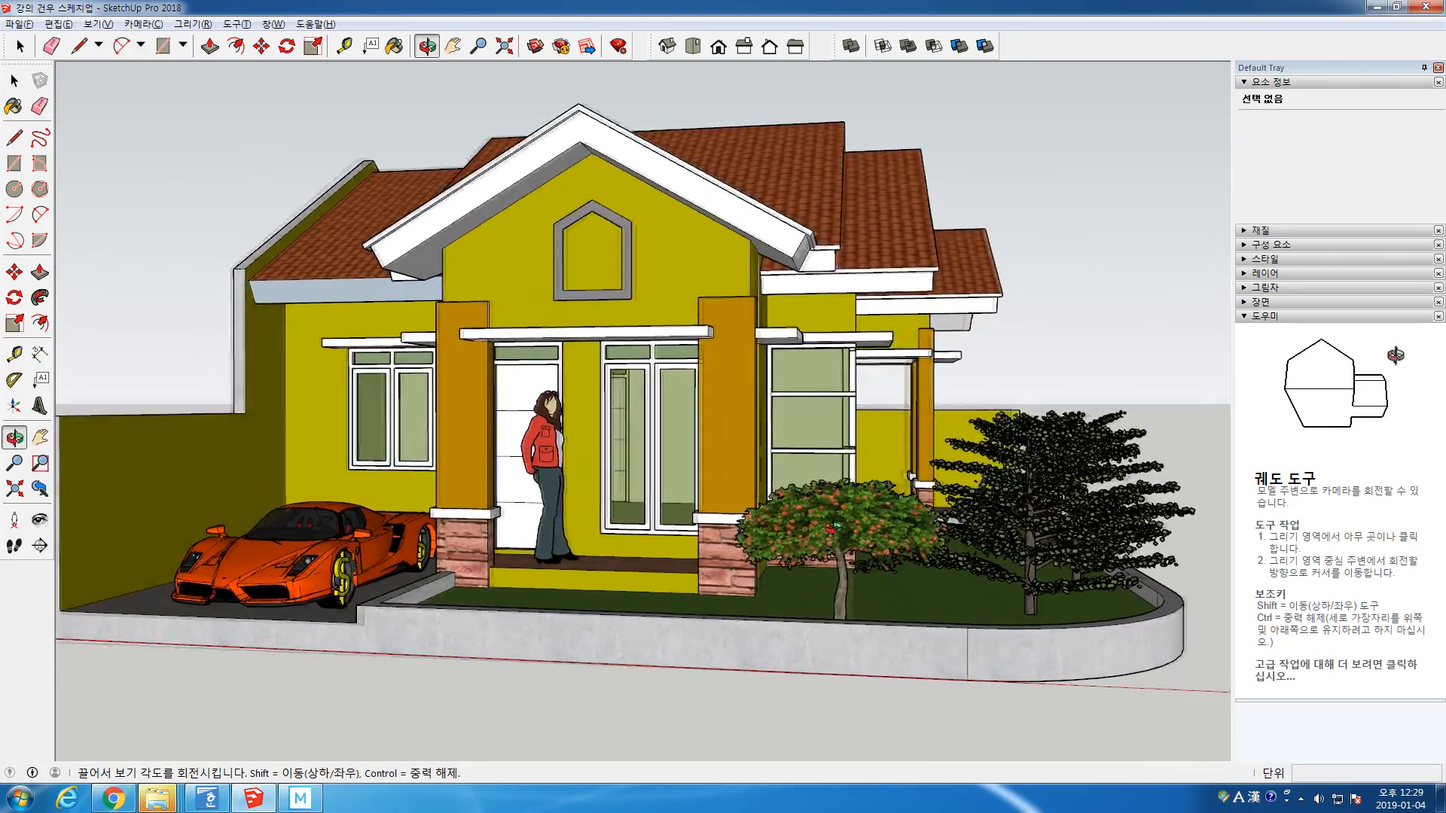
middle_click_drag(753, 542, 680, 626)
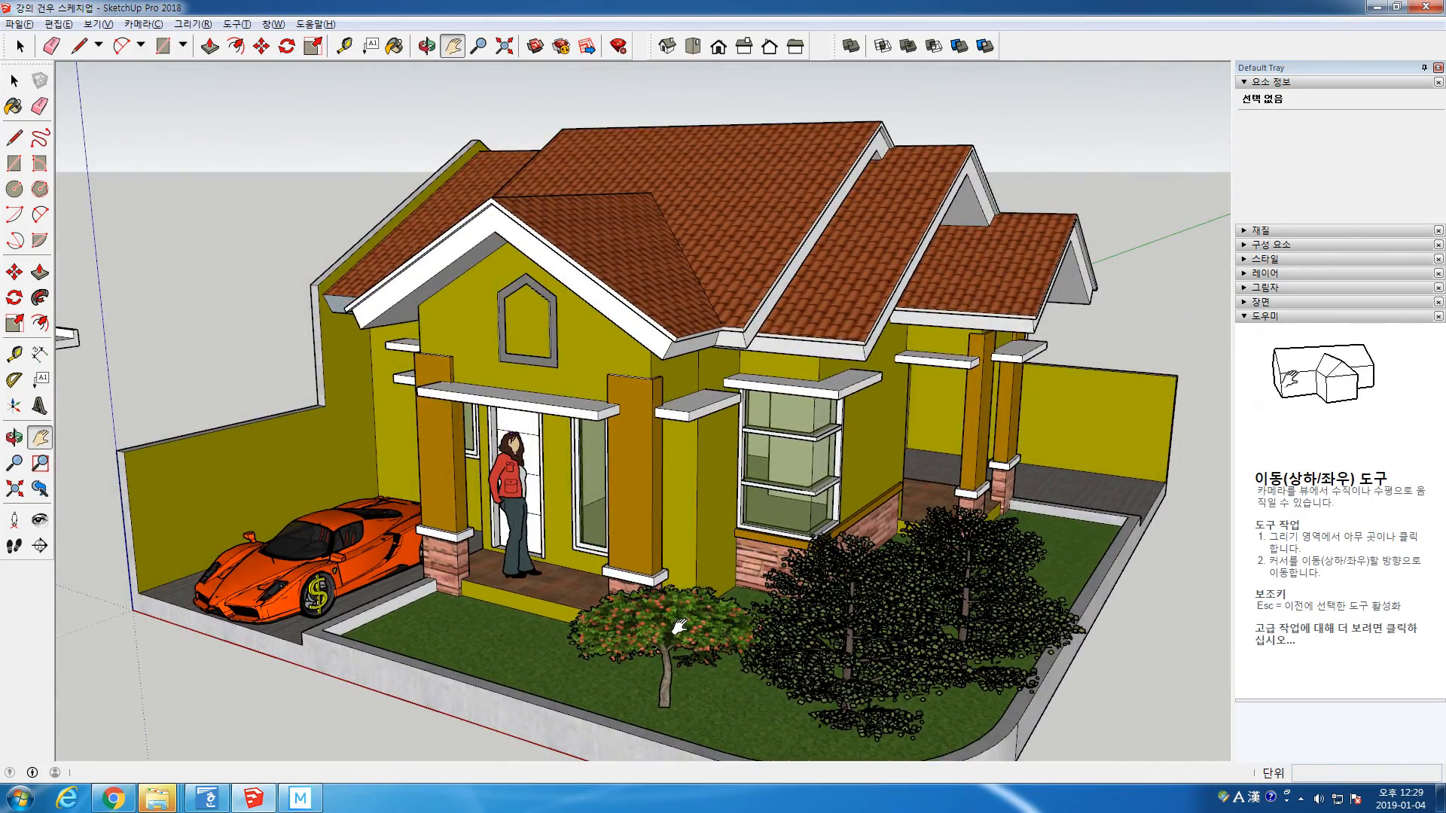
scroll(680, 626, "up", 6)
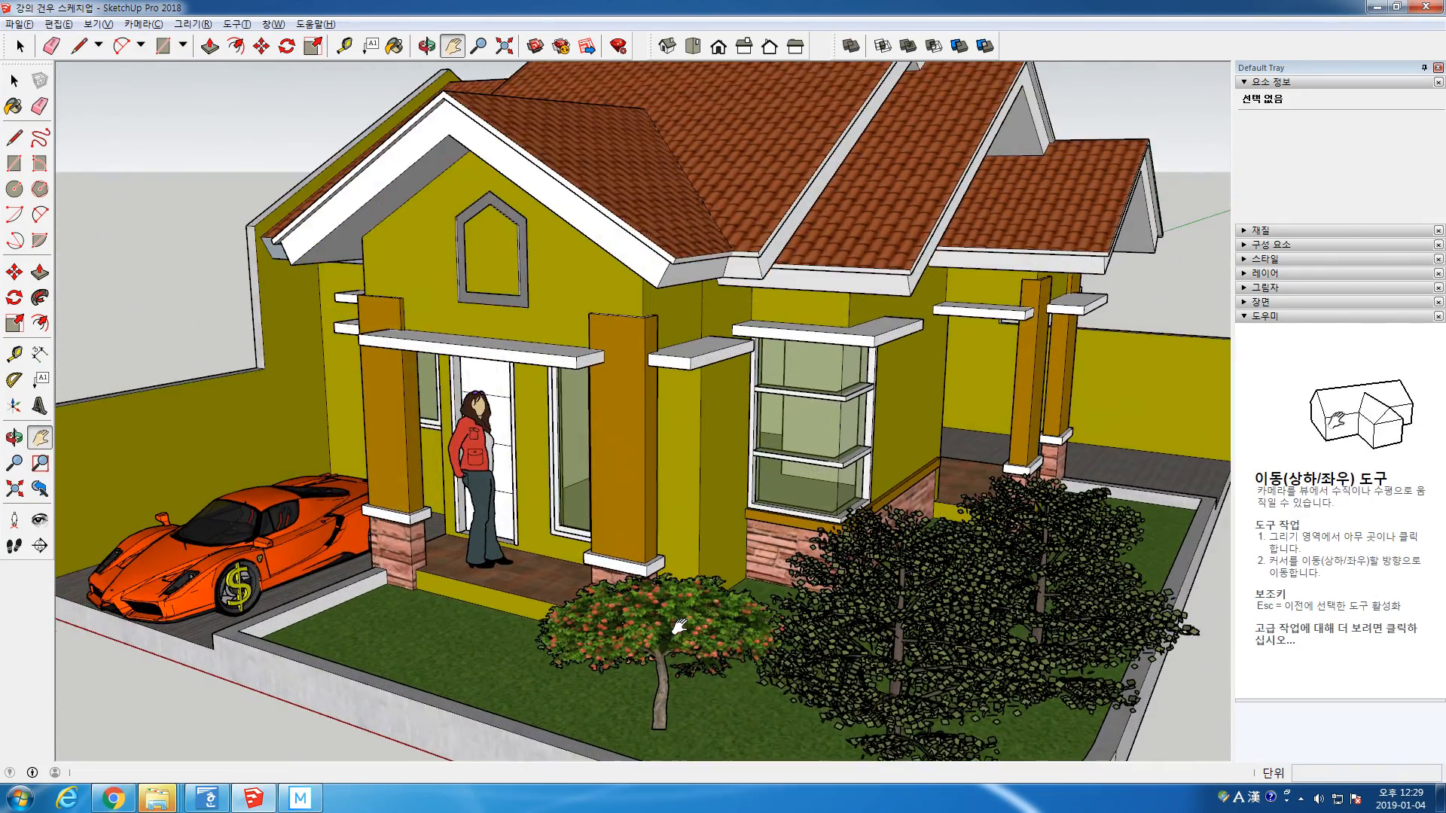
scroll(680, 626, "down", 8)
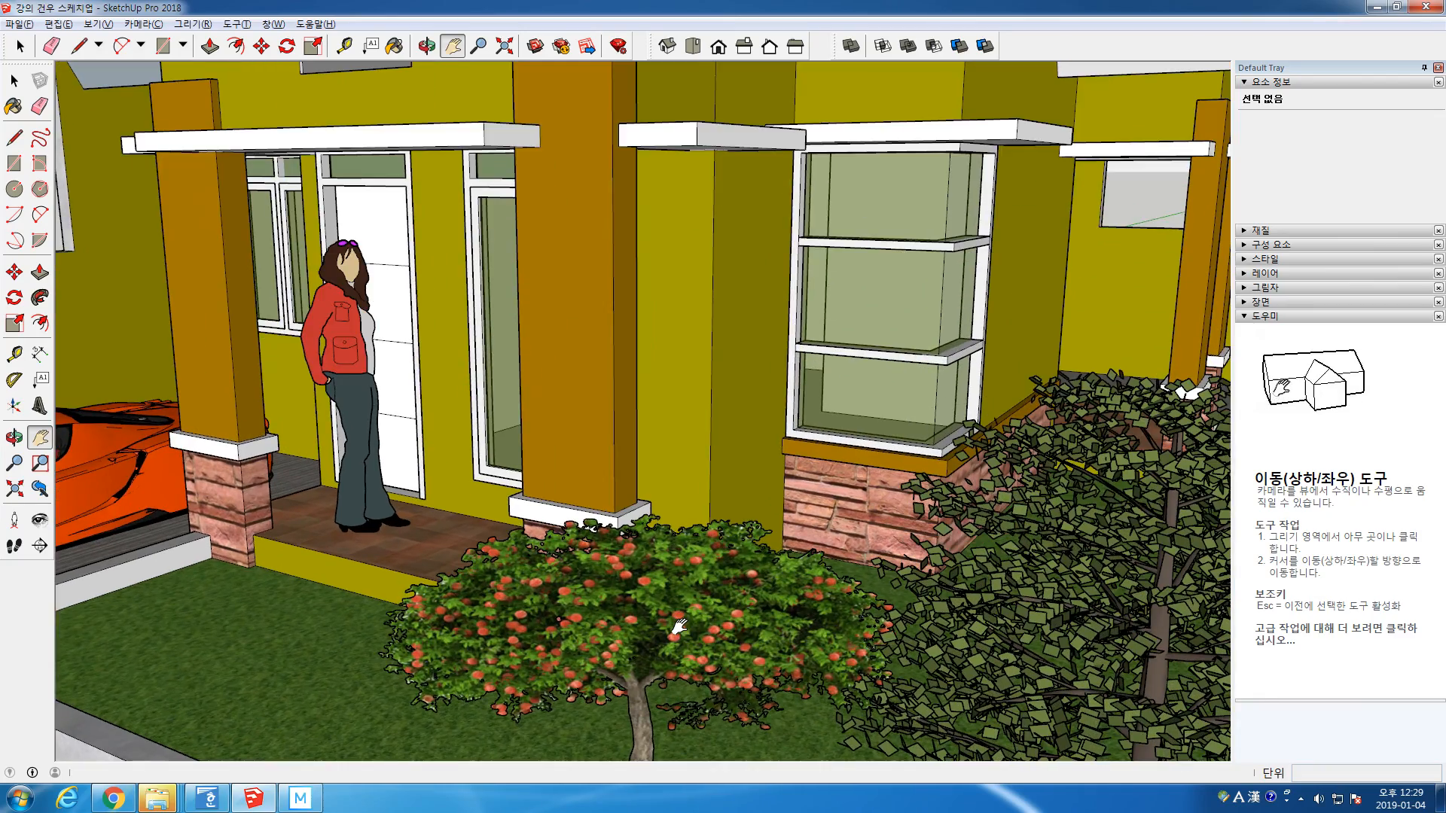
scroll(680, 626, "down", 2)
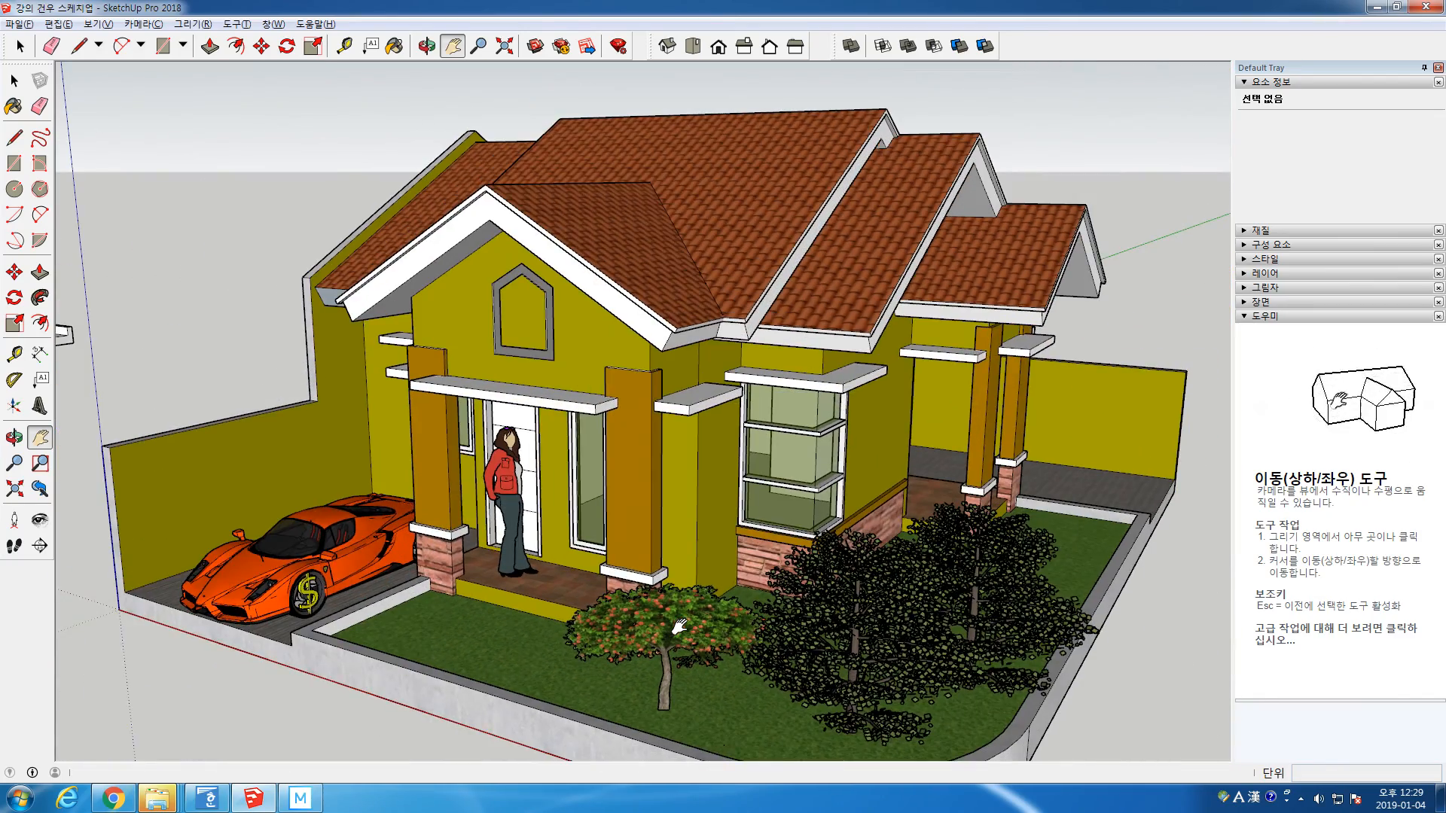
Examine the house from the car's side and around the curved garden corner, finishing with an overall front view
left_click_drag(680, 625, 1089, 595)
key("h")
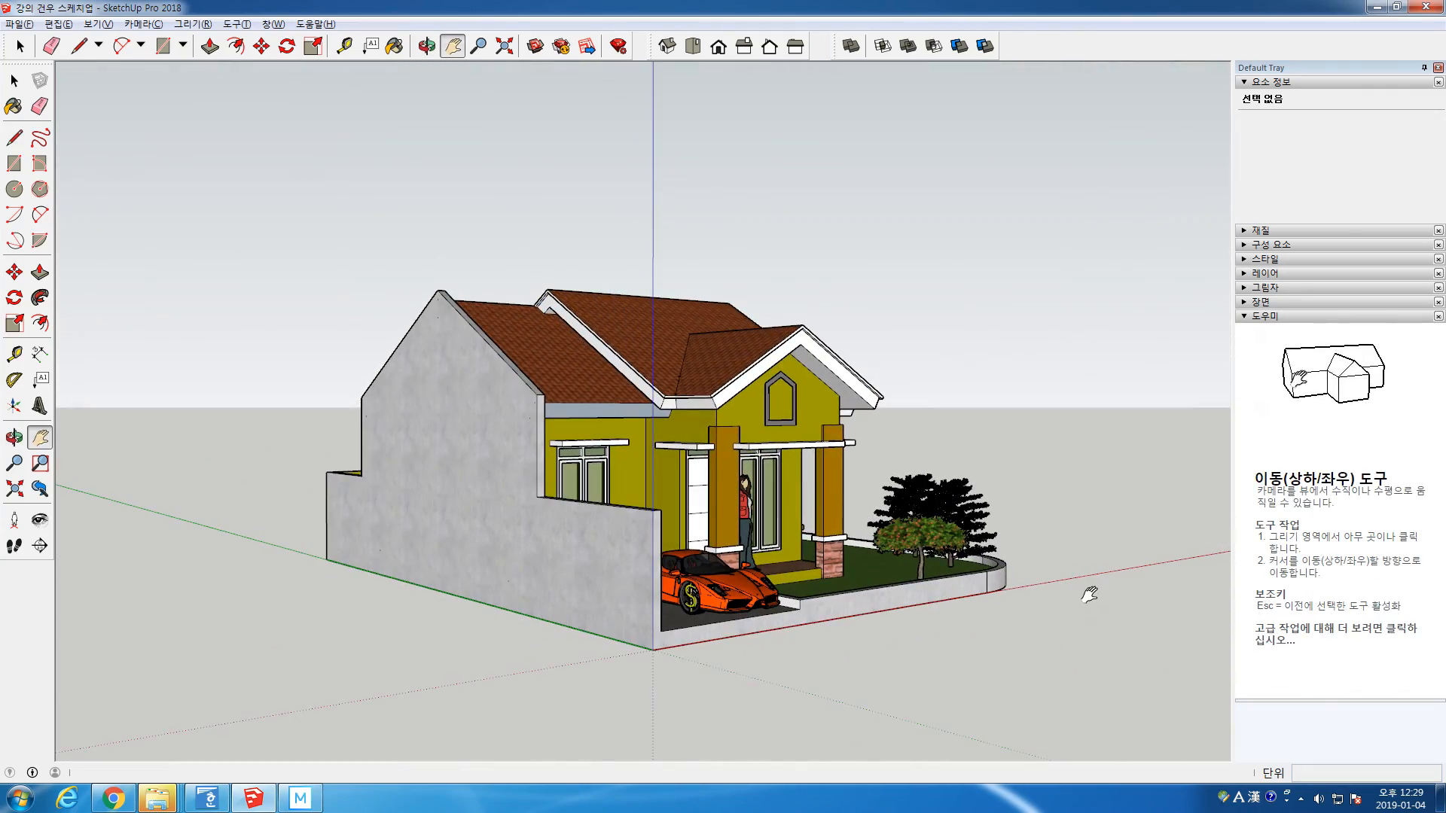
key("o")
left_click_drag(898, 607, 247, 718)
scroll(468, 652, "up", 6)
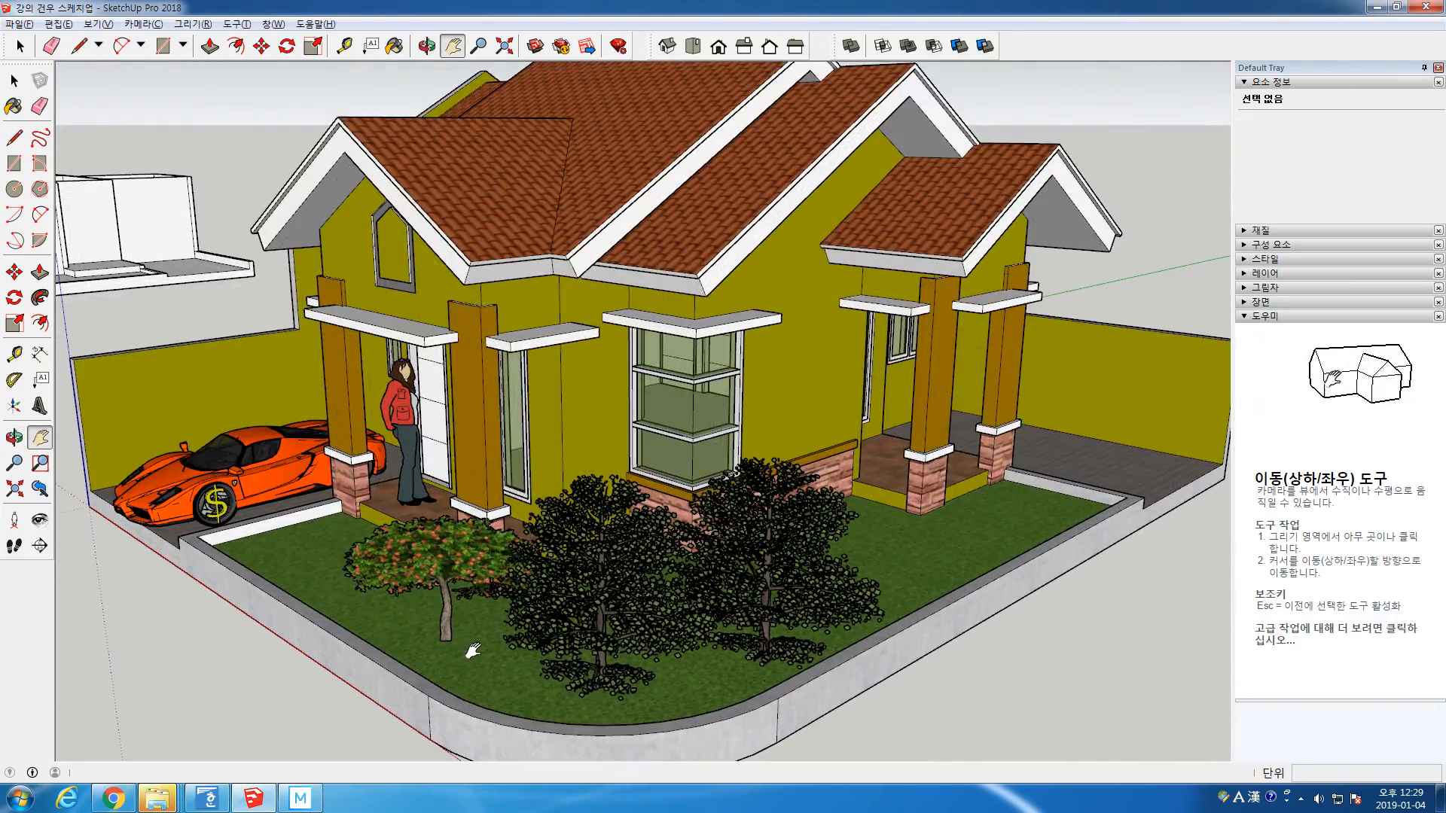
key("o")
left_click_drag(648, 603, 851, 642)
key("h")
scroll(674, 603, "up", 2)
key("h")
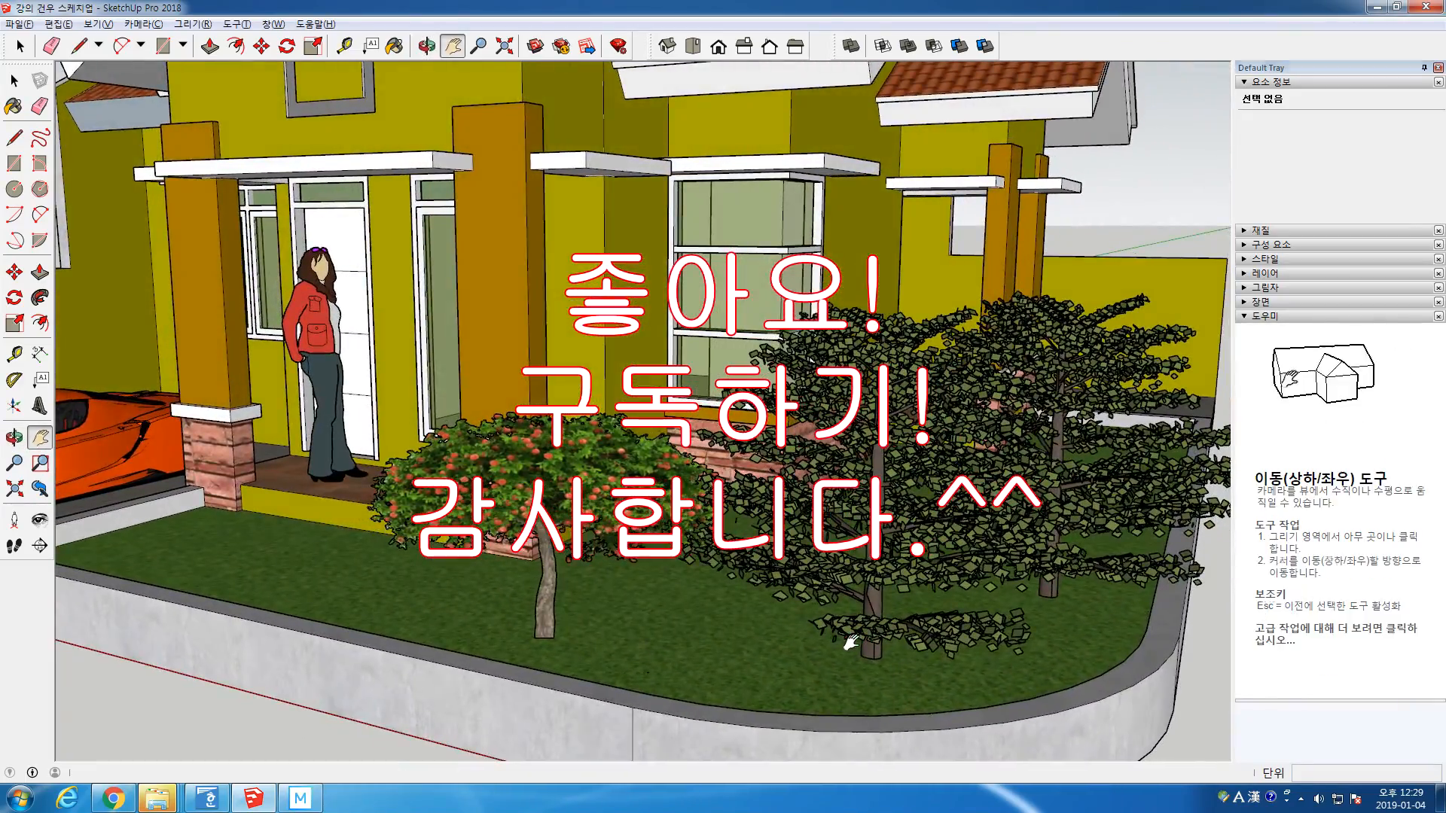
scroll(851, 642, "down", 6)
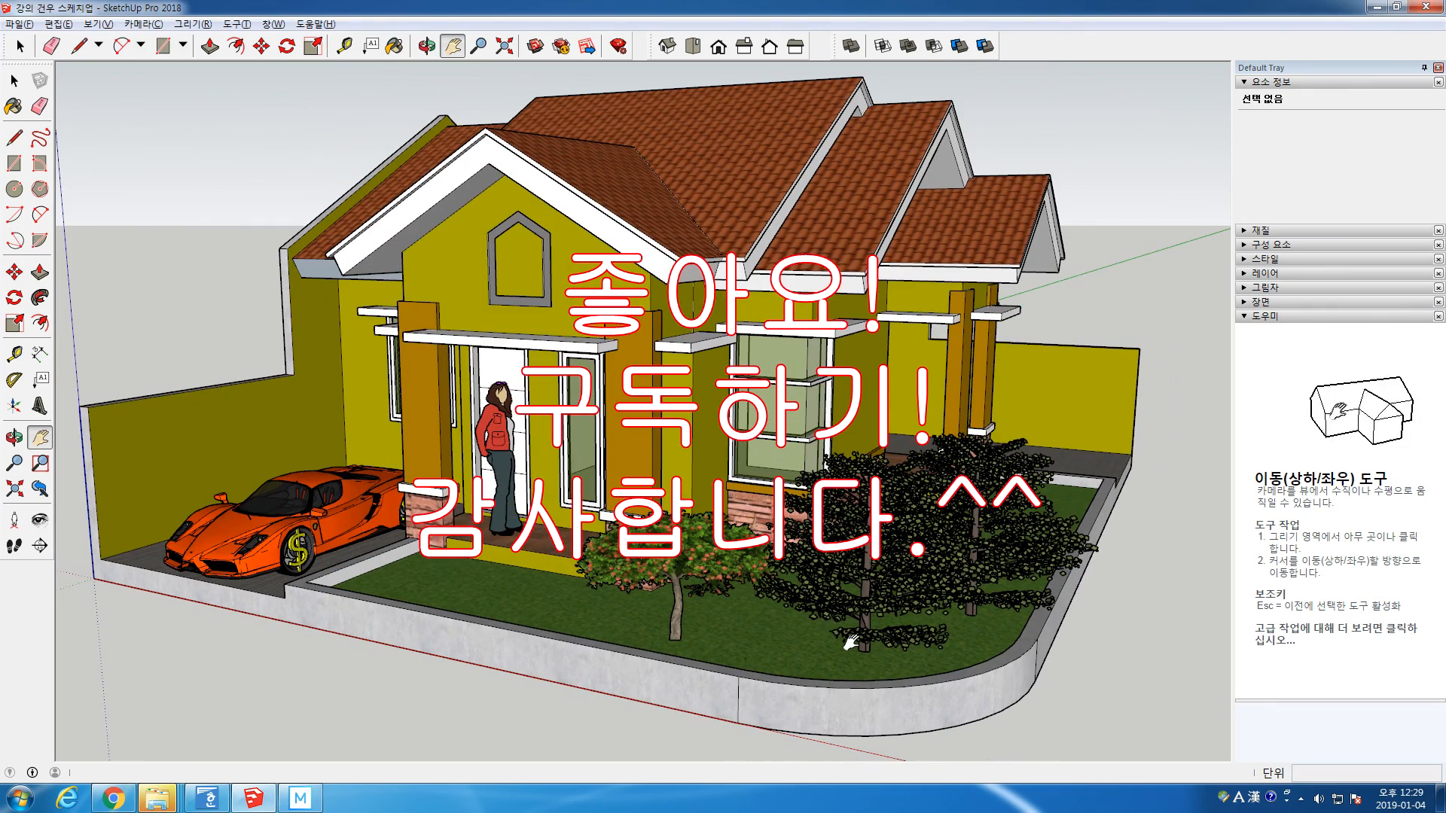
scroll(851, 641, "down", 2)
left_click_drag(671, 574, 682, 584)
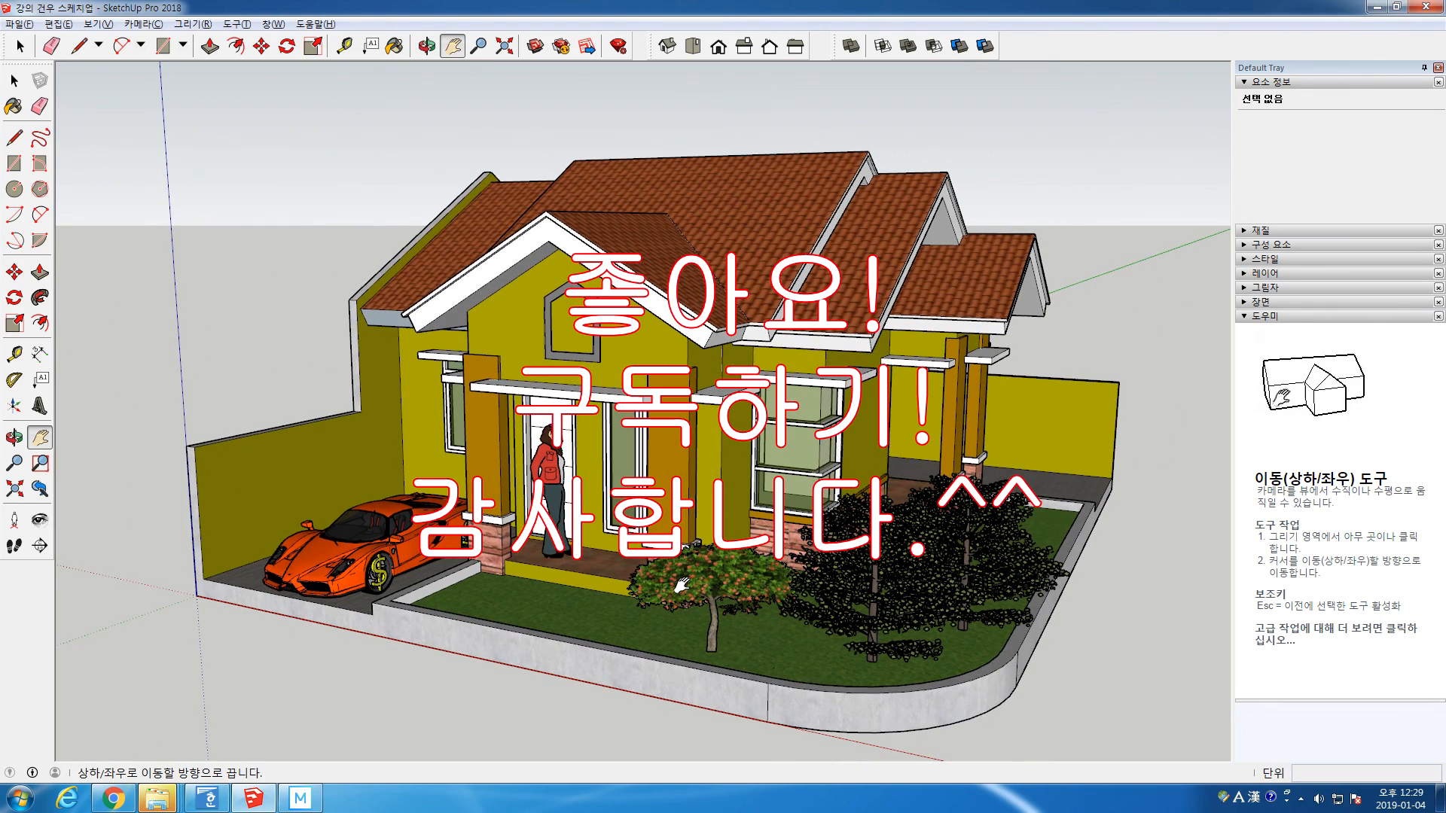